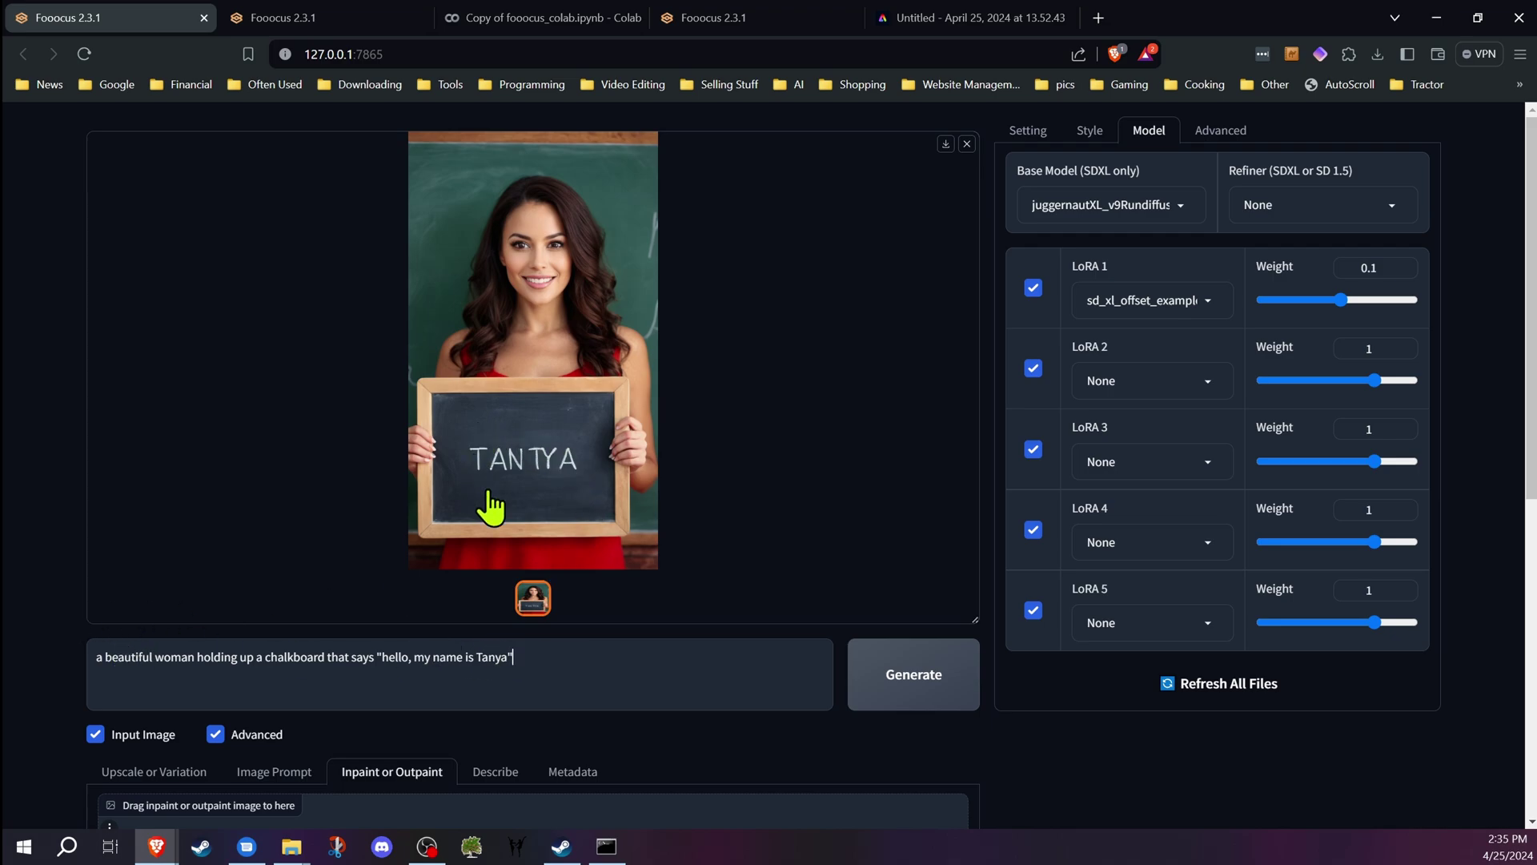
Step: In the online Fooocus session, mask the chalkboard's whole writing surface inside the wooden frame on the inpaint image
scroll(521, 618, down, 2)
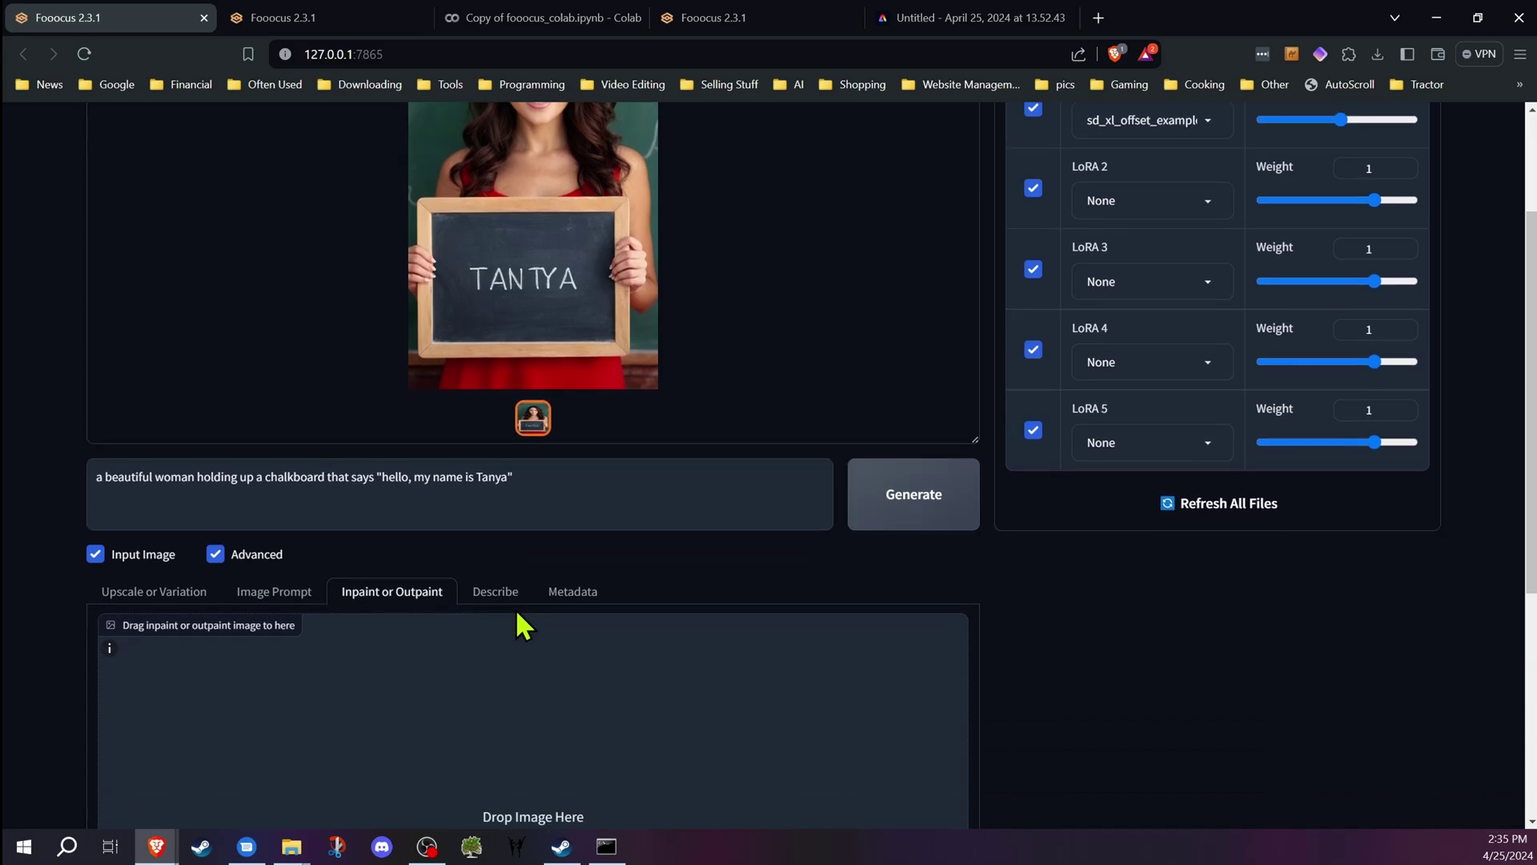
scroll(490, 590, up, 2)
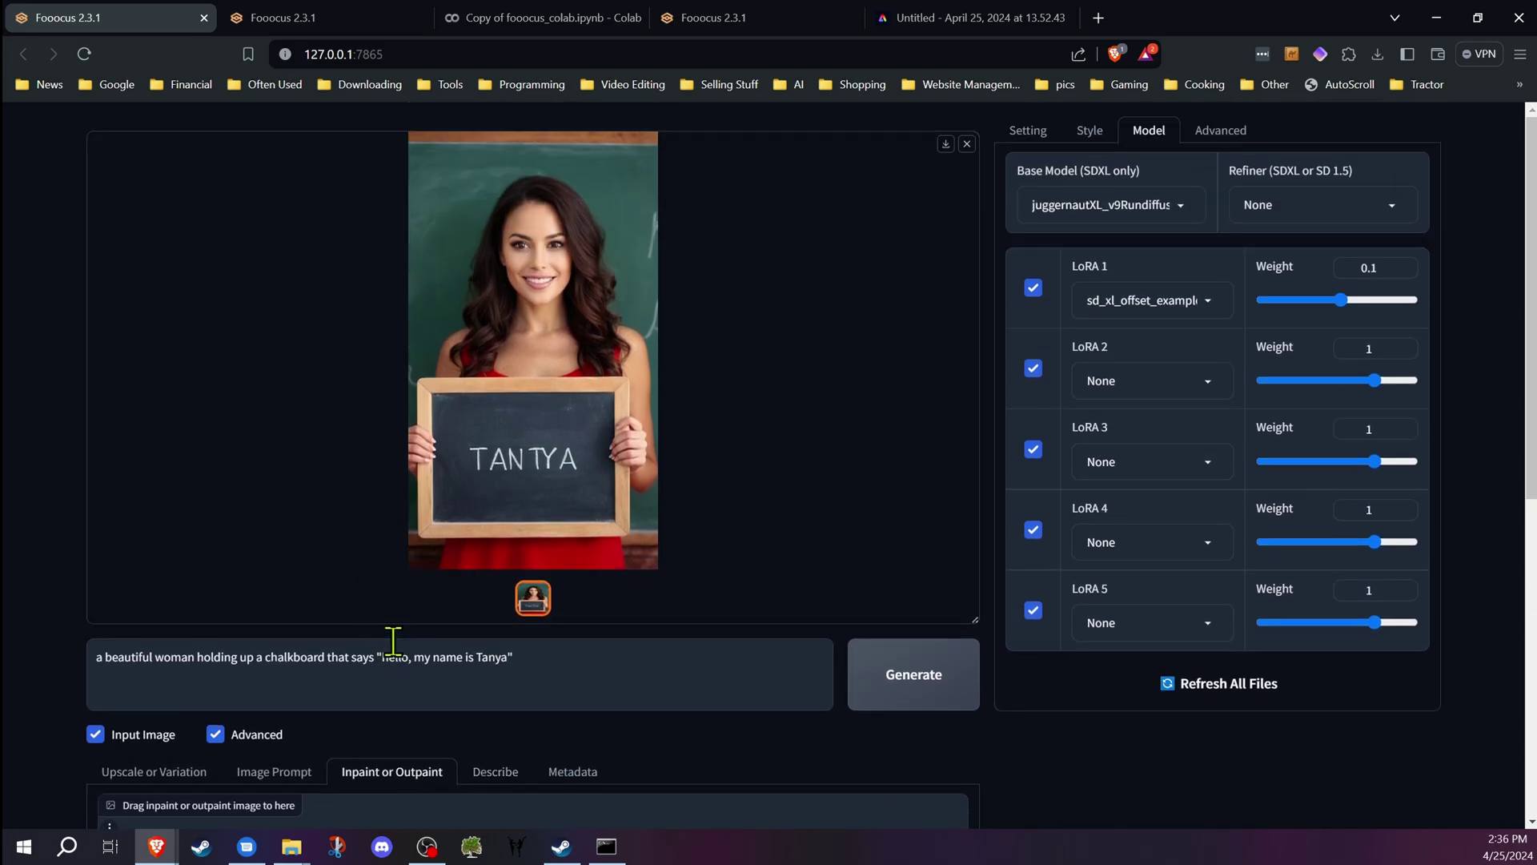
key(ctrl+4)
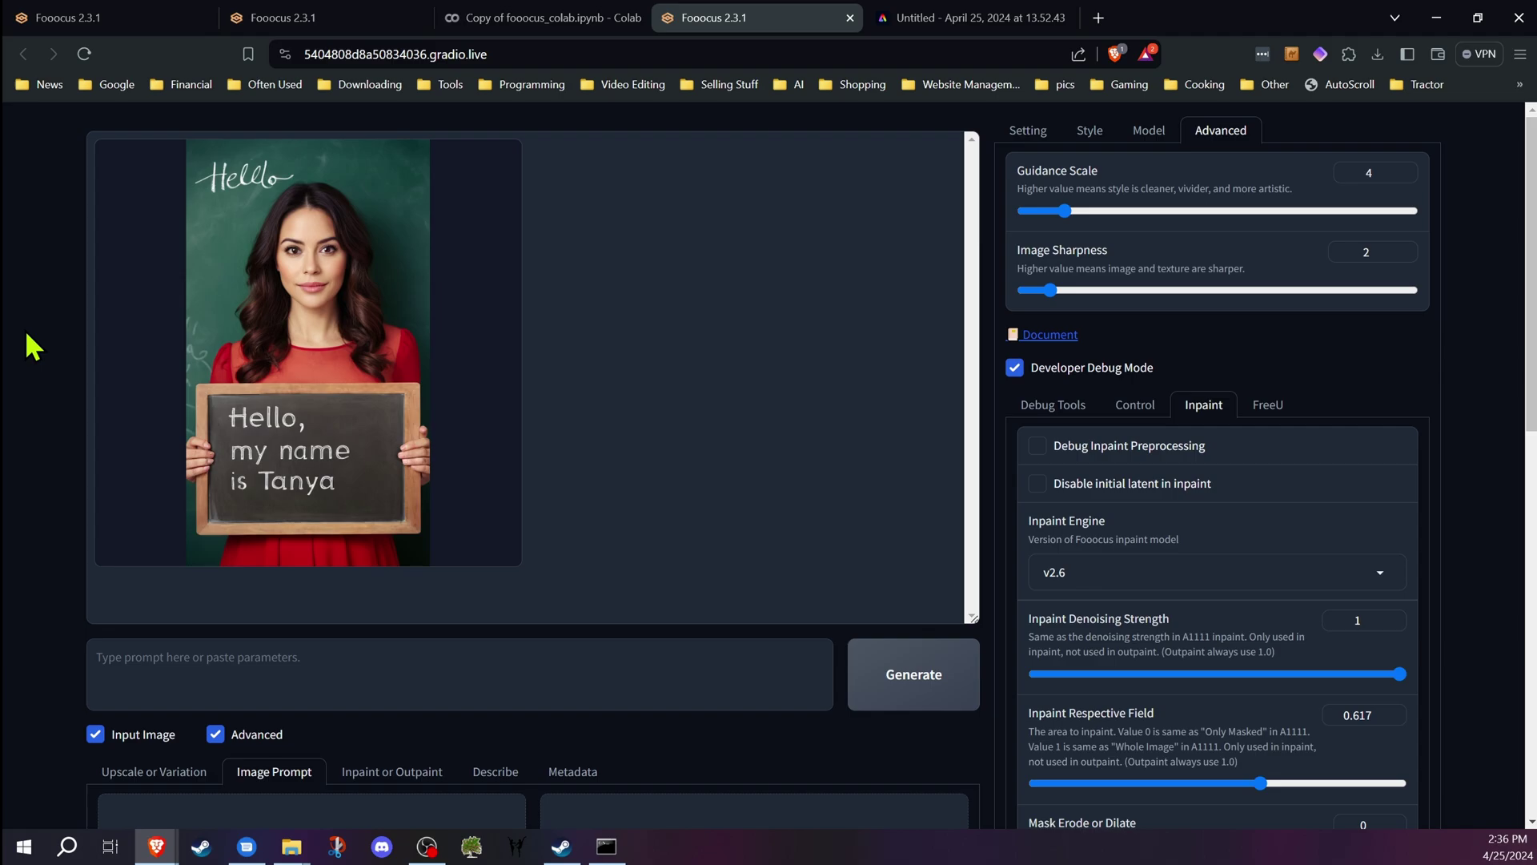
mouse_move(192, 356)
mouse_down()
mouse_move(113, 360)
mouse_move(75, 343)
mouse_move(241, 480)
mouse_move(490, 504)
mouse_up()
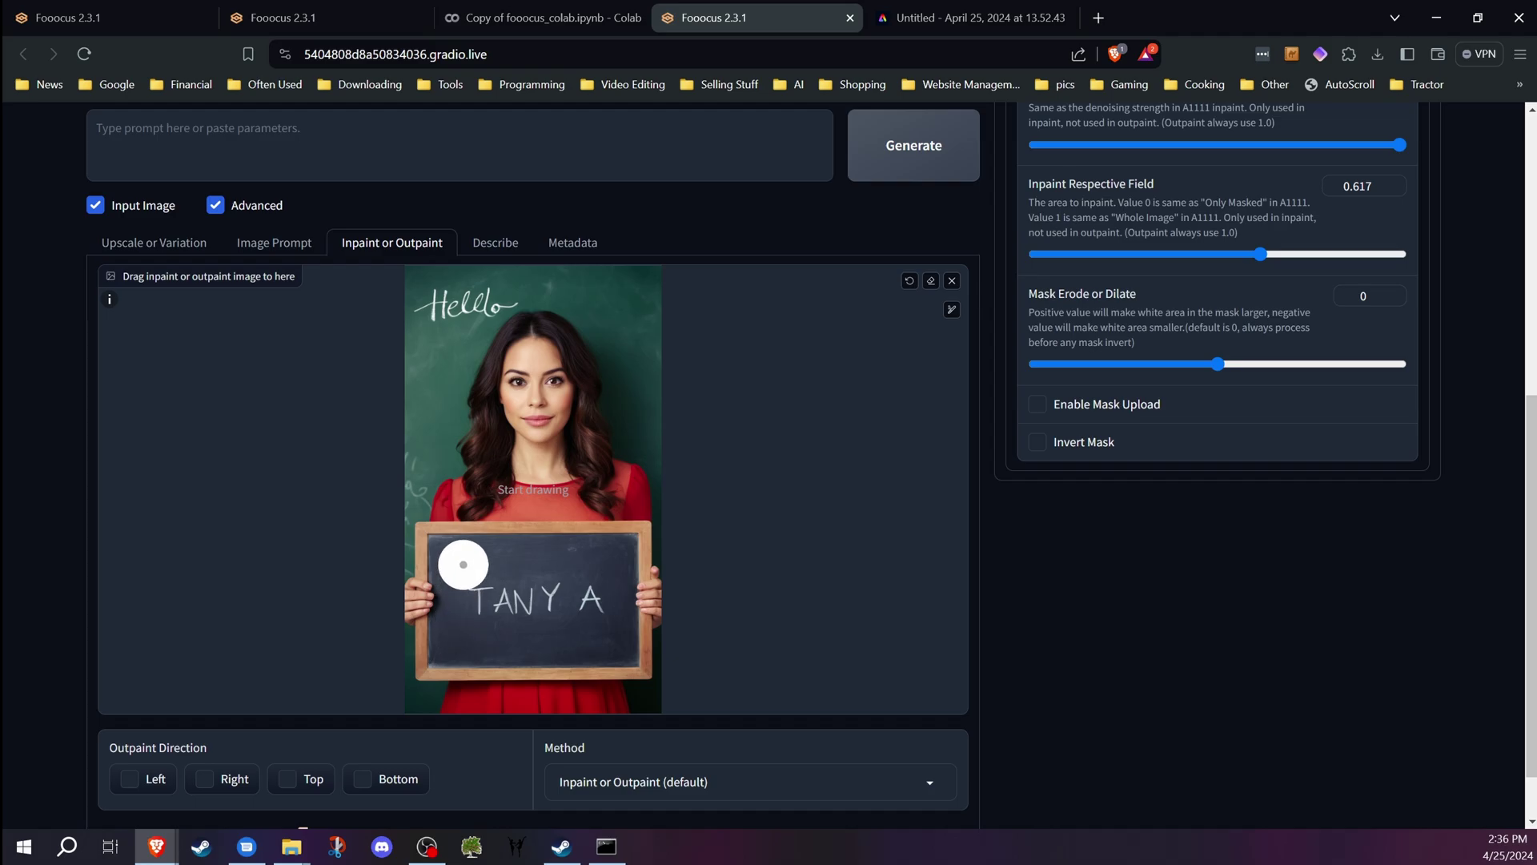
mouse_move(449, 555)
mouse_down()
mouse_move(455, 627)
mouse_move(620, 649)
mouse_move(621, 554)
mouse_move(484, 553)
mouse_move(470, 590)
mouse_move(486, 638)
mouse_move(575, 603)
mouse_move(498, 581)
mouse_move(580, 607)
mouse_move(579, 622)
mouse_move(465, 559)
mouse_up()
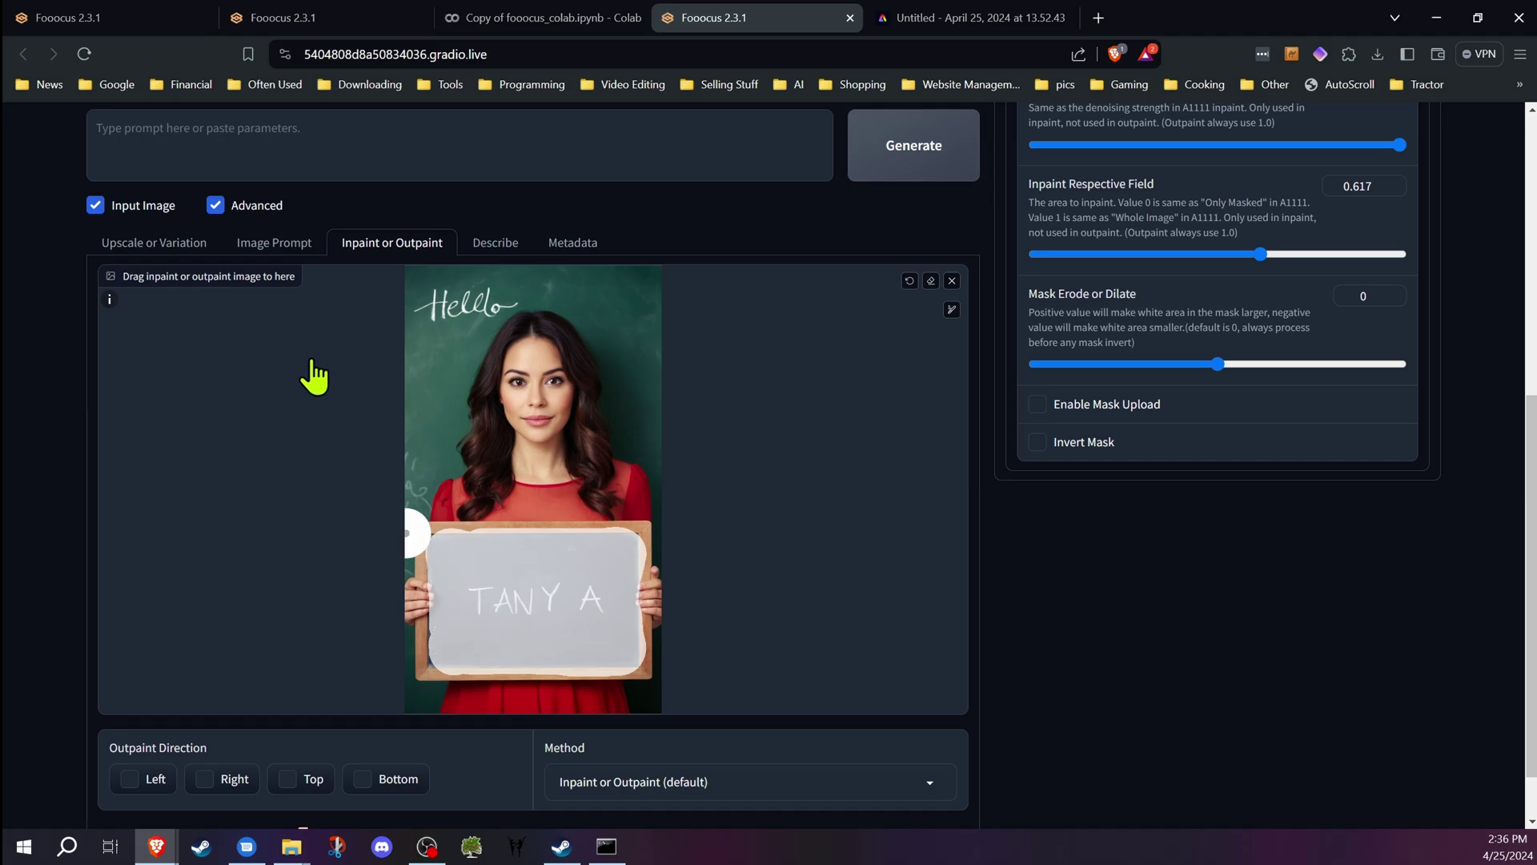
Step: Examine the inpaint settings and the empty Image Prompt slots with their Stop At, Weight and CPDS options
scroll(477, 544, up, 3)
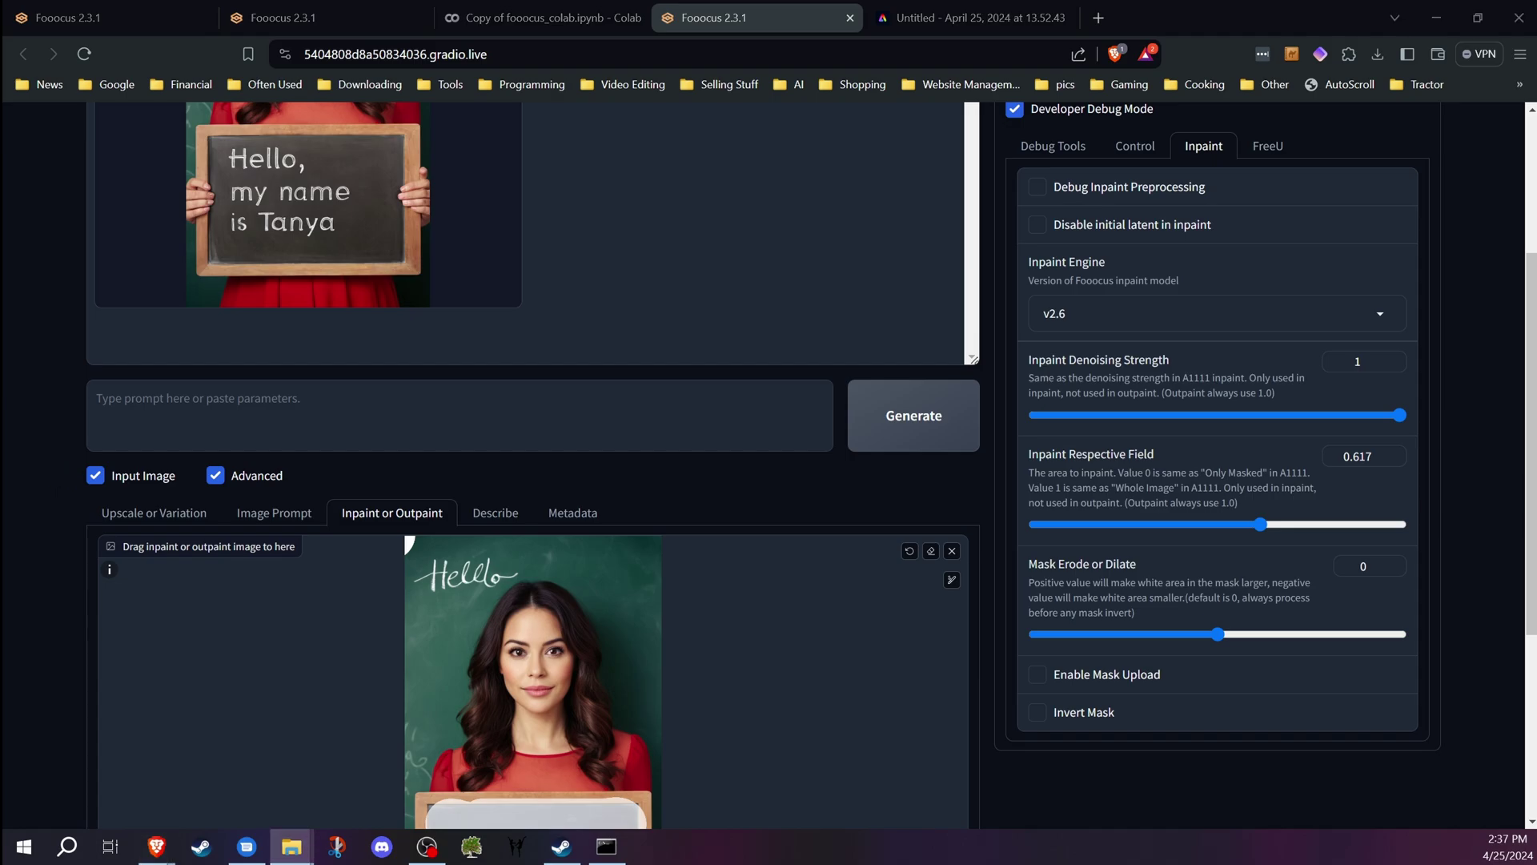
click(89, 704)
scroll(89, 560, down, 3)
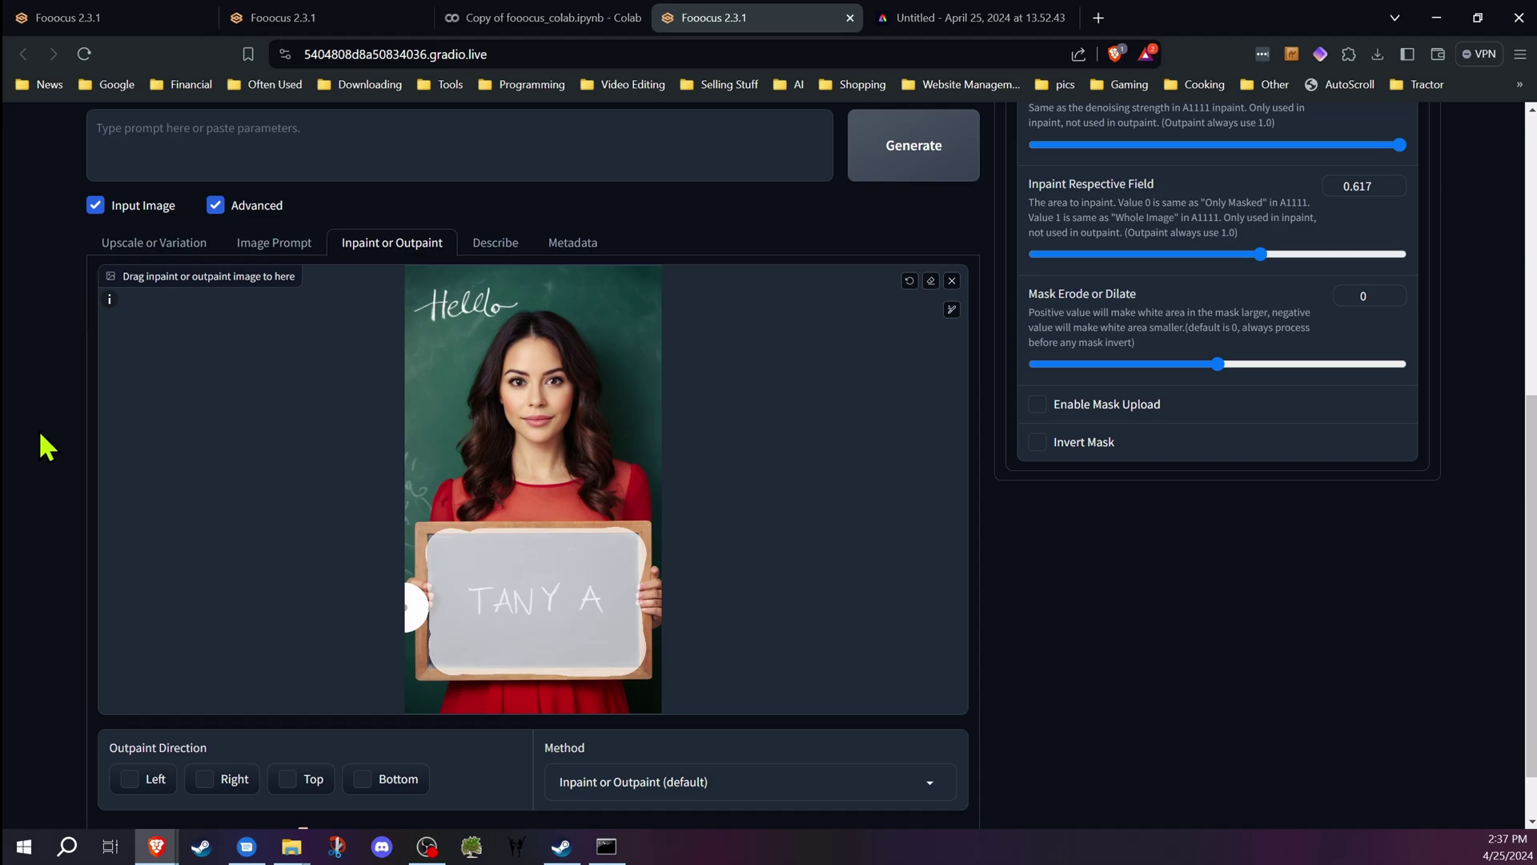
scroll(39, 429, up, 5)
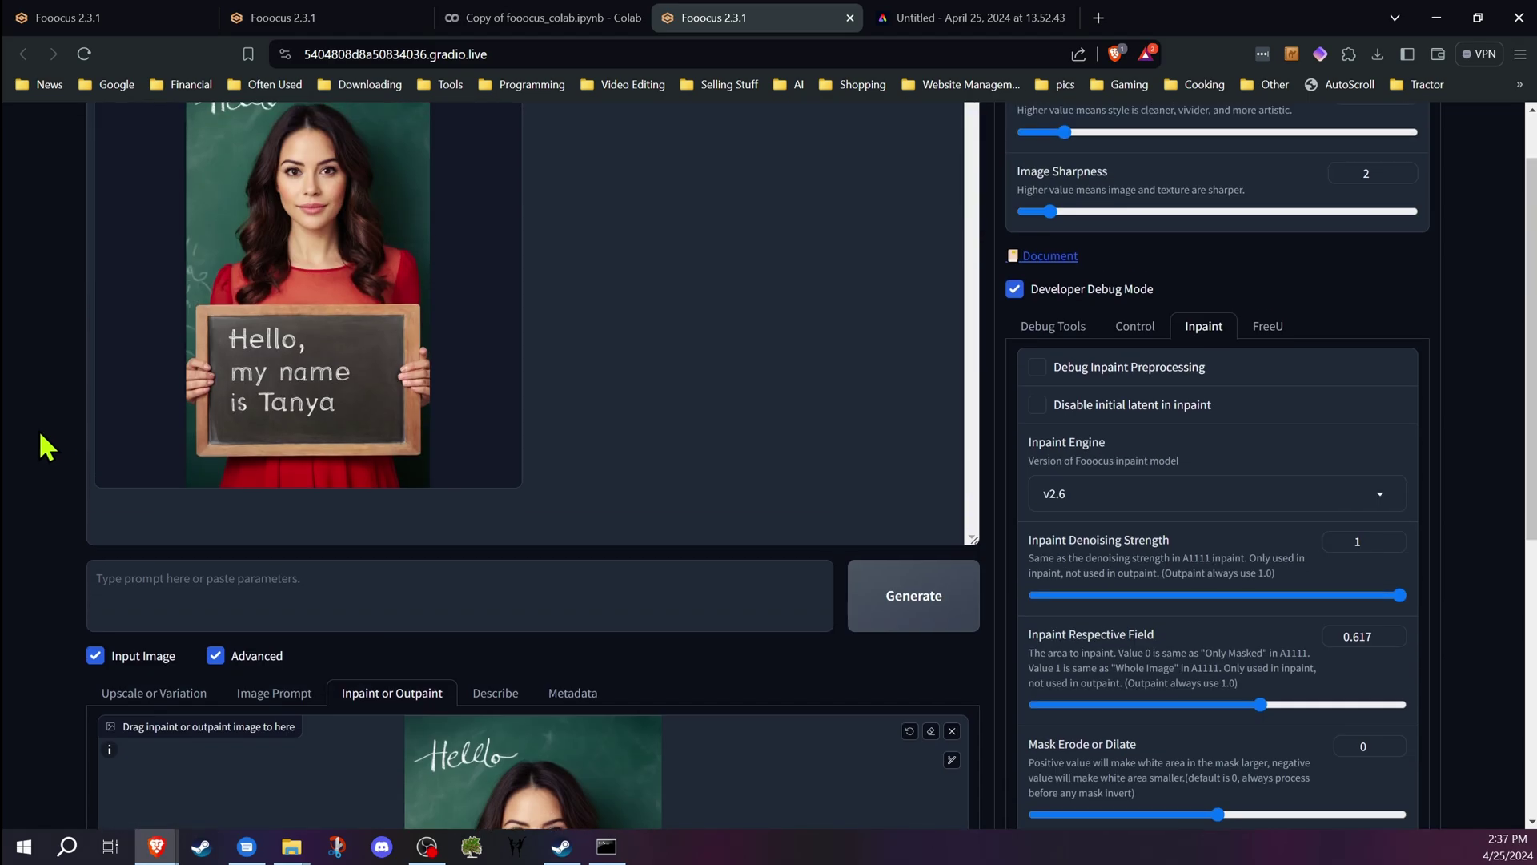
click(295, 702)
scroll(212, 539, down, 5)
scroll(73, 553, down, 3)
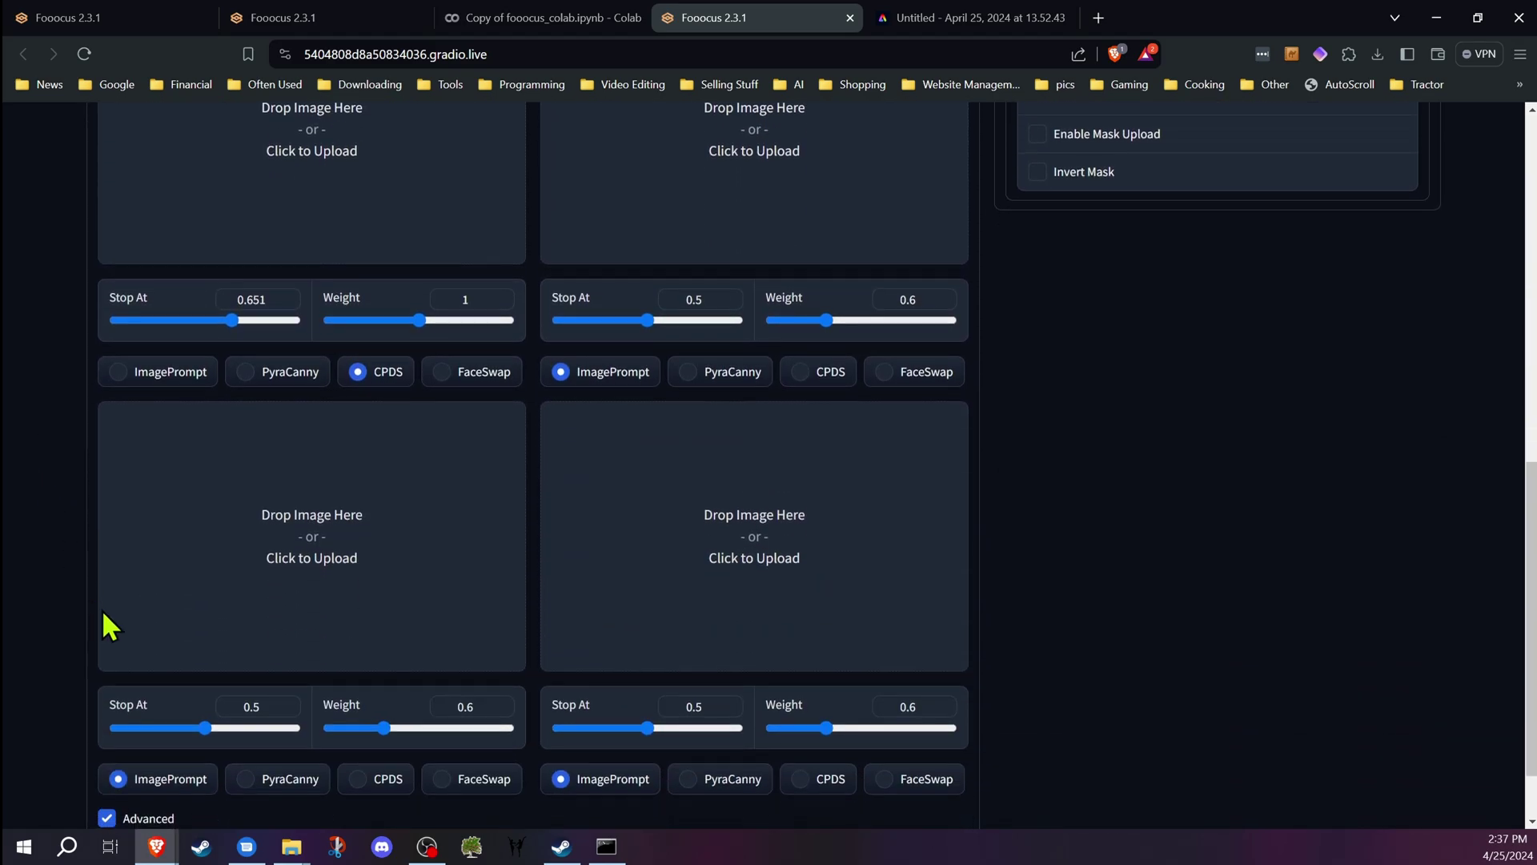
scroll(52, 466, up, 5)
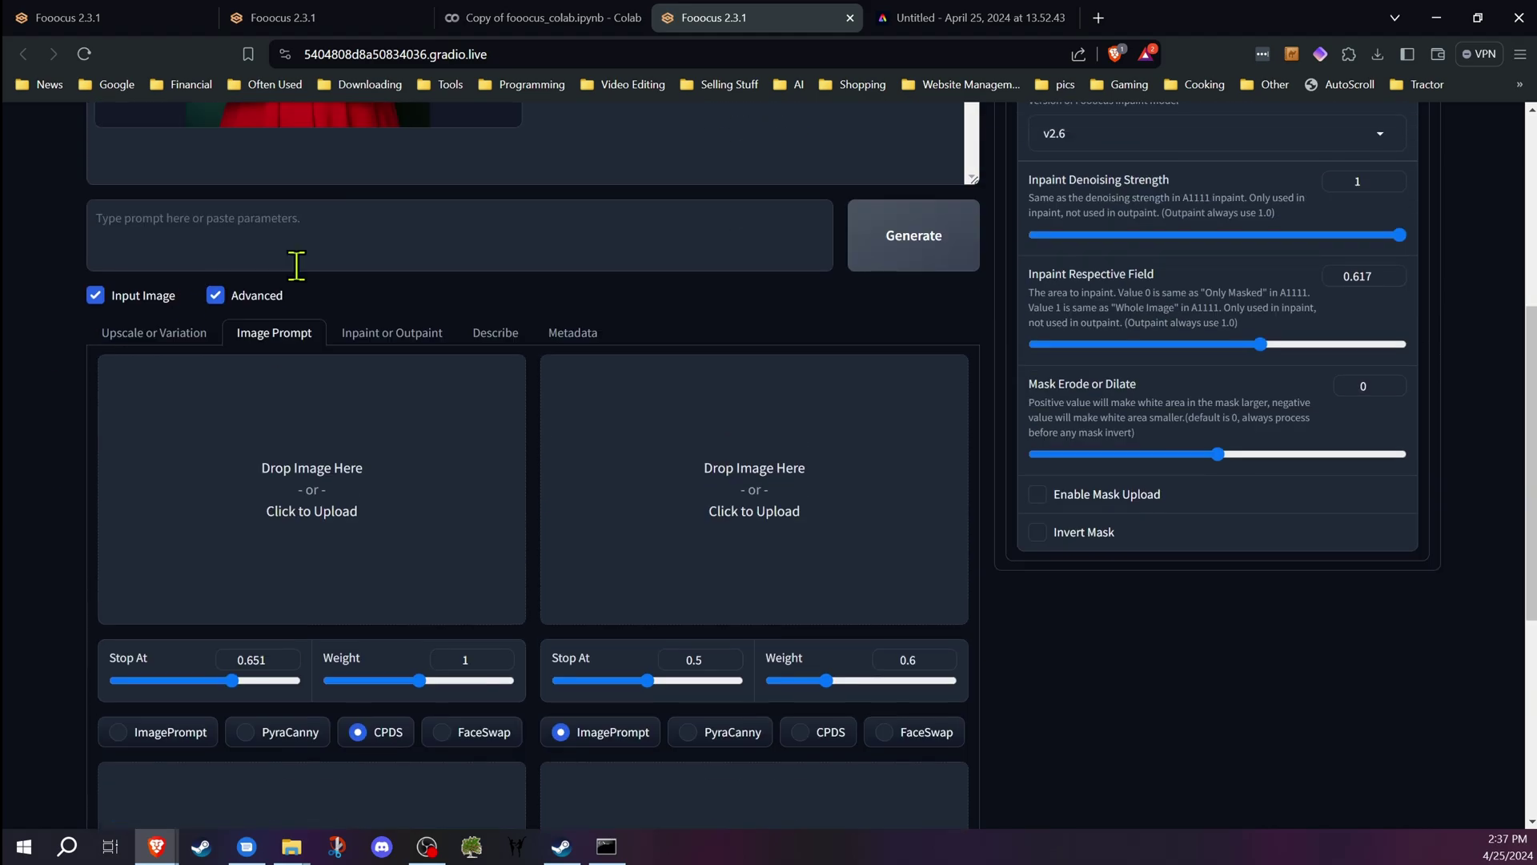
Step: Switch to the Adobe Express design and inspect the white rectangle and the black greeting text laid over the chalkboard
click(974, 18)
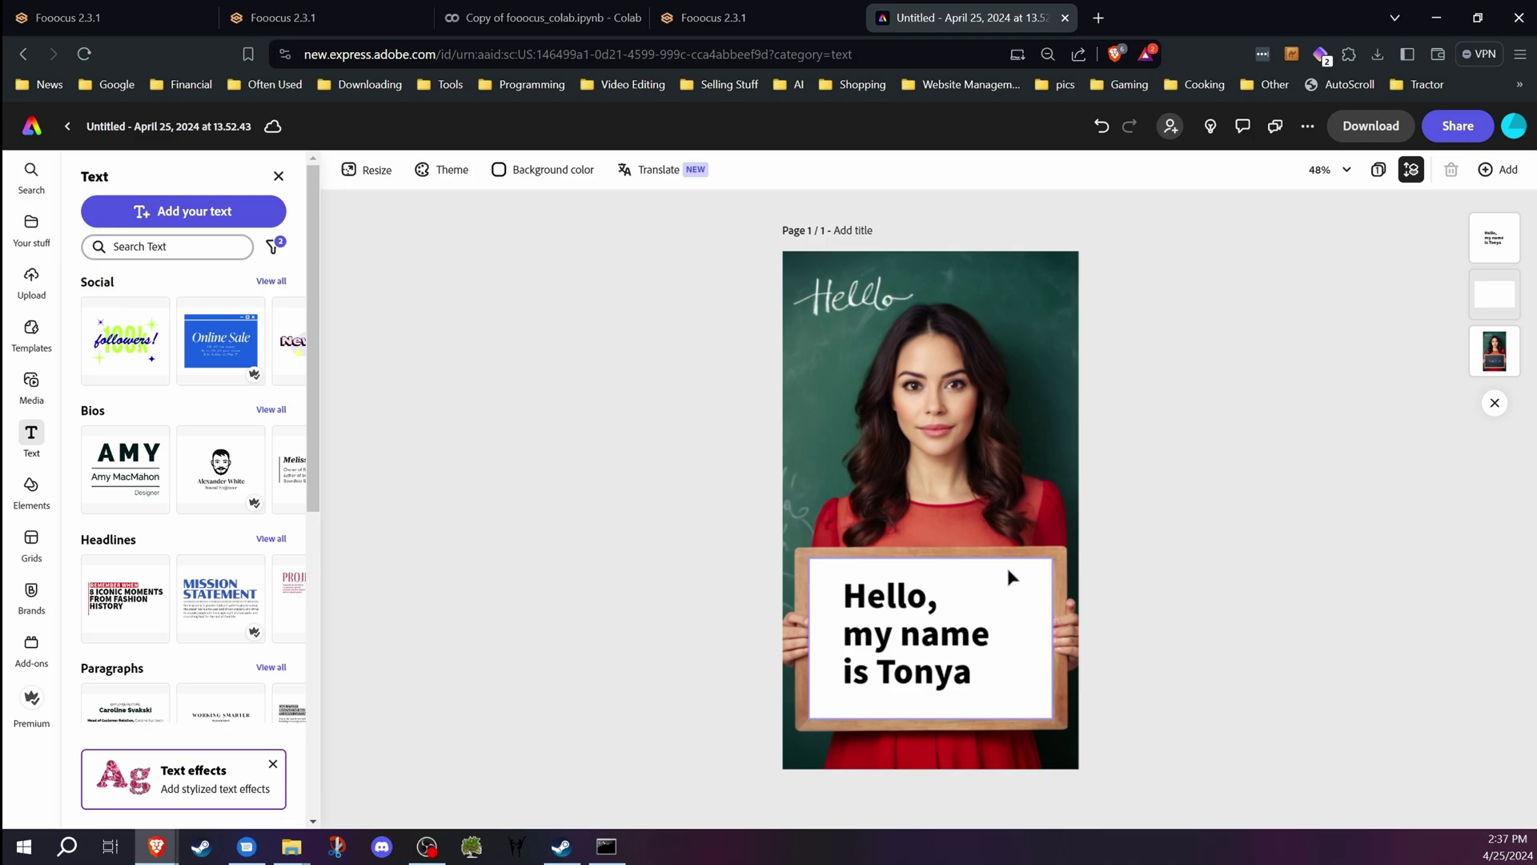
click(1041, 585)
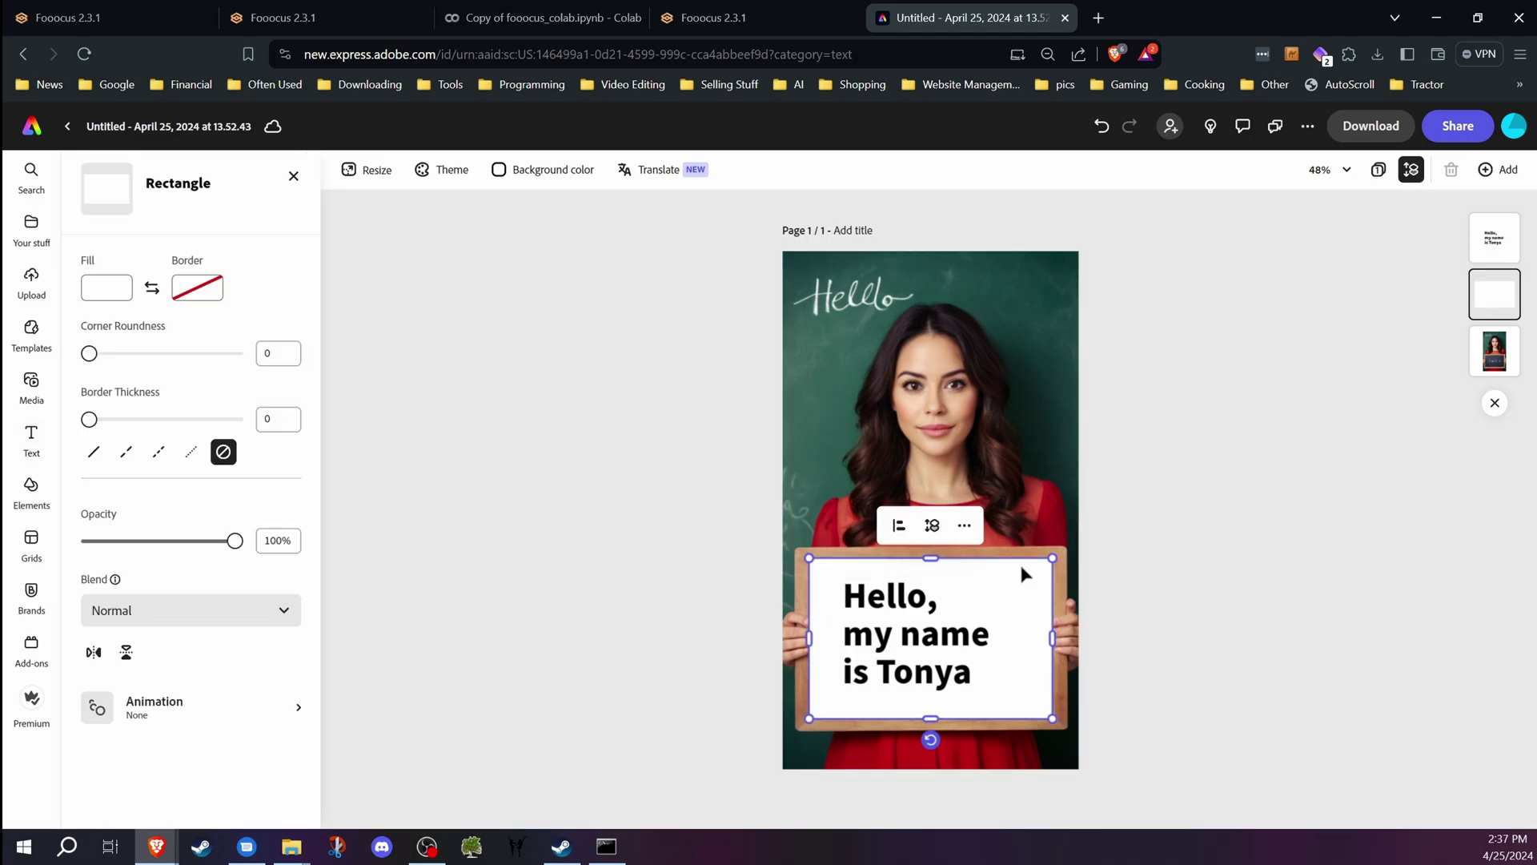
click(913, 625)
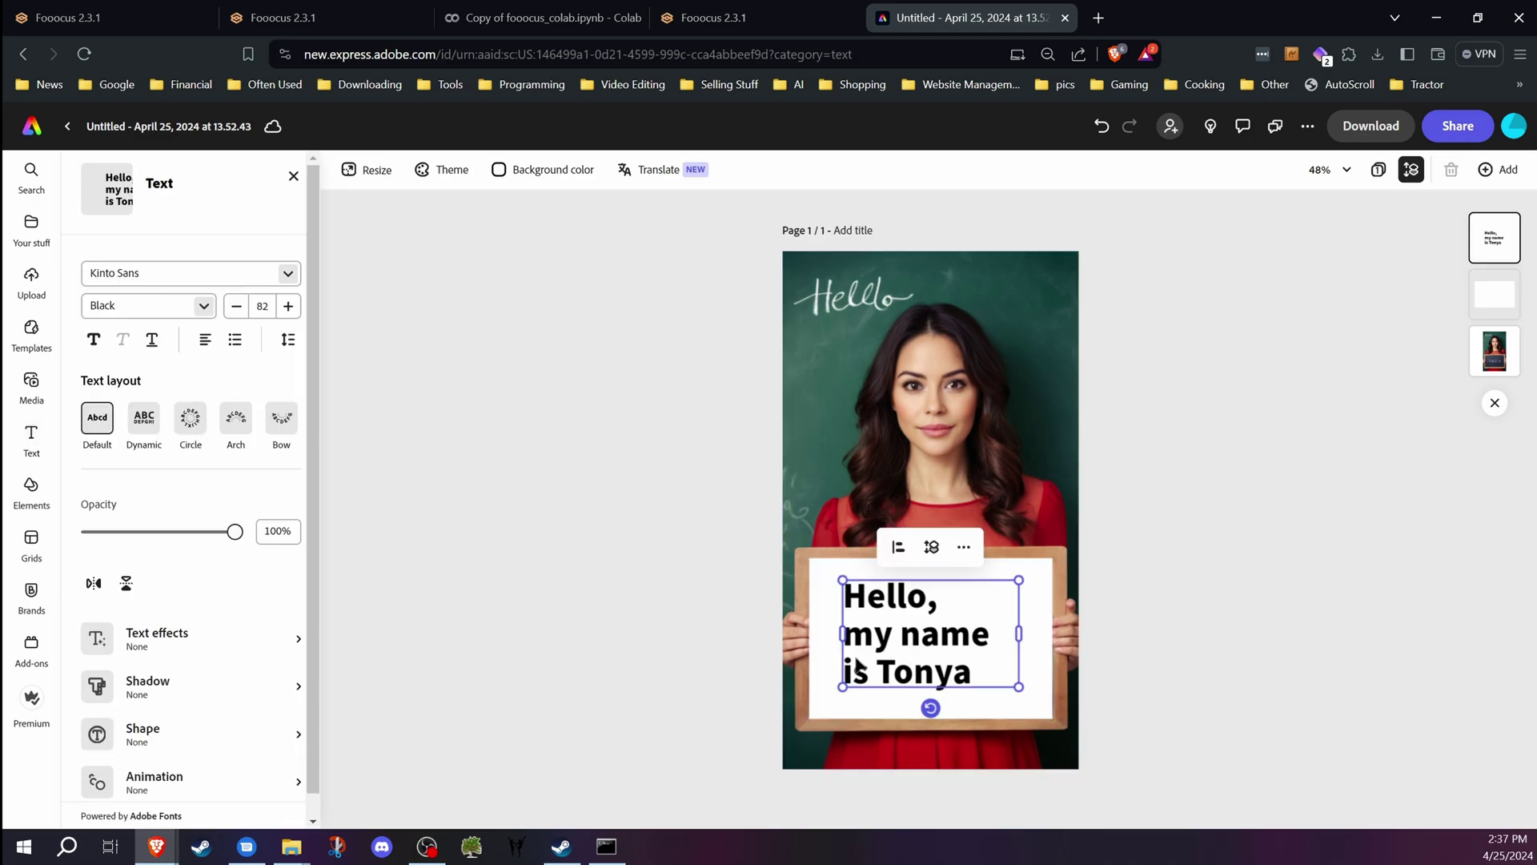
click(651, 527)
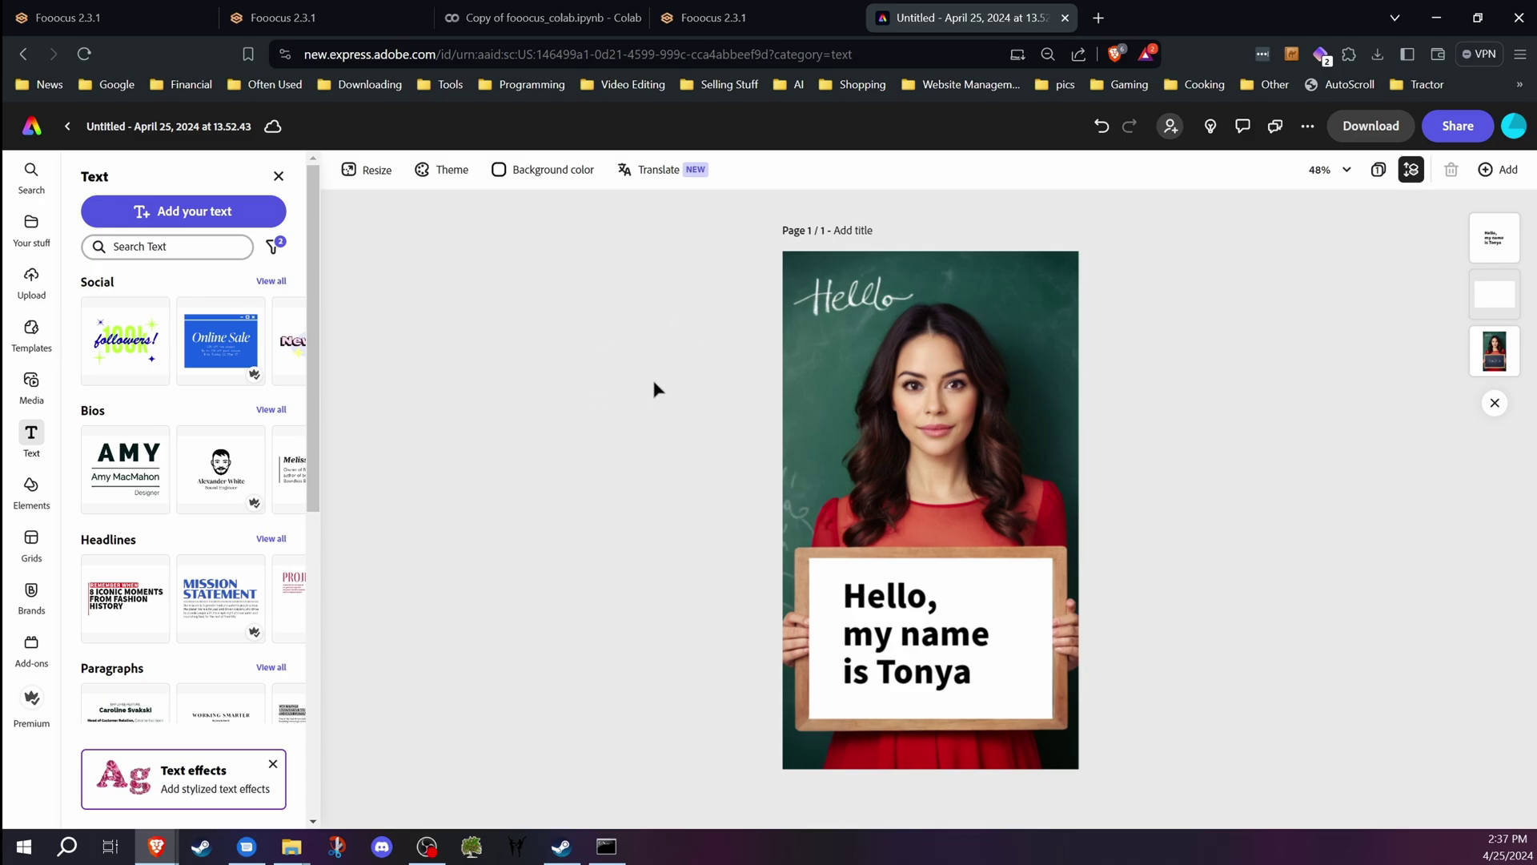
Step: Switch back to the online Fooocus session, load the edited white-board image into the first Image Prompt slot, and check the inpaint mask
click(733, 17)
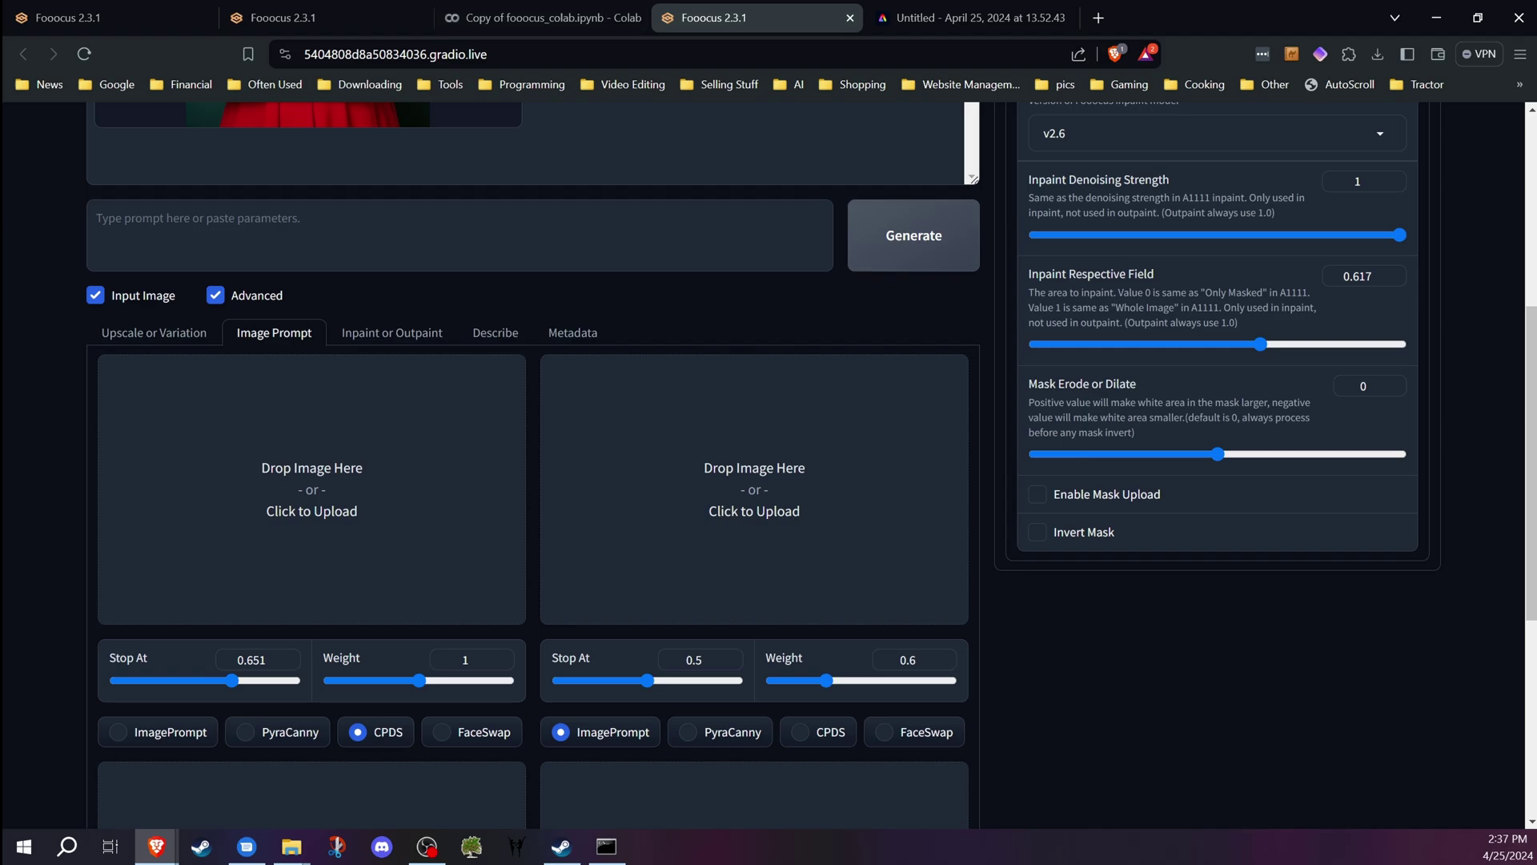
drag(448, 480, 408, 520)
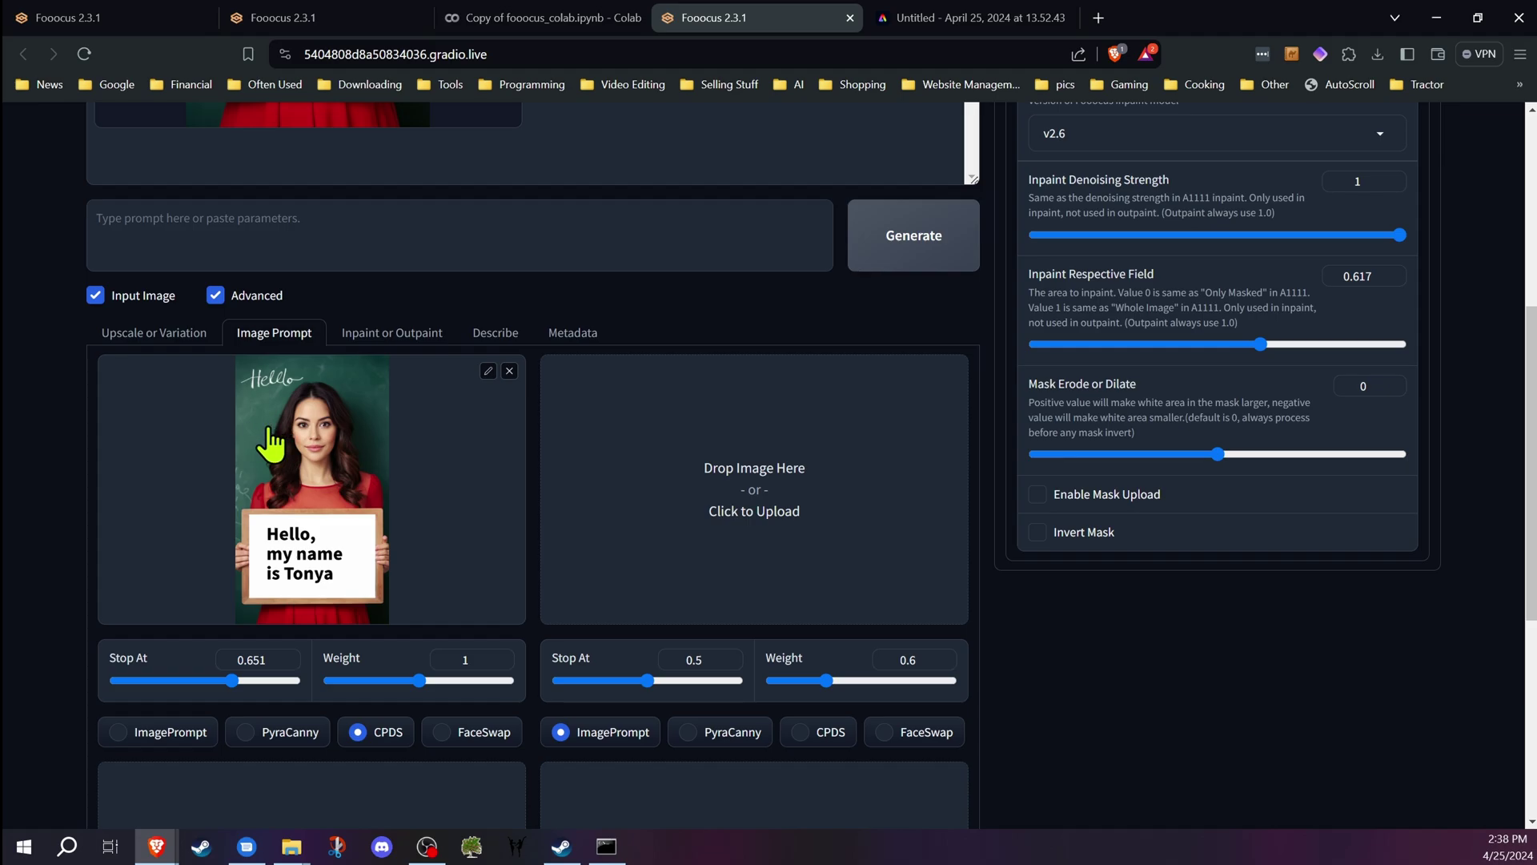
click(391, 332)
scroll(480, 385, down, 1)
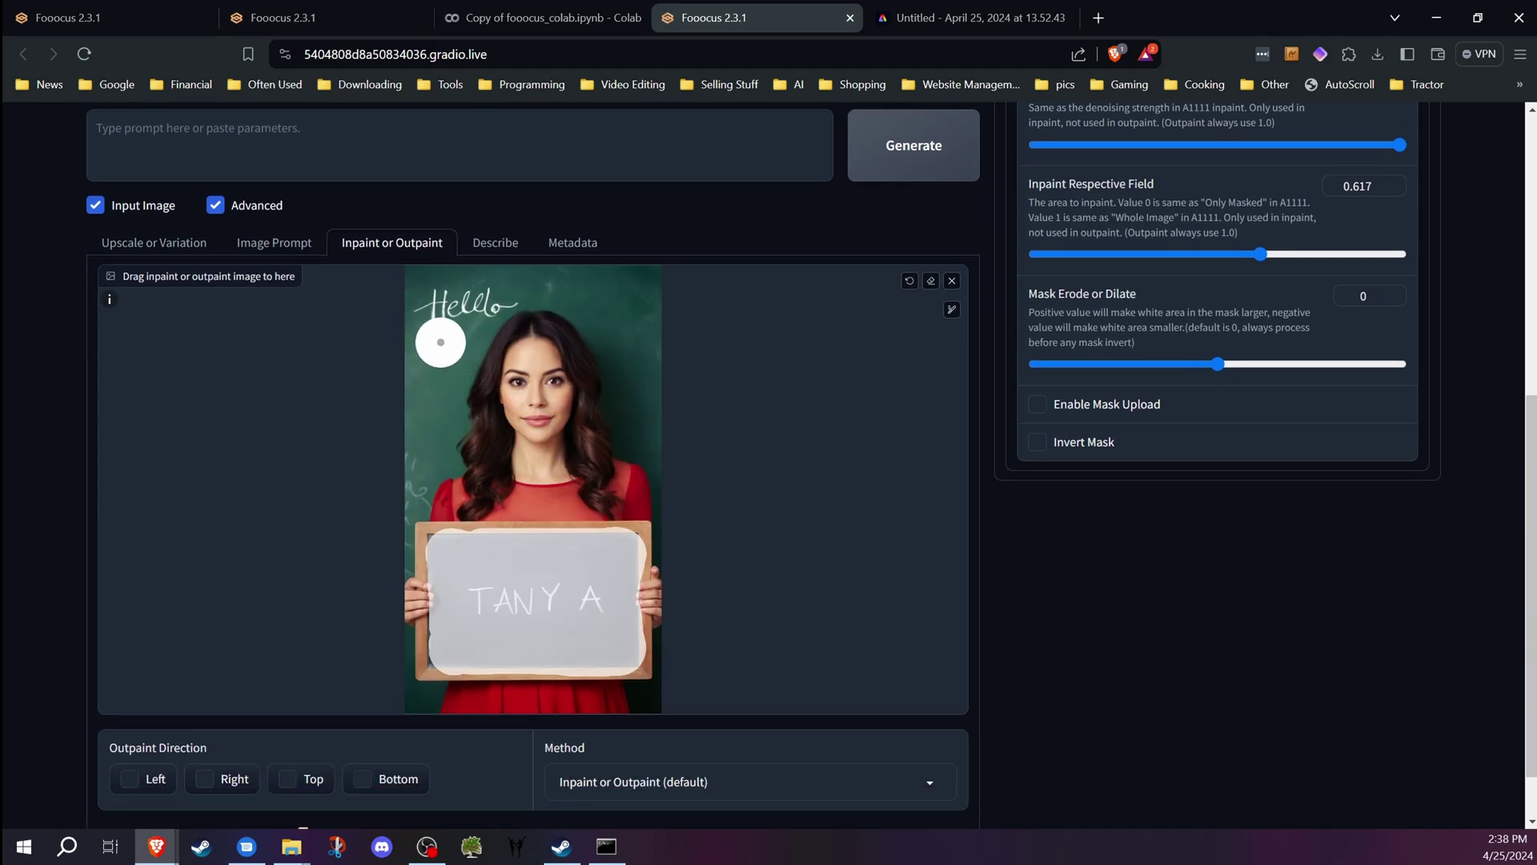
Step: Set the first image prompt's Stop At to 0.665
click(267, 247)
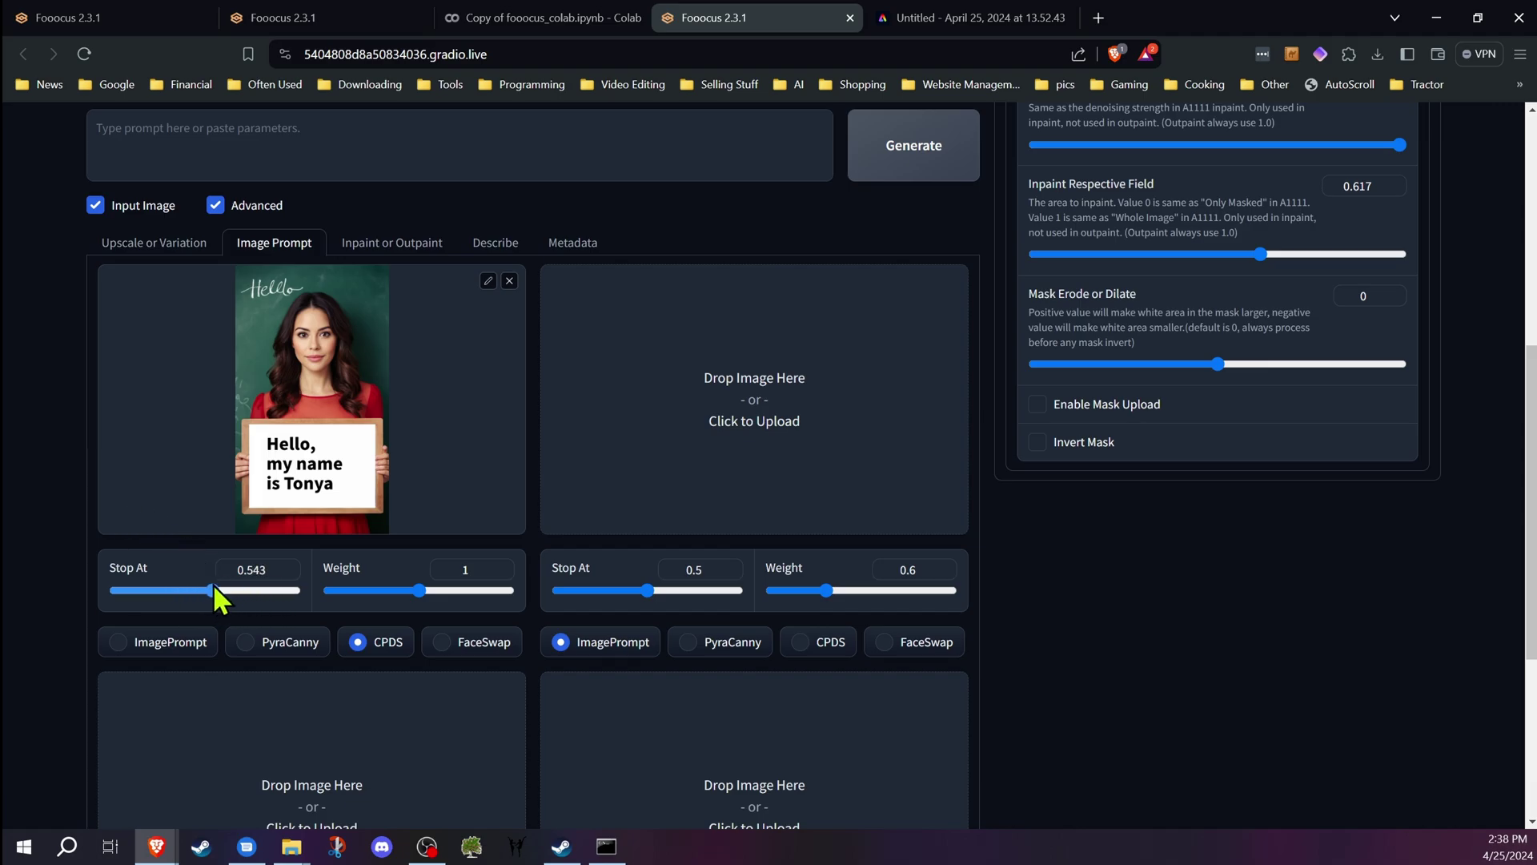
mouse_move(224, 588)
mouse_down()
mouse_move(185, 585)
mouse_move(208, 584)
mouse_up()
drag(208, 587, 228, 589)
drag(245, 588, 234, 590)
scroll(56, 421, up, 1)
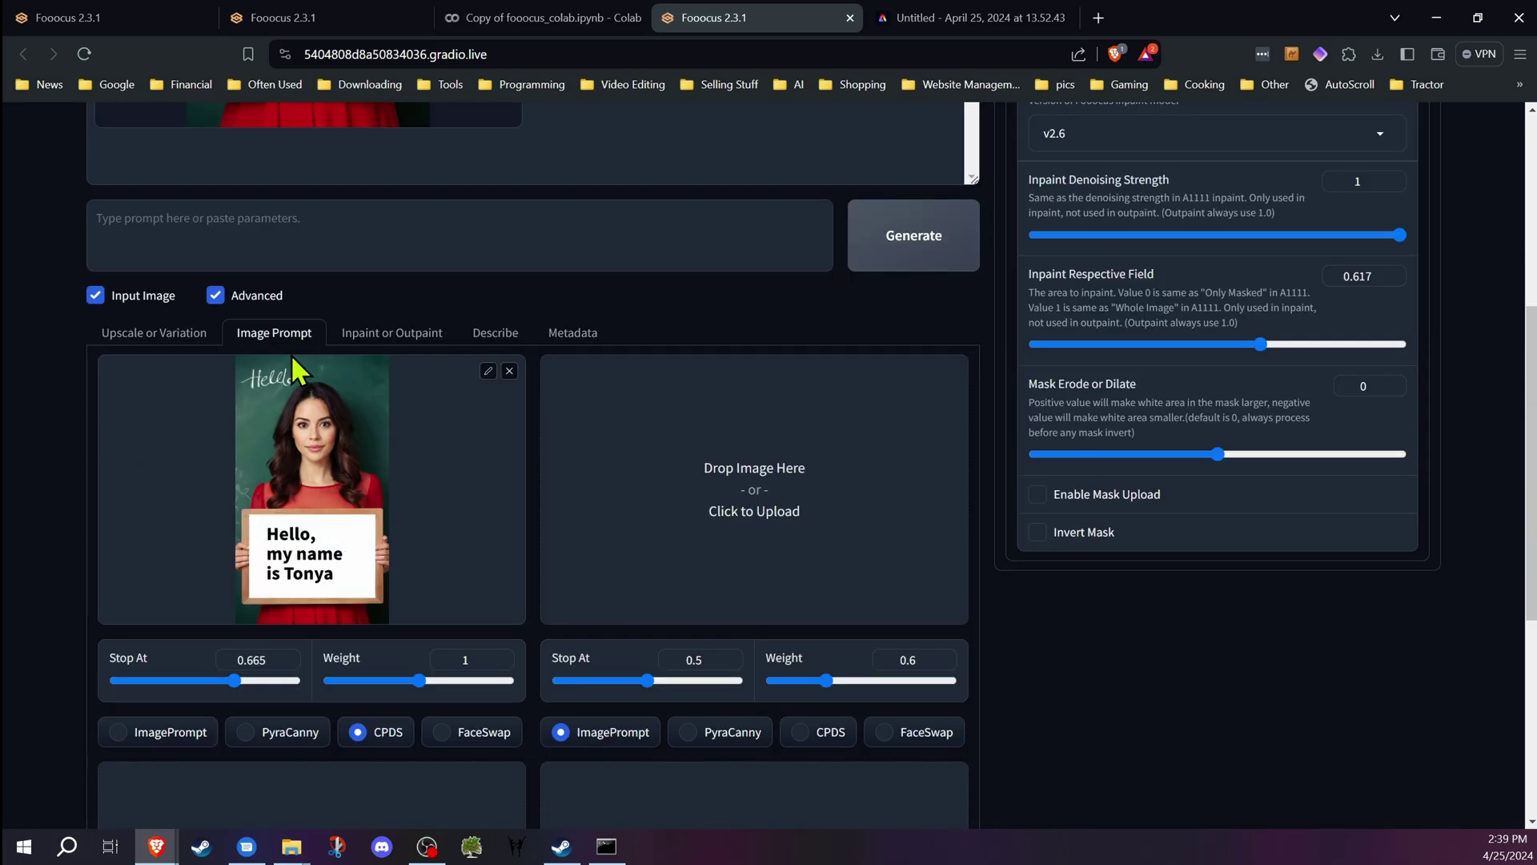
Step: Paste the prompt about a beautiful woman holding up a chalkboard with the name greeting, and generate the inpainted image
click(392, 333)
scroll(234, 415, down, 1)
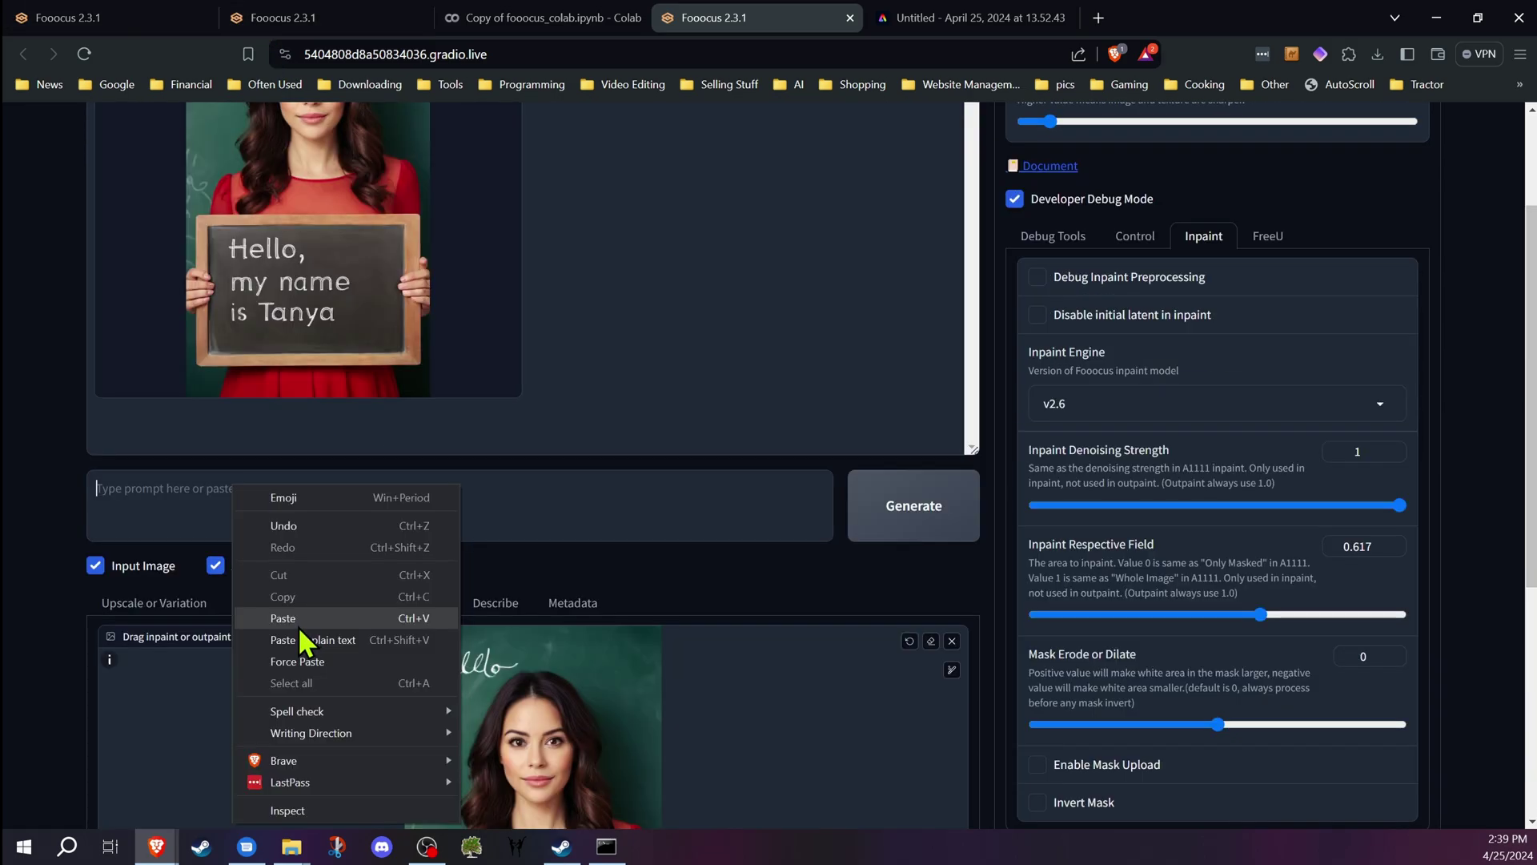
click(302, 632)
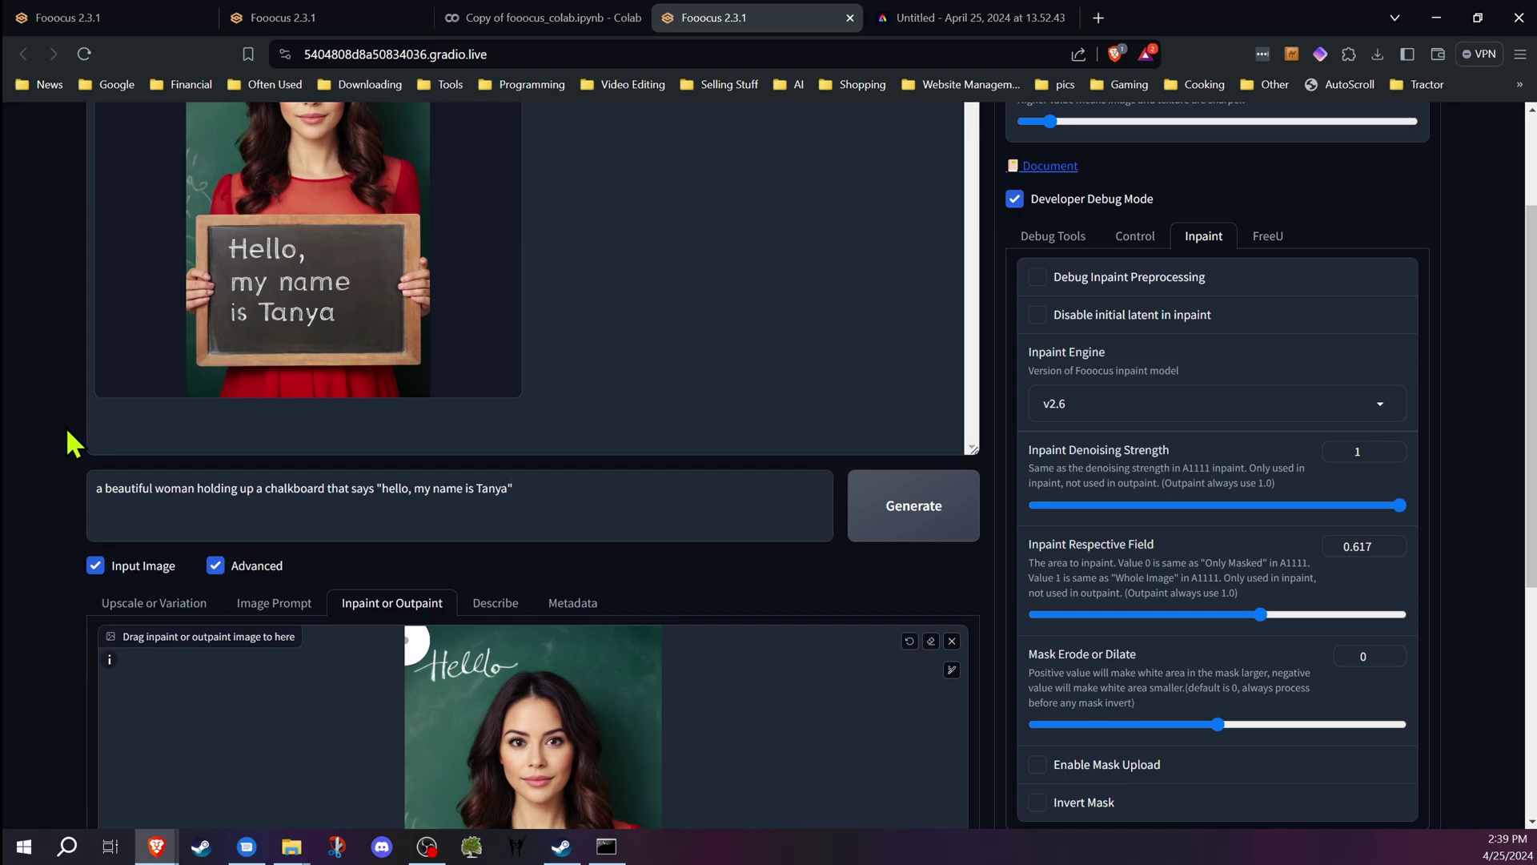
scroll(67, 432, down, 3)
scroll(64, 345, up, 5)
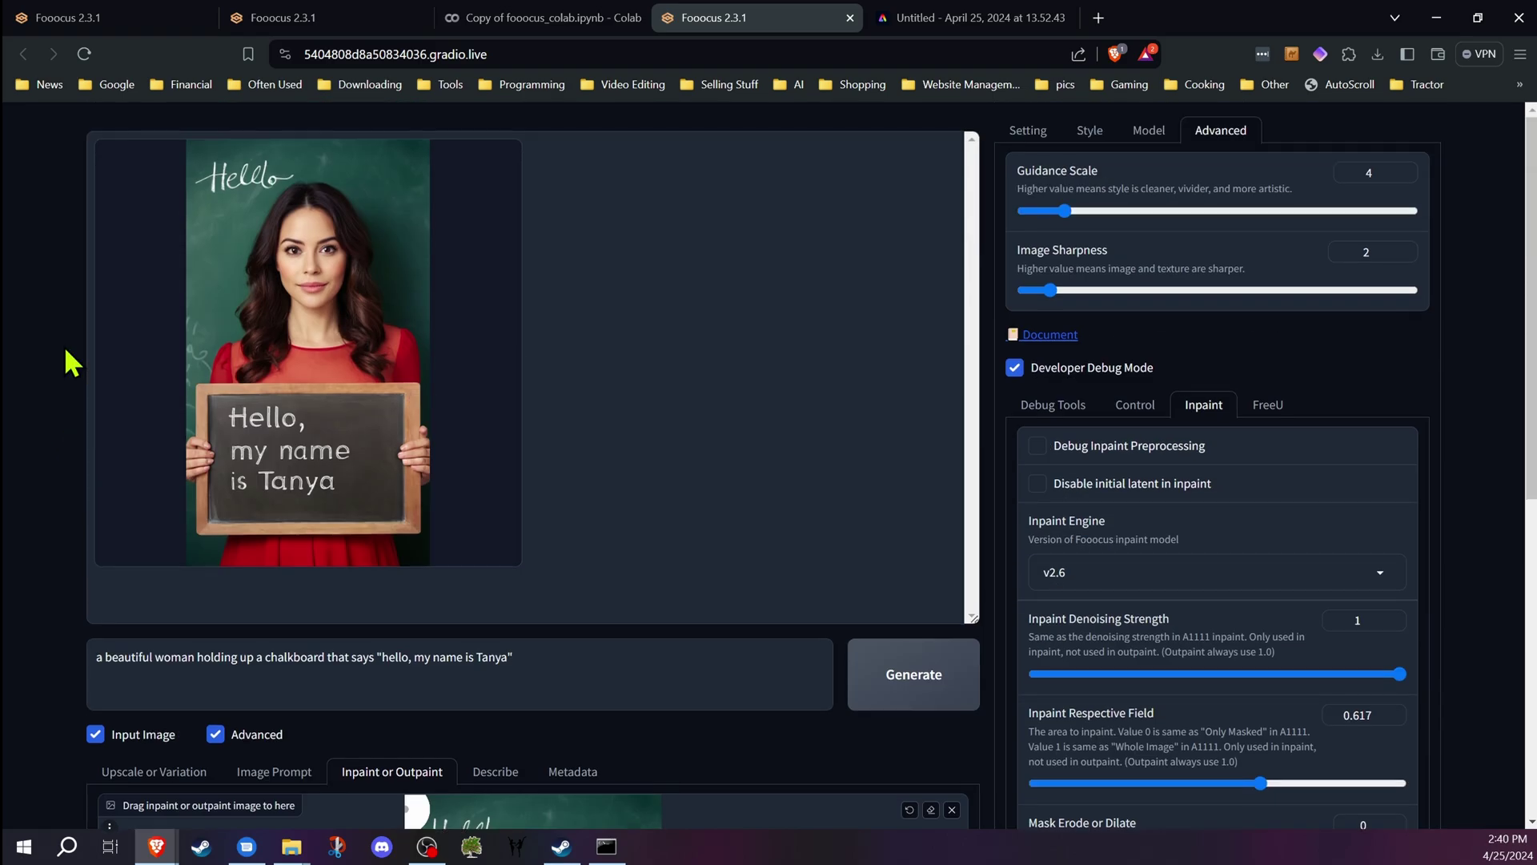
click(921, 677)
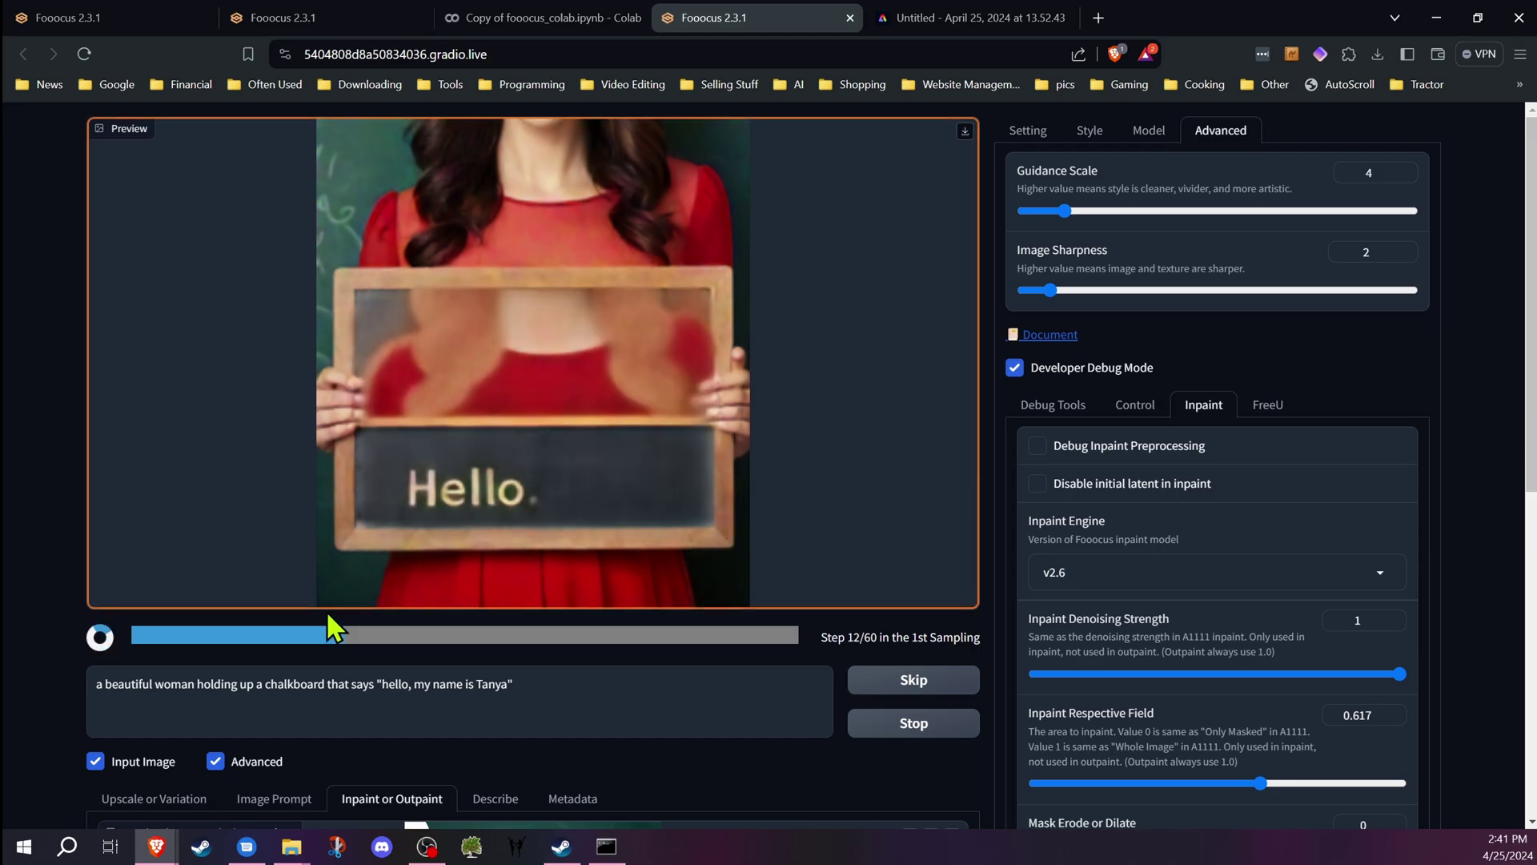
Step: Review the Image Prompt reference and the masked inpaint image while the generation runs
scroll(199, 539, down, 2)
click(273, 623)
scroll(276, 452, down, 5)
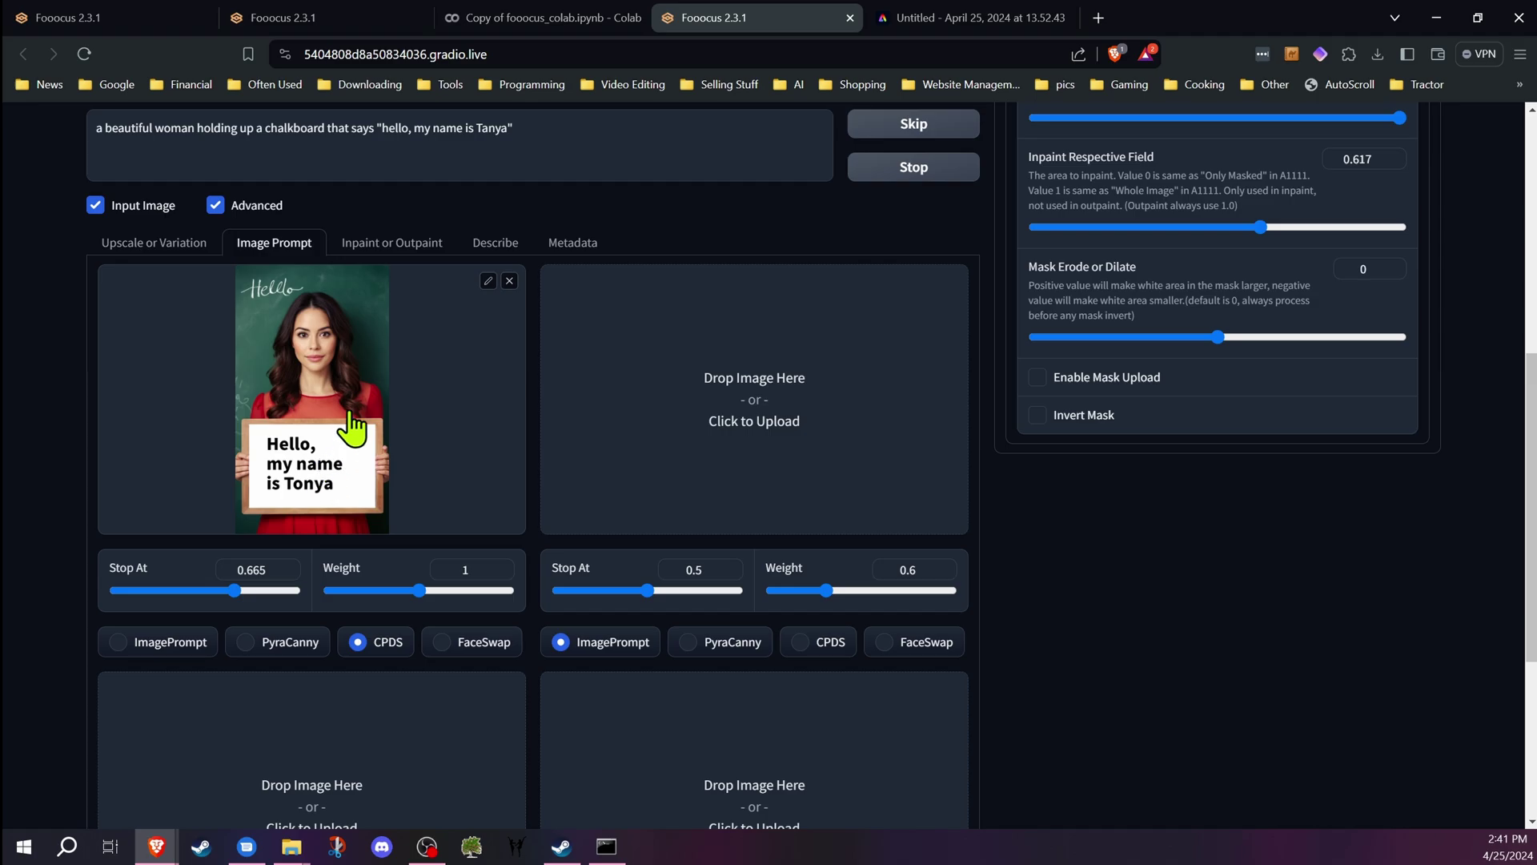
scroll(352, 428, up, 4)
click(388, 597)
scroll(401, 609, down, 1)
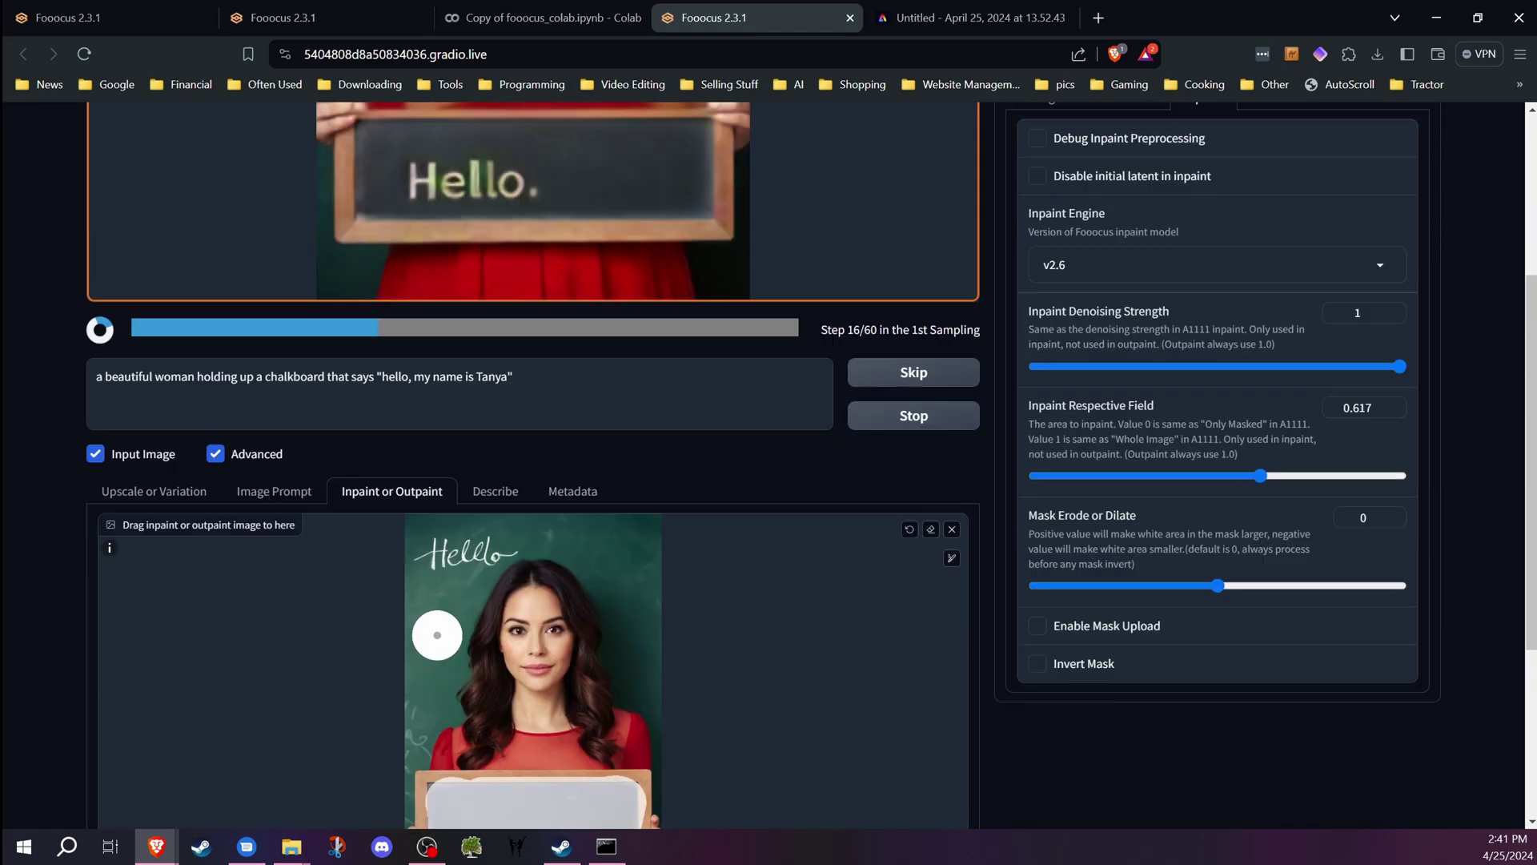
scroll(438, 635, up, 4)
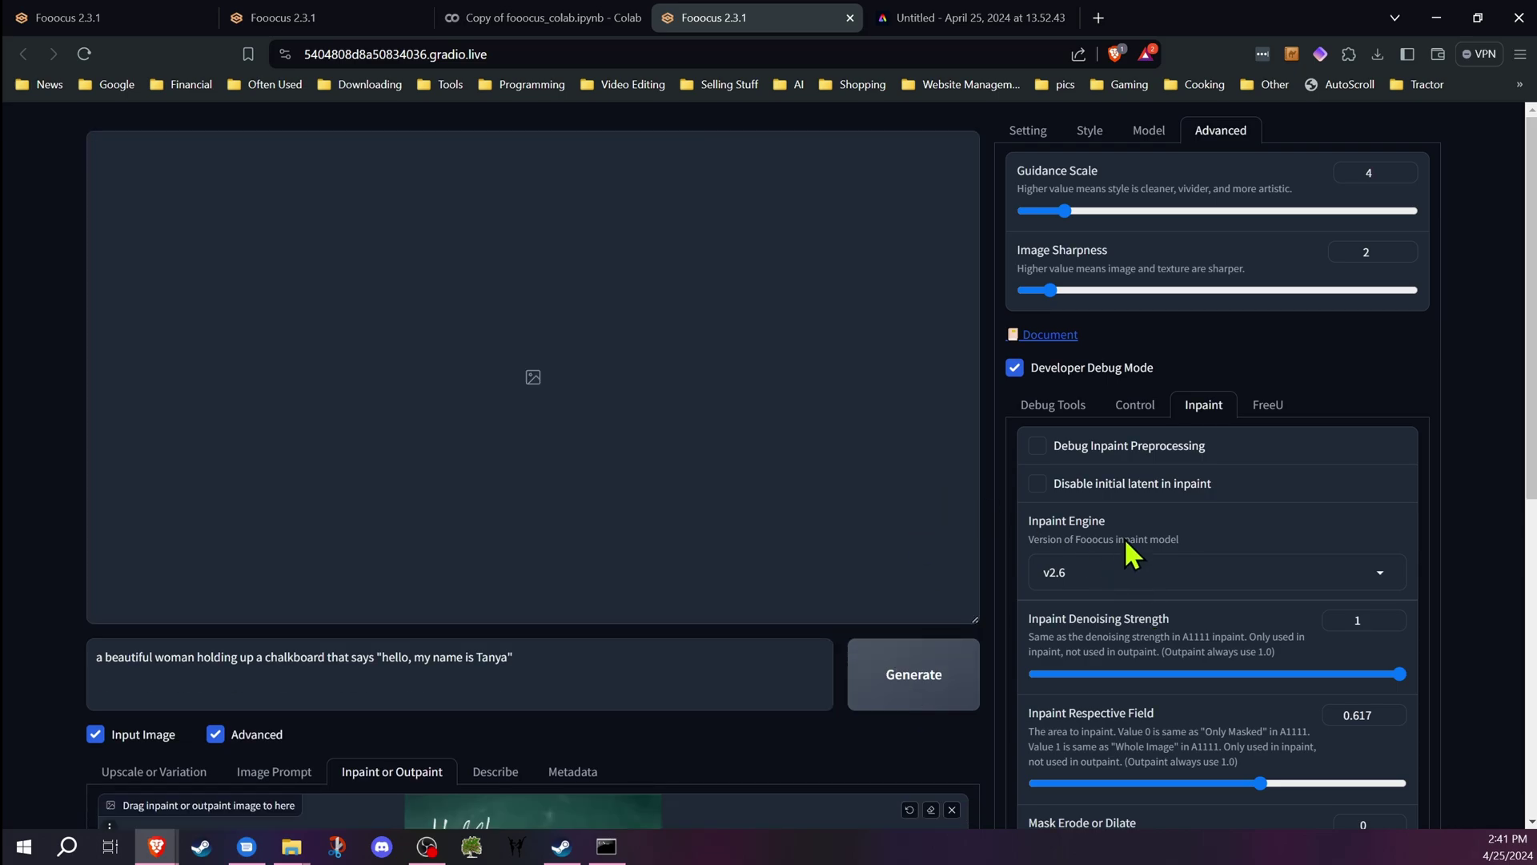
Step: Set the Inpaint Respective Field to 1 and generate the image again
scroll(1120, 530, down, 2)
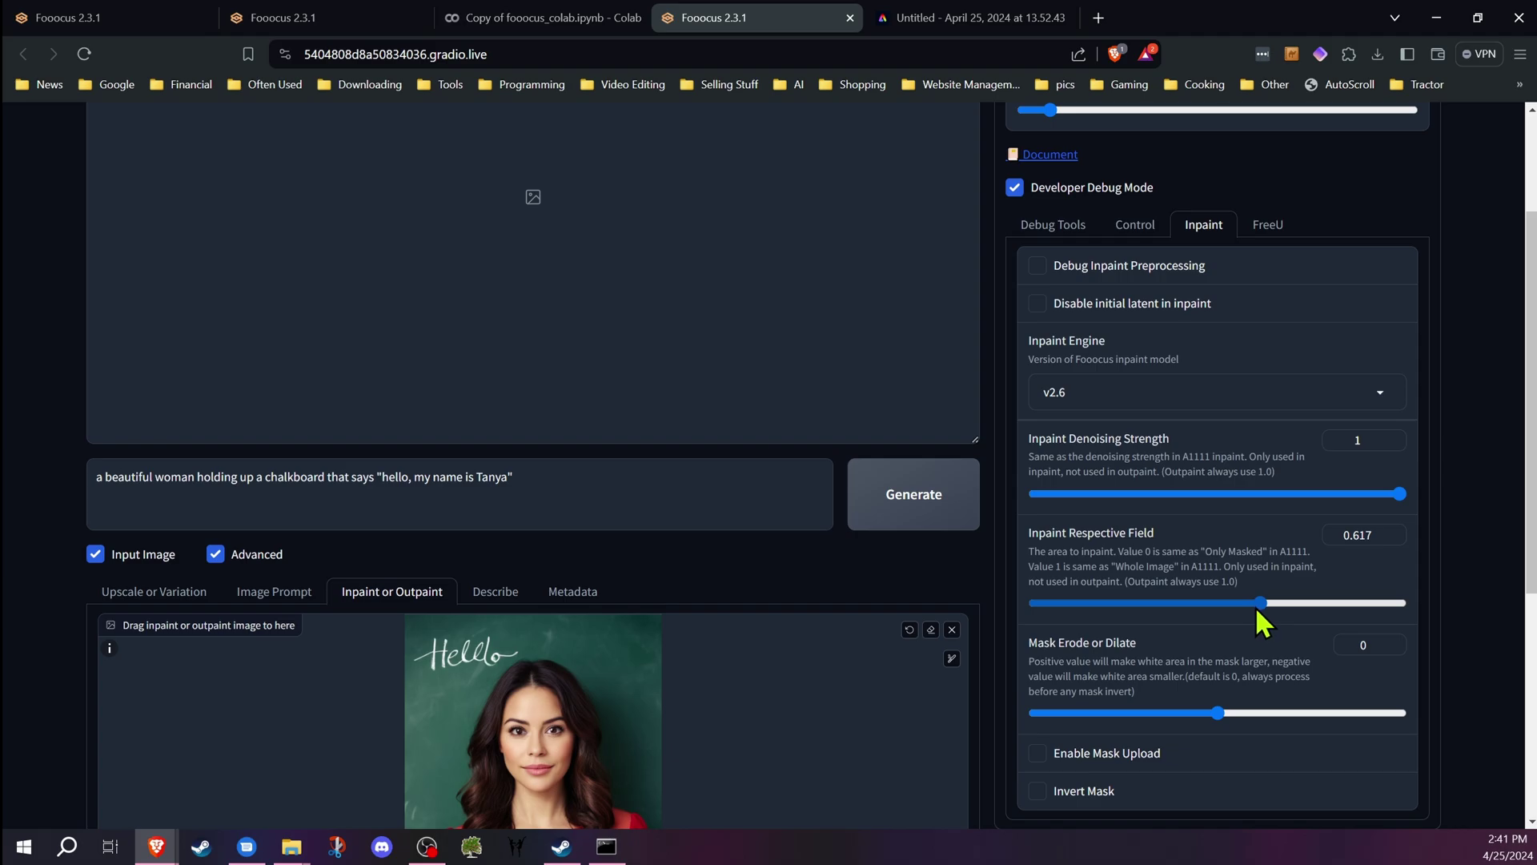
drag(1258, 606, 1467, 610)
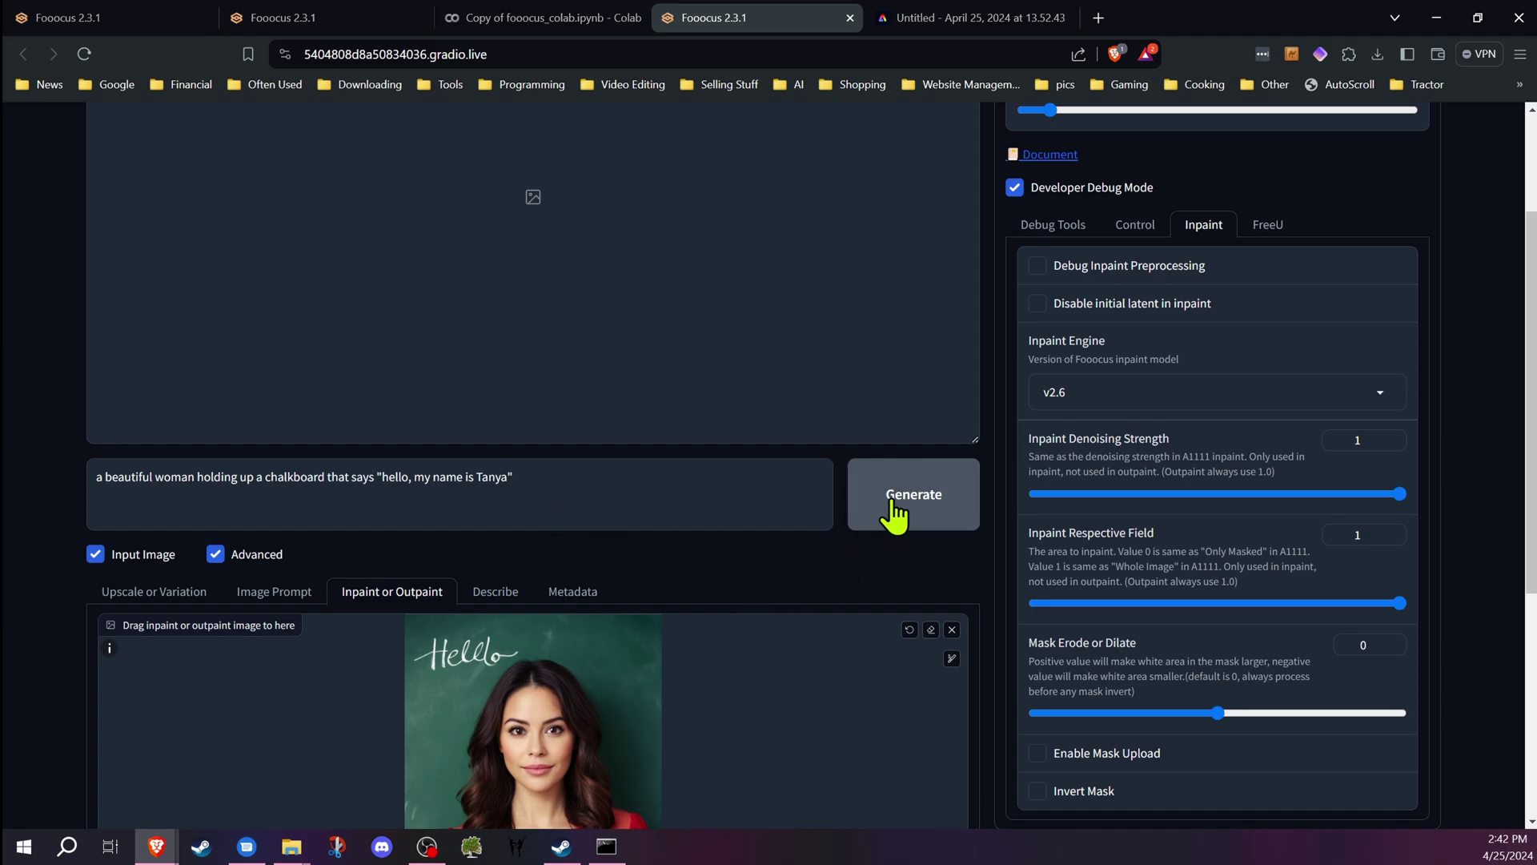
click(897, 515)
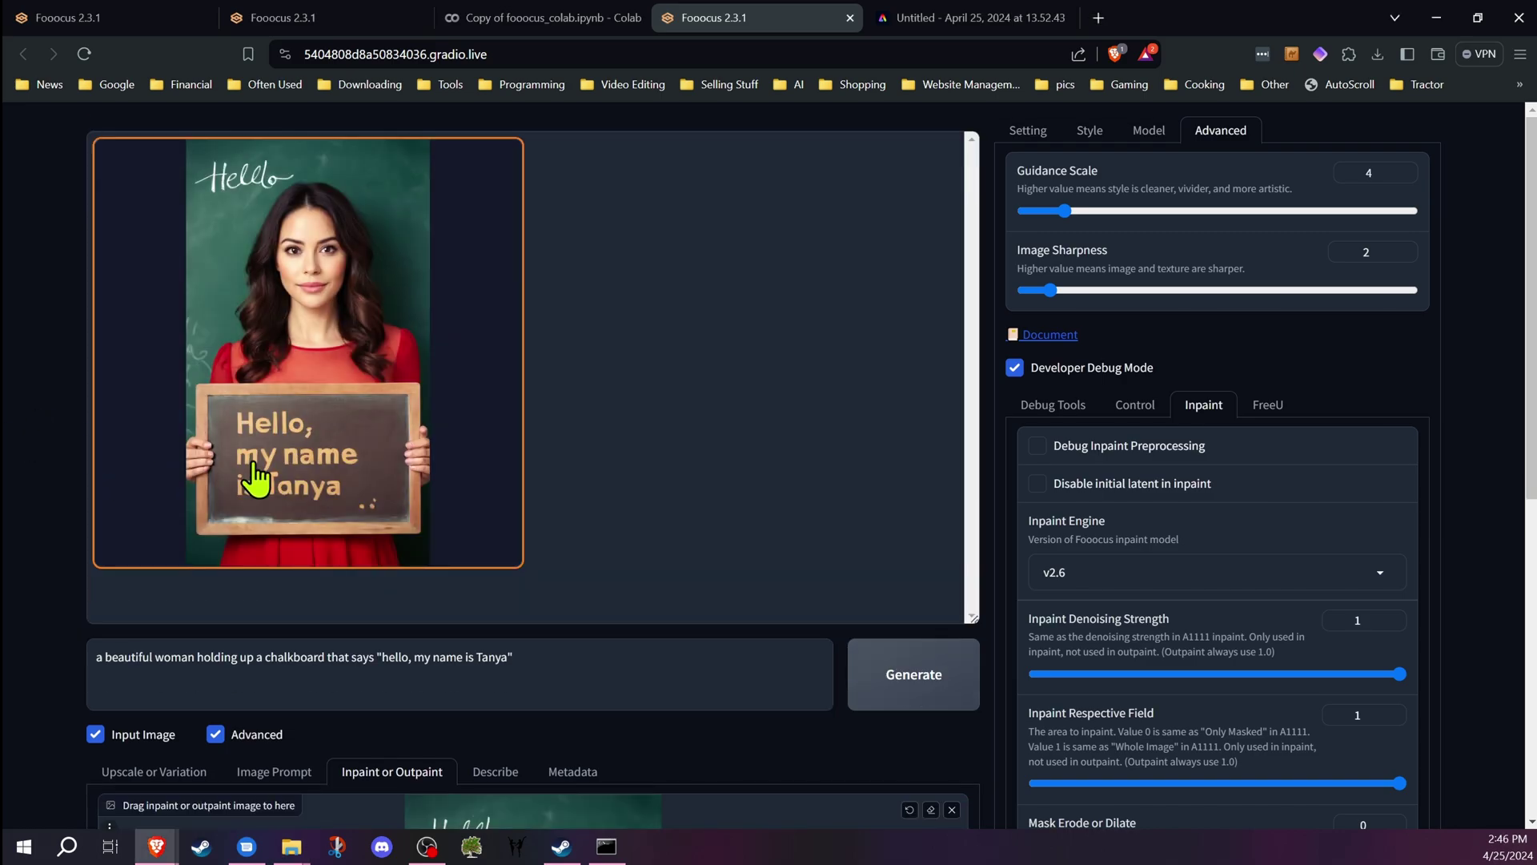
Step: Enlarge the generated image to inspect the chalkboard lettering, and close the enlarged view
click(257, 479)
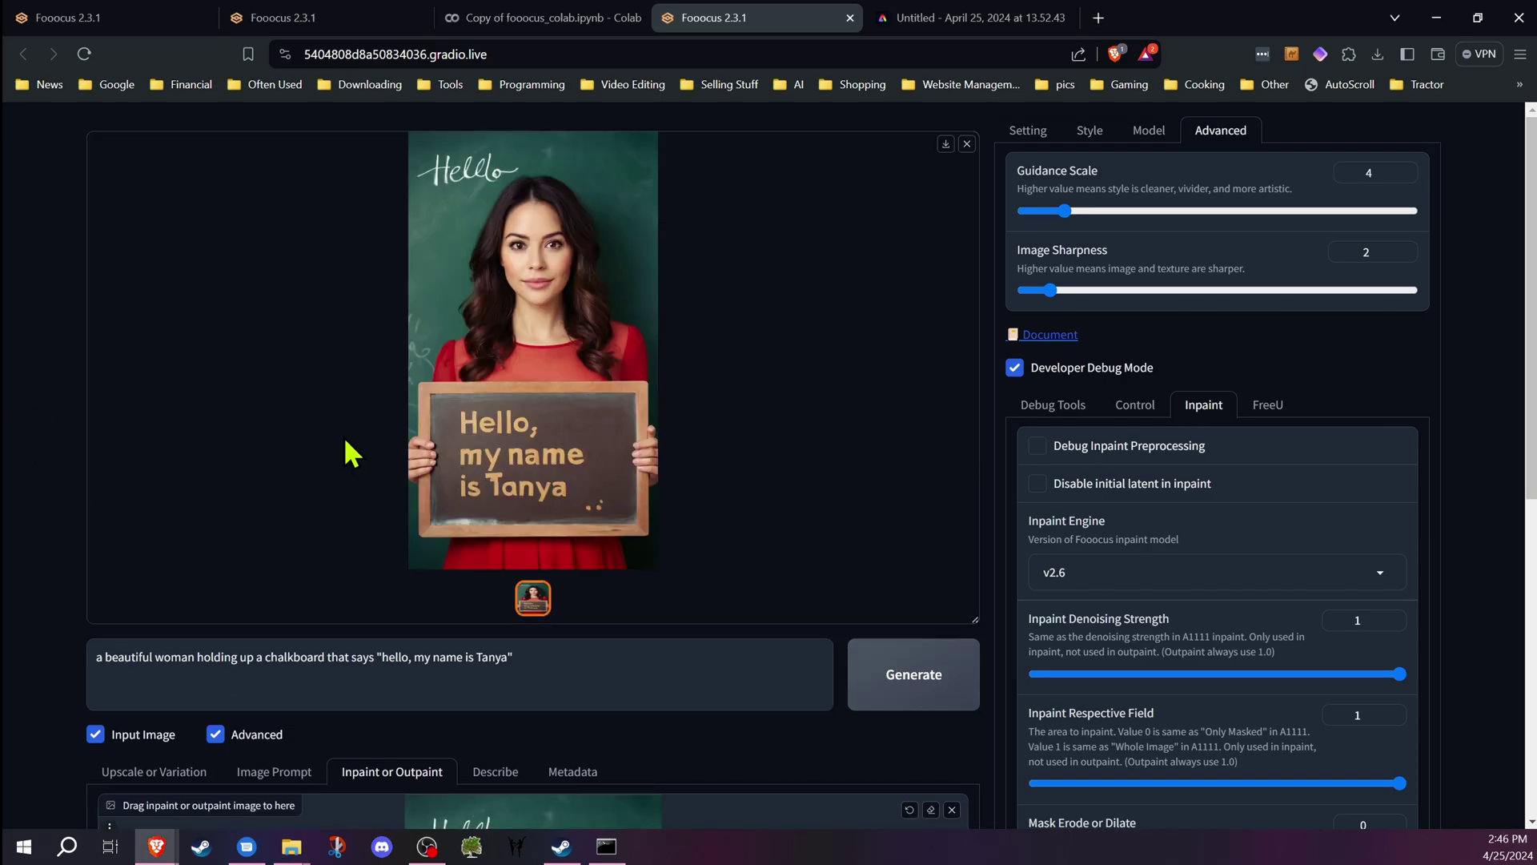
click(577, 474)
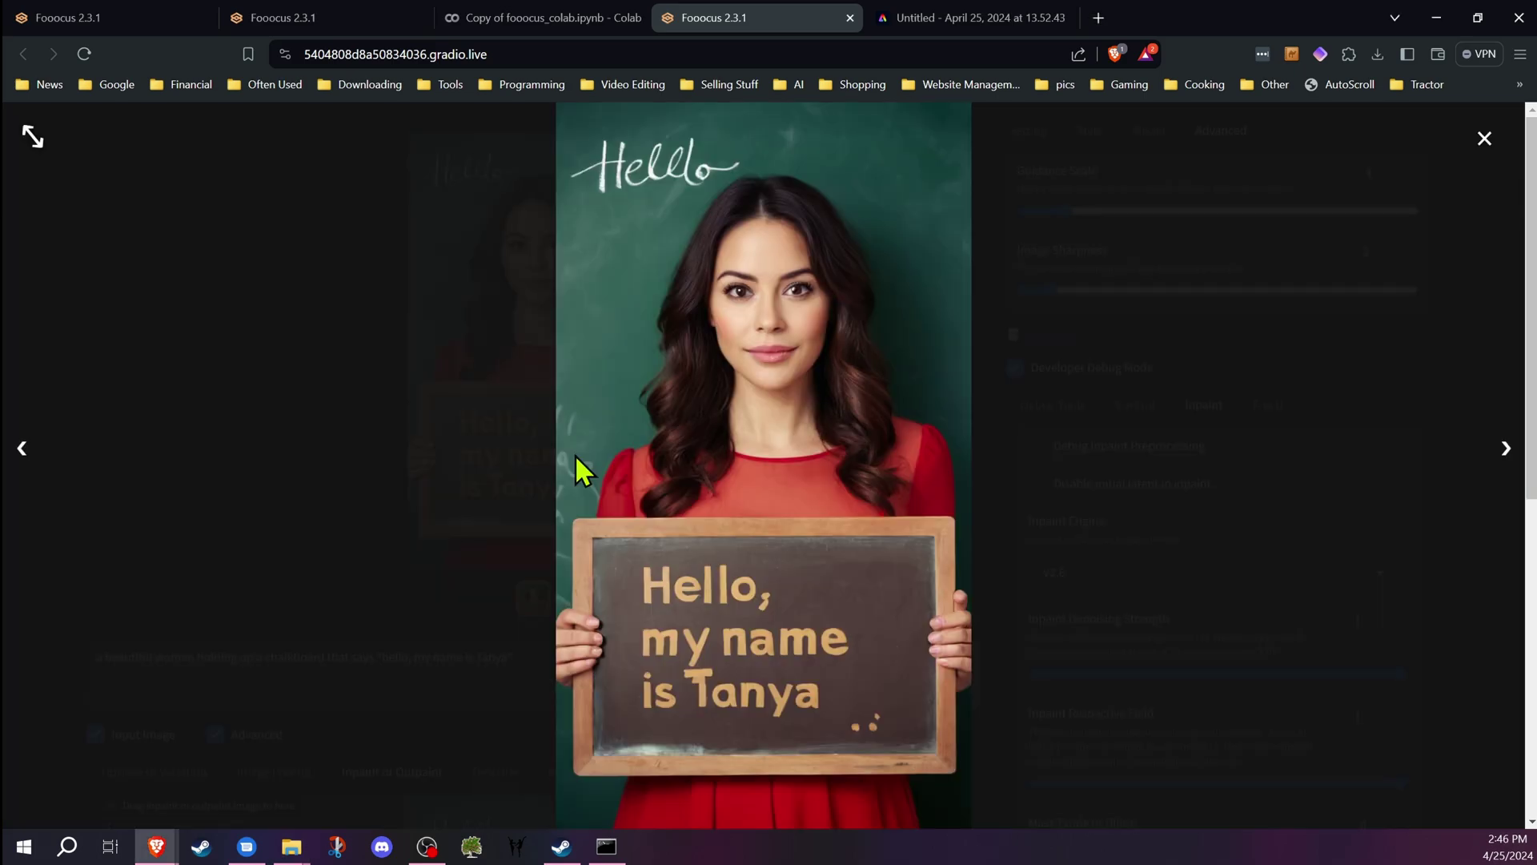
click(1258, 312)
Step: Set the Stop At of the white-board reference image in the first Image Prompt slot to 0.682
scroll(72, 456, down, 5)
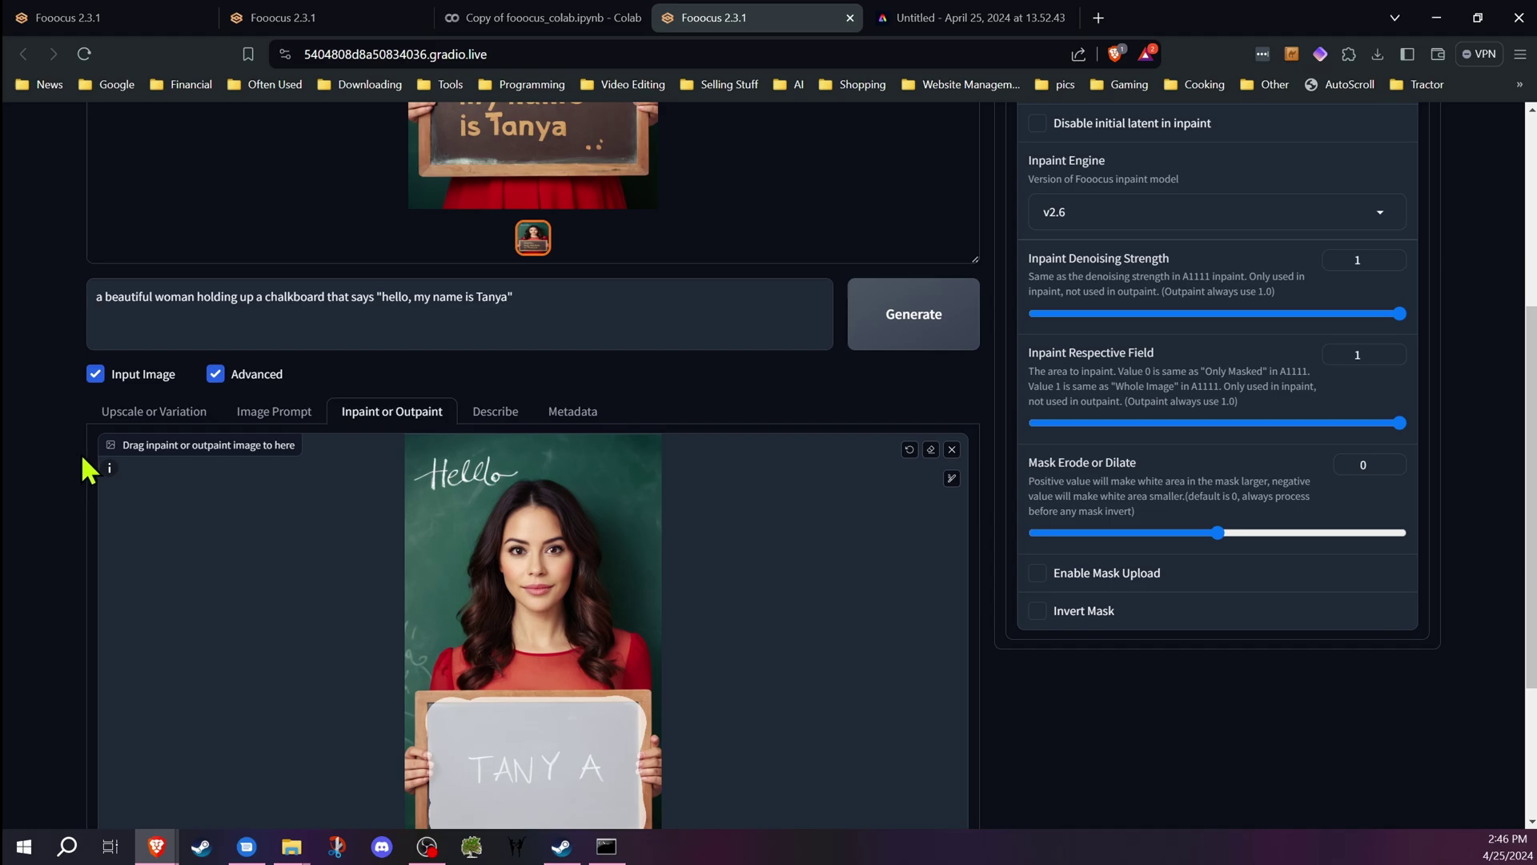
scroll(80, 470, down, 2)
click(274, 242)
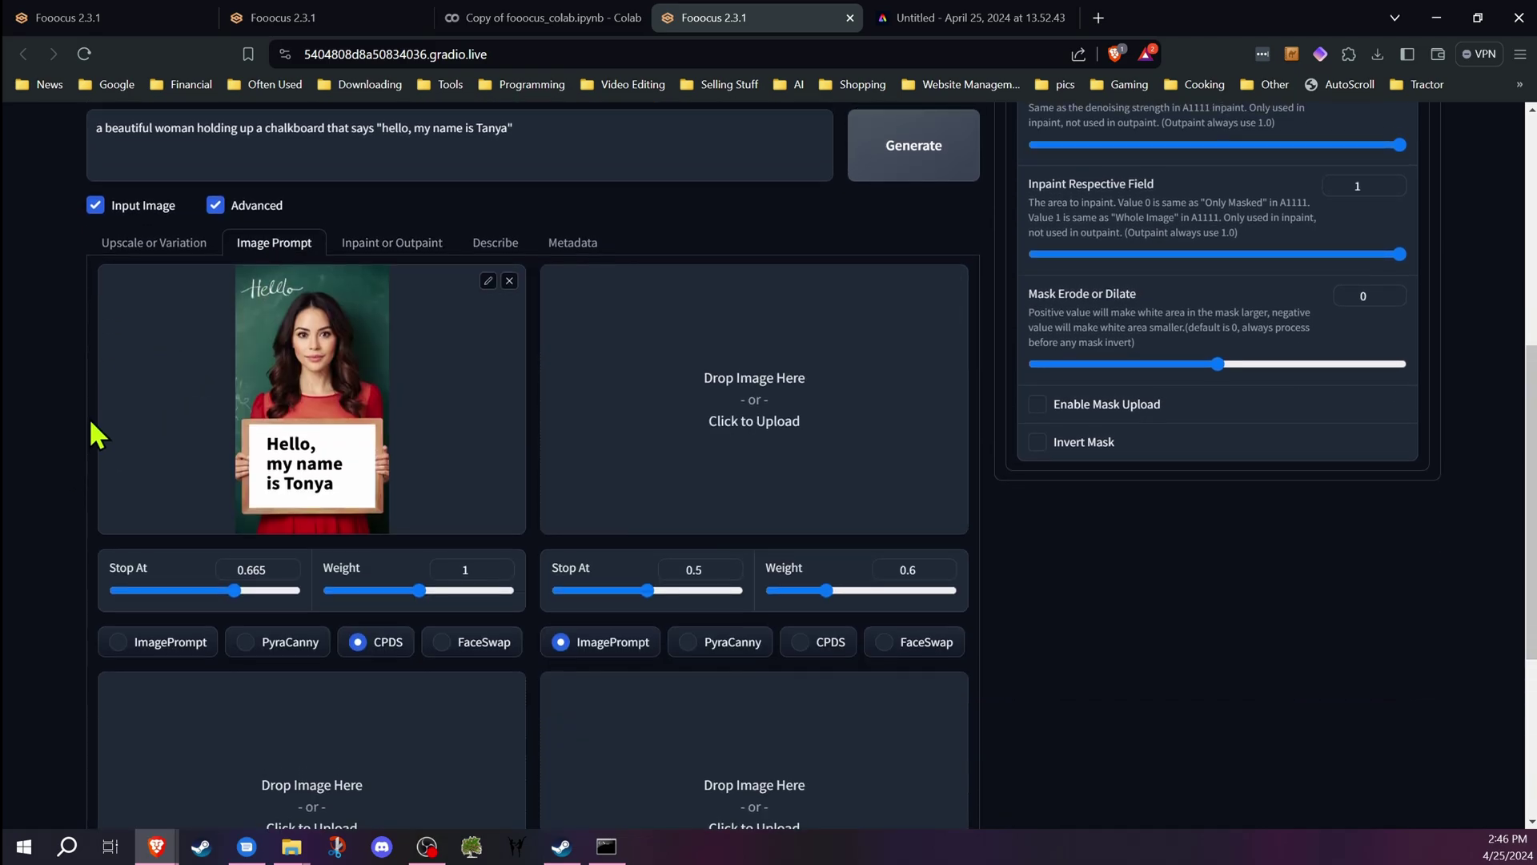
click(237, 591)
scroll(49, 513, up, 2)
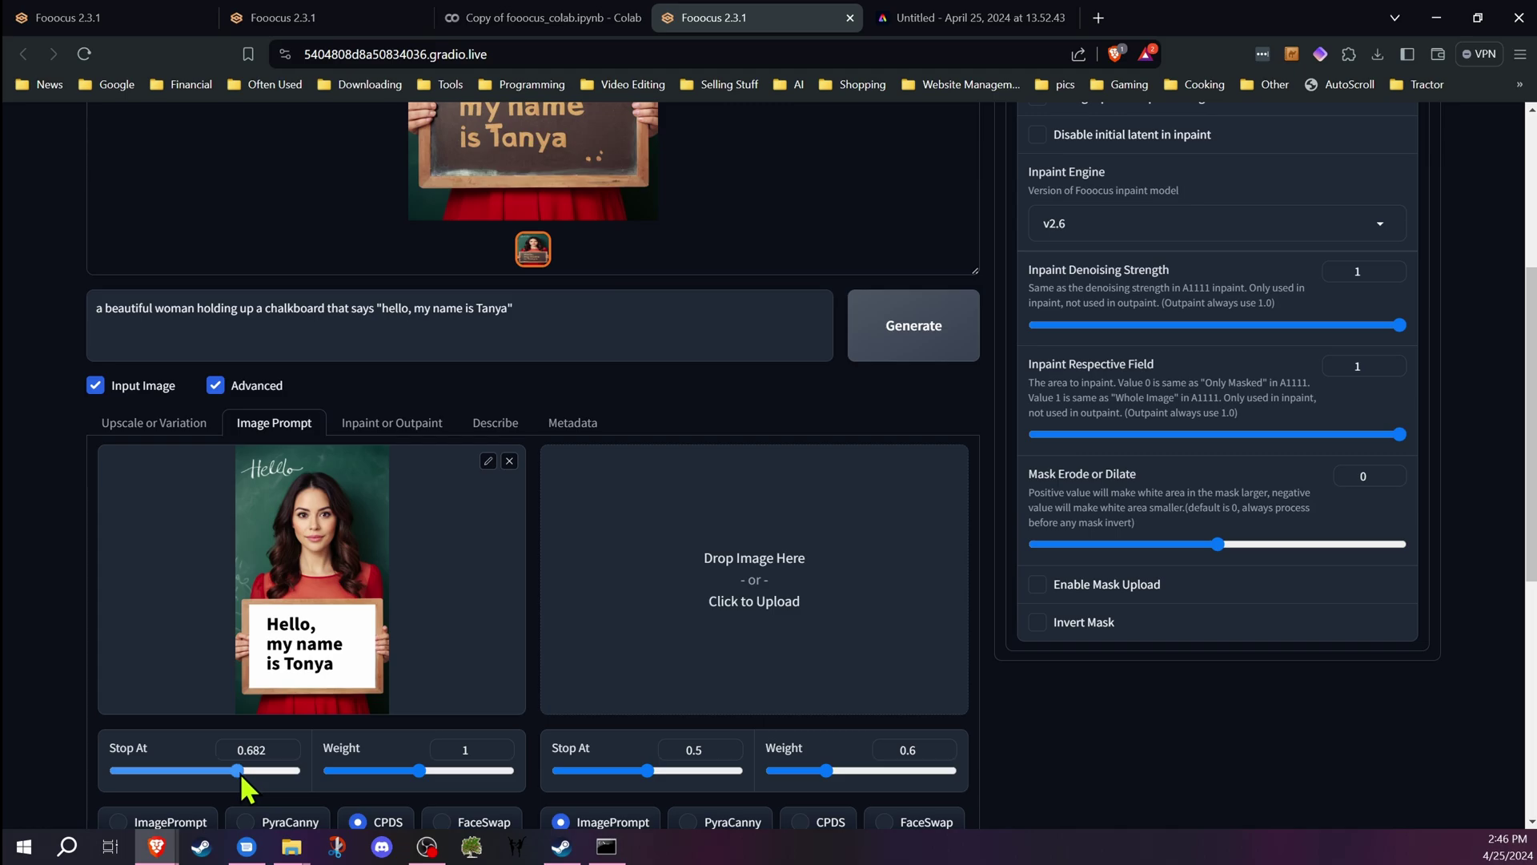
Step: View the regenerated image at full size to check the writing on the chalkboard
scroll(533, 410, up, 1)
click(533, 411)
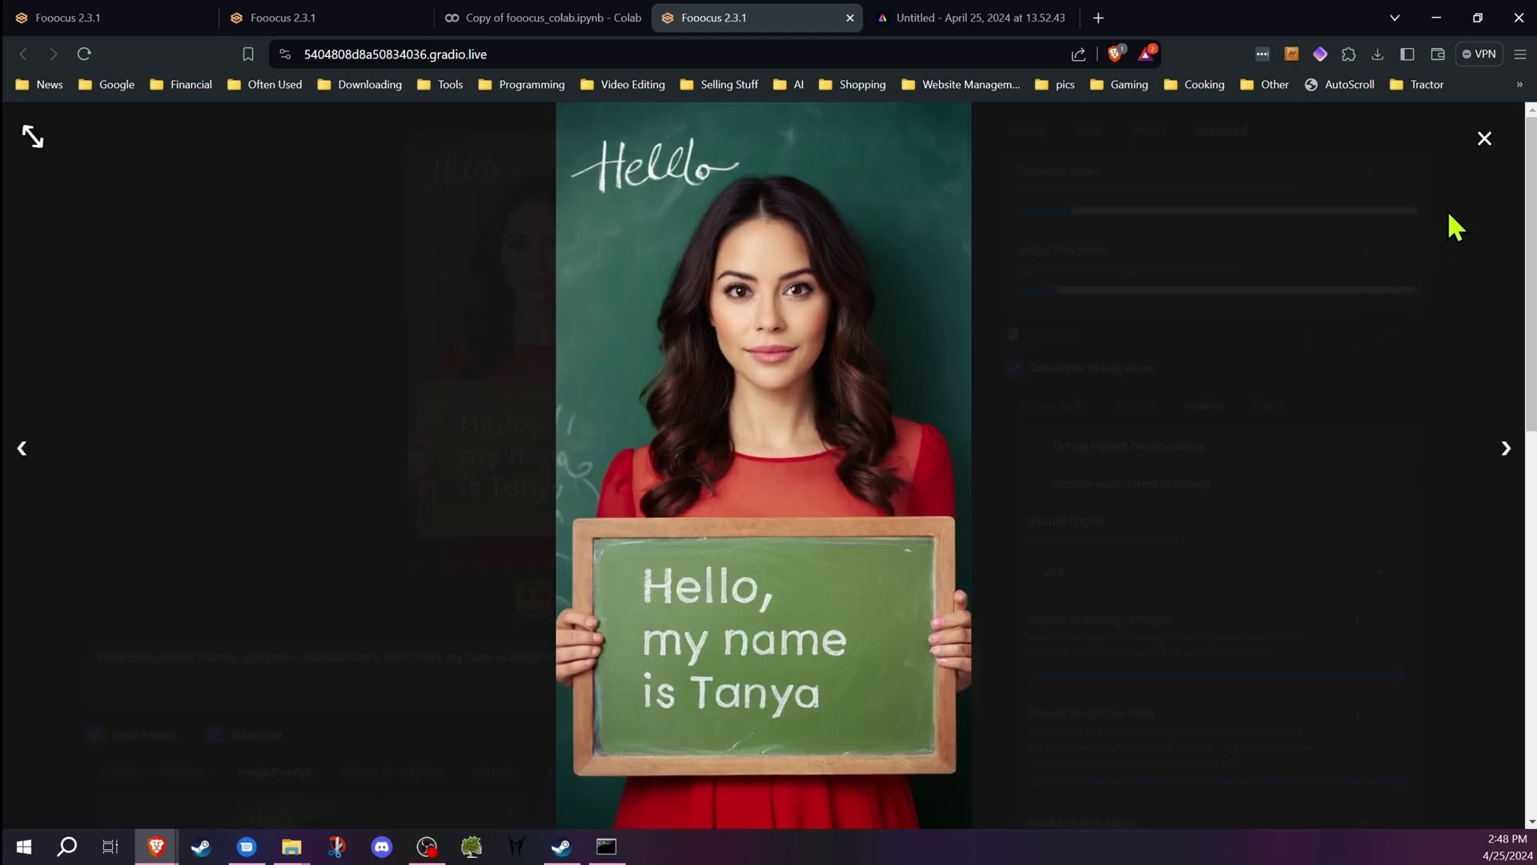
Step: Set the Stop At of the white-board reference image in the first Image Prompt slot to 0.526 and regenerate the image
click(1484, 139)
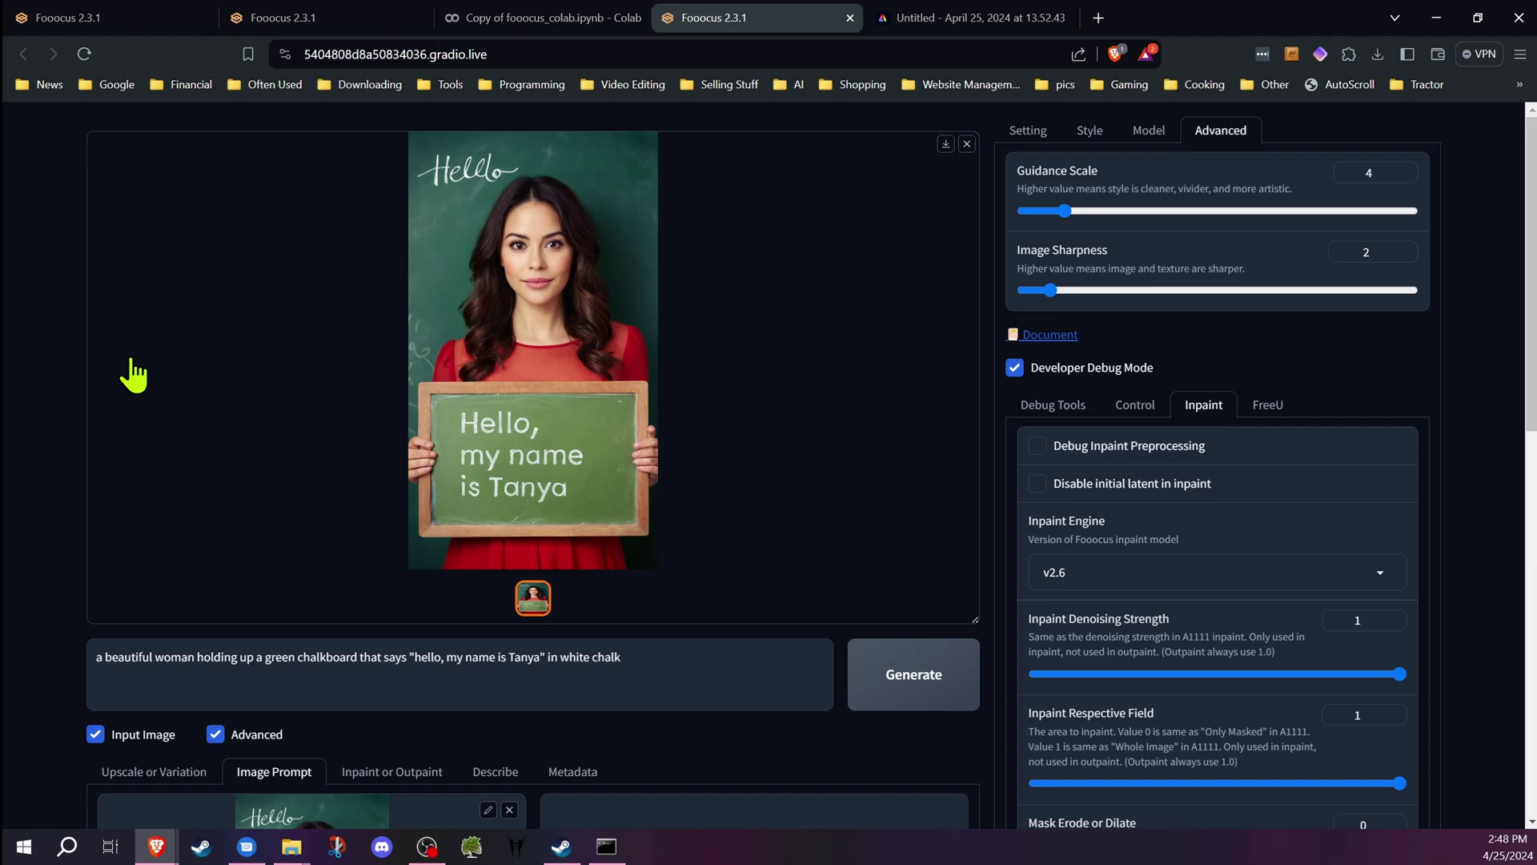
scroll(64, 472, down, 4)
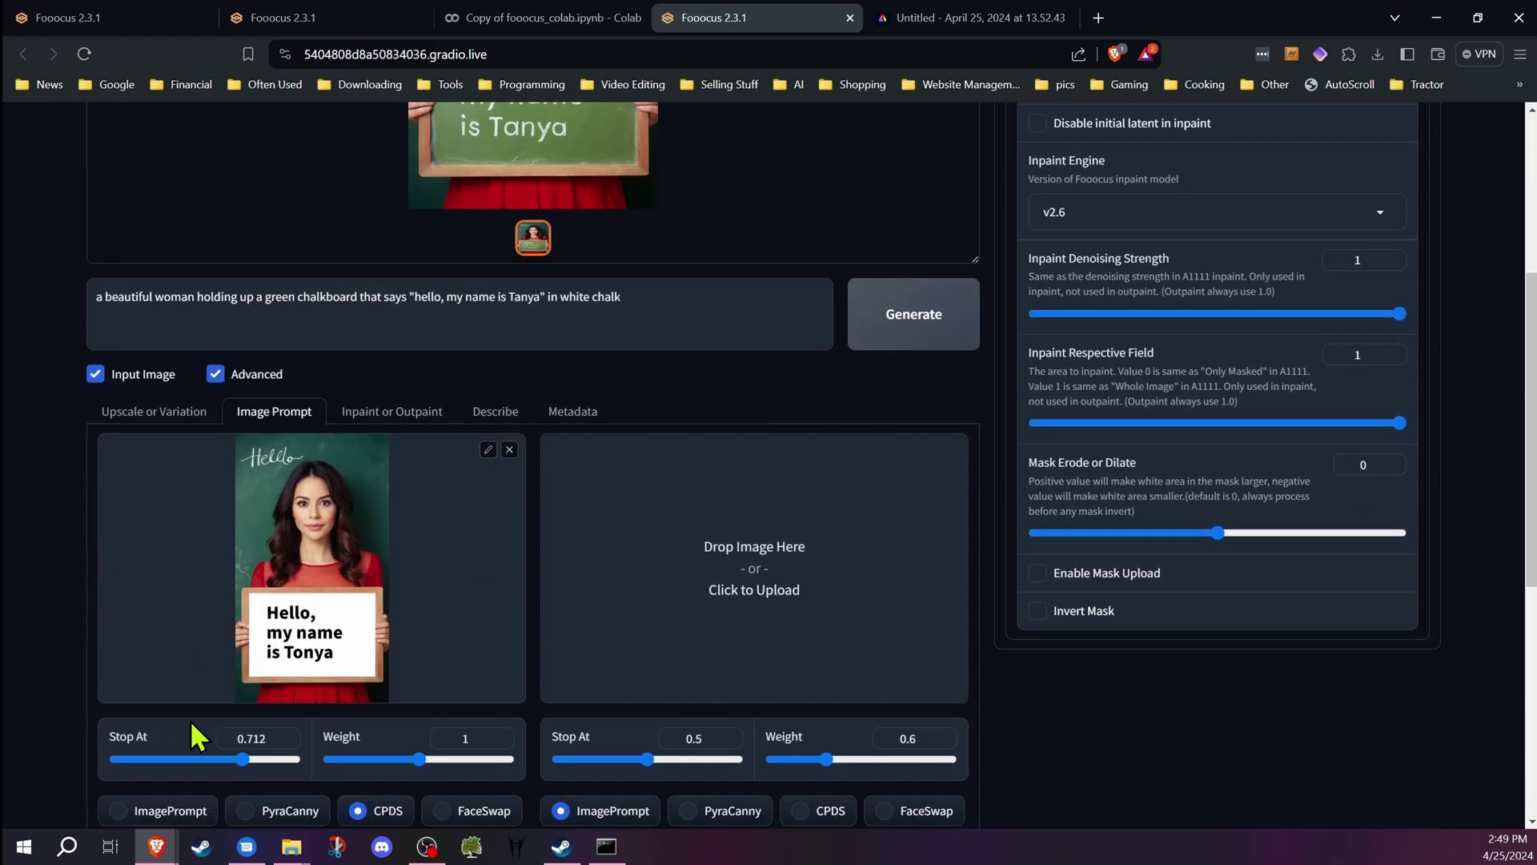
drag(242, 760, 210, 759)
scroll(73, 642, up, 4)
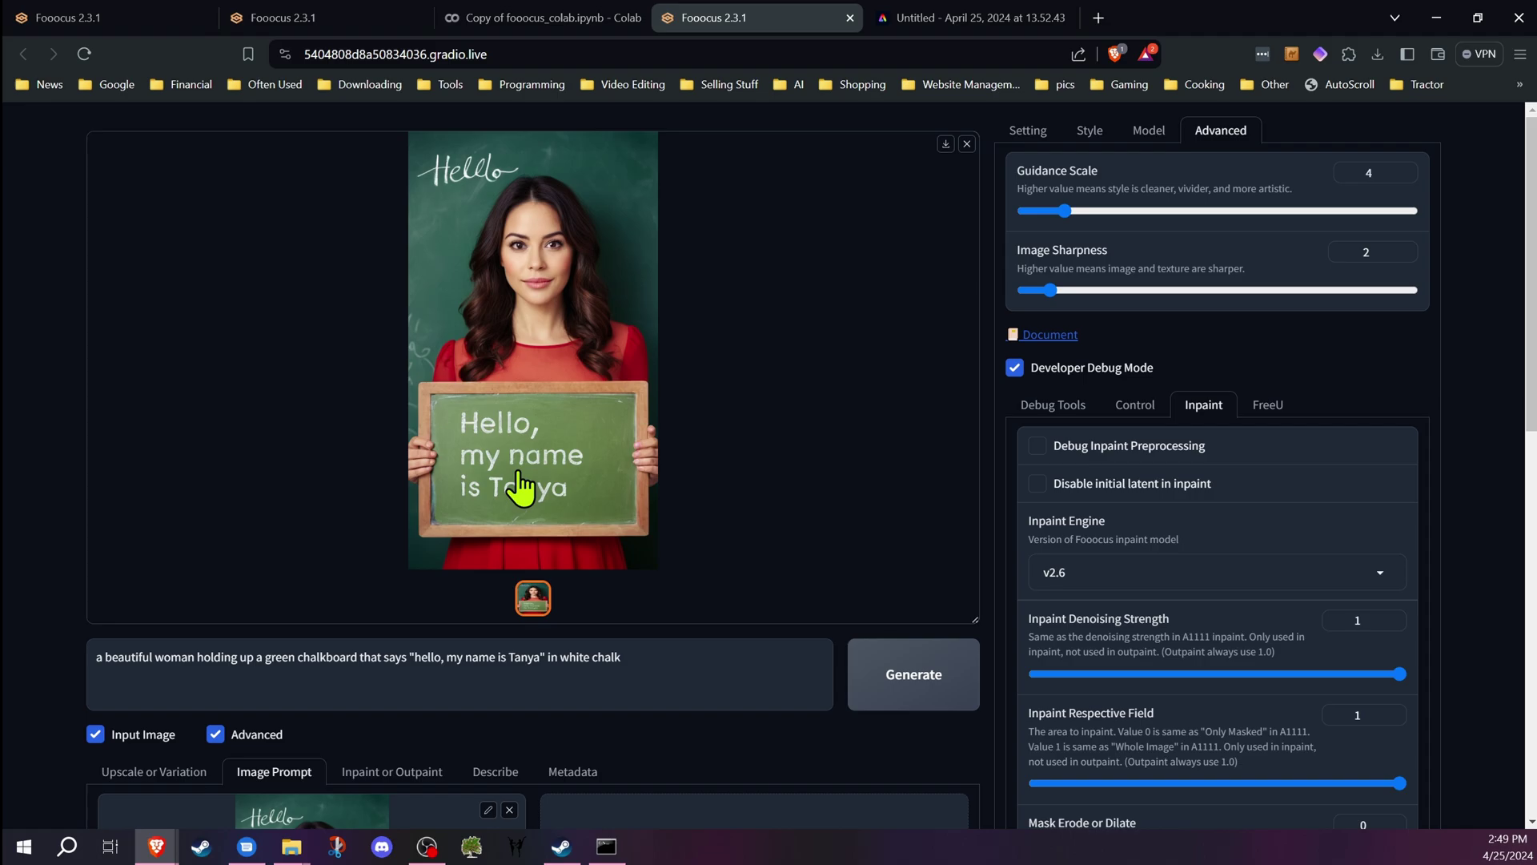
click(911, 686)
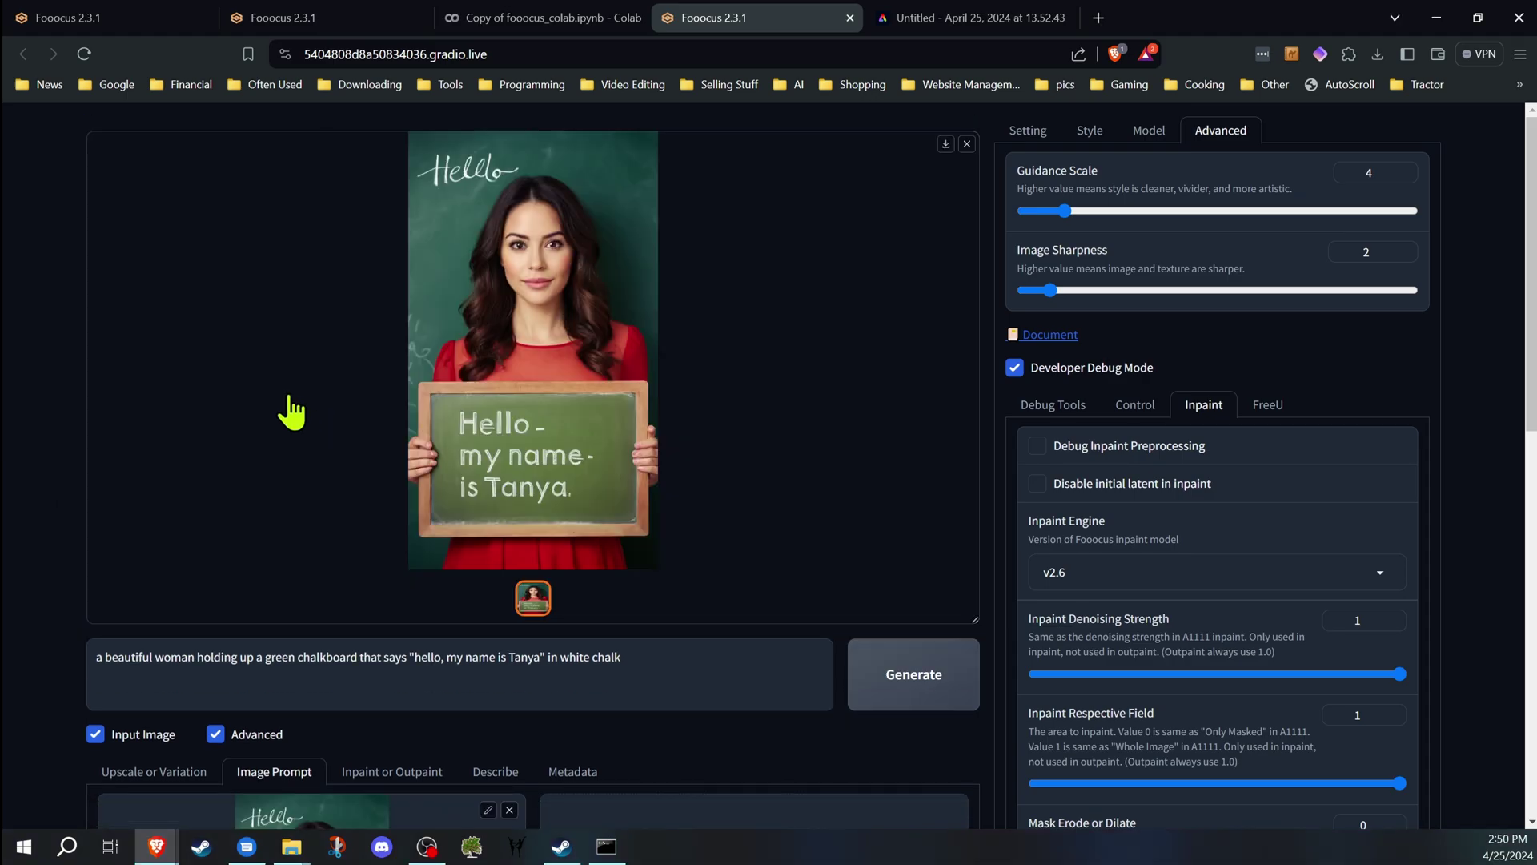
Step: Enlarge the new result to inspect the chalkboard lettering, close it, and compare it with the reference image in the Image Prompt slot
click(548, 412)
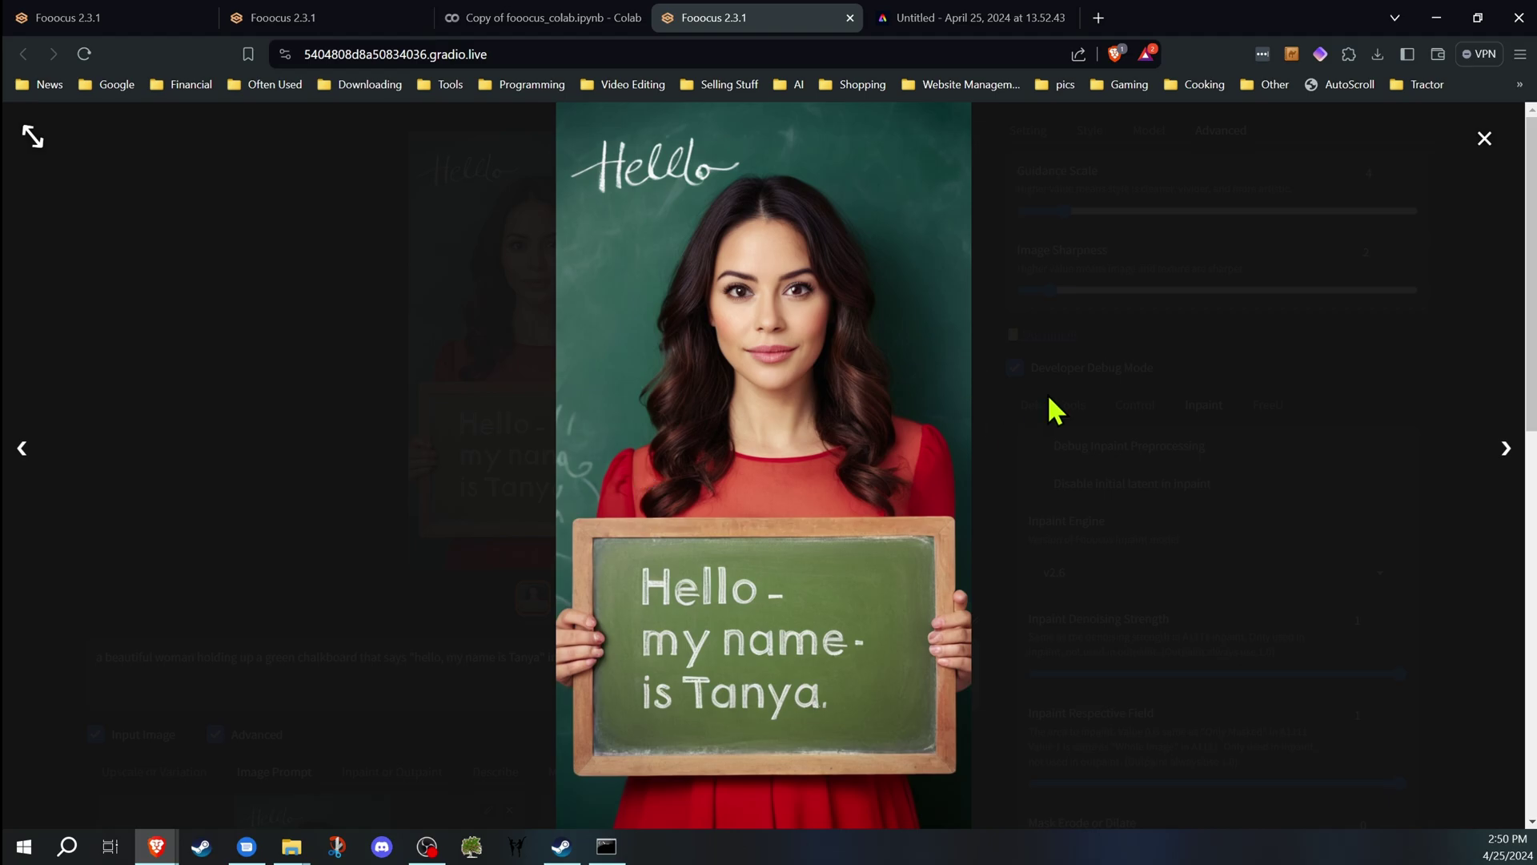
click(1483, 139)
scroll(368, 514, down, 5)
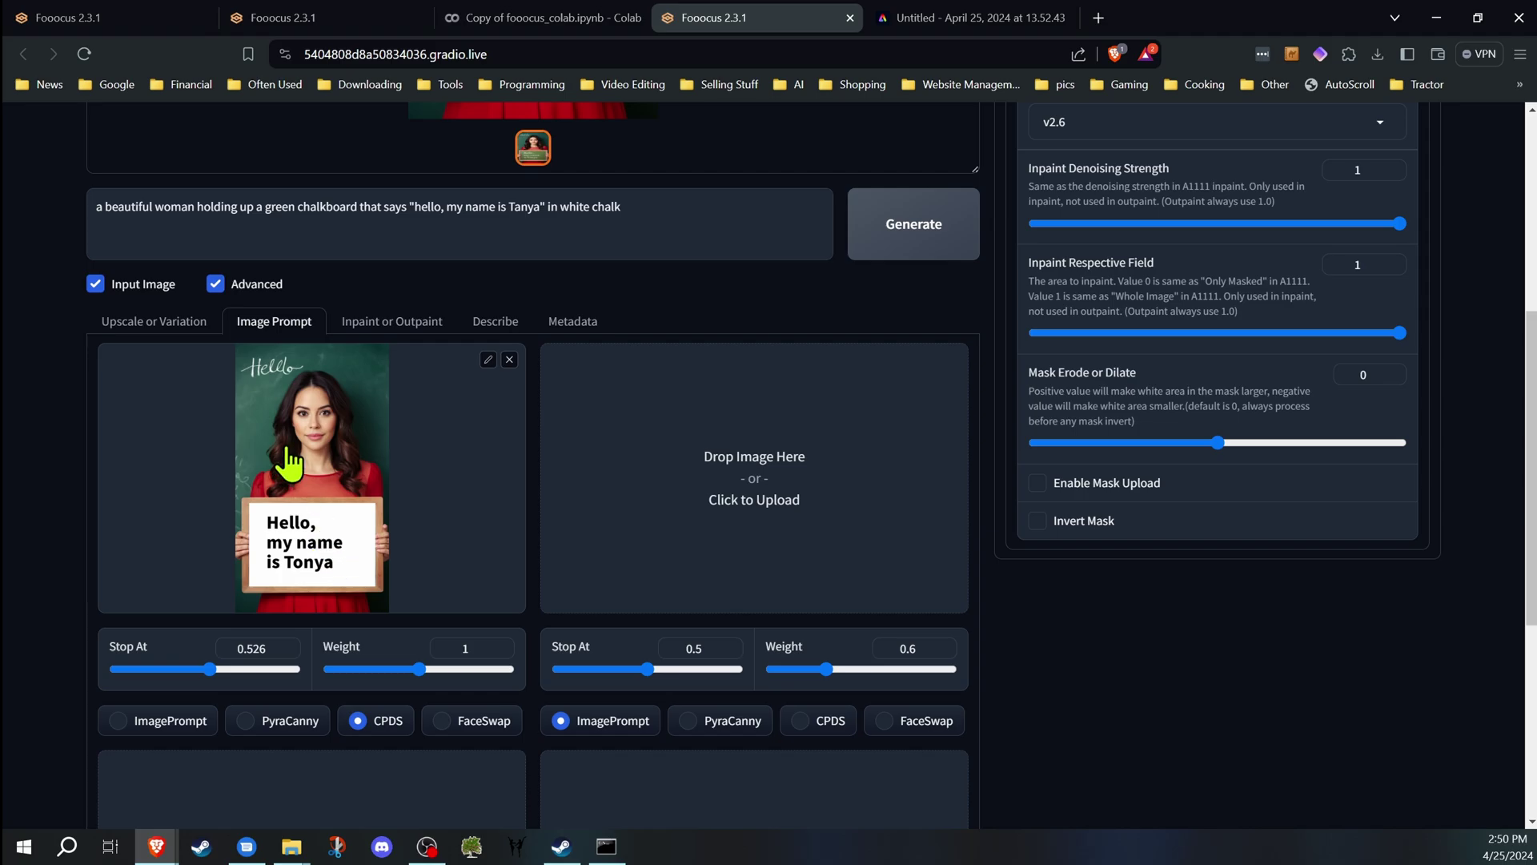
scroll(320, 553, up, 5)
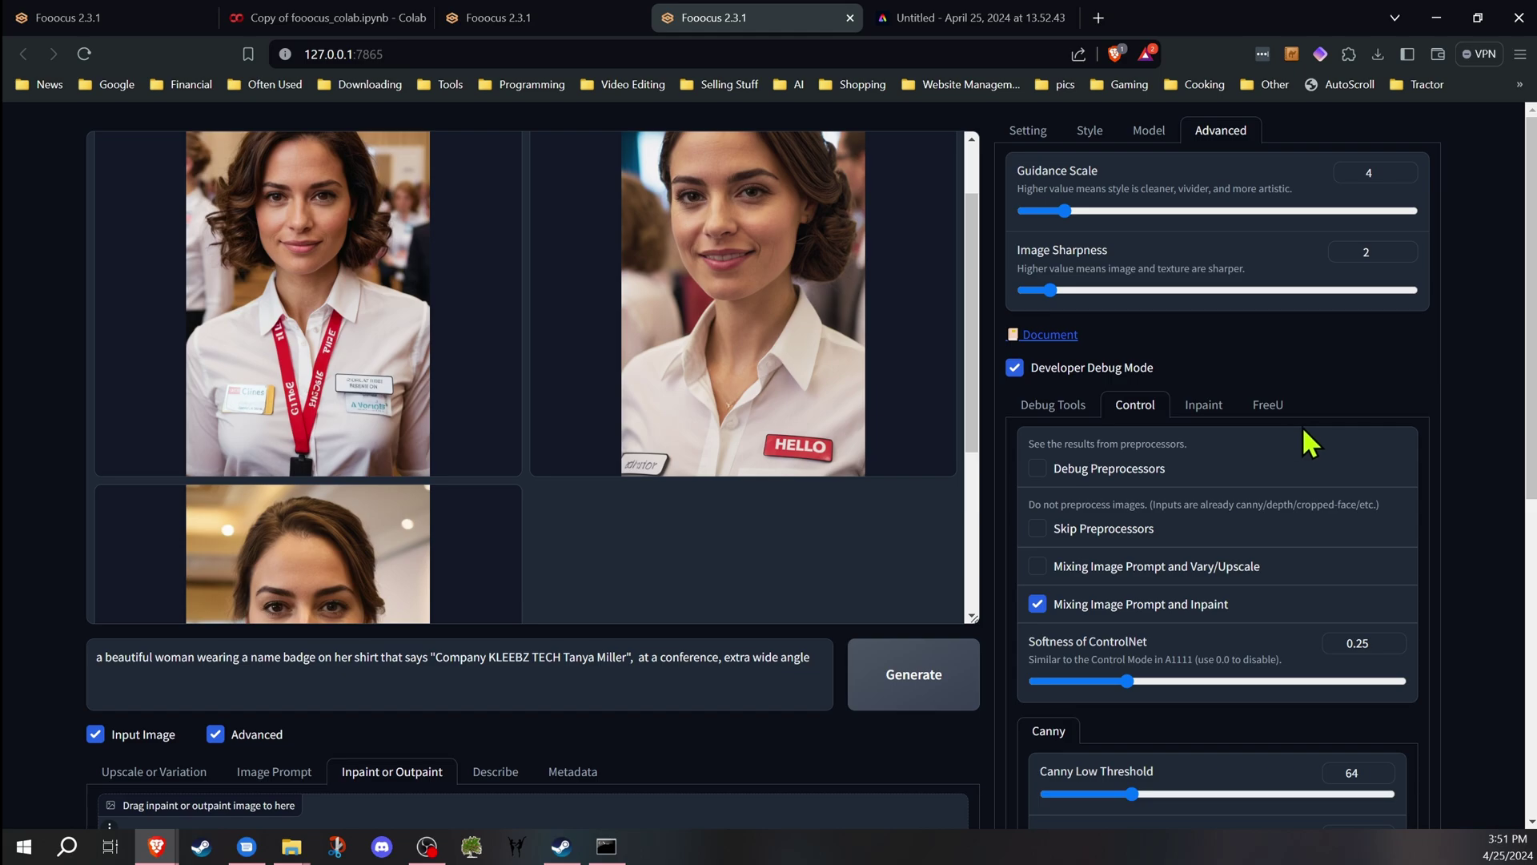
Step: Raise the Inpaint Respective Field to 1 in the developer inpaint settings
scroll(1302, 426, down, 3)
scroll(1256, 401, up, 2)
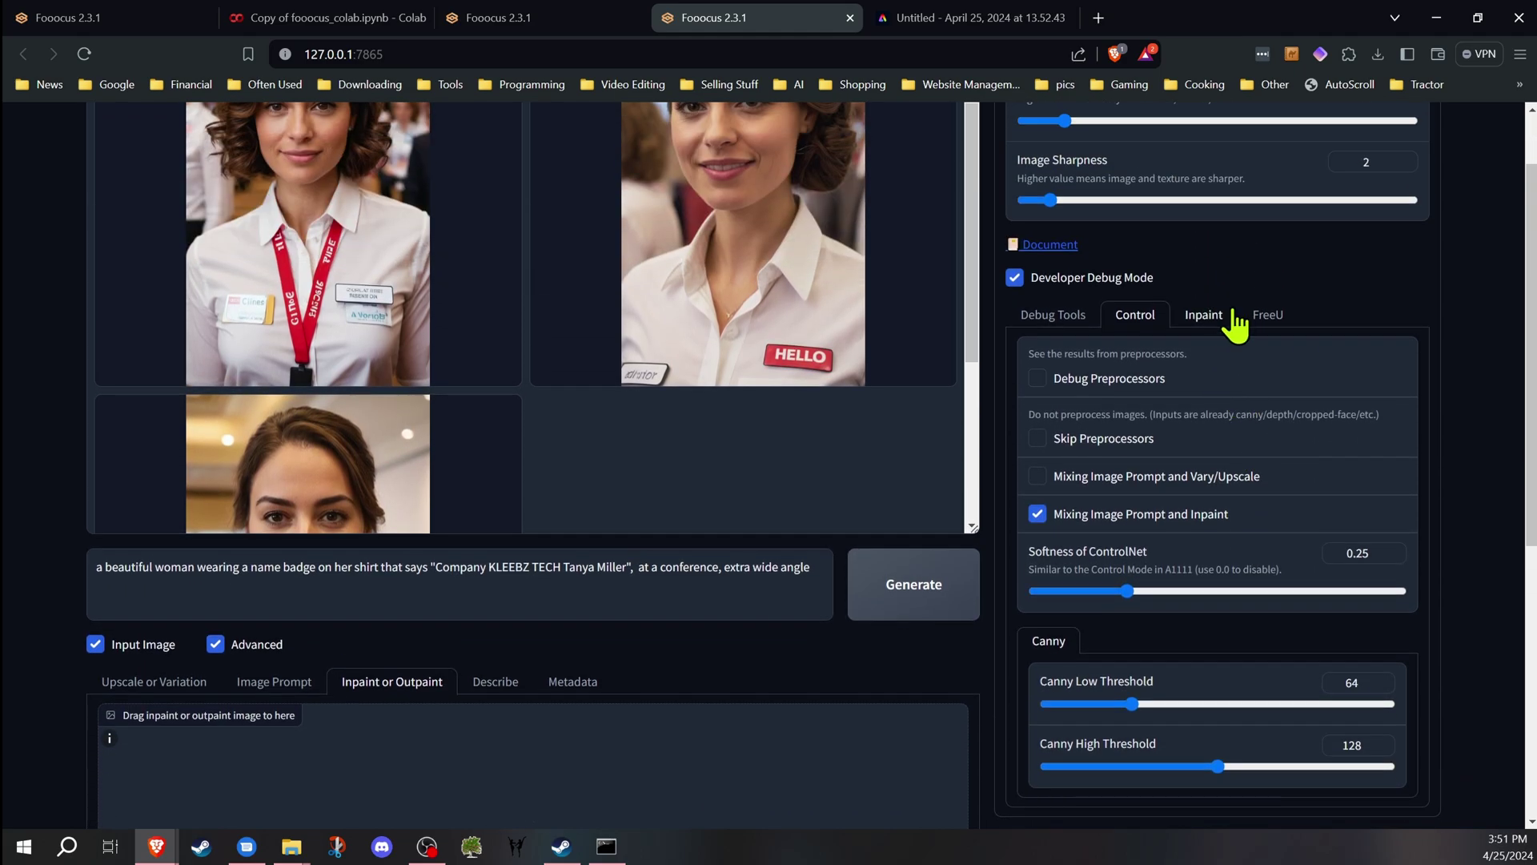
click(1209, 312)
scroll(1124, 456, down, 2)
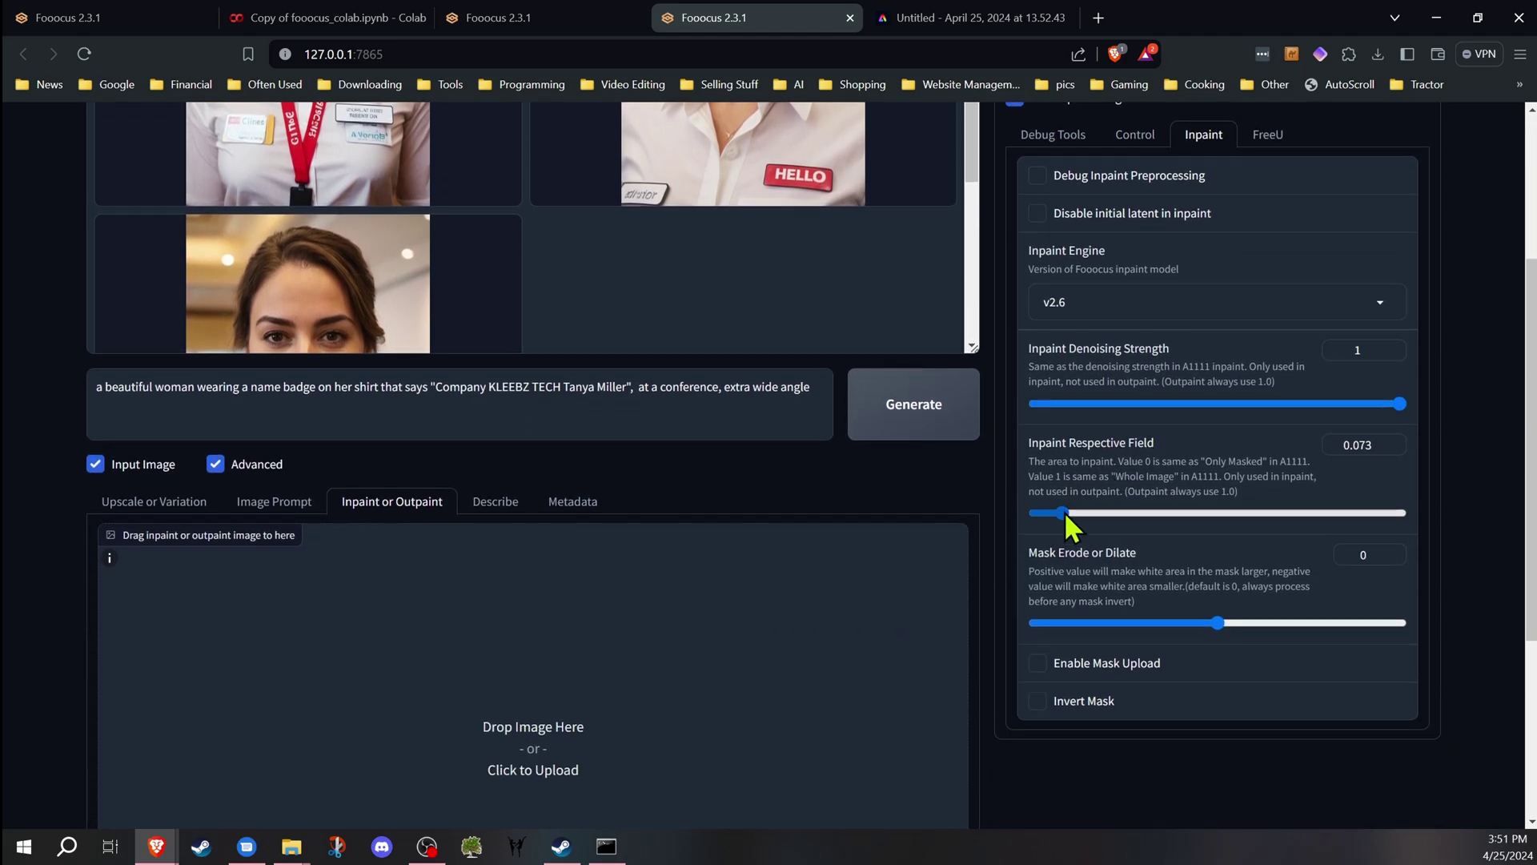
drag(1042, 516, 1407, 544)
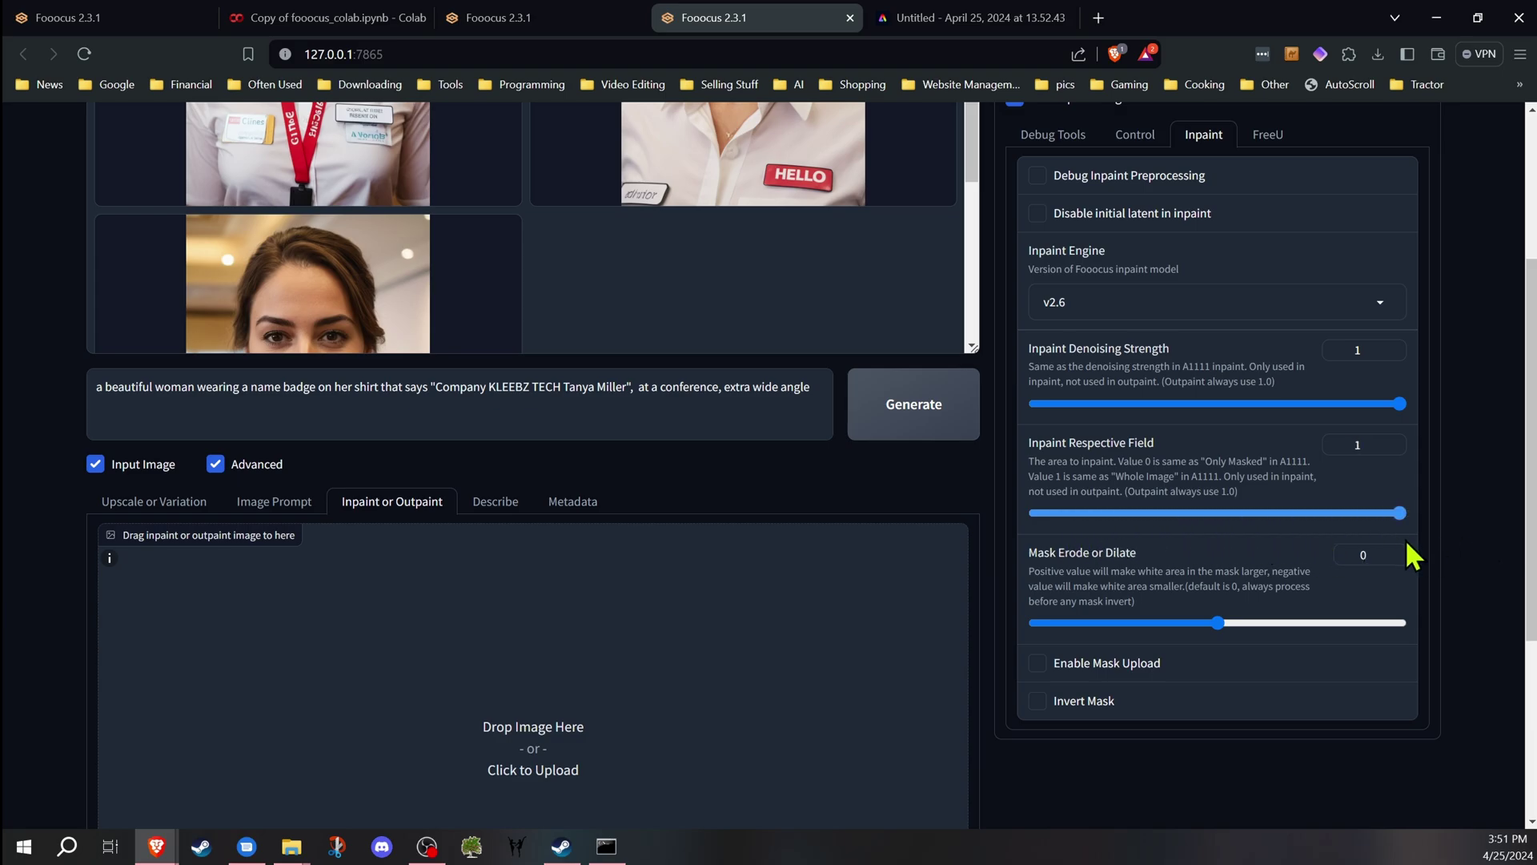
Step: Load the generated image of the woman with the red lanyard into the inpaint canvas
scroll(342, 320, up, 1)
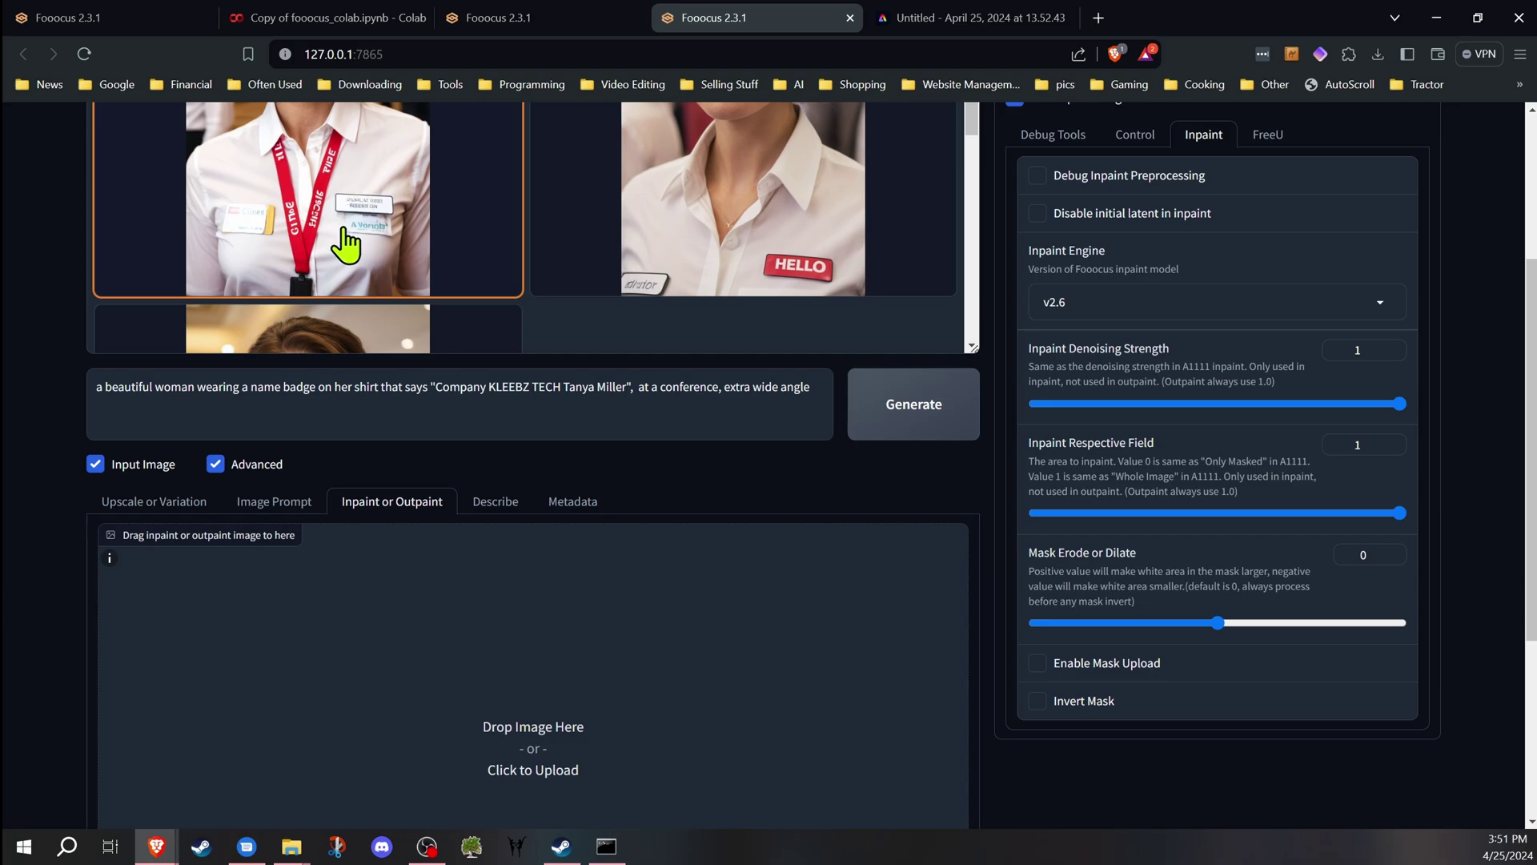
drag(345, 245, 689, 540)
scroll(684, 539, down, 4)
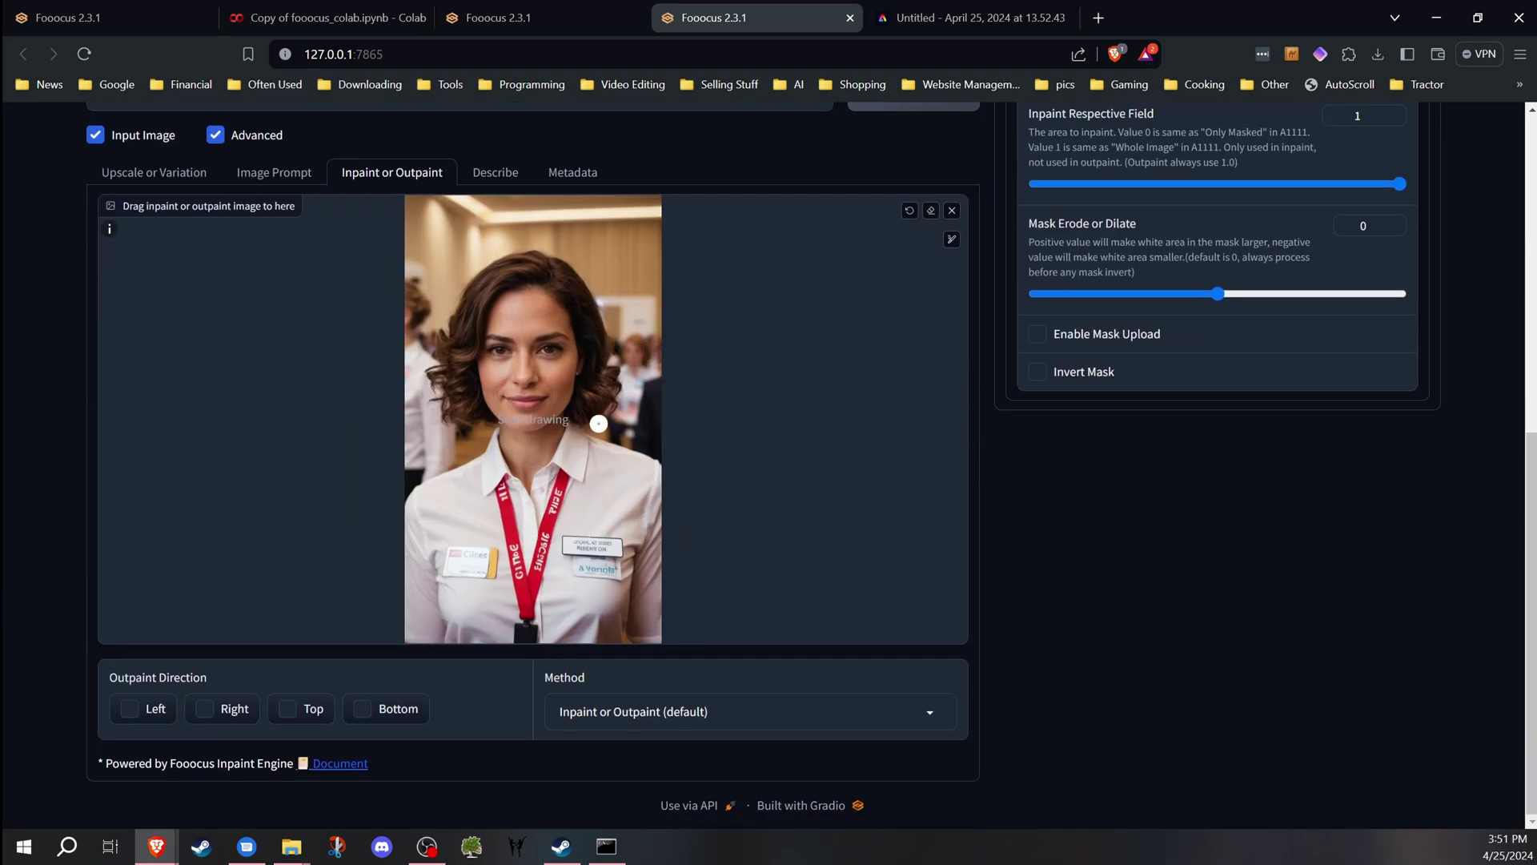
Step: Set the Inpaint Respective Field to 0.068 to limit inpainting to the area around the mask
scroll(1036, 523, up, 7)
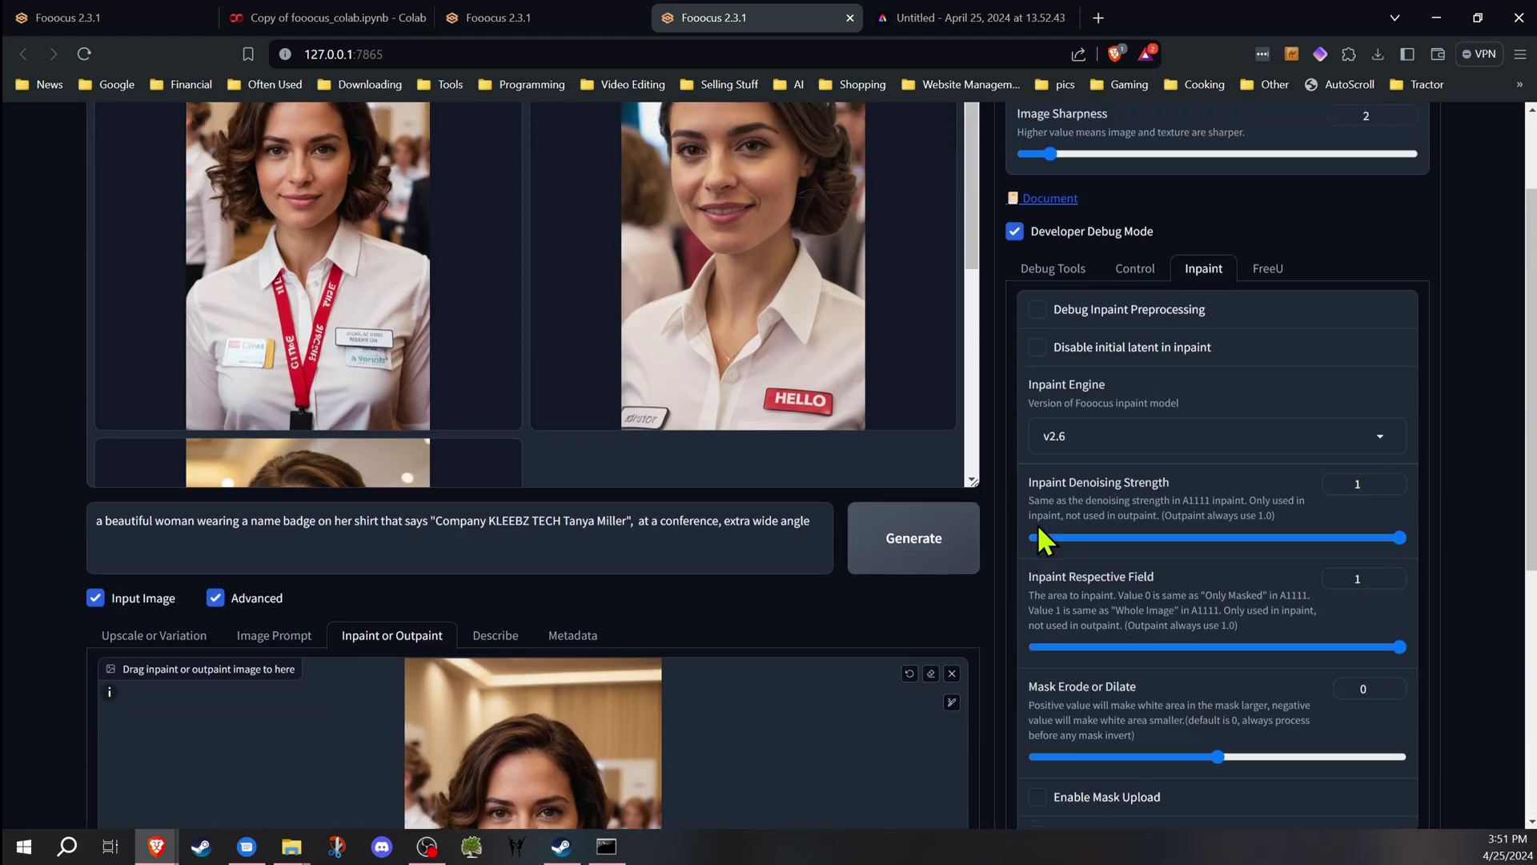
scroll(1166, 536, down, 2)
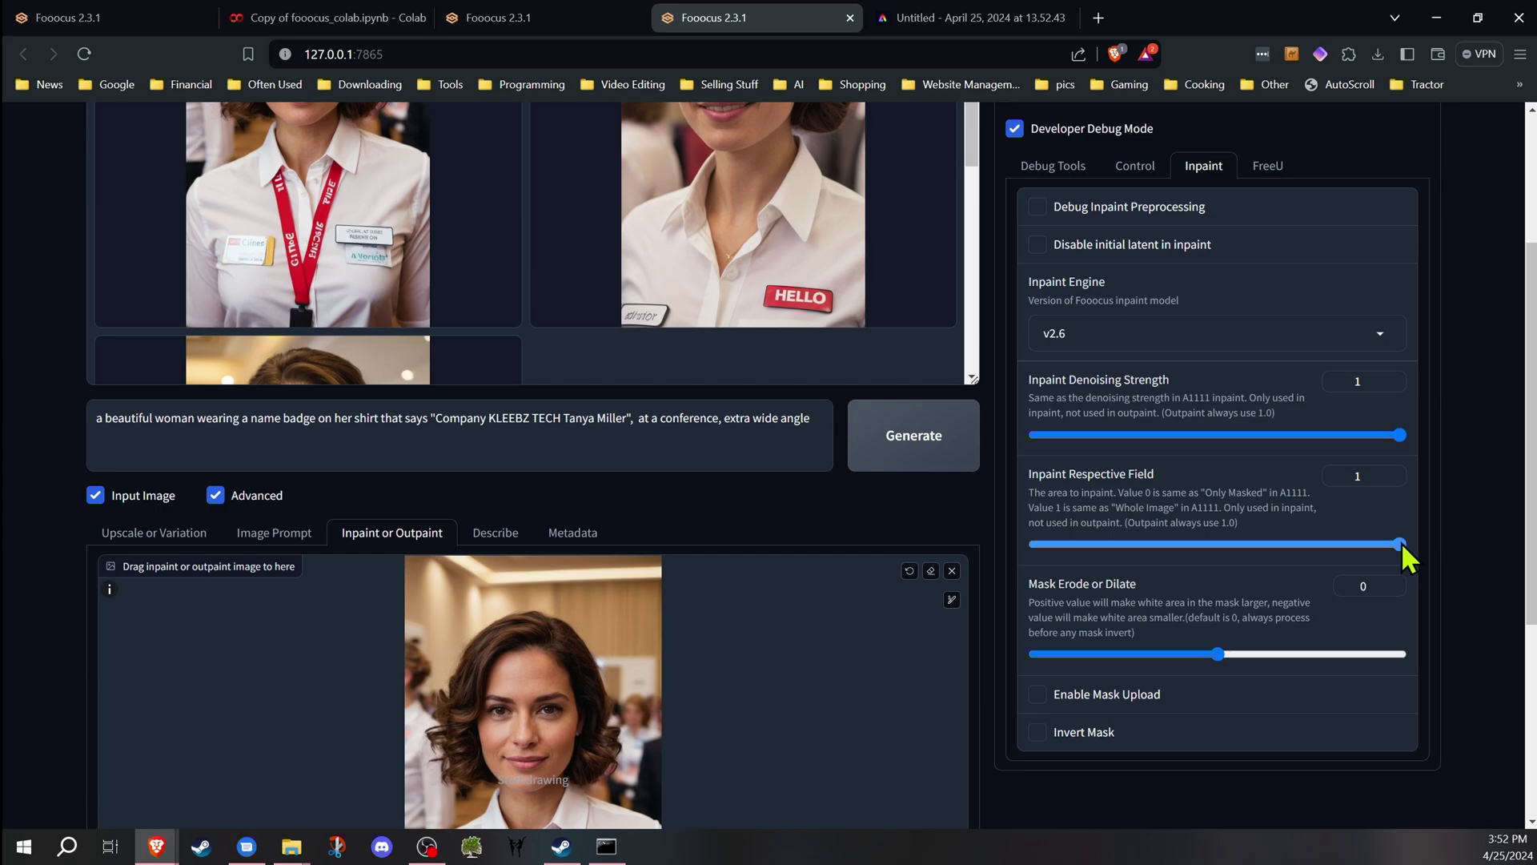
drag(1399, 544, 1060, 544)
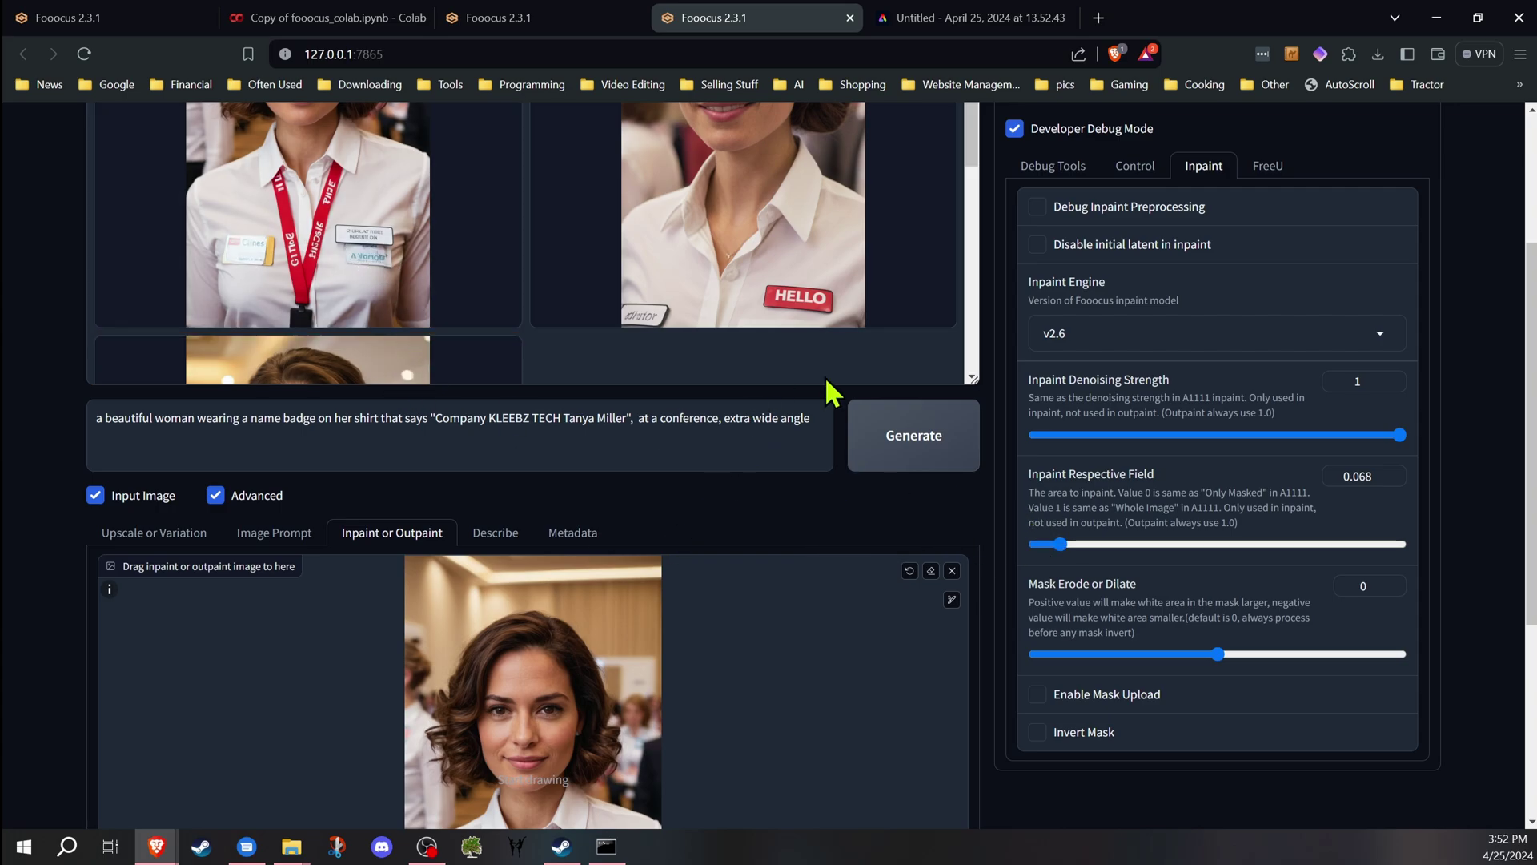
Step: Enlarge the mask brush and paint over the two stacked name badges beside the lanyard on the woman's shirt
scroll(1007, 478, down, 3)
scroll(985, 464, up, 1)
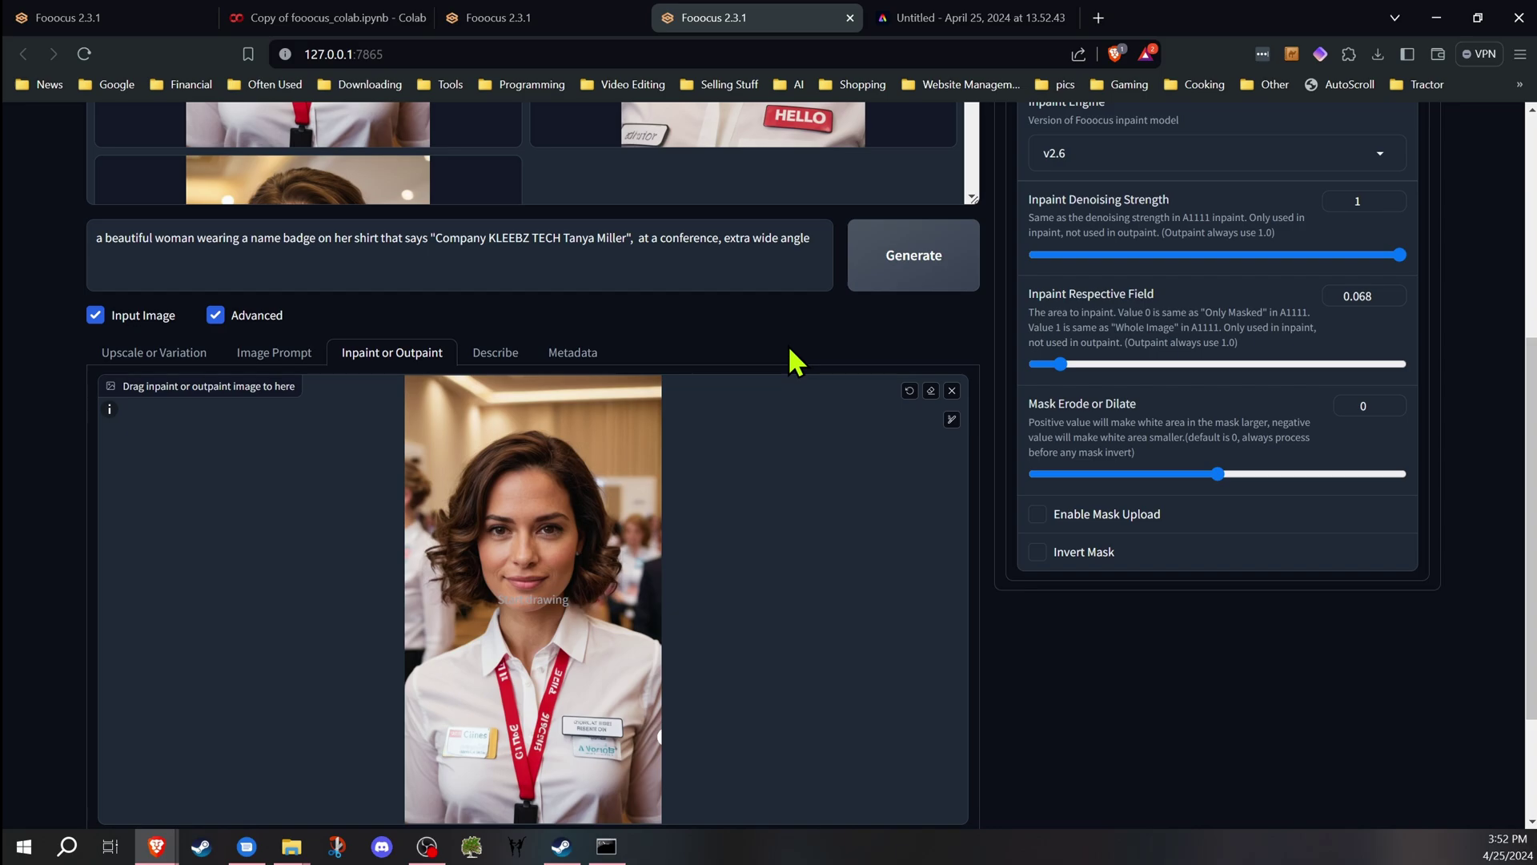
scroll(795, 362, up, 3)
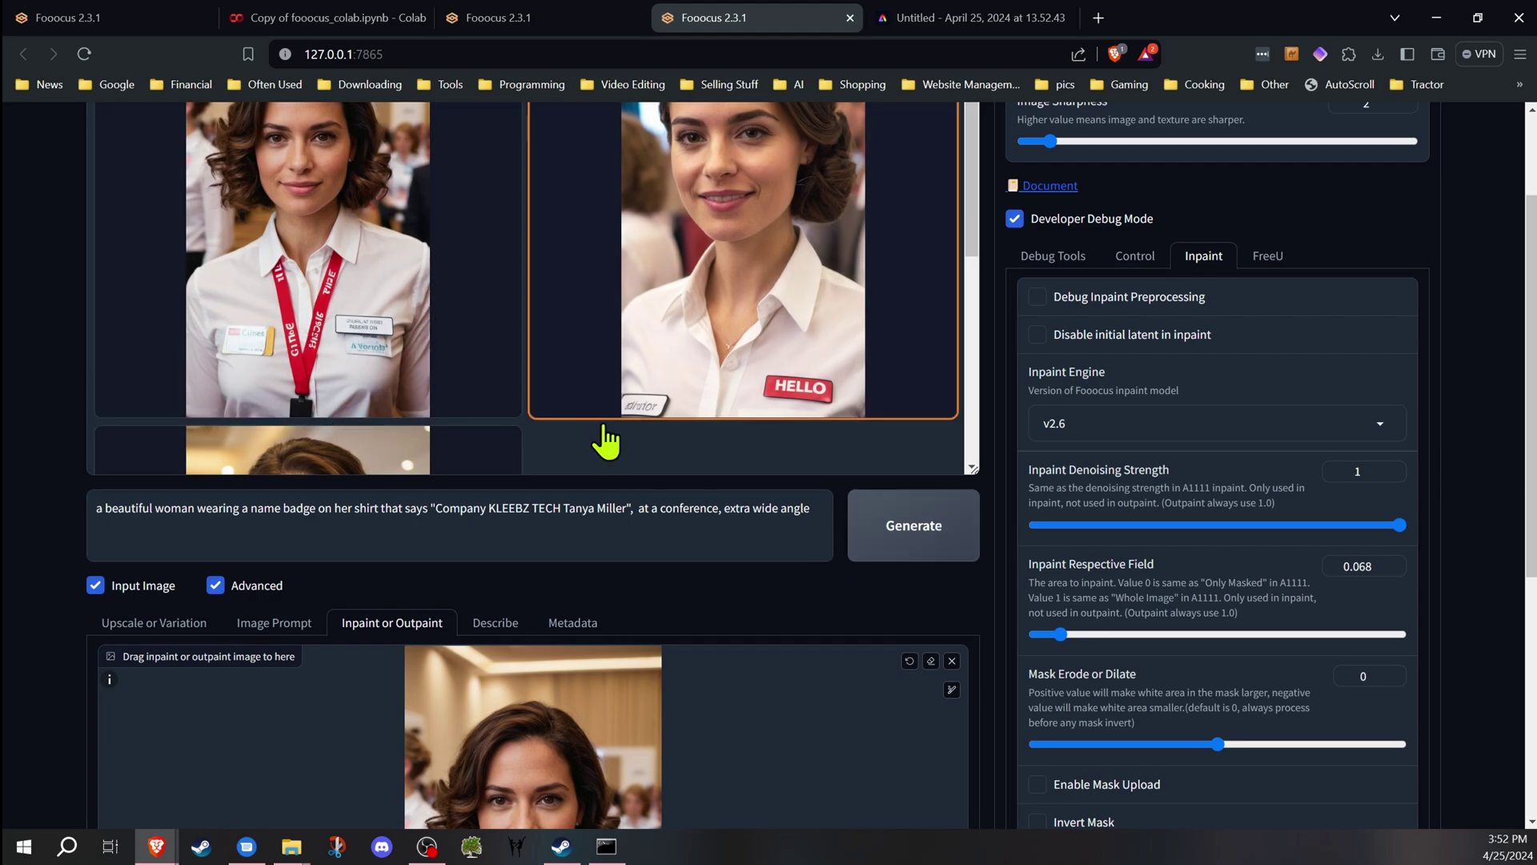
scroll(760, 570, down, 2)
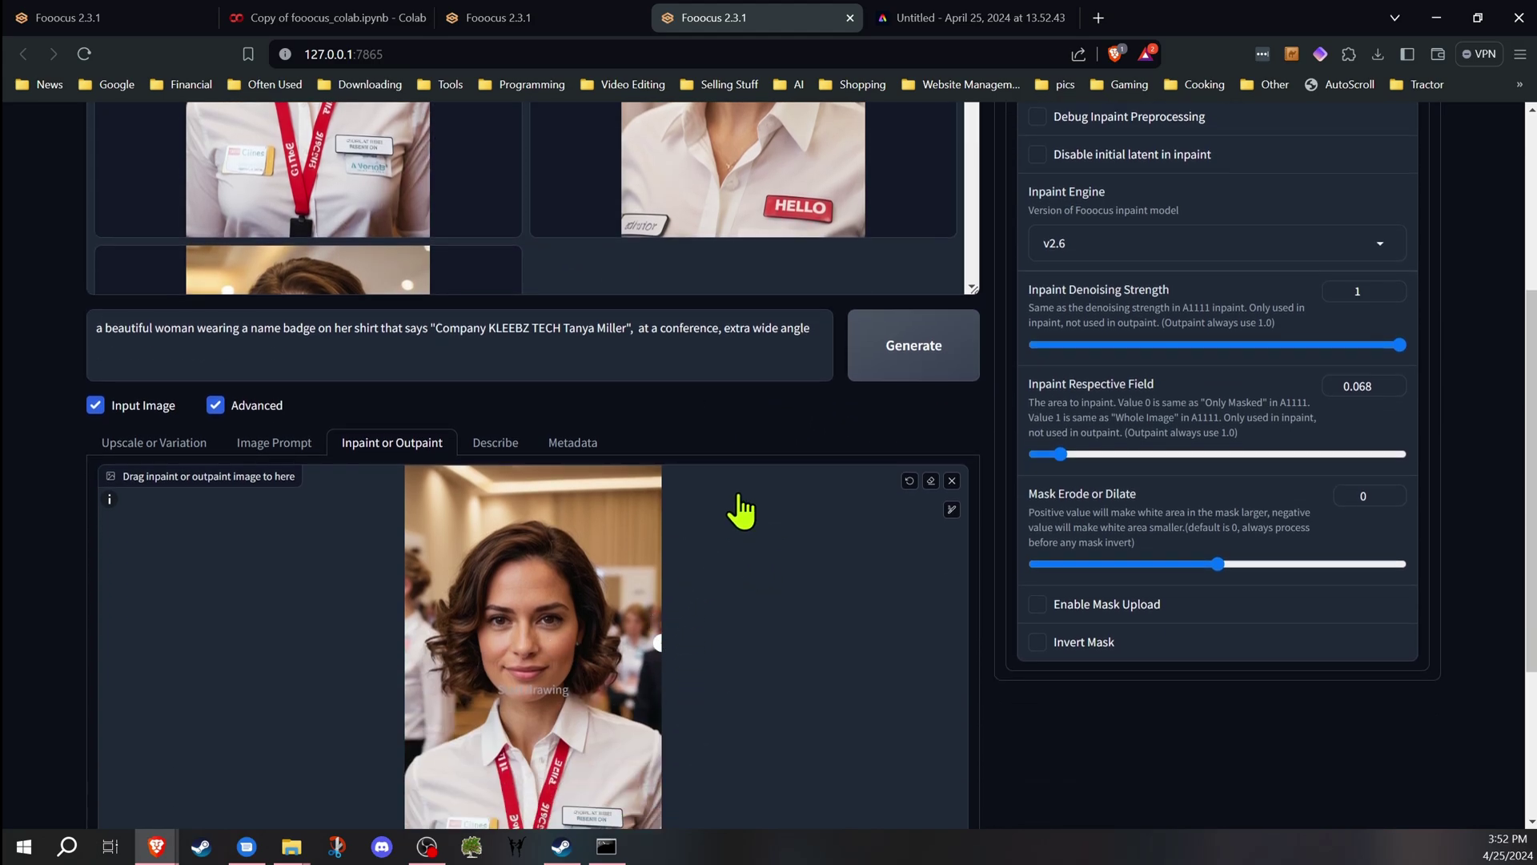
scroll(731, 508, down, 3)
click(951, 240)
click(873, 240)
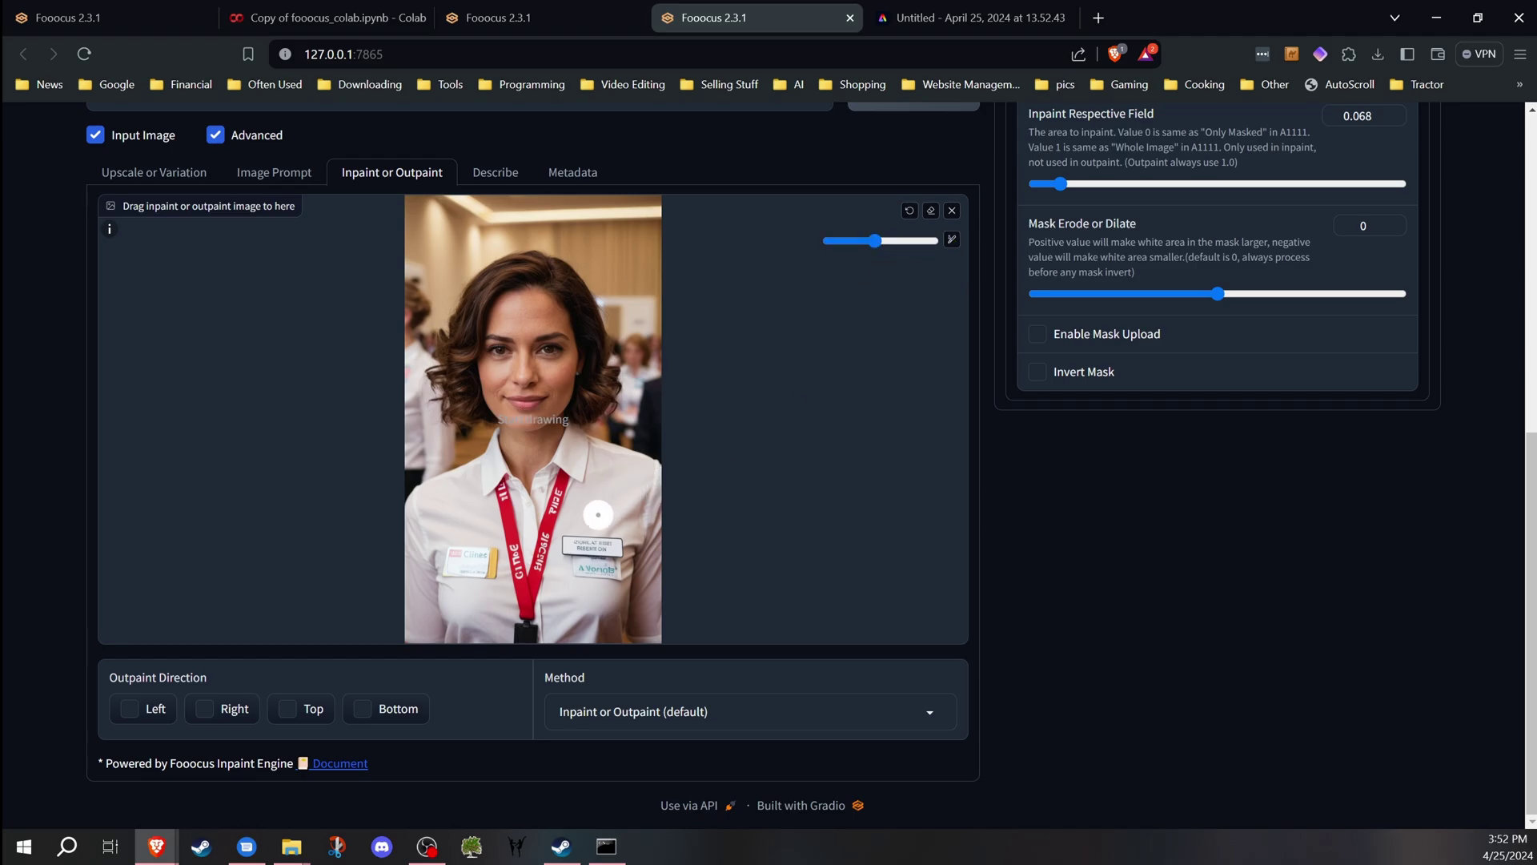
click(899, 241)
mouse_move(593, 543)
mouse_down()
mouse_move(564, 546)
mouse_move(570, 577)
mouse_move(605, 575)
mouse_move(608, 555)
mouse_up()
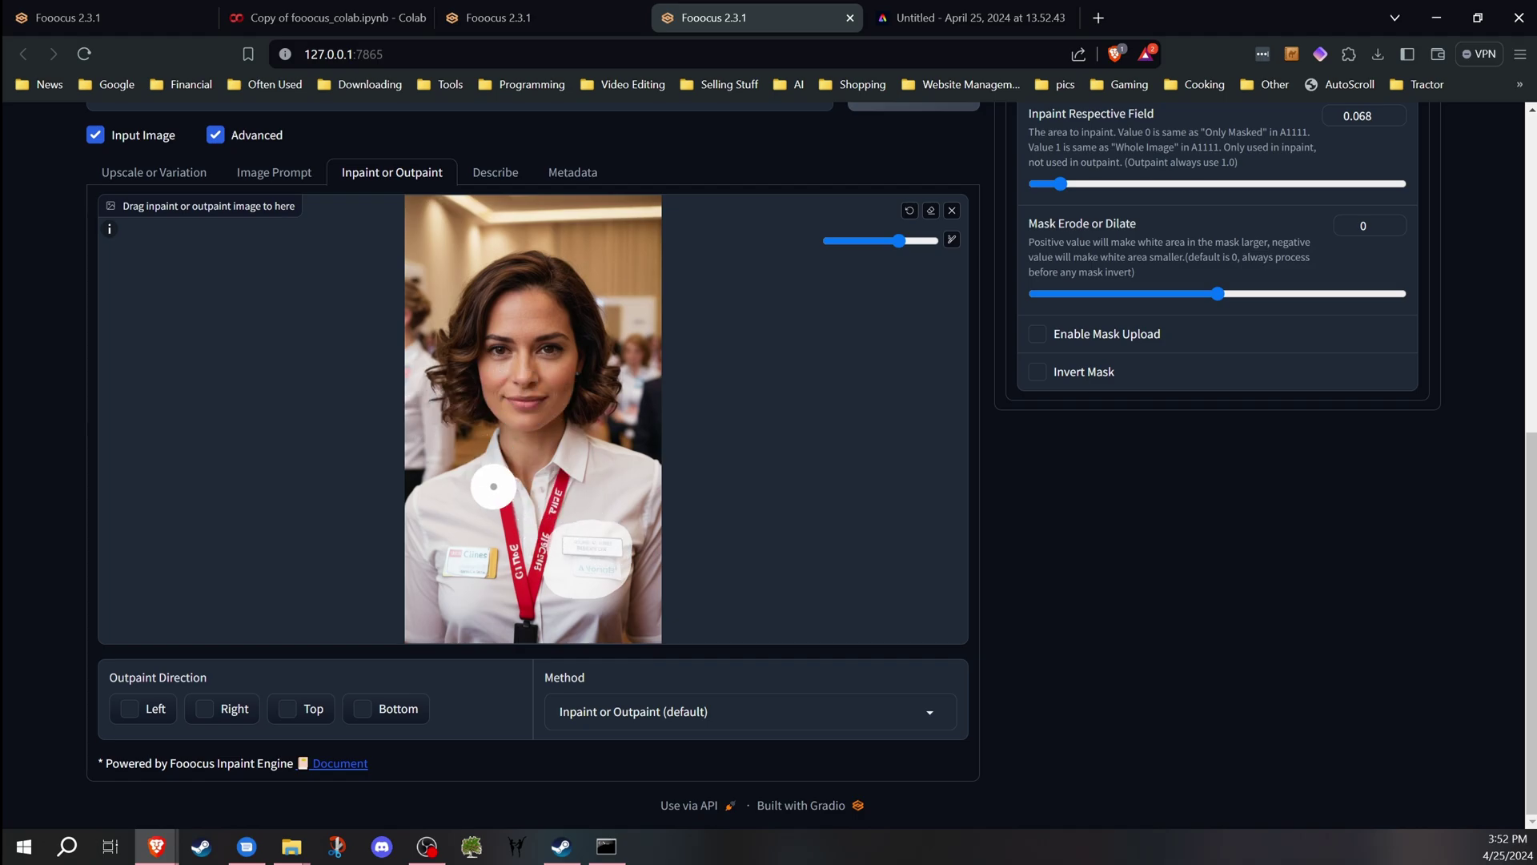
Step: Run the inpaint generation long enough to read the masked region's image shape in the console log, and stop it
scroll(824, 560, up, 7)
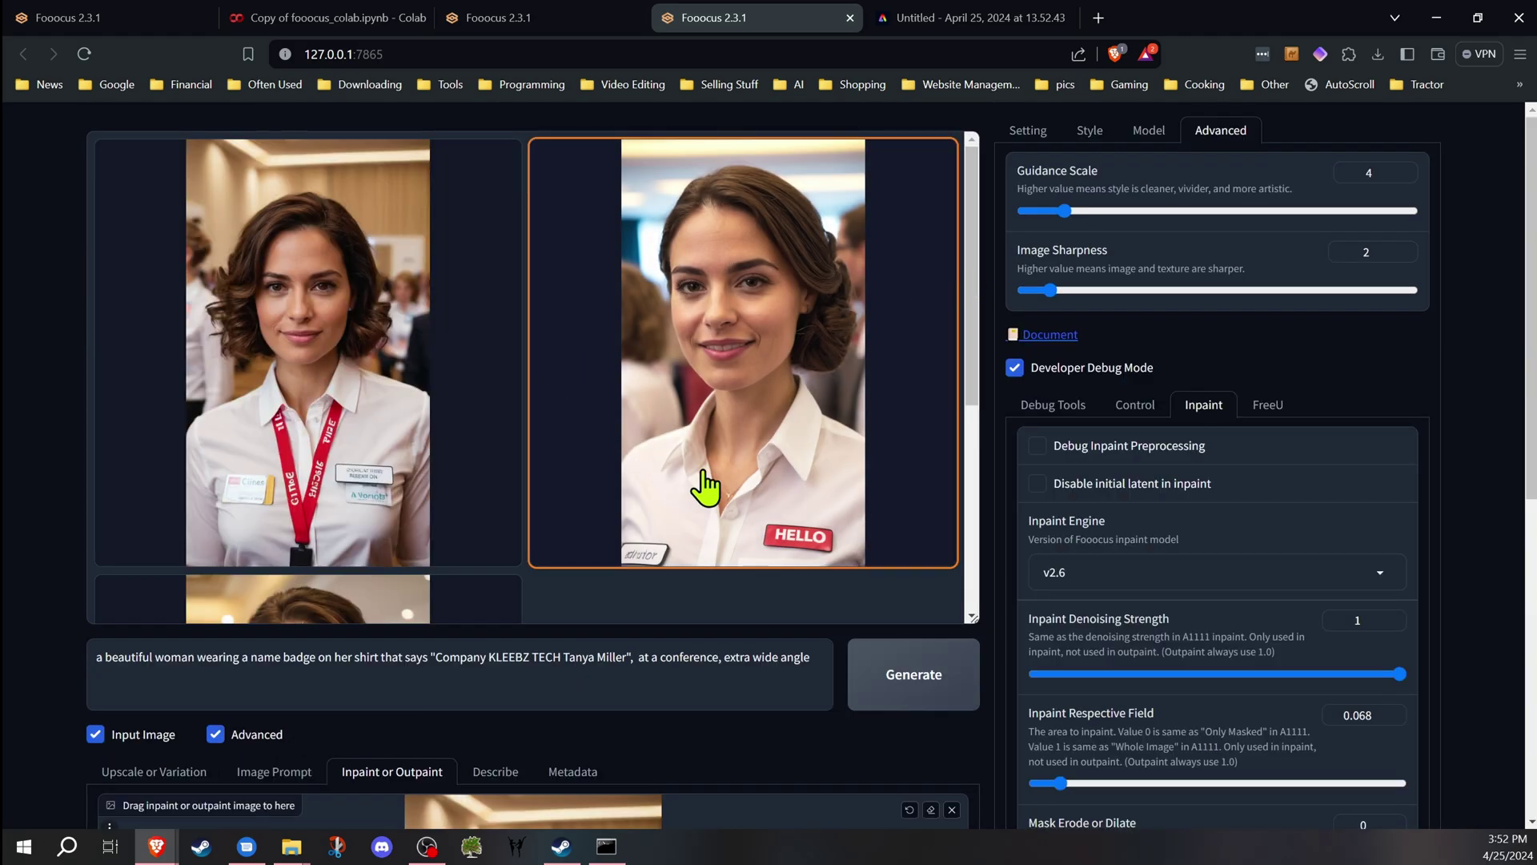
click(911, 704)
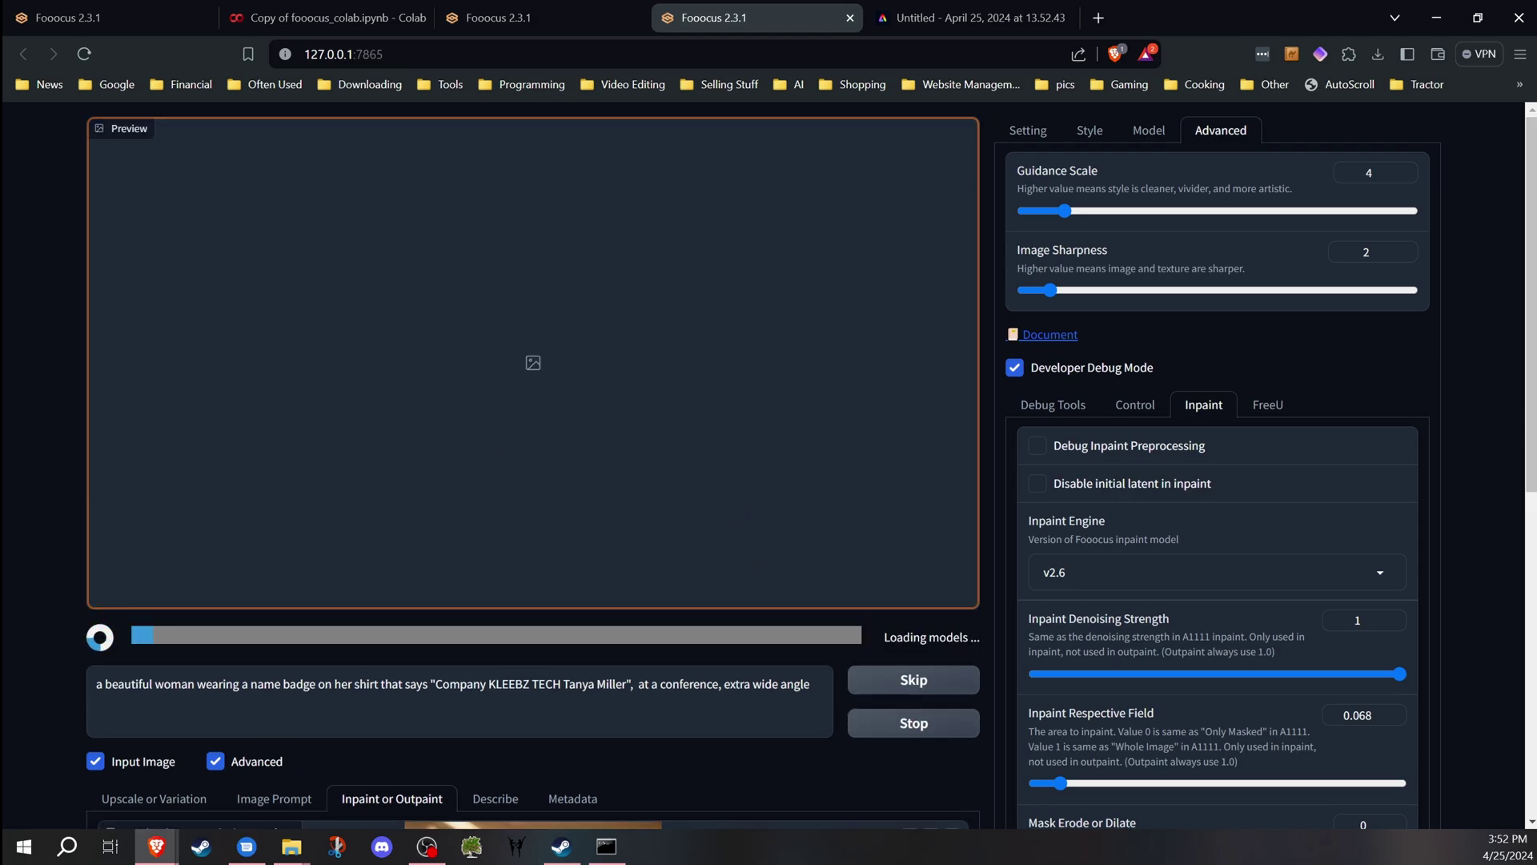
click(606, 847)
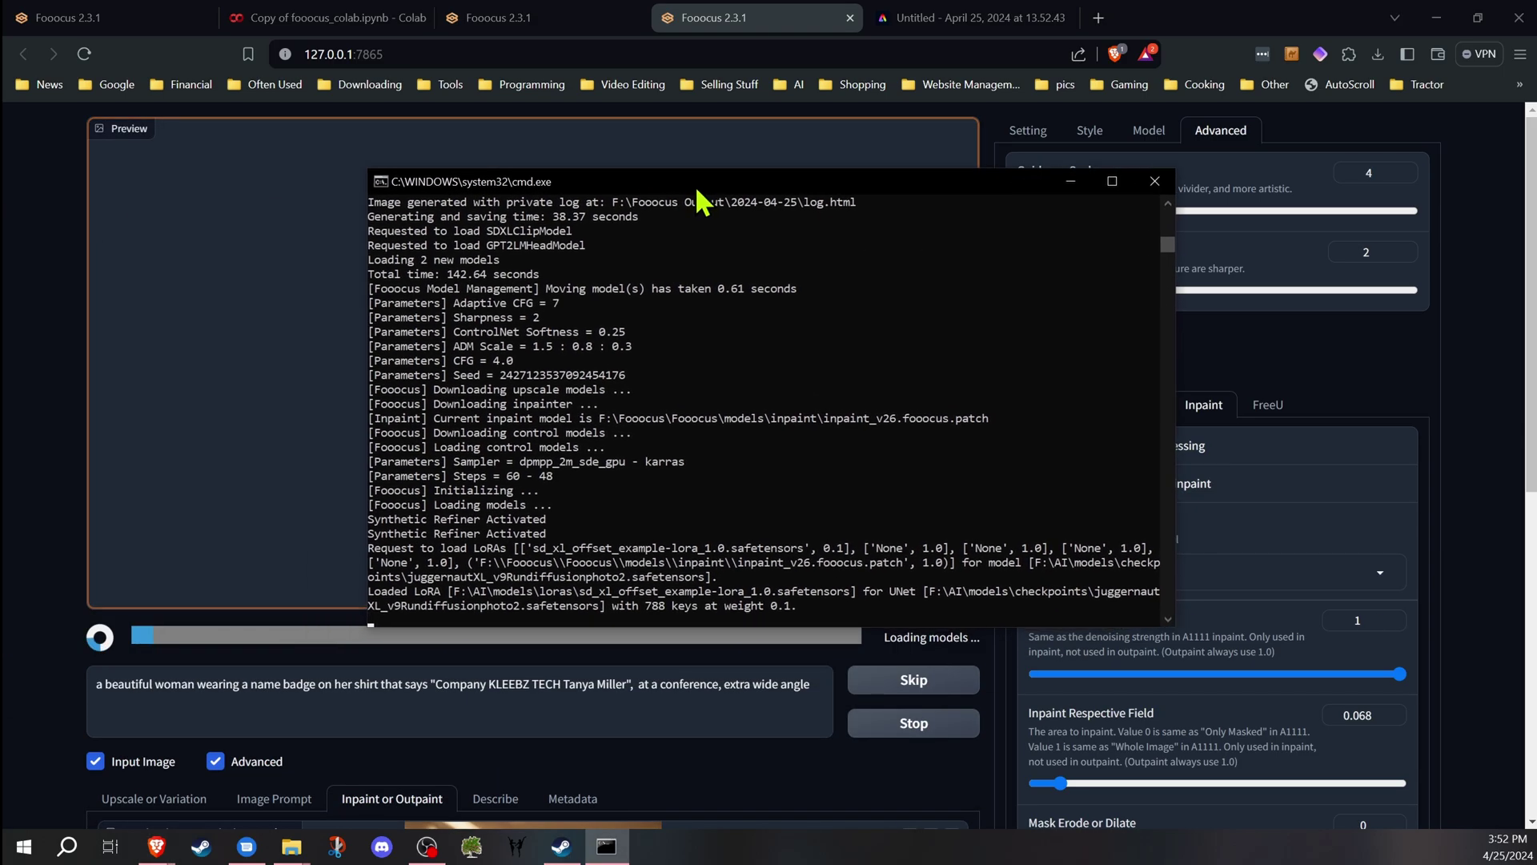
drag(698, 189, 647, 132)
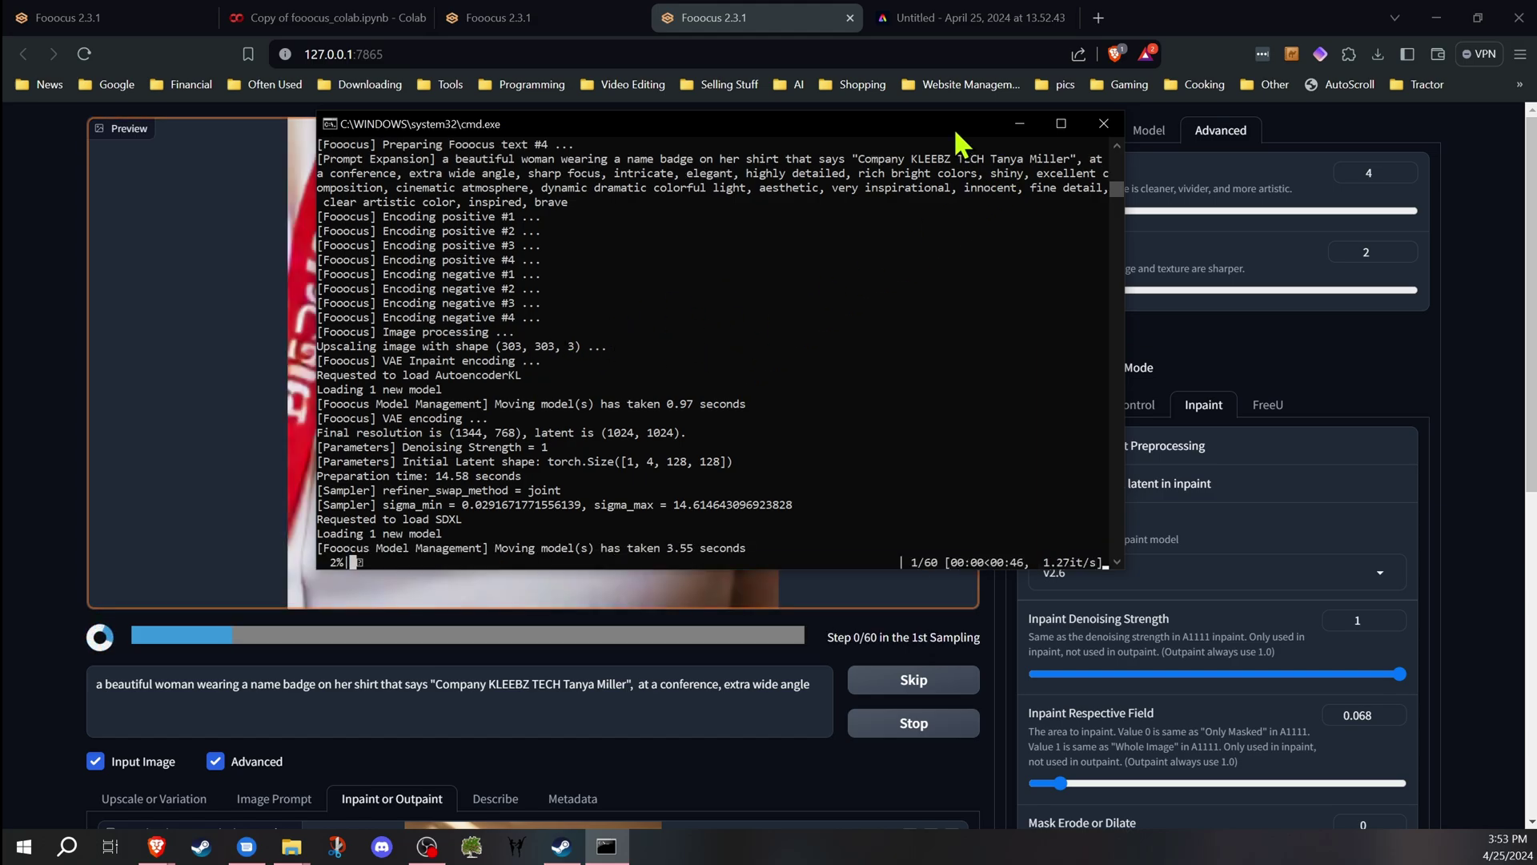
drag(953, 128, 0, 129)
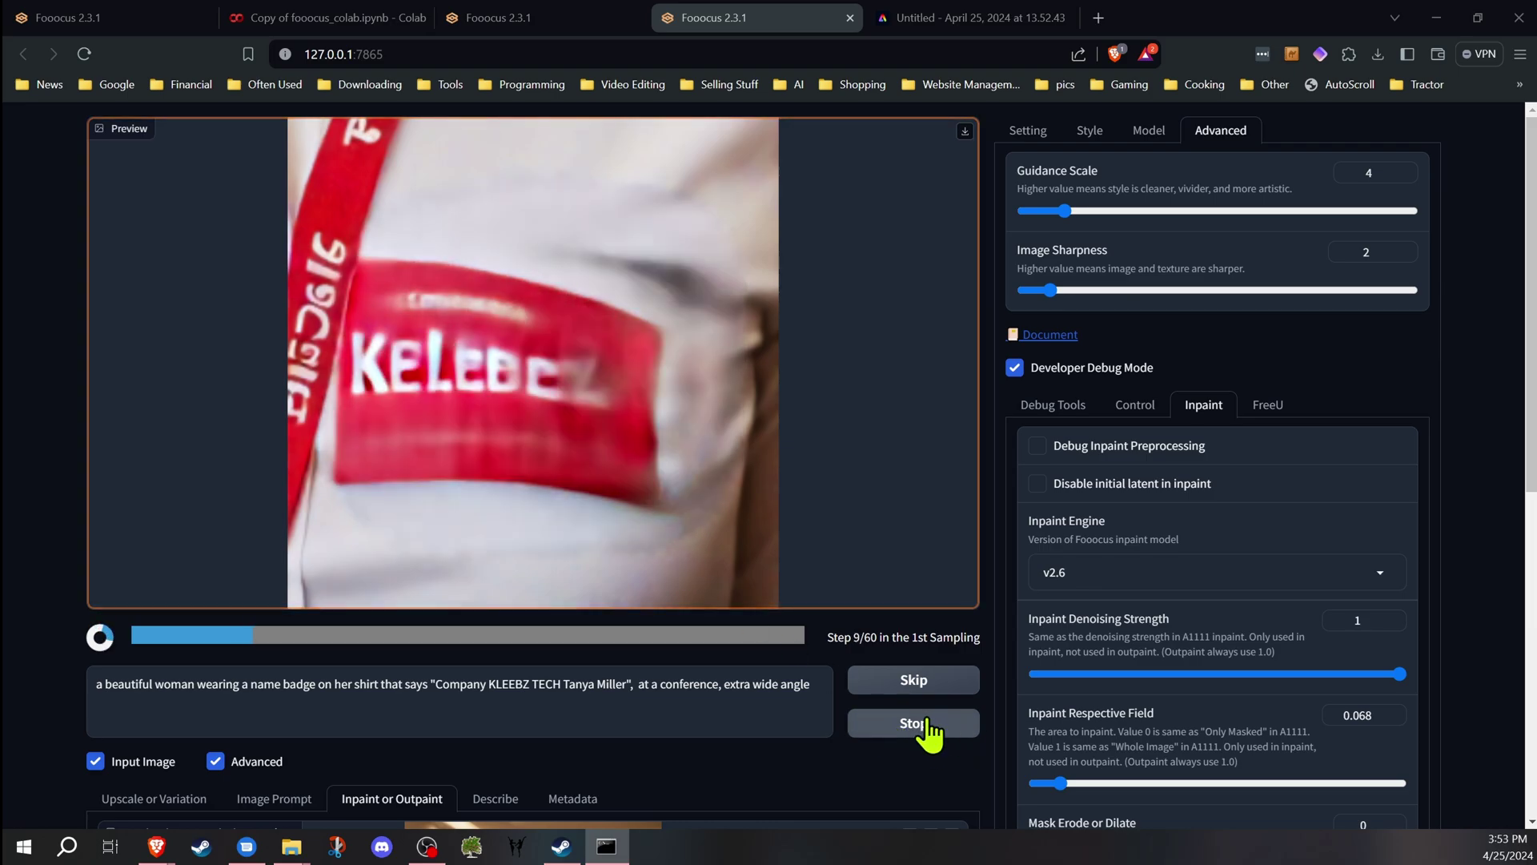
click(929, 729)
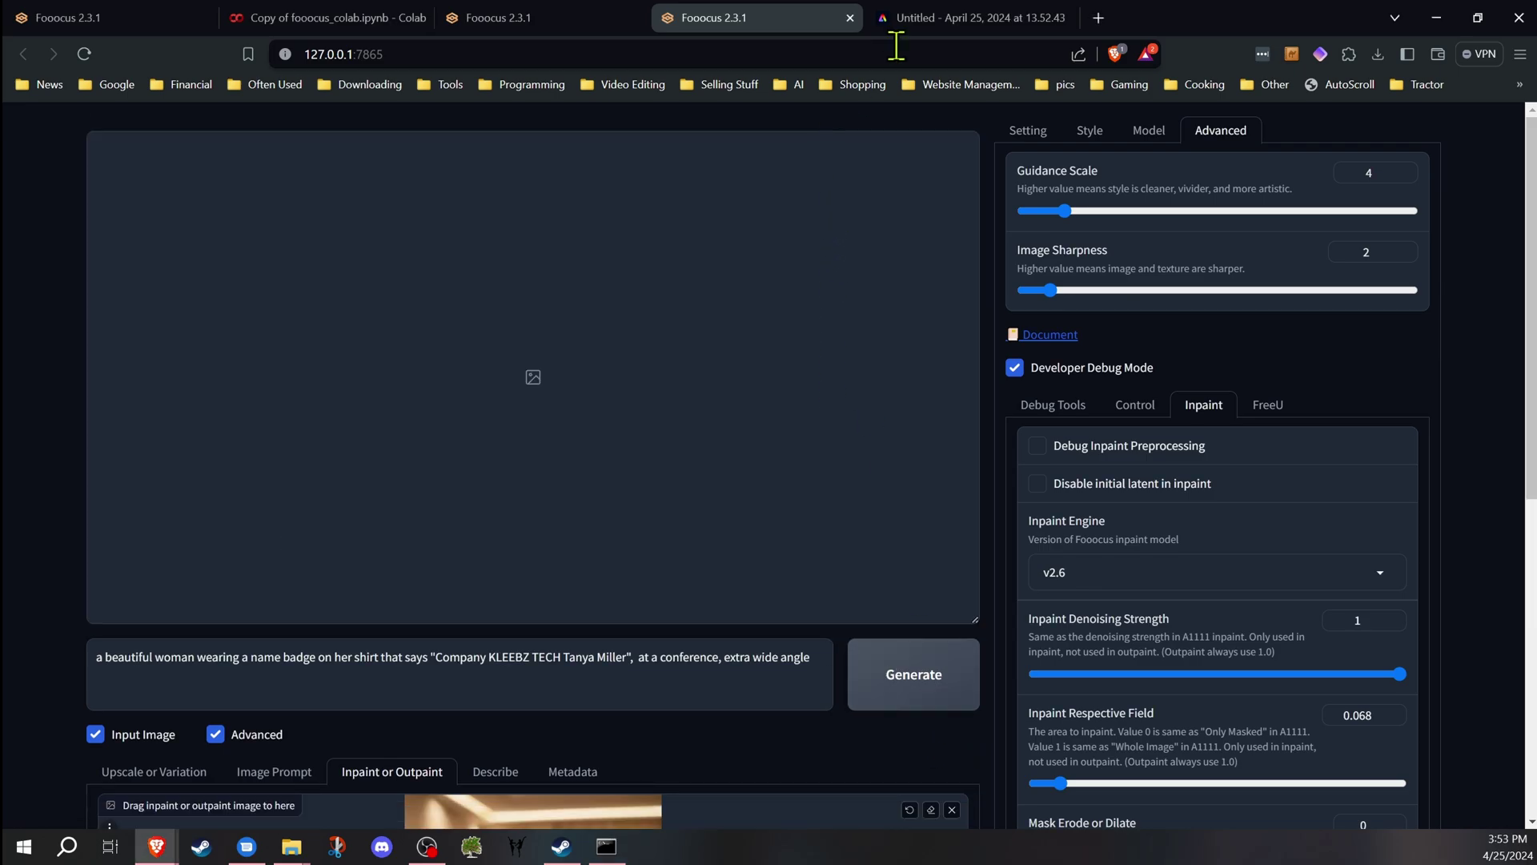
Step: Switch to the badge design in Adobe Express, enter a custom page size of 303 by 303 px, and make the background white
click(965, 24)
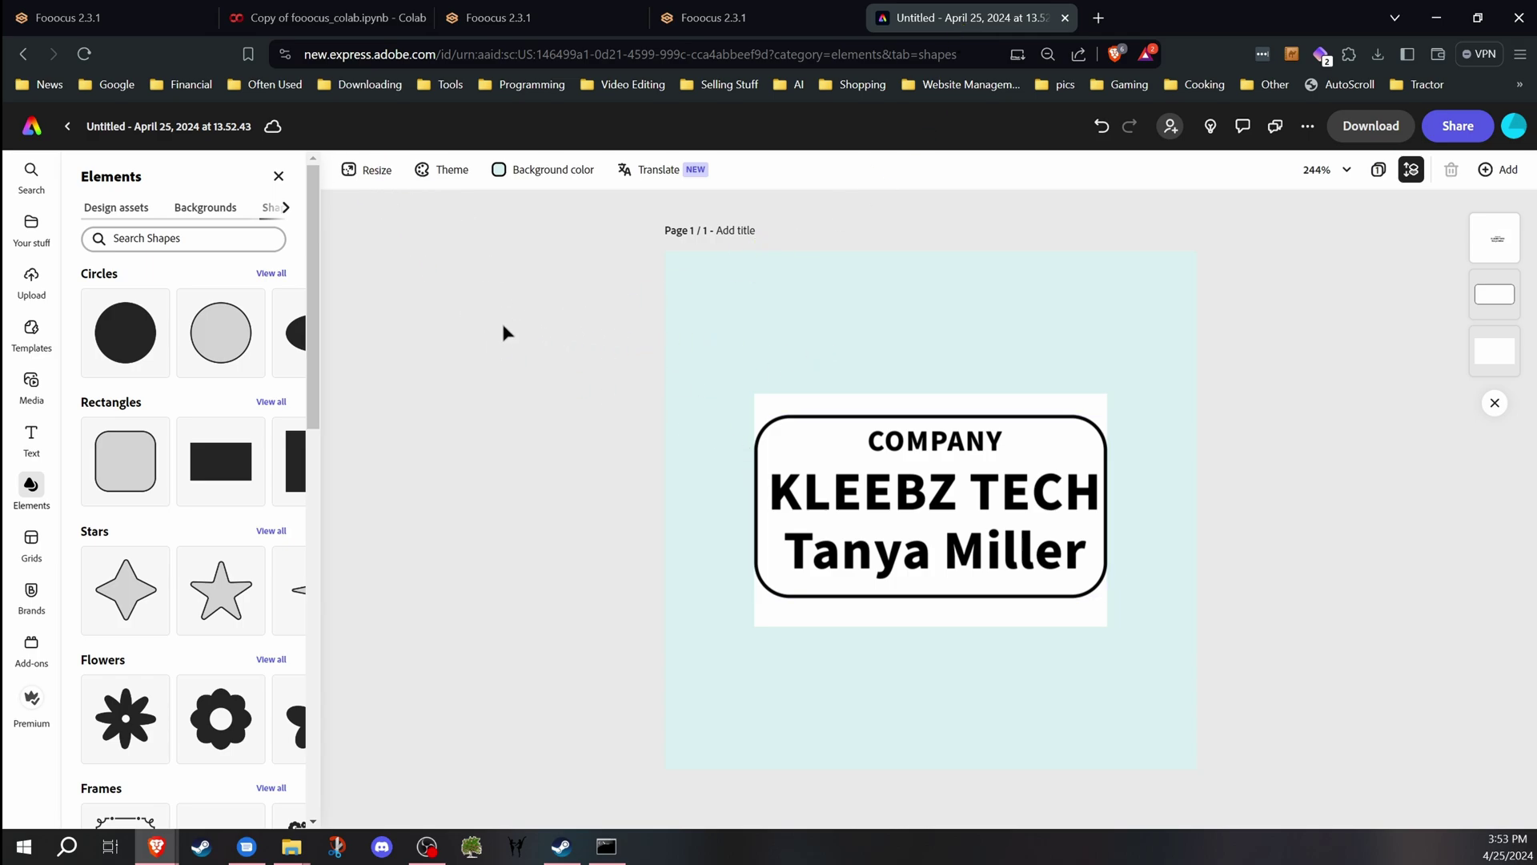
click(371, 176)
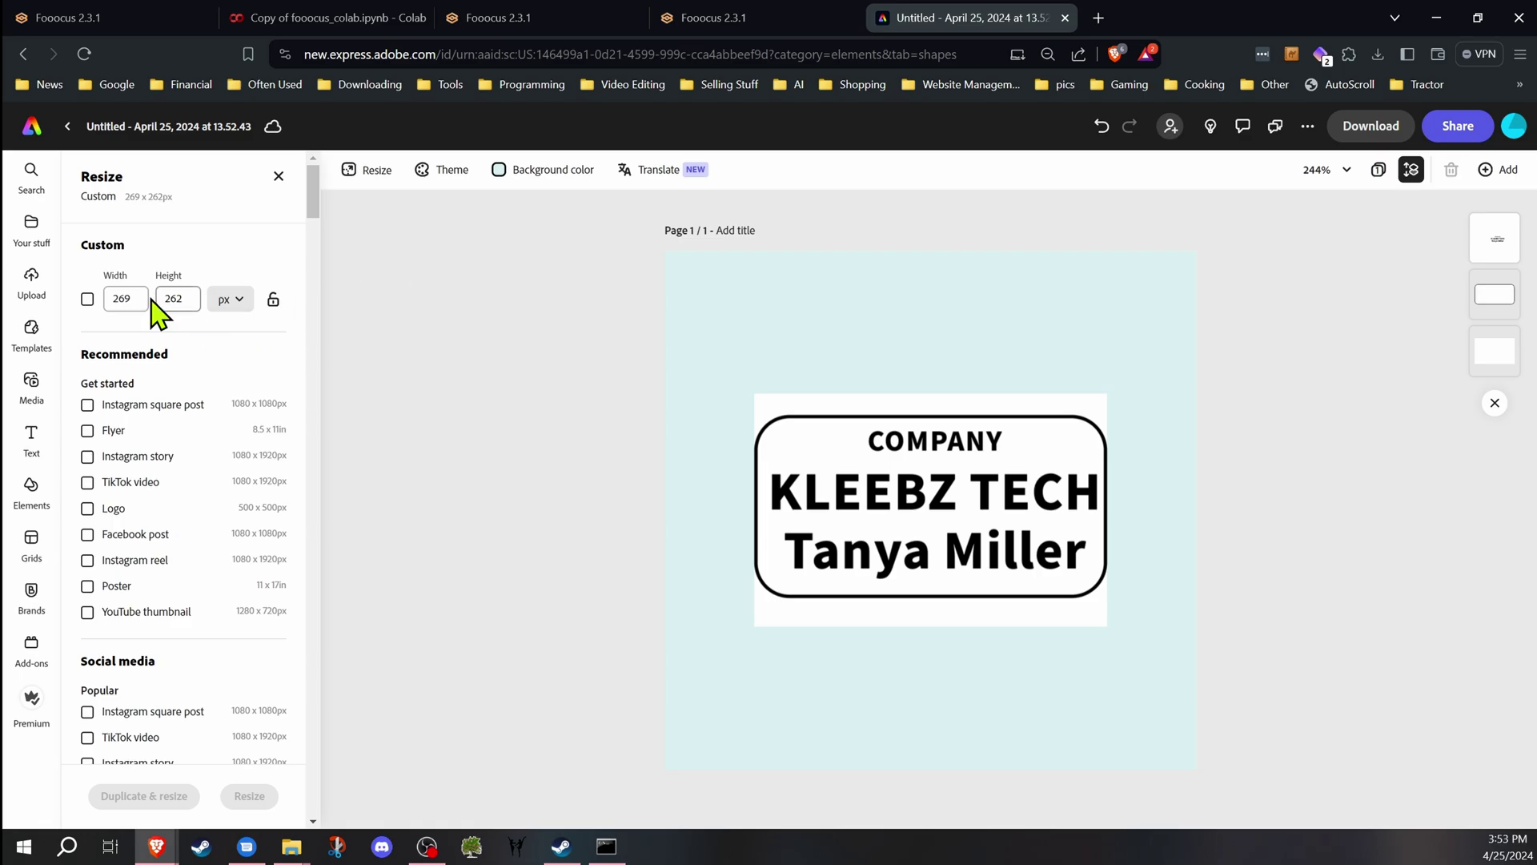
click(122, 299)
text(303)
key(Tab)
text(3)
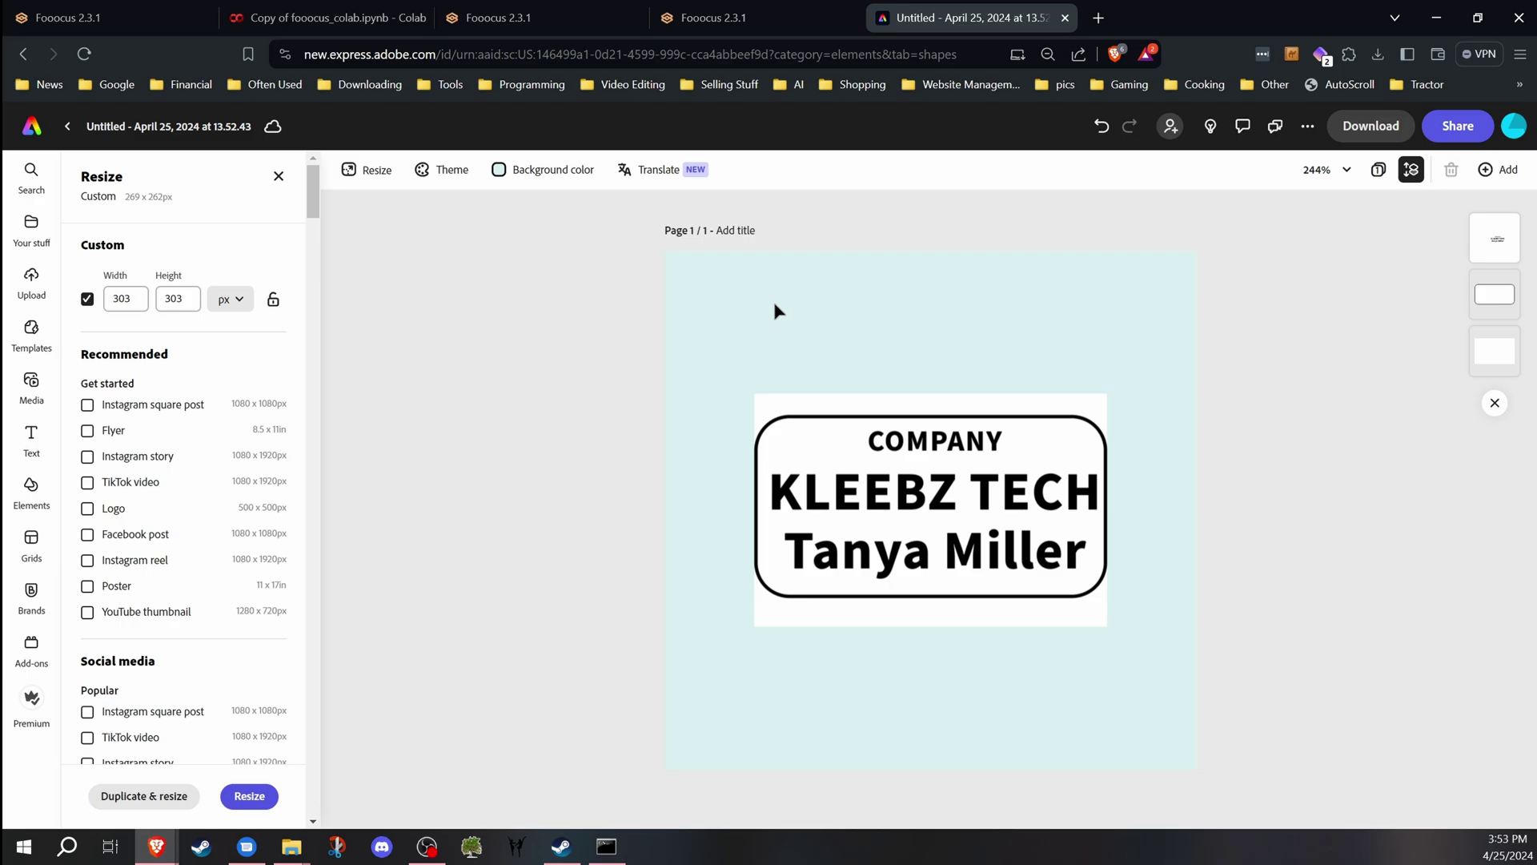
click(550, 170)
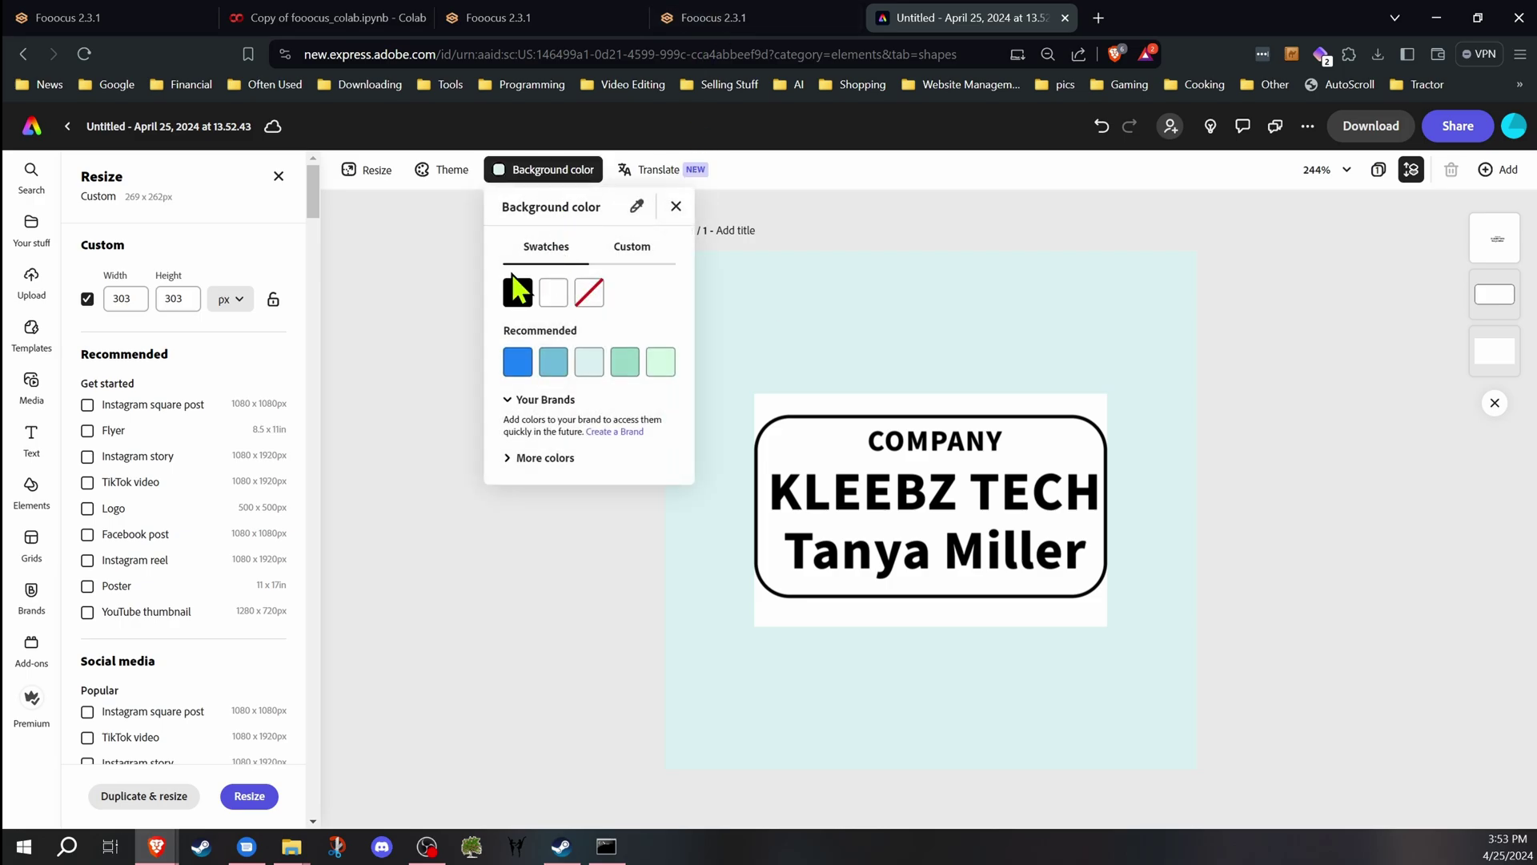
click(556, 294)
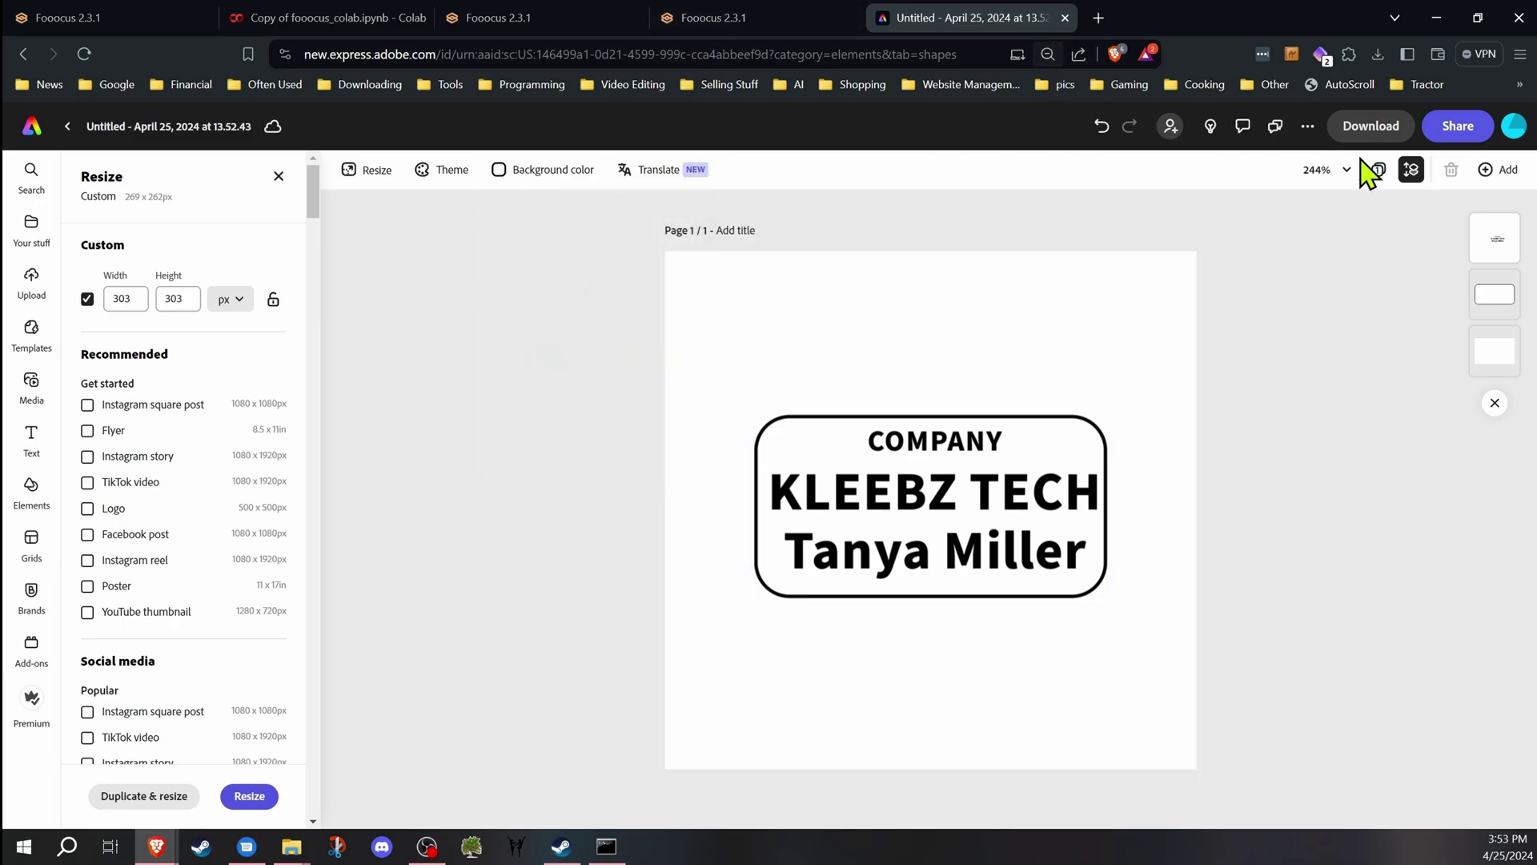
Step: Return to Fooocus and load the white-background badge design into the first Image Prompt slot
key(ctrl+shift+Tab)
click(276, 244)
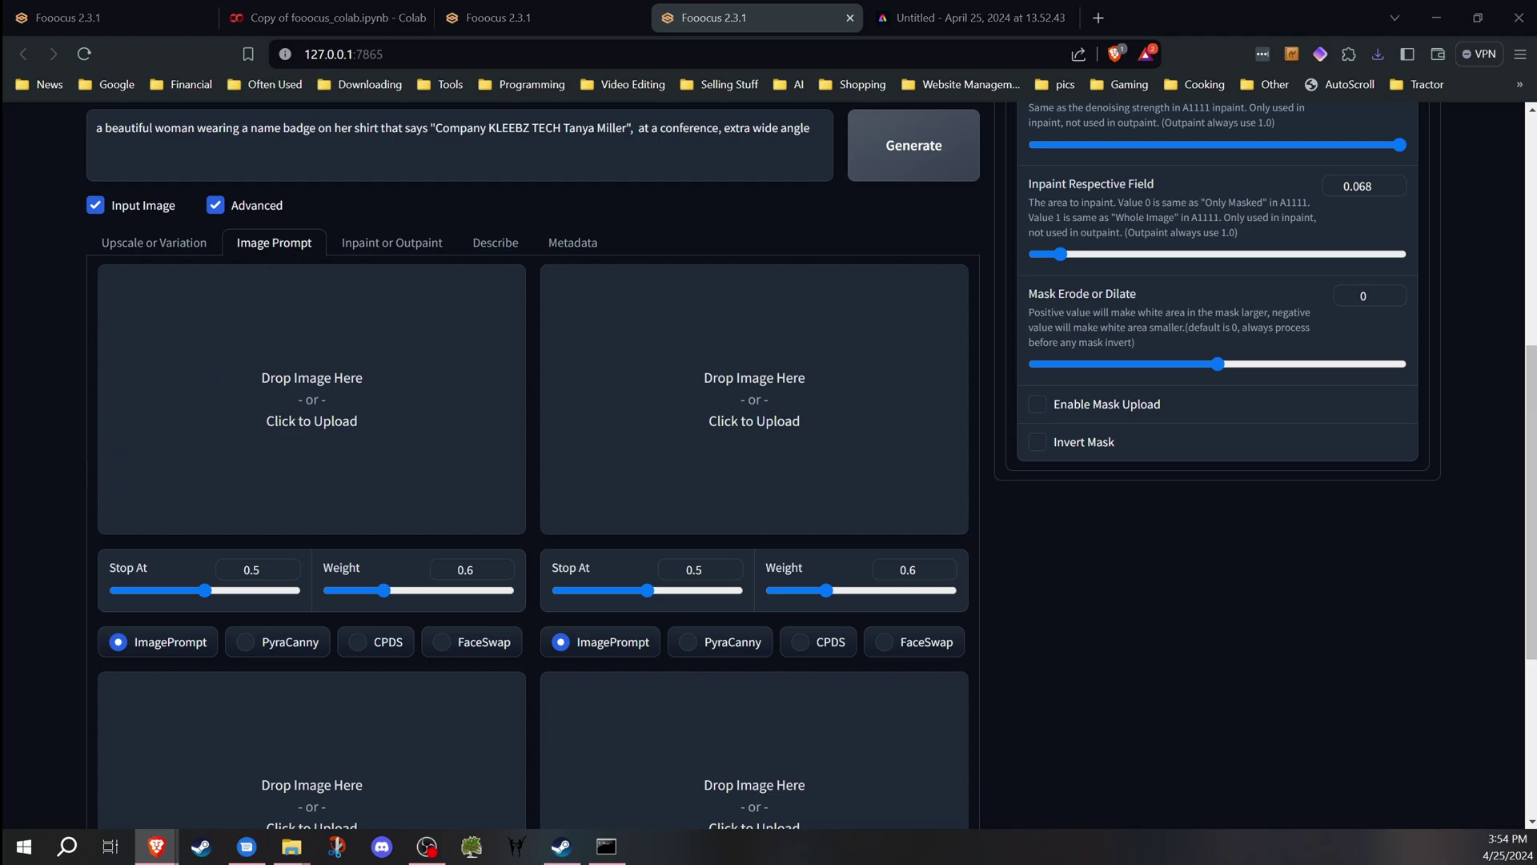
drag(97, 518, 357, 449)
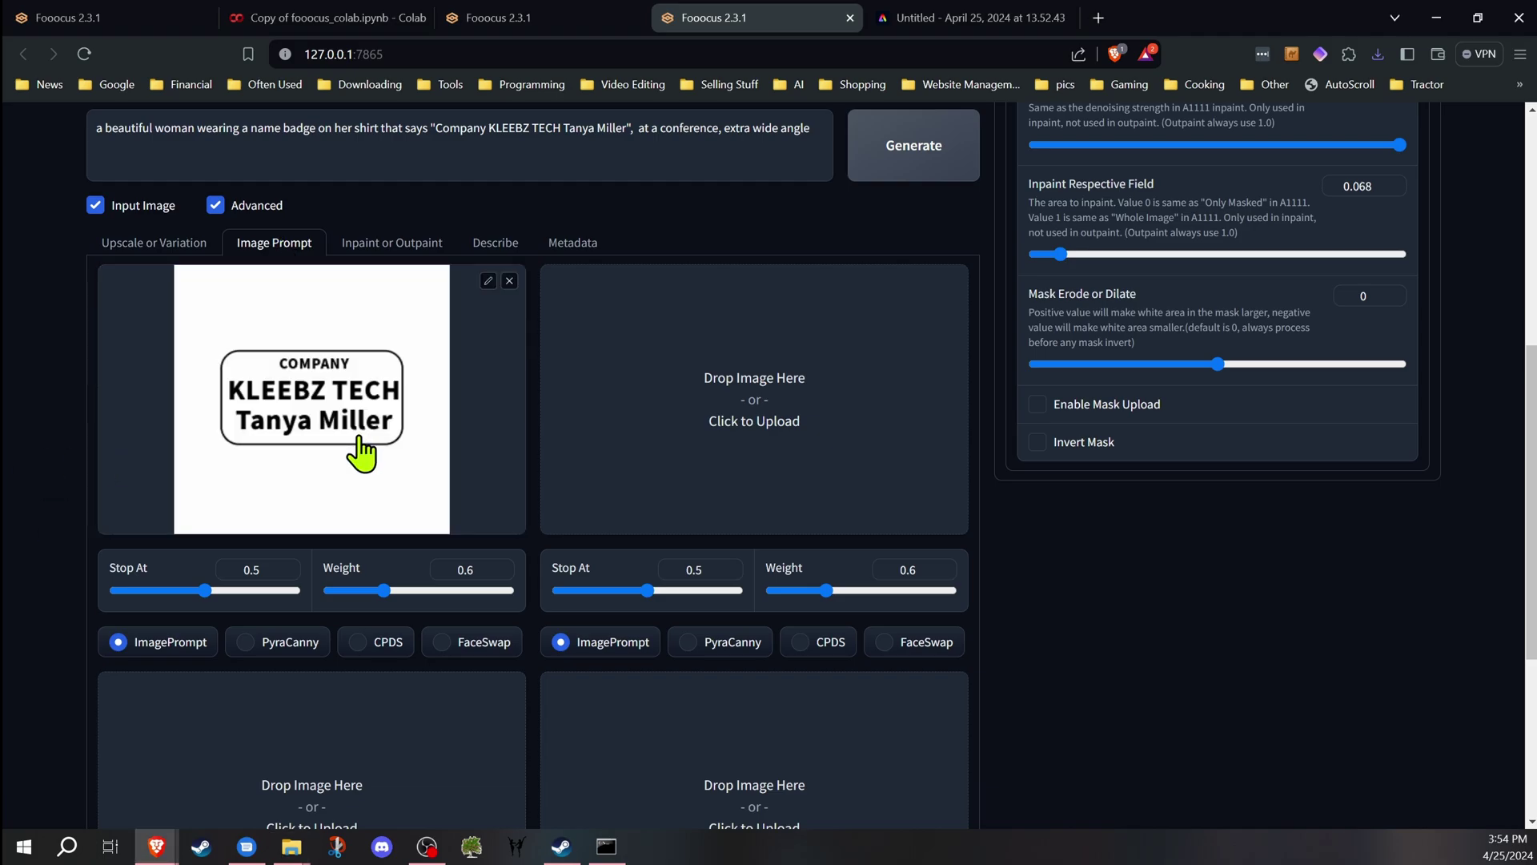
scroll(60, 464, up, 4)
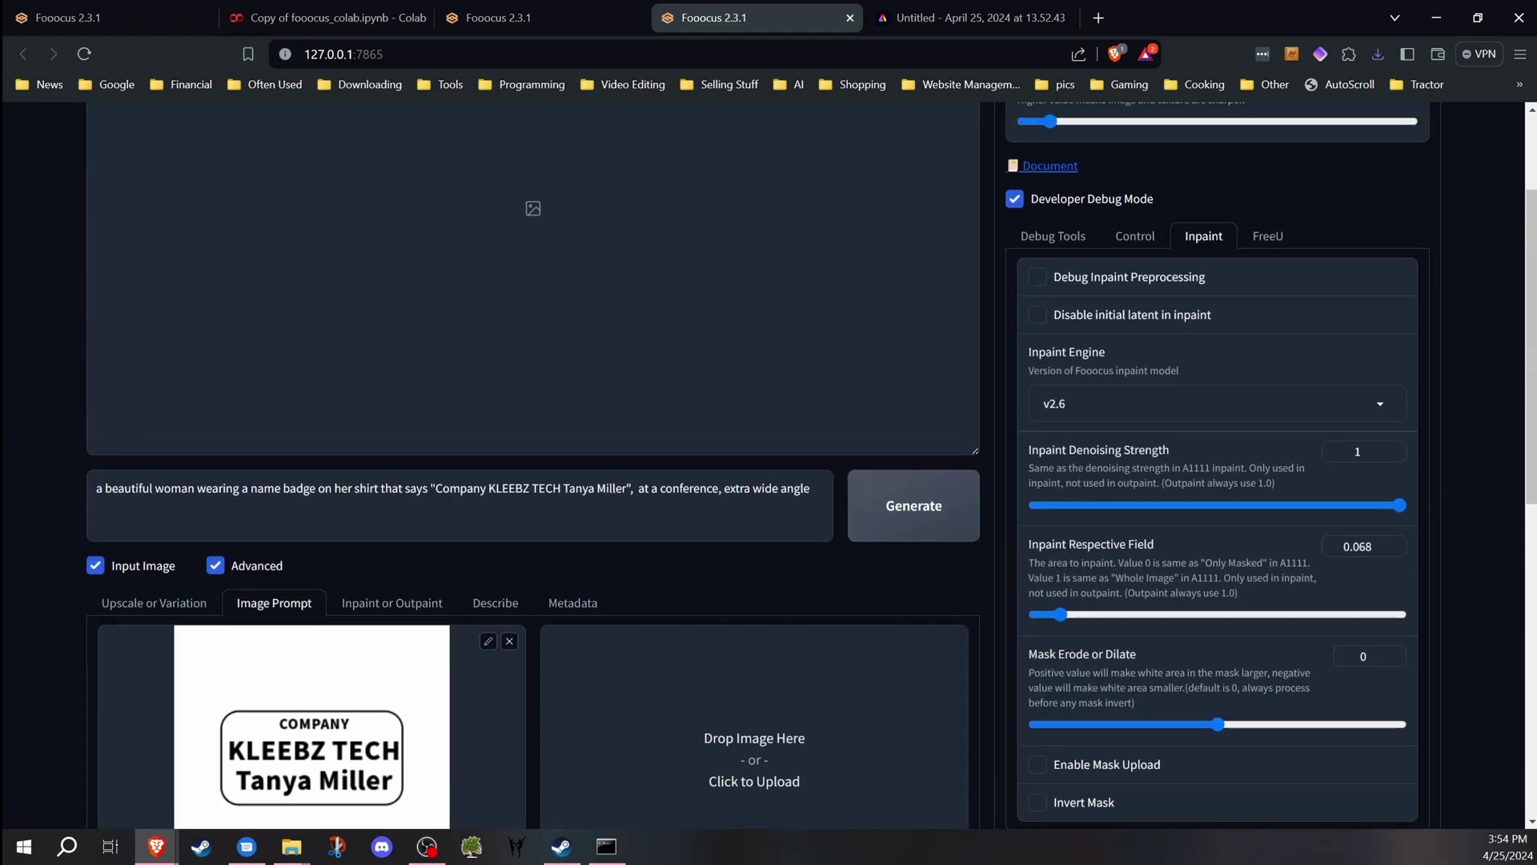
scroll(64, 504, down, 2)
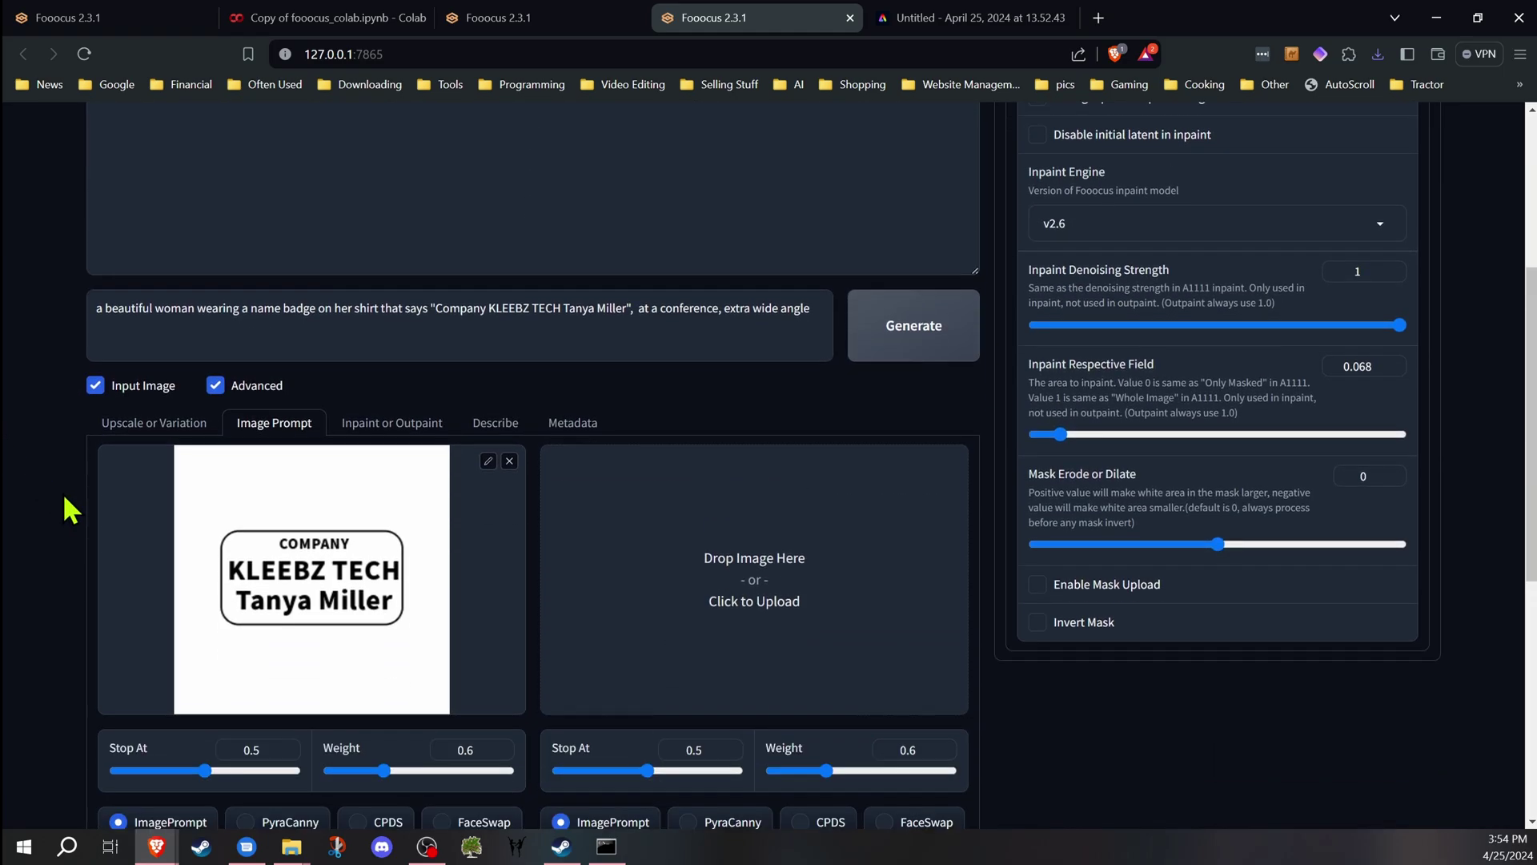
Step: Switch the badge image prompt to CPDS with a weight of 1 and raise its Stop At value
scroll(63, 490, down, 2)
click(378, 644)
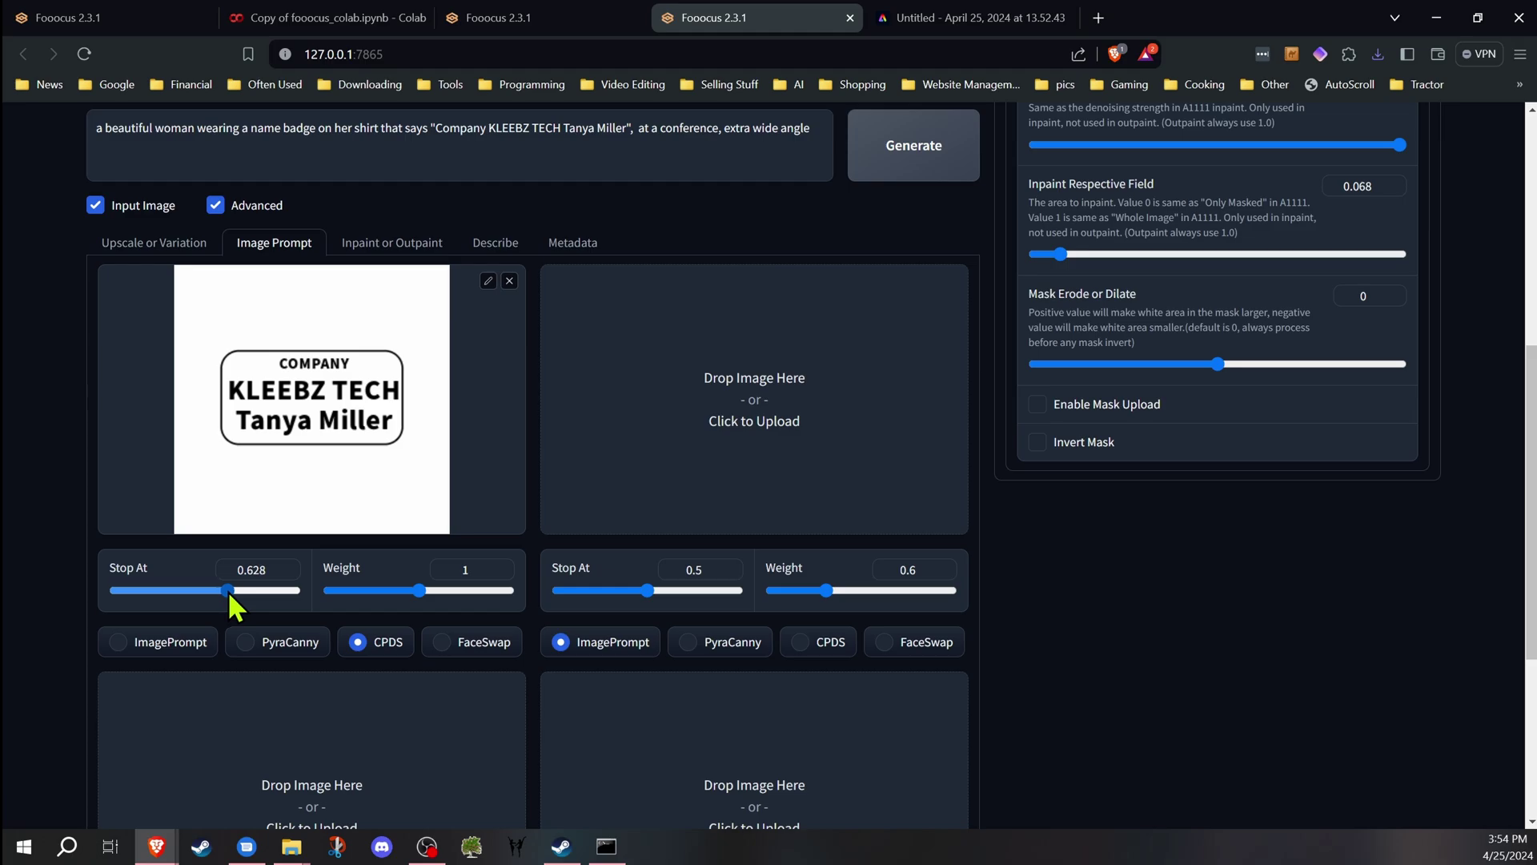
scroll(32, 464, up, 4)
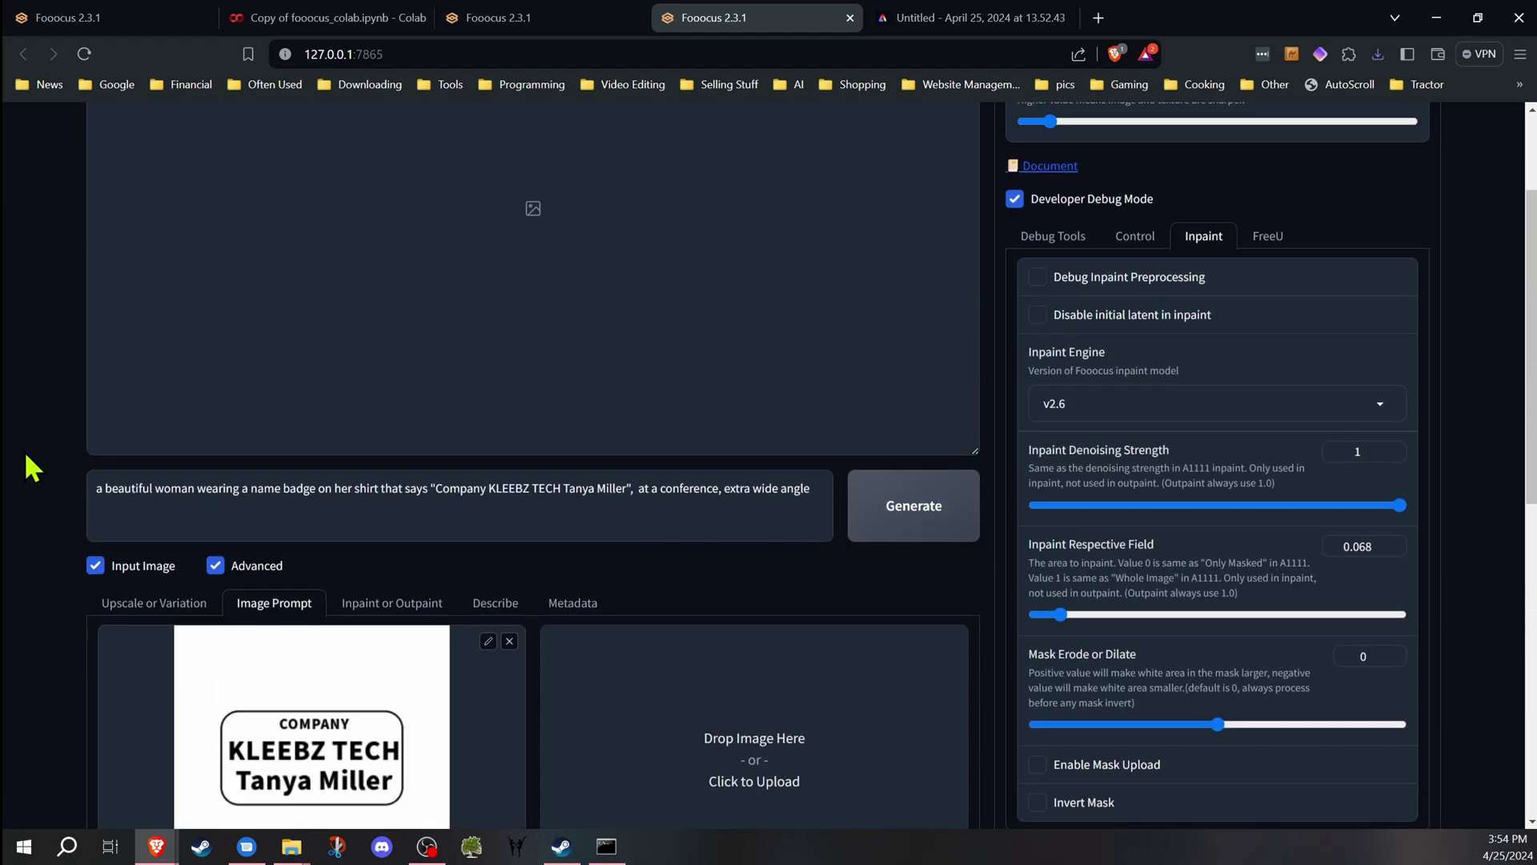
Step: Return to the inpaint settings and remove "at a conference, extra wide angle" from the end of the prompt
click(398, 609)
scroll(511, 434, up, 3)
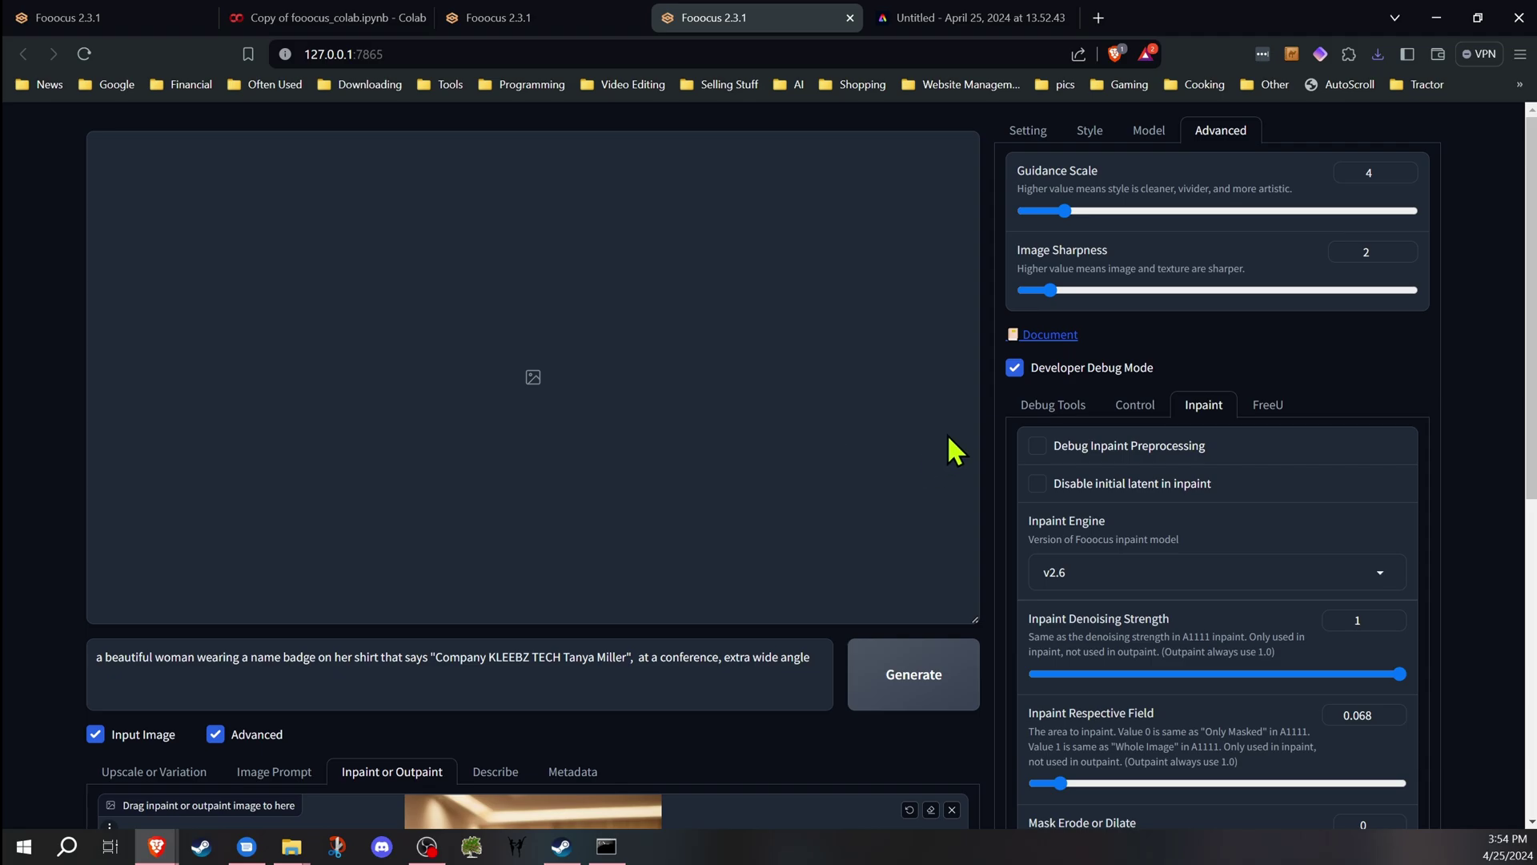
scroll(641, 528, down, 2)
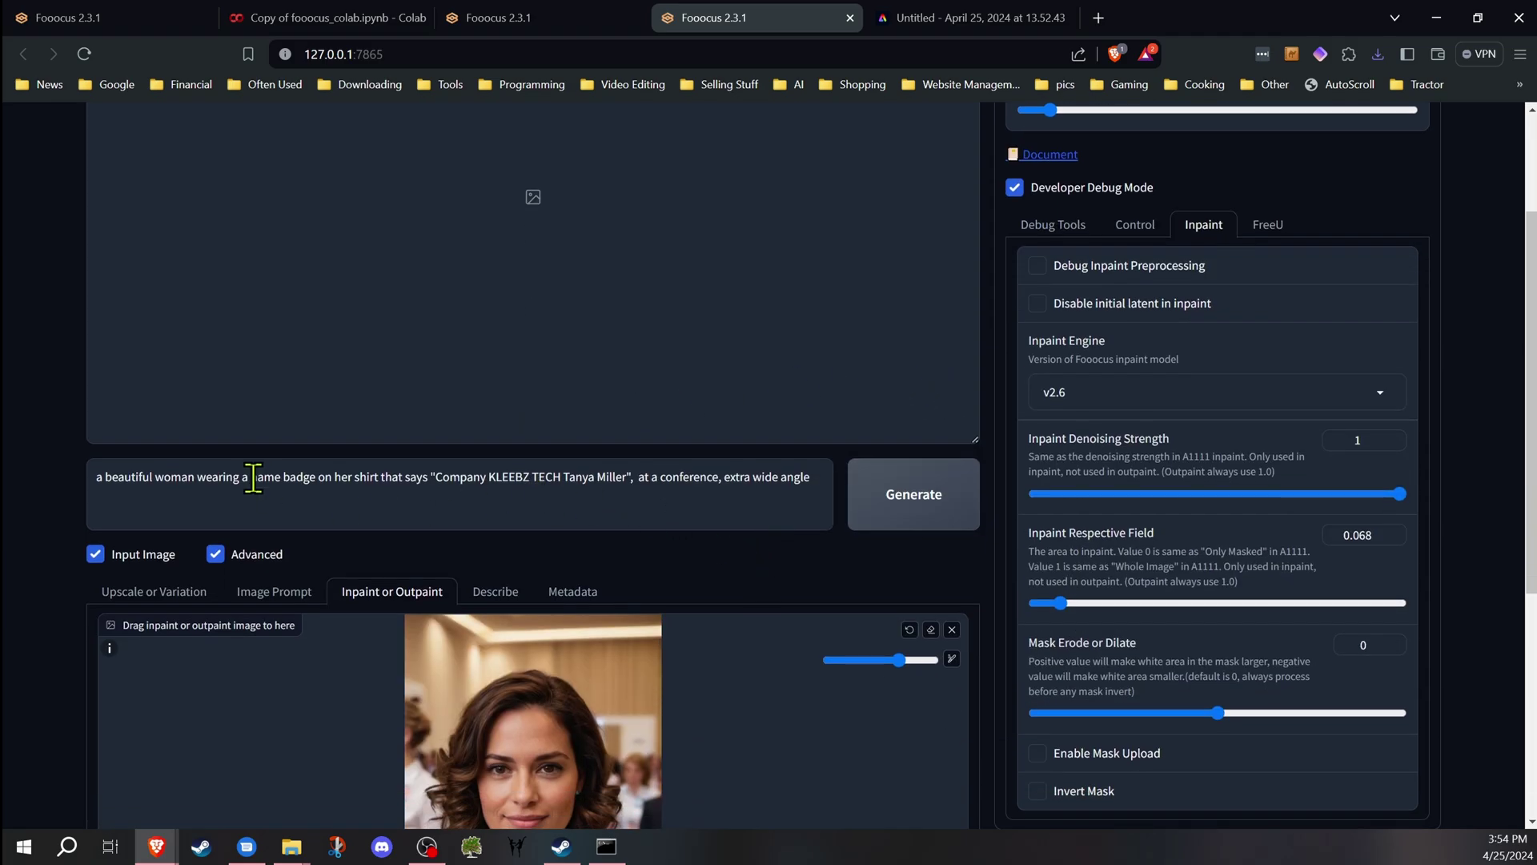
drag(723, 477, 779, 477)
key(BackSpace)
key(BackSpace)
key(BackSpace)
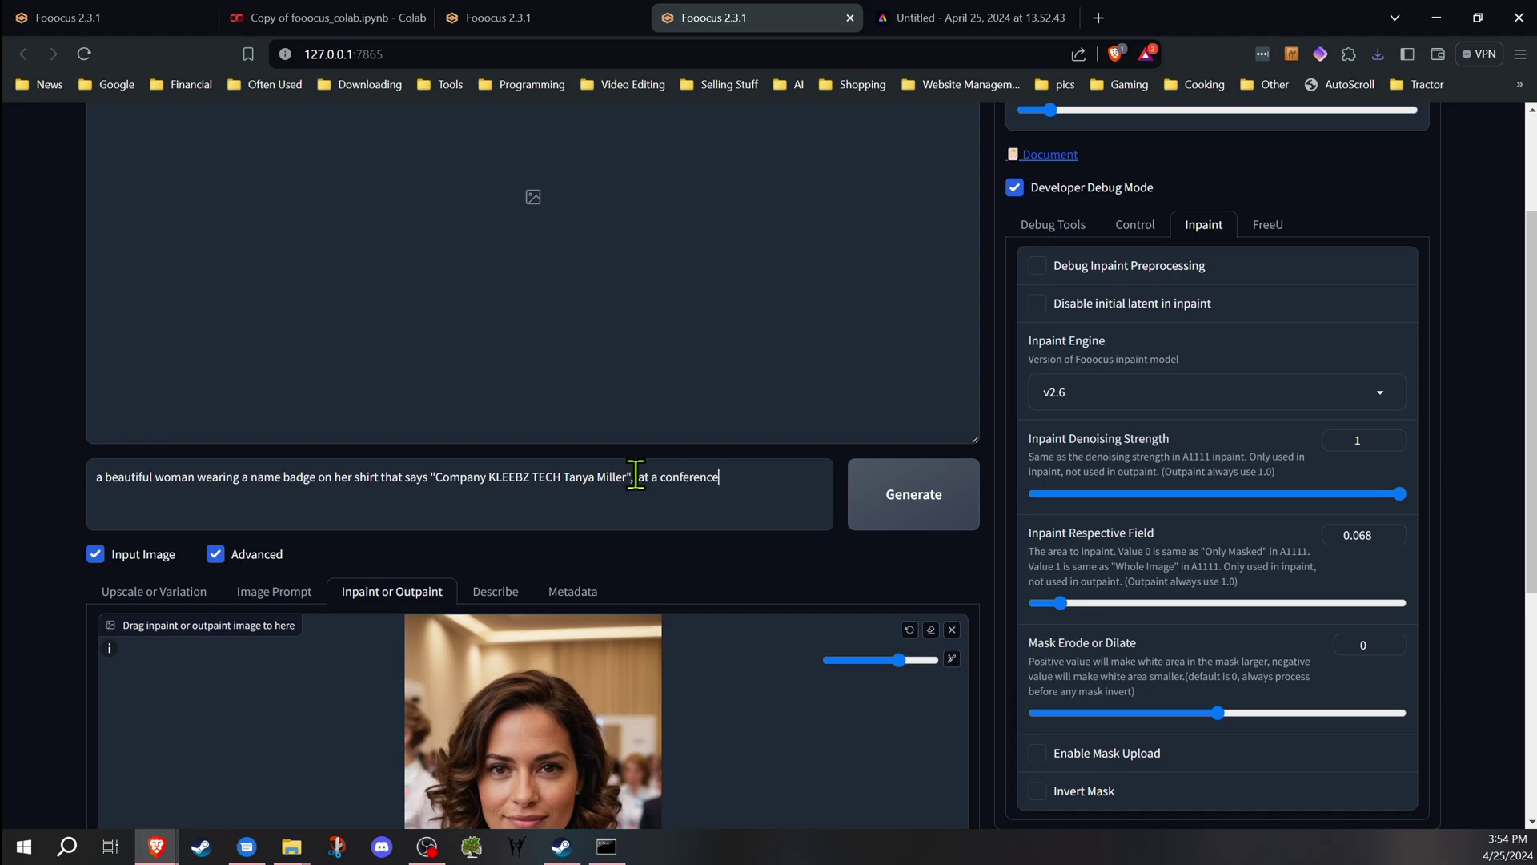
drag(636, 474, 756, 480)
key(BackSpace)
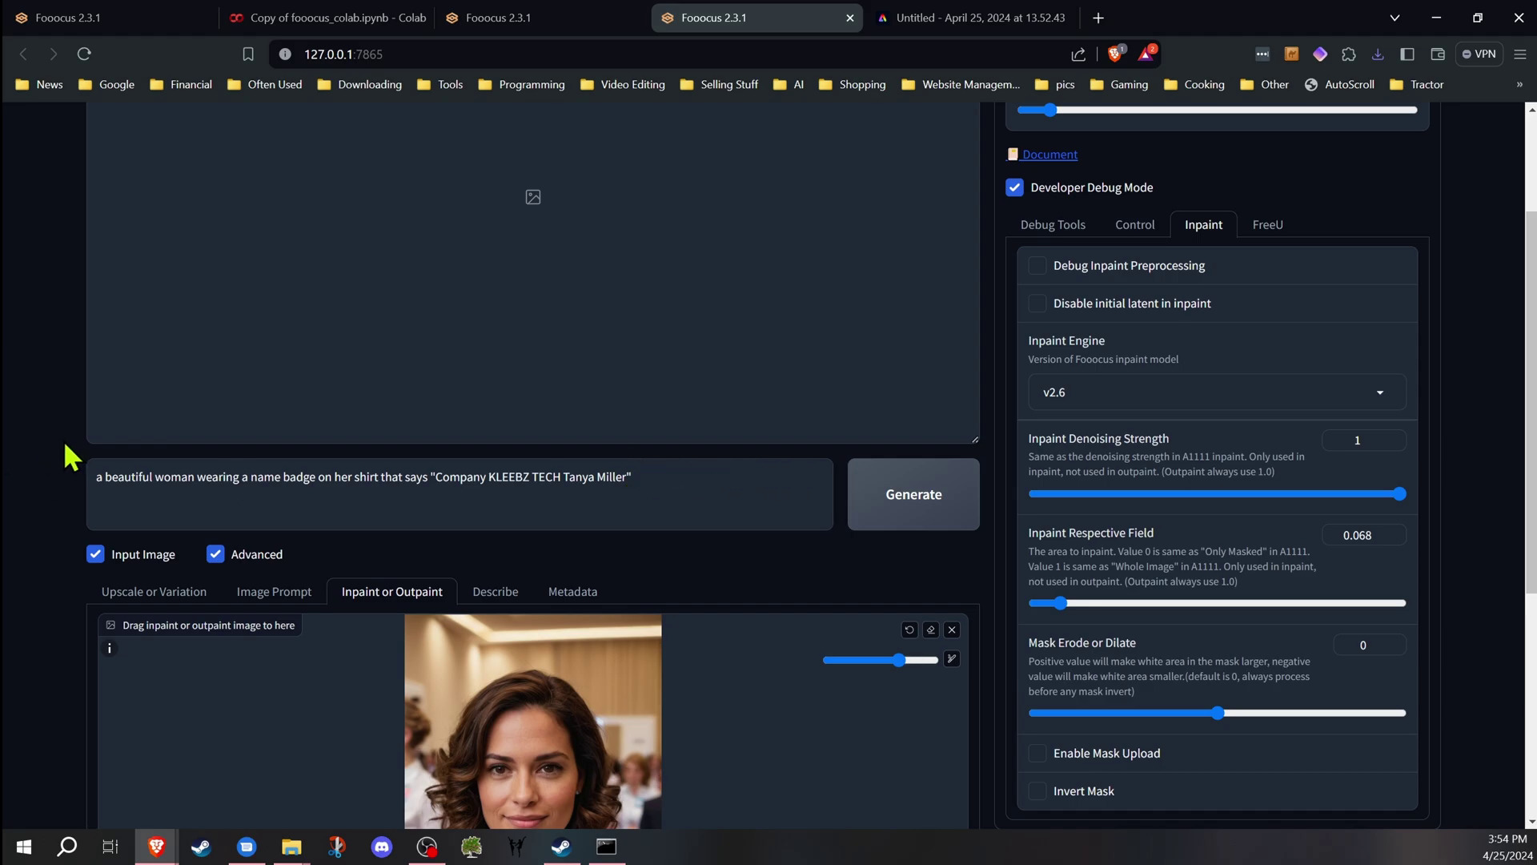
Step: Generate the inpainted badge images and stop the run during the third image
click(899, 504)
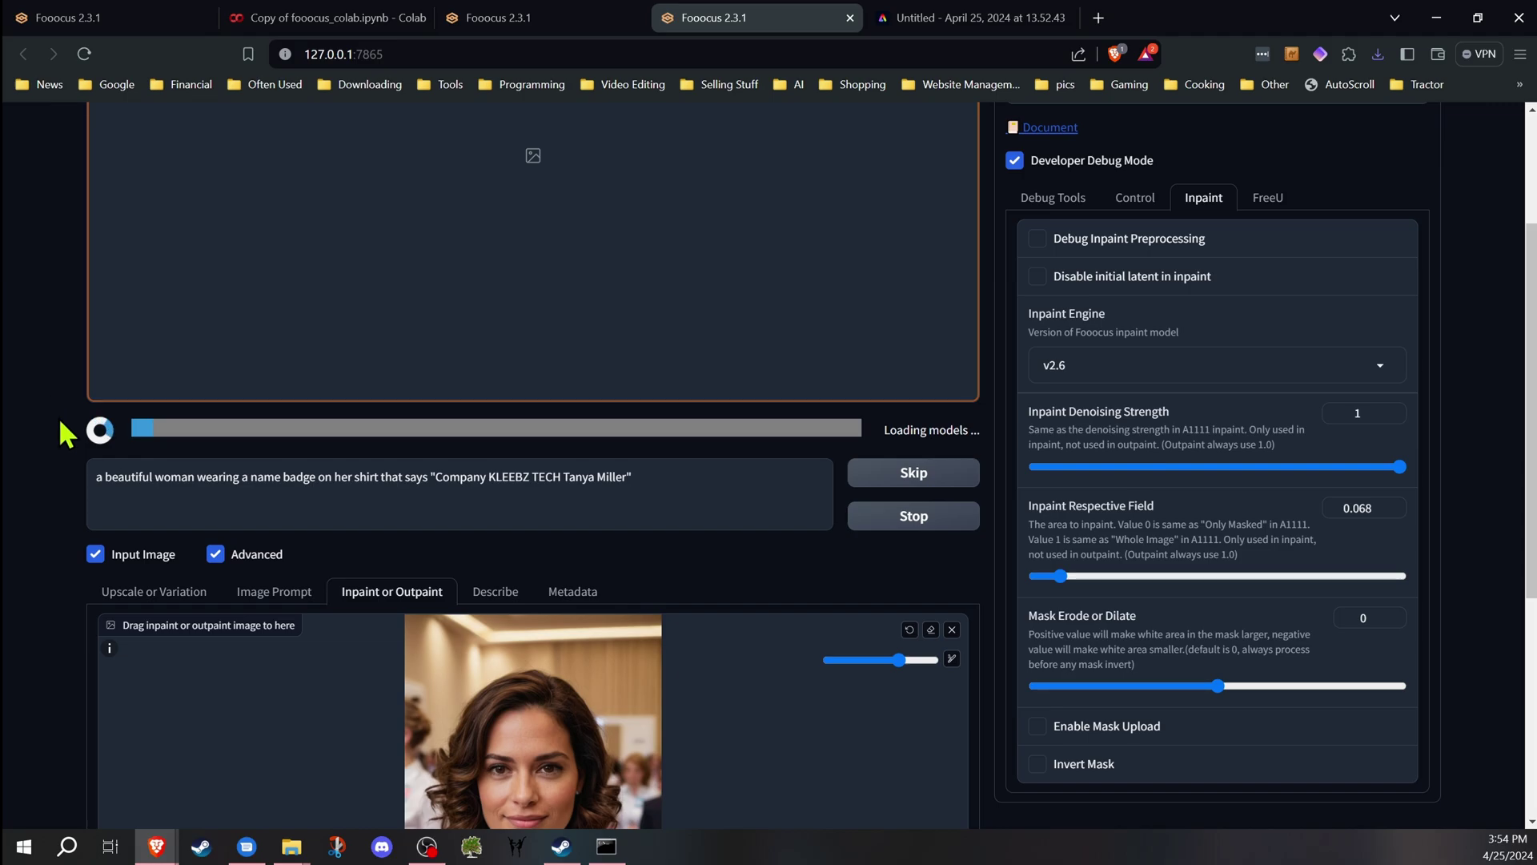
scroll(64, 432, up, 2)
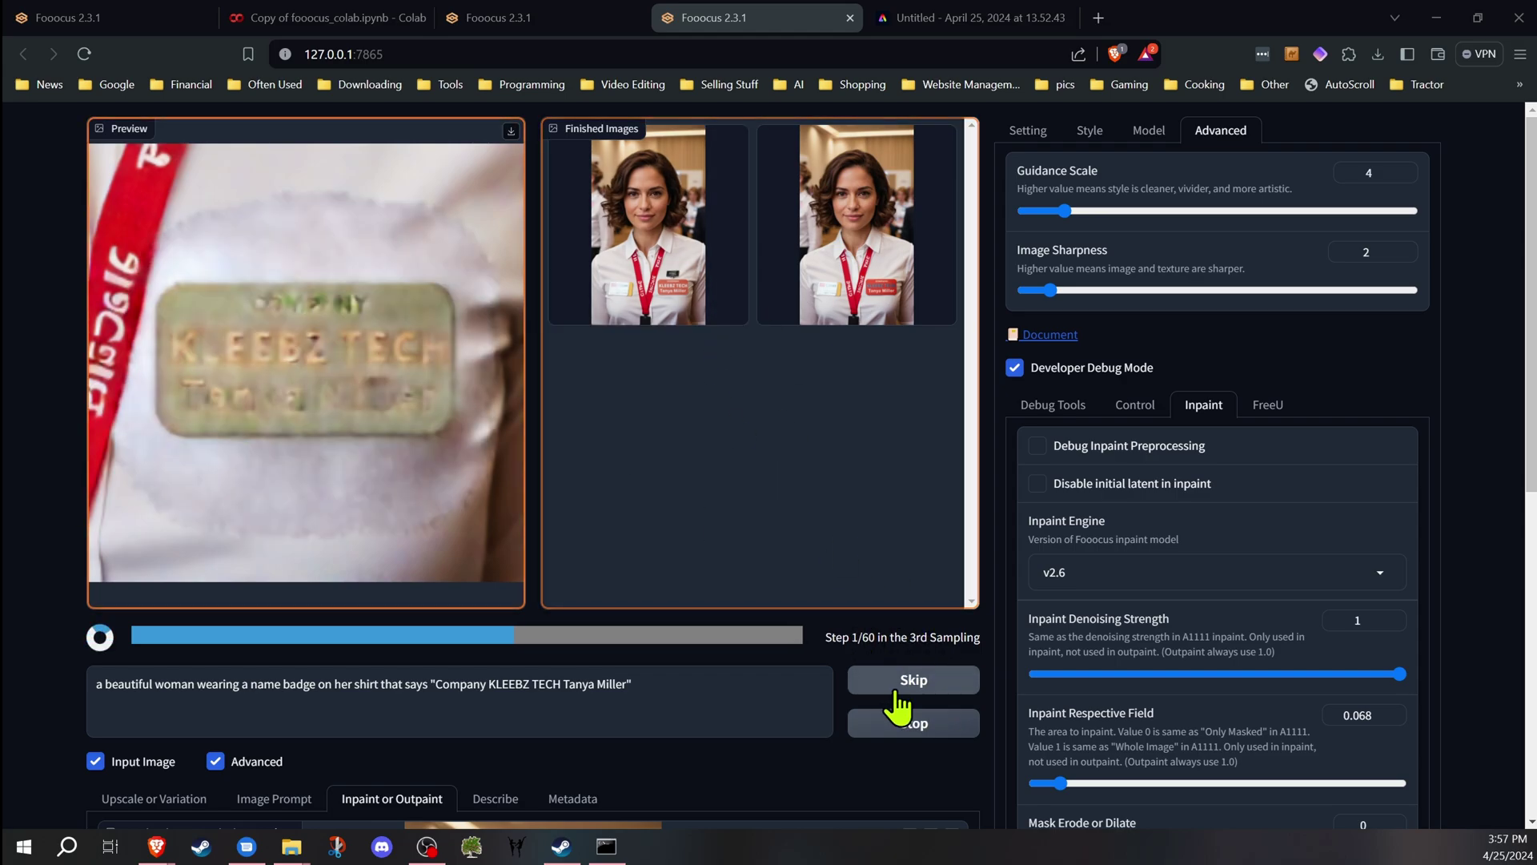
click(925, 725)
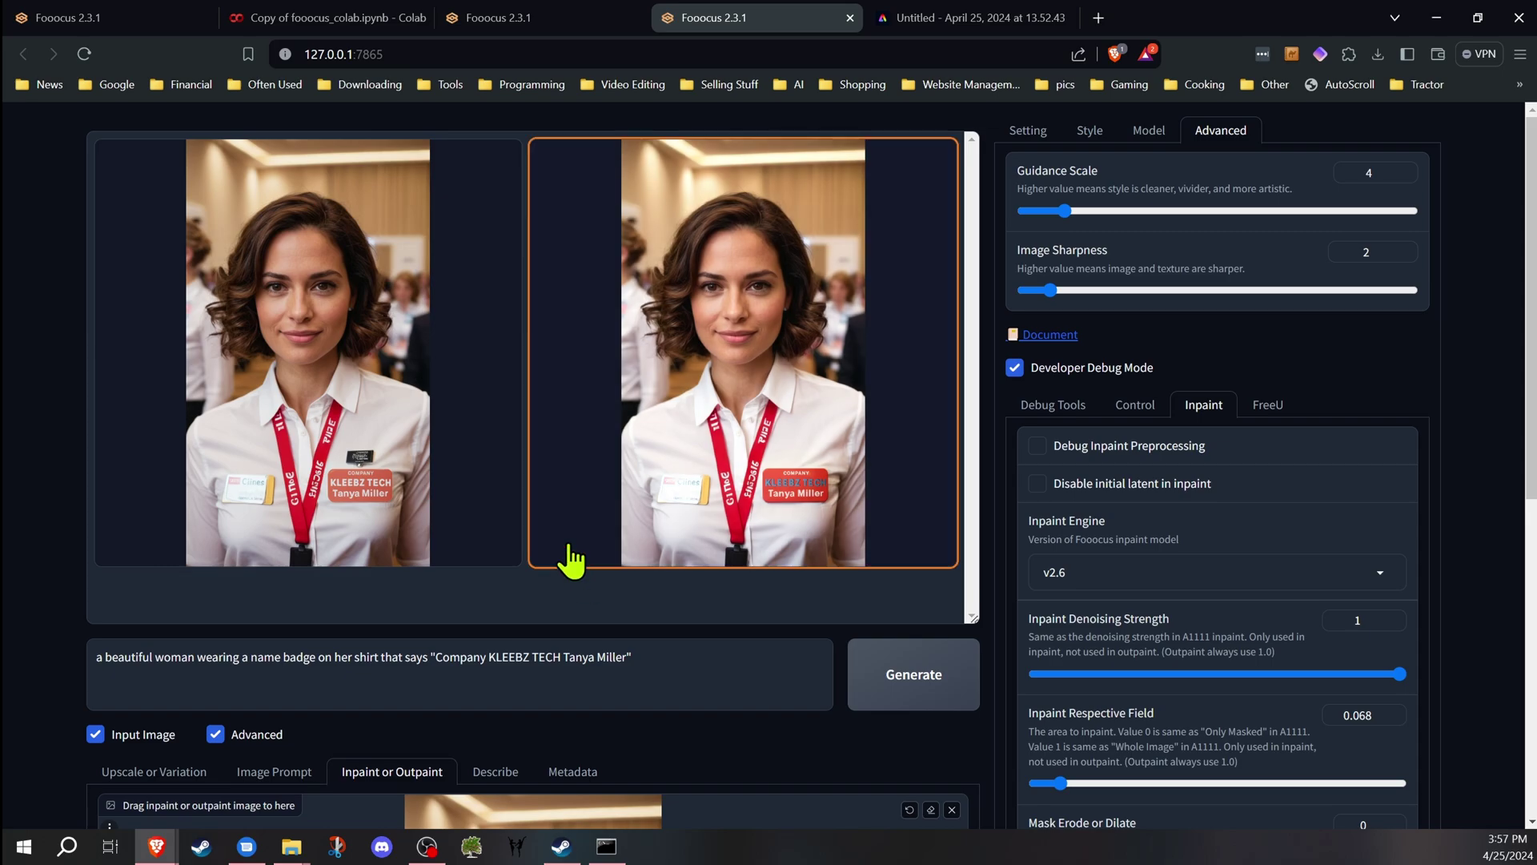
Step: View the generated images enlarged and open the second one in a new browser tab
click(432, 460)
click(560, 464)
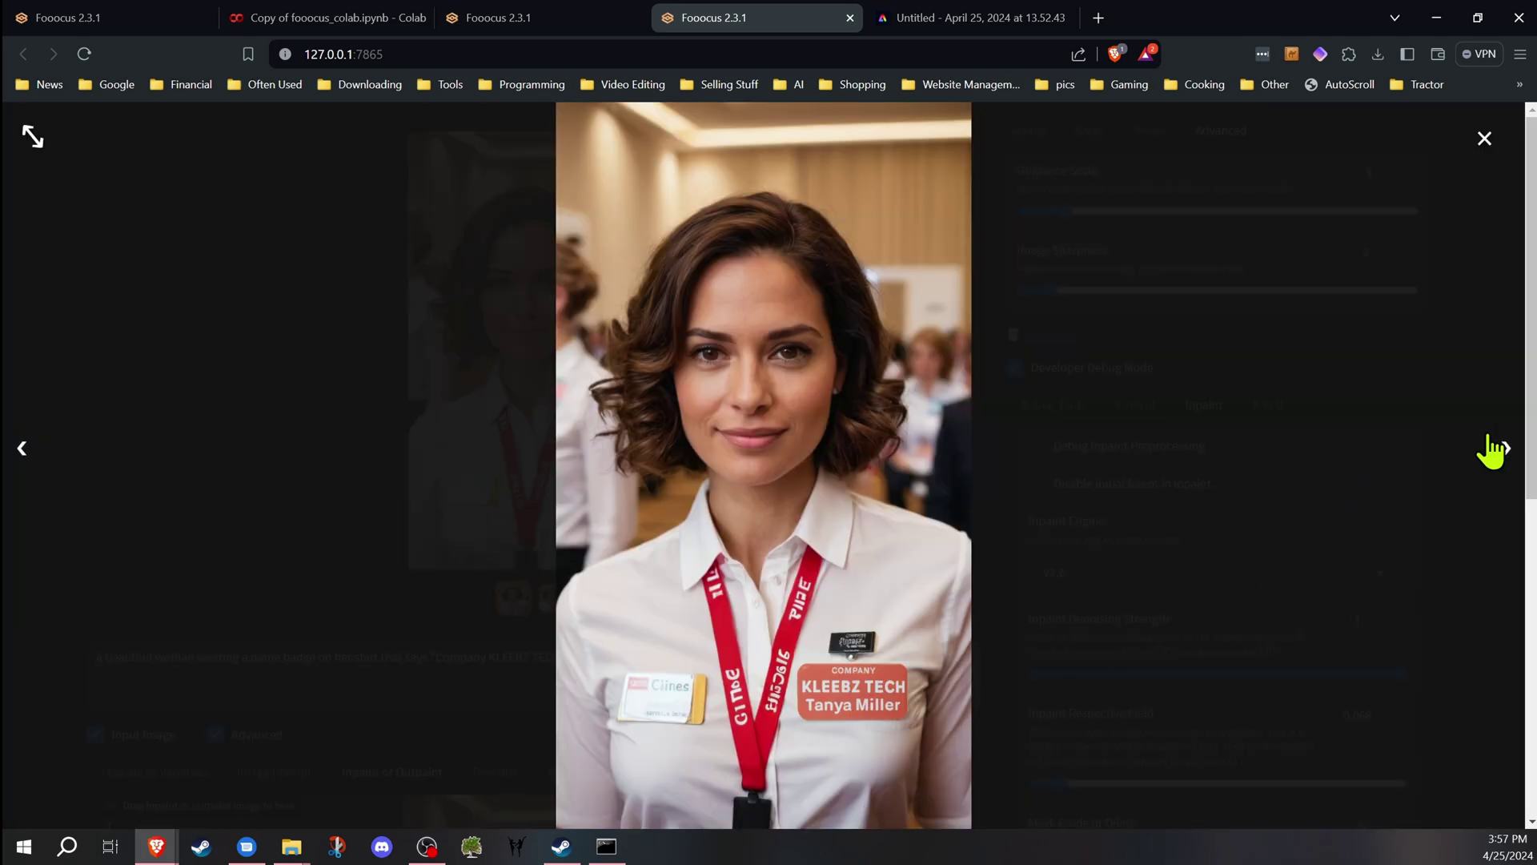
click(1505, 454)
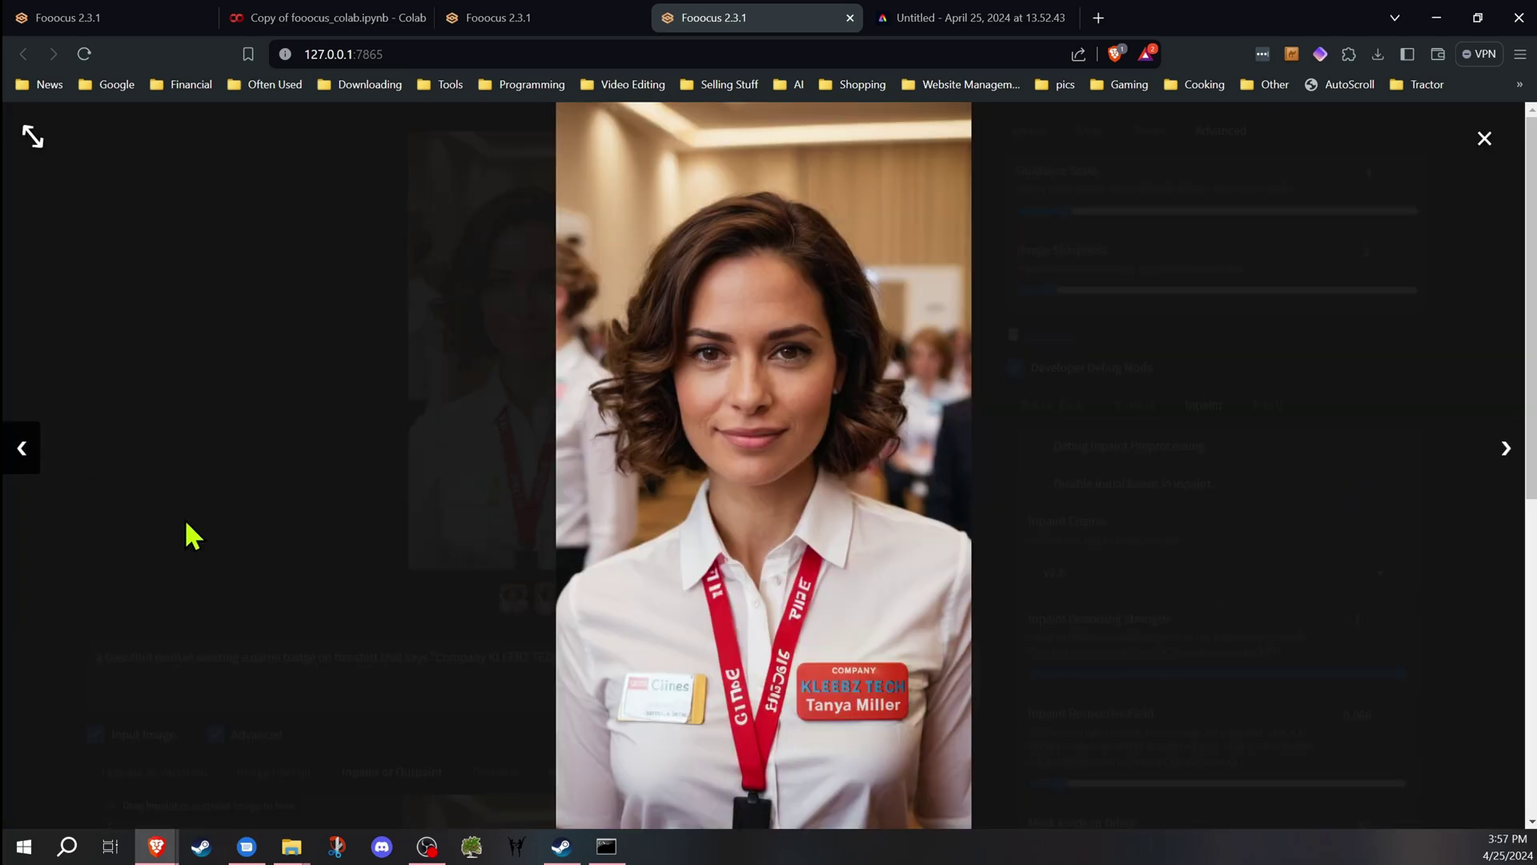
right_click(832, 700)
click(920, 517)
right_click(847, 583)
click(920, 596)
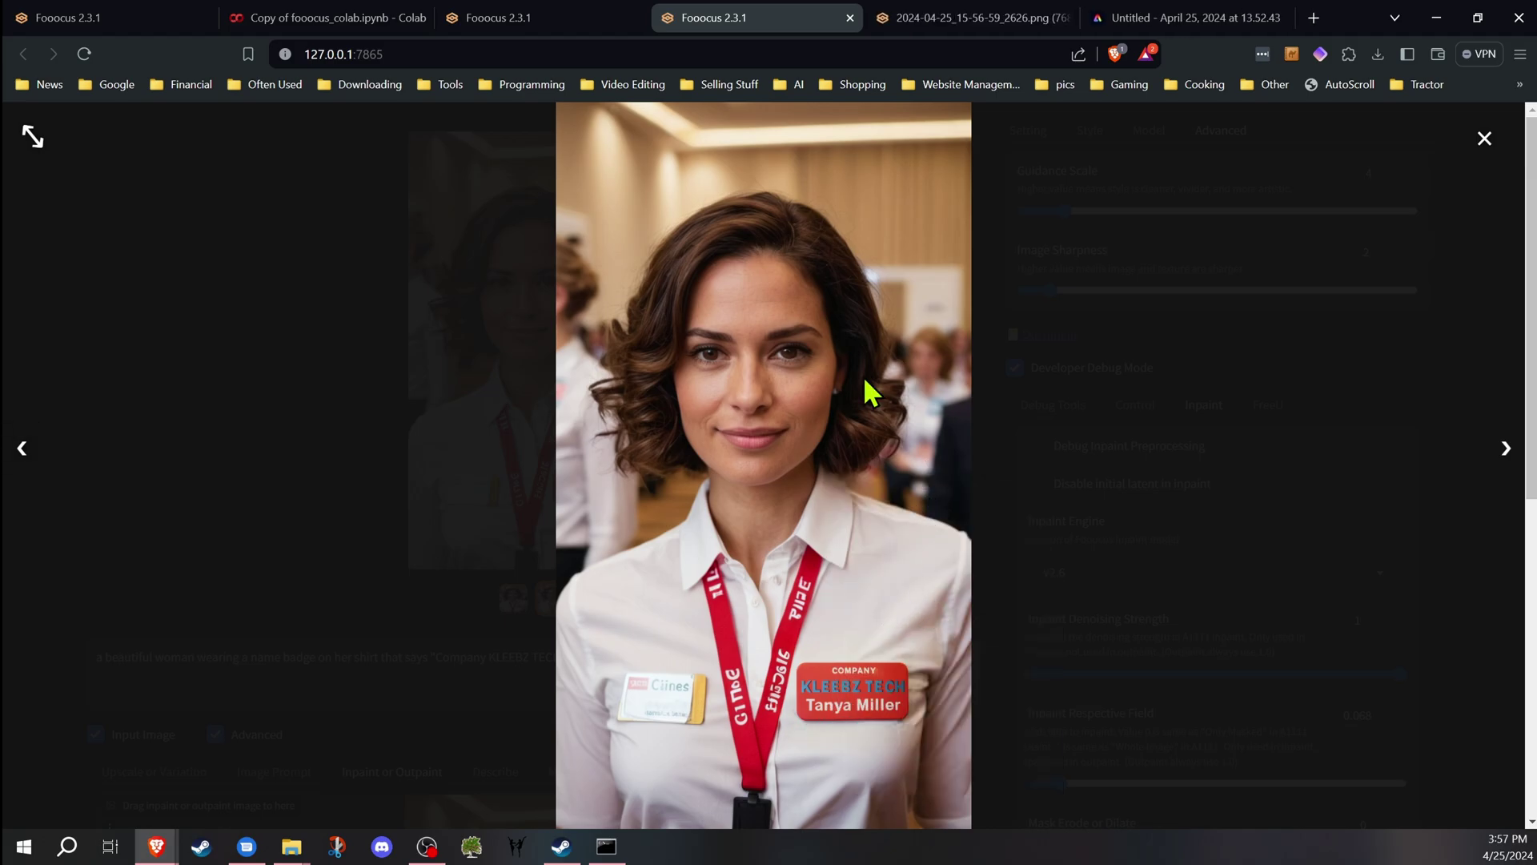
Step: Examine the badge lettering up close in the separately opened image, and return to Fooocus
click(1007, 22)
click(816, 522)
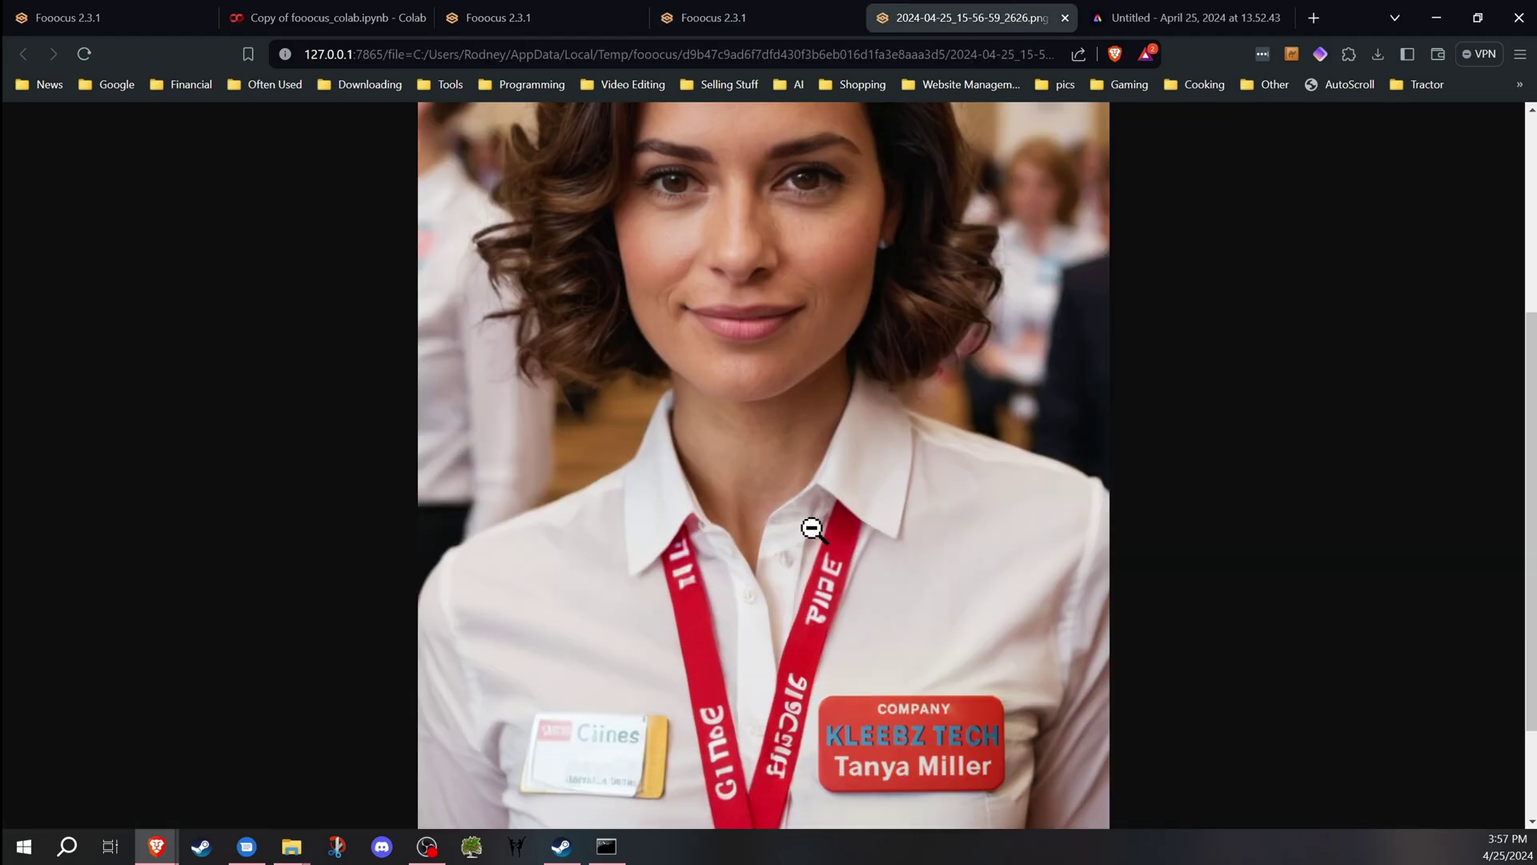
scroll(841, 529, down, 2)
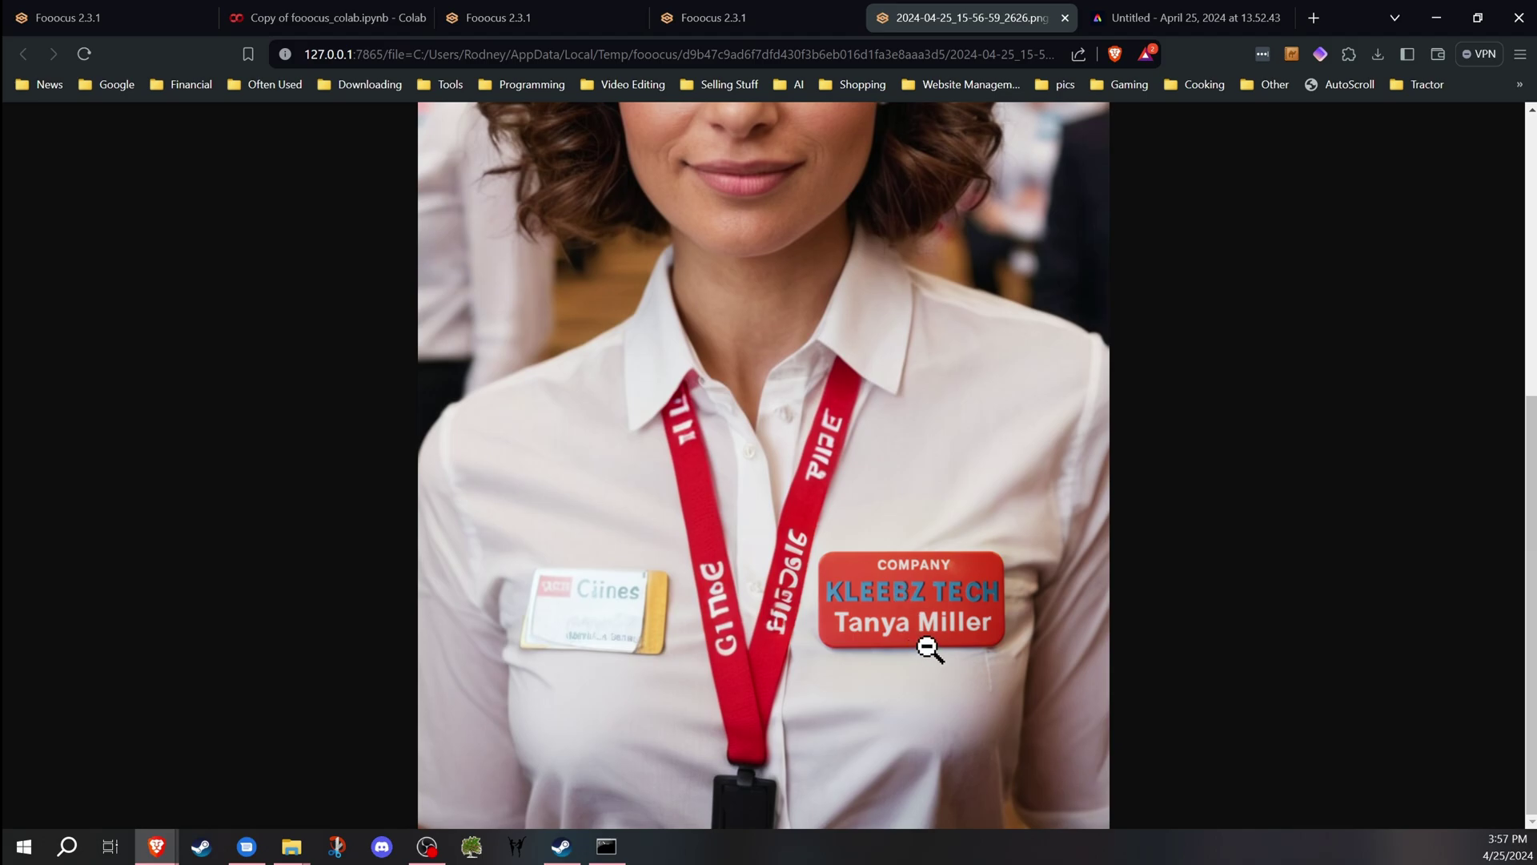
scroll(928, 645, up, 2)
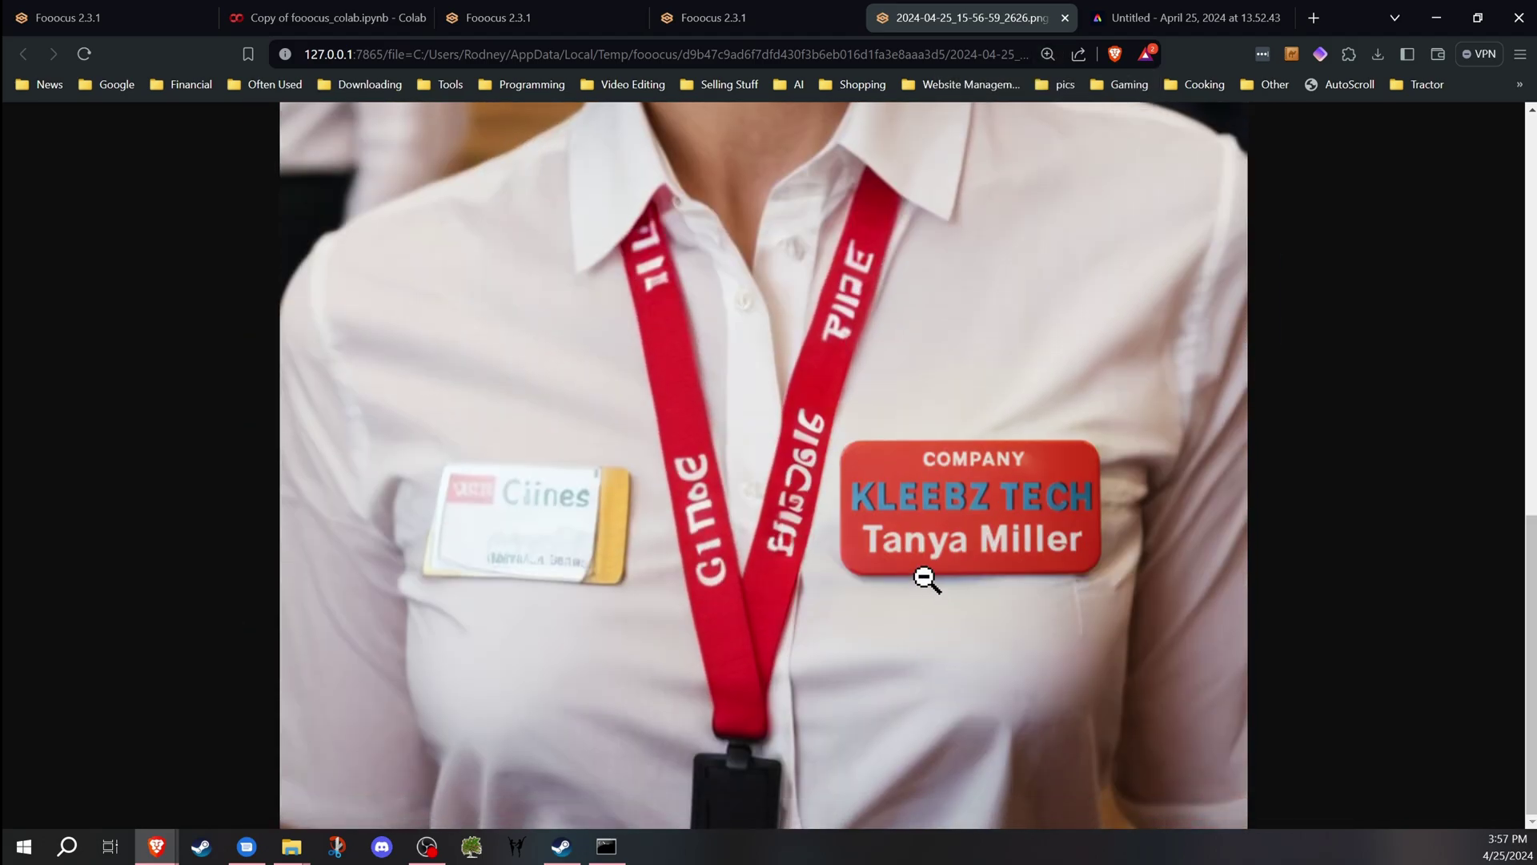
scroll(872, 561, down, 3)
key(ctrl+shift+Tab)
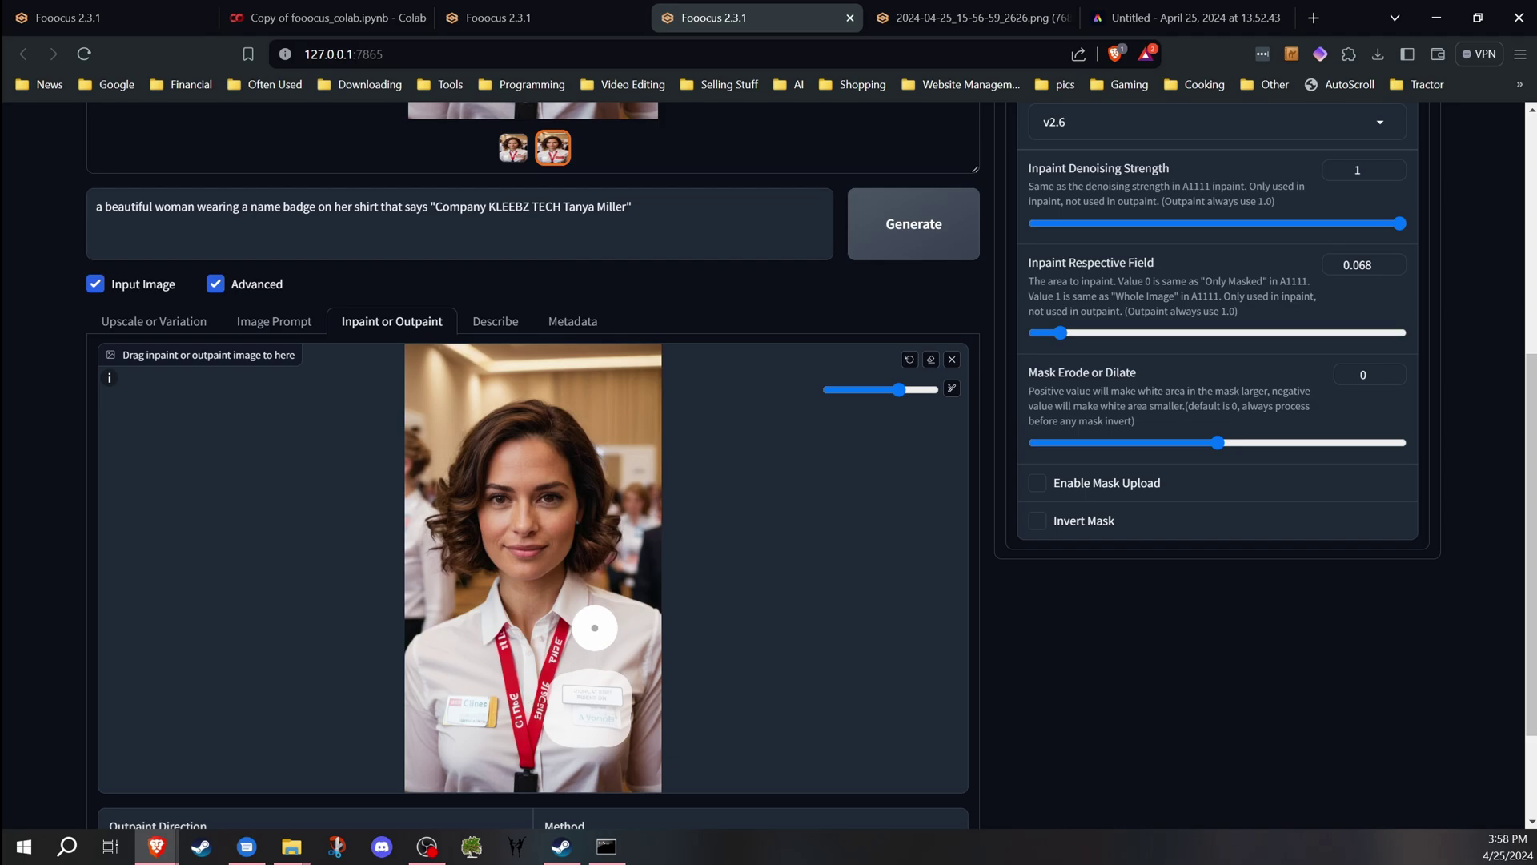
scroll(594, 628, up, 3)
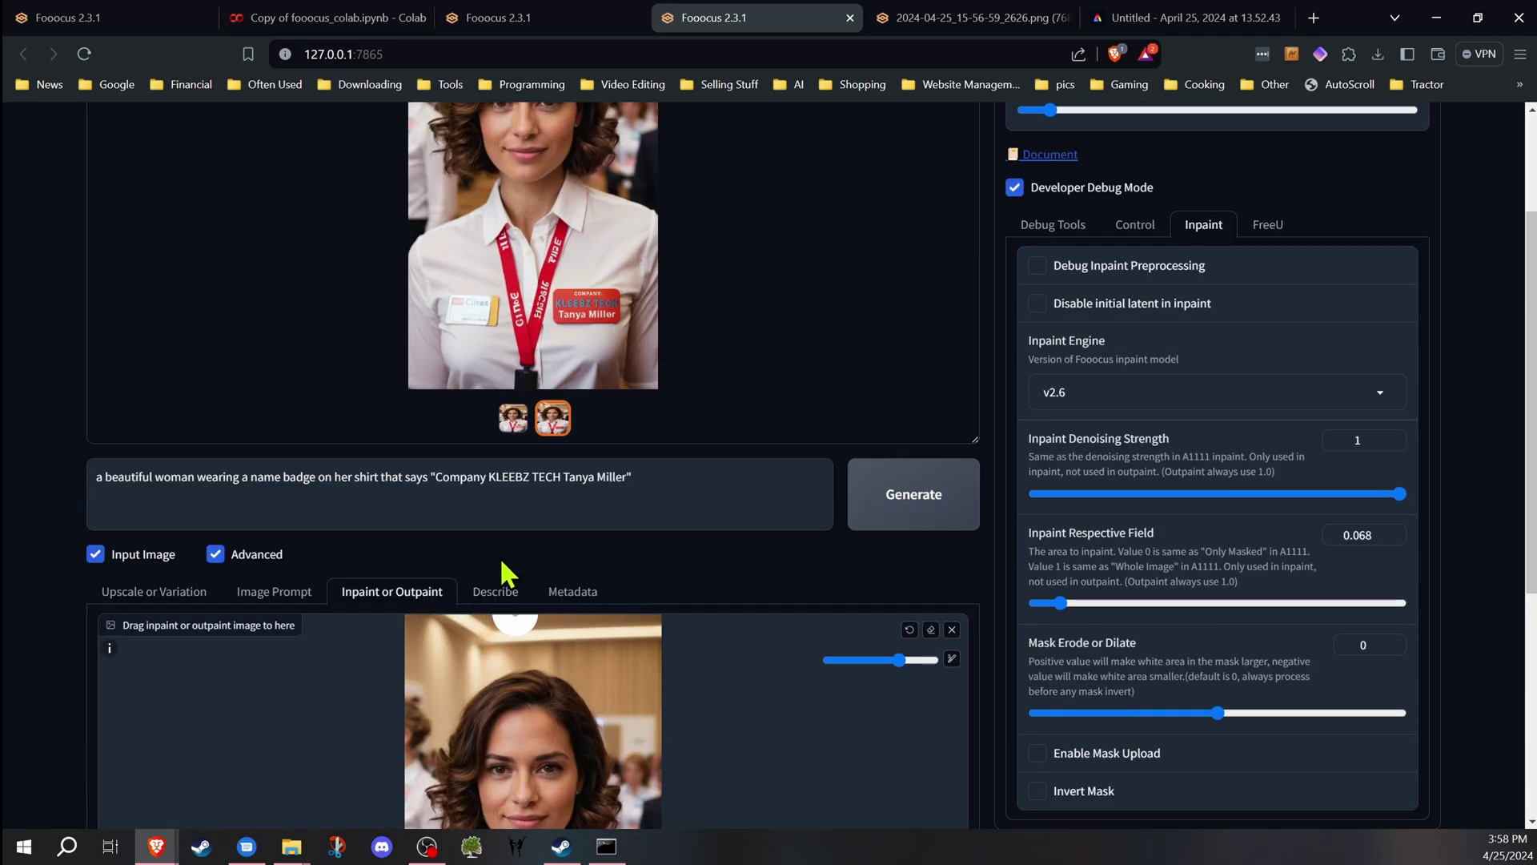
scroll(502, 570, down, 3)
scroll(502, 446, up, 1)
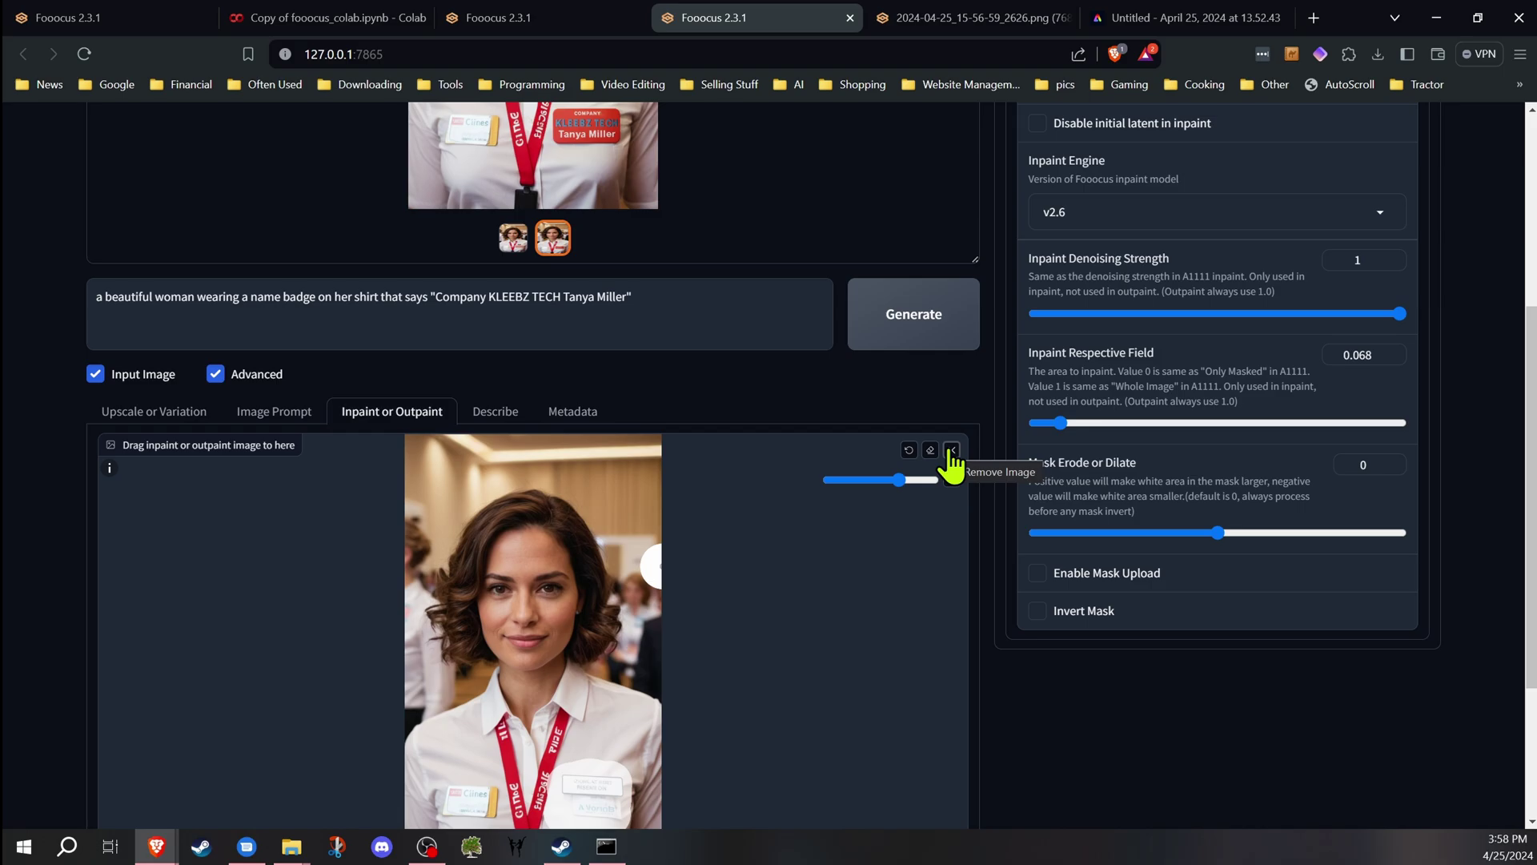
scroll(560, 591, down, 2)
drag(572, 624, 601, 600)
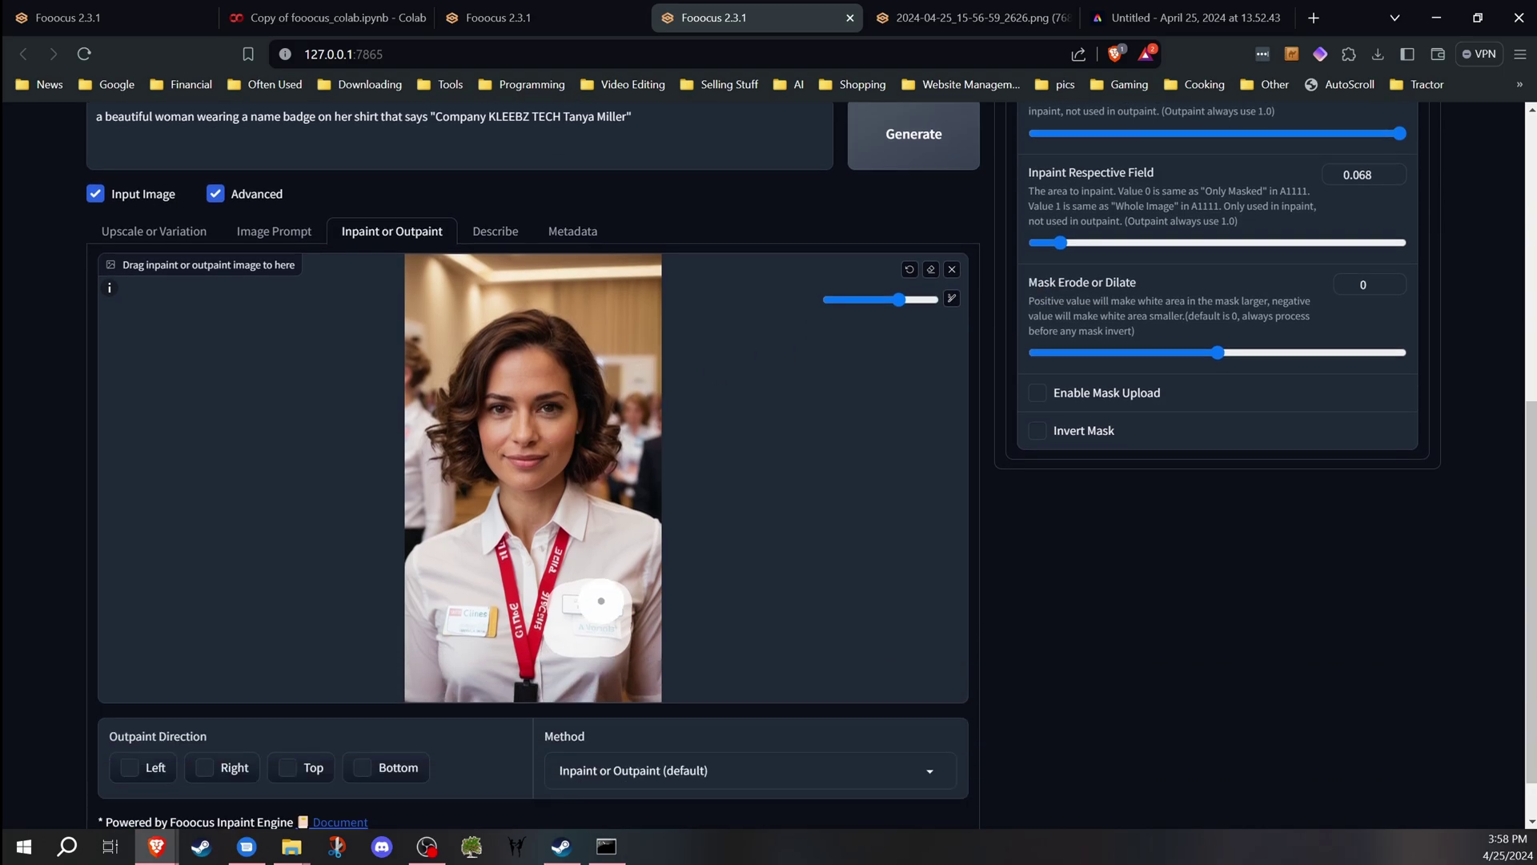
scroll(602, 600, up, 2)
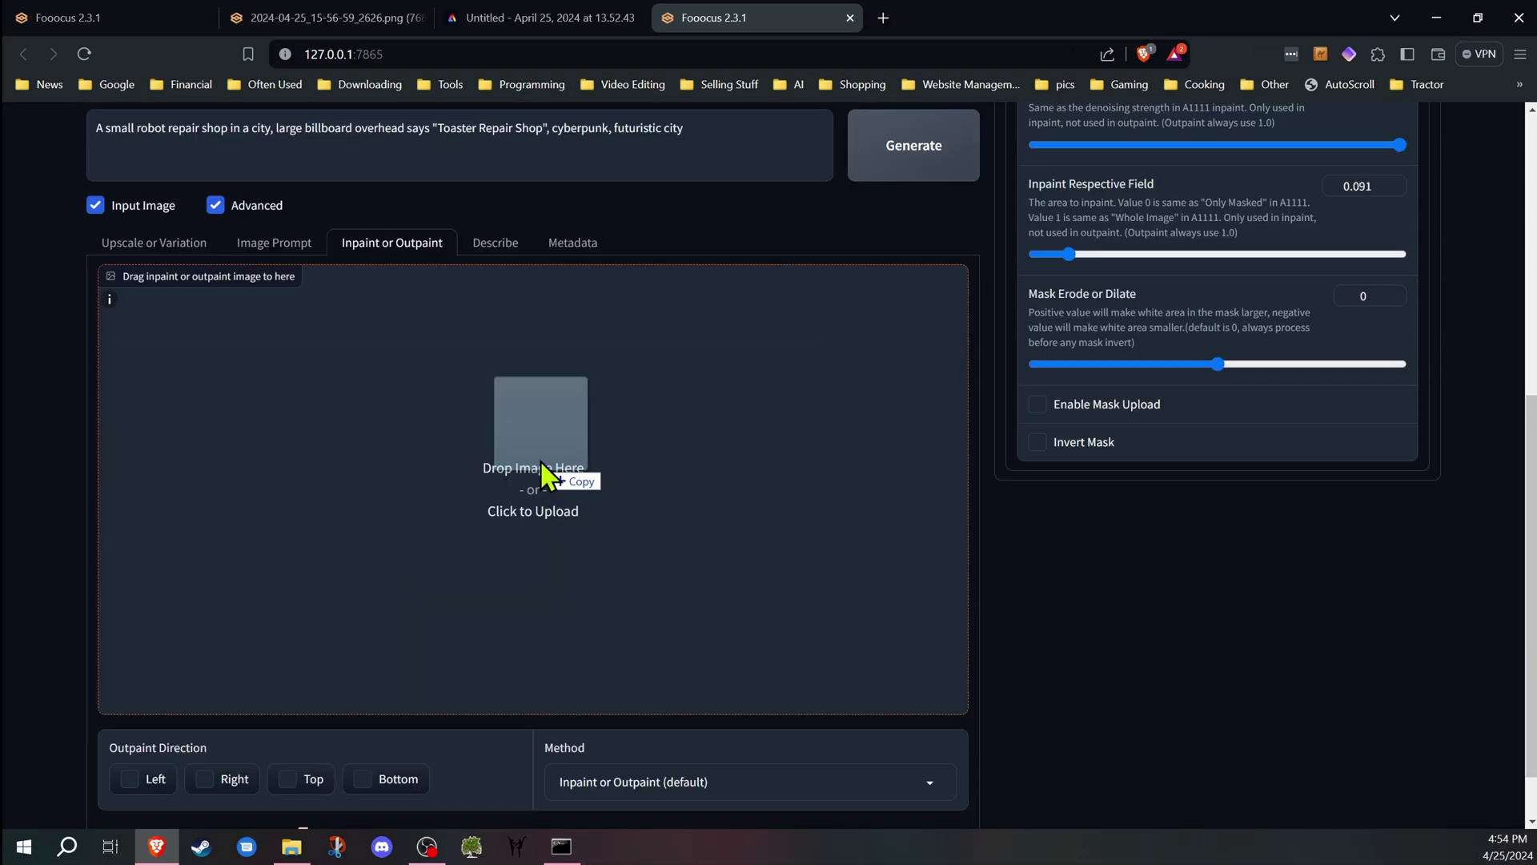
Step: Load the cyberpunk robot repair shop image for inpainting and set the Inpaint Respective Field to 0.058
drag(549, 481, 569, 452)
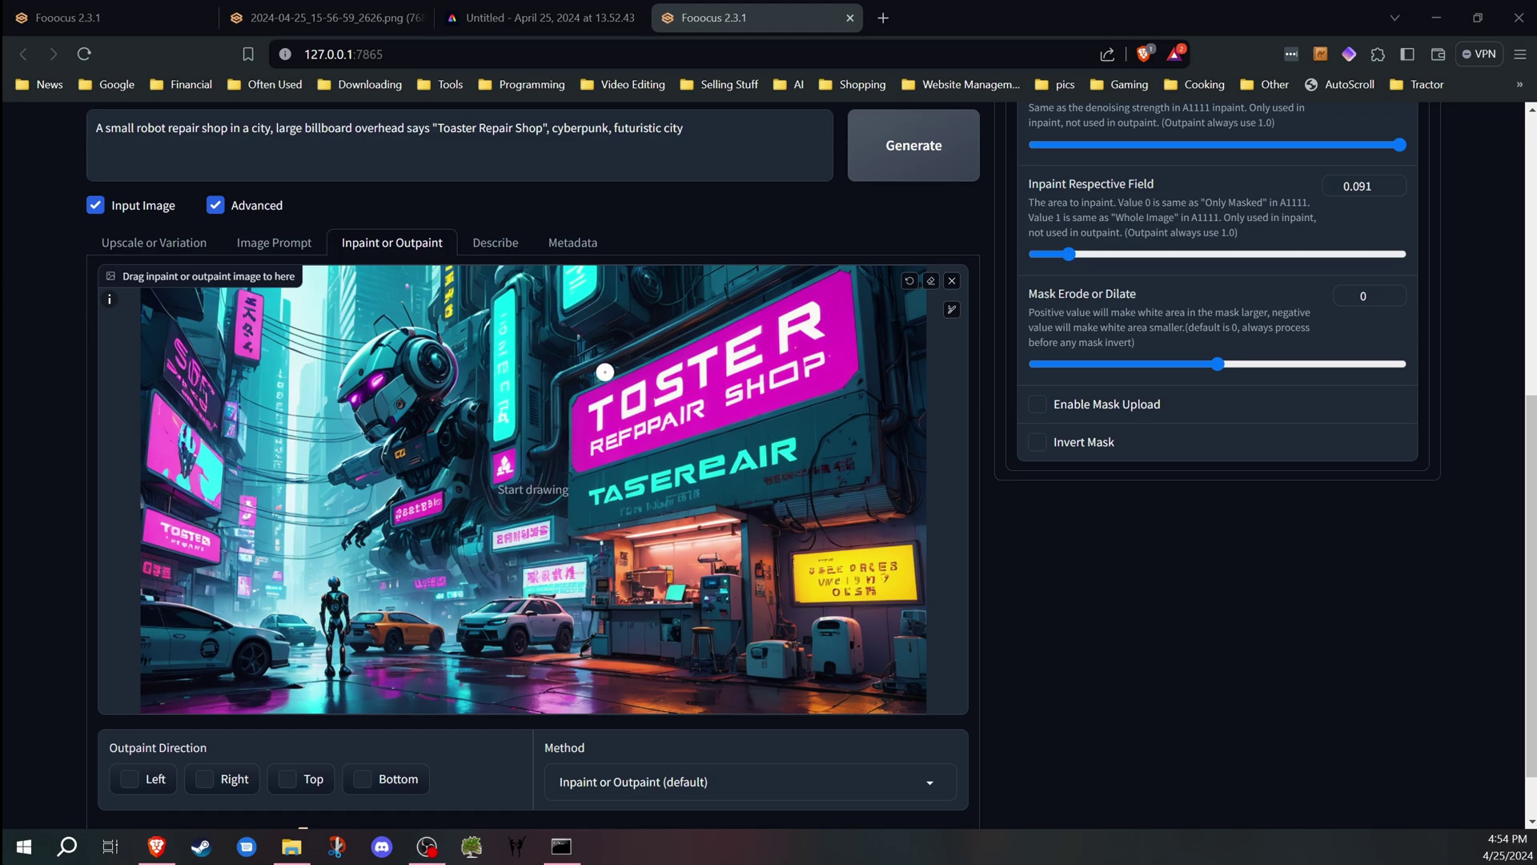
scroll(34, 453, up, 6)
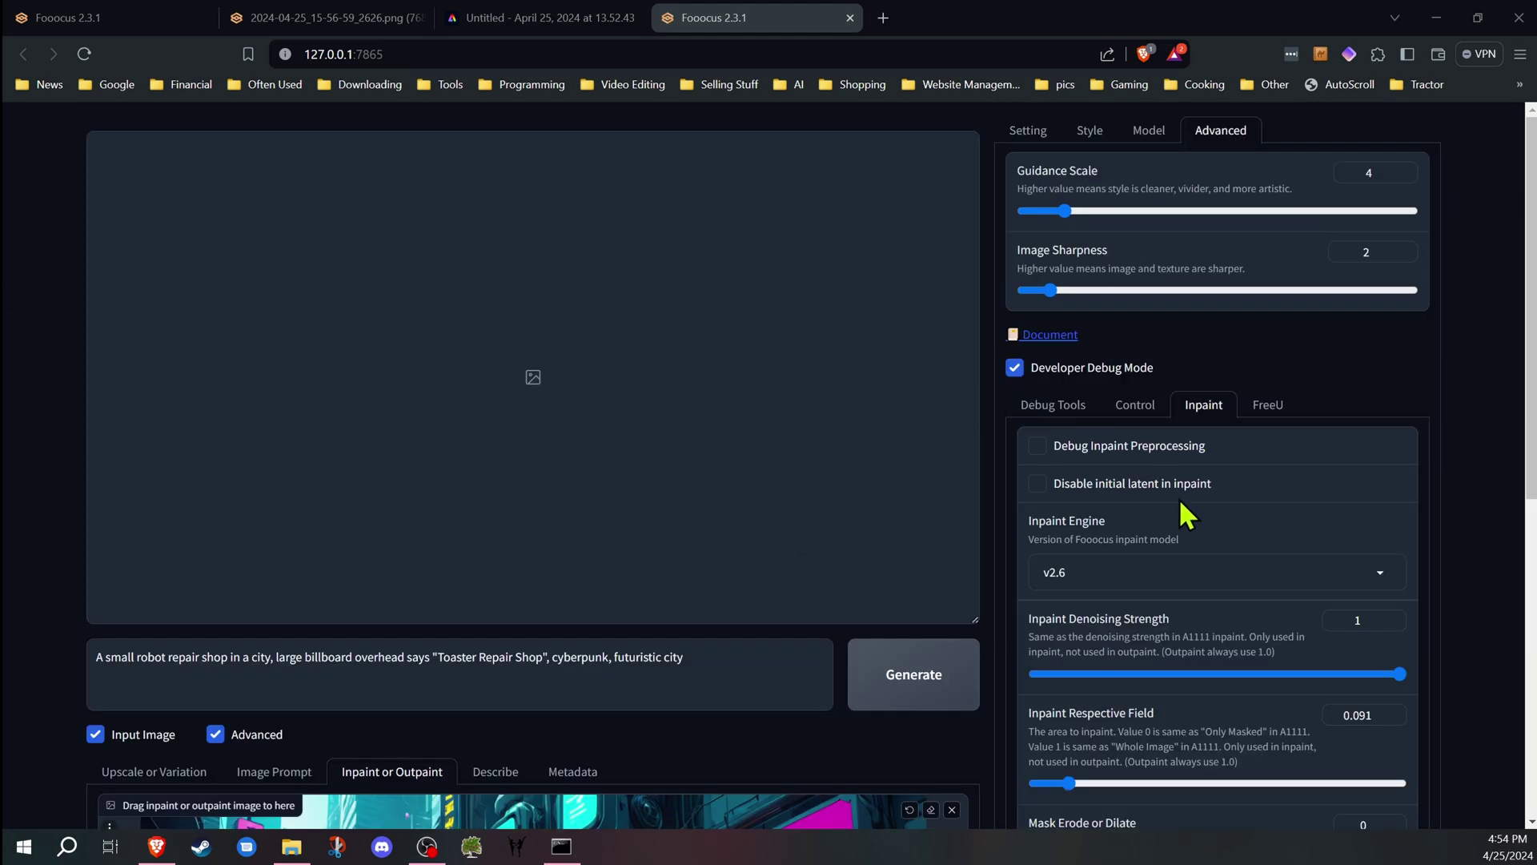
scroll(1185, 512, down, 4)
drag(1073, 438, 1064, 437)
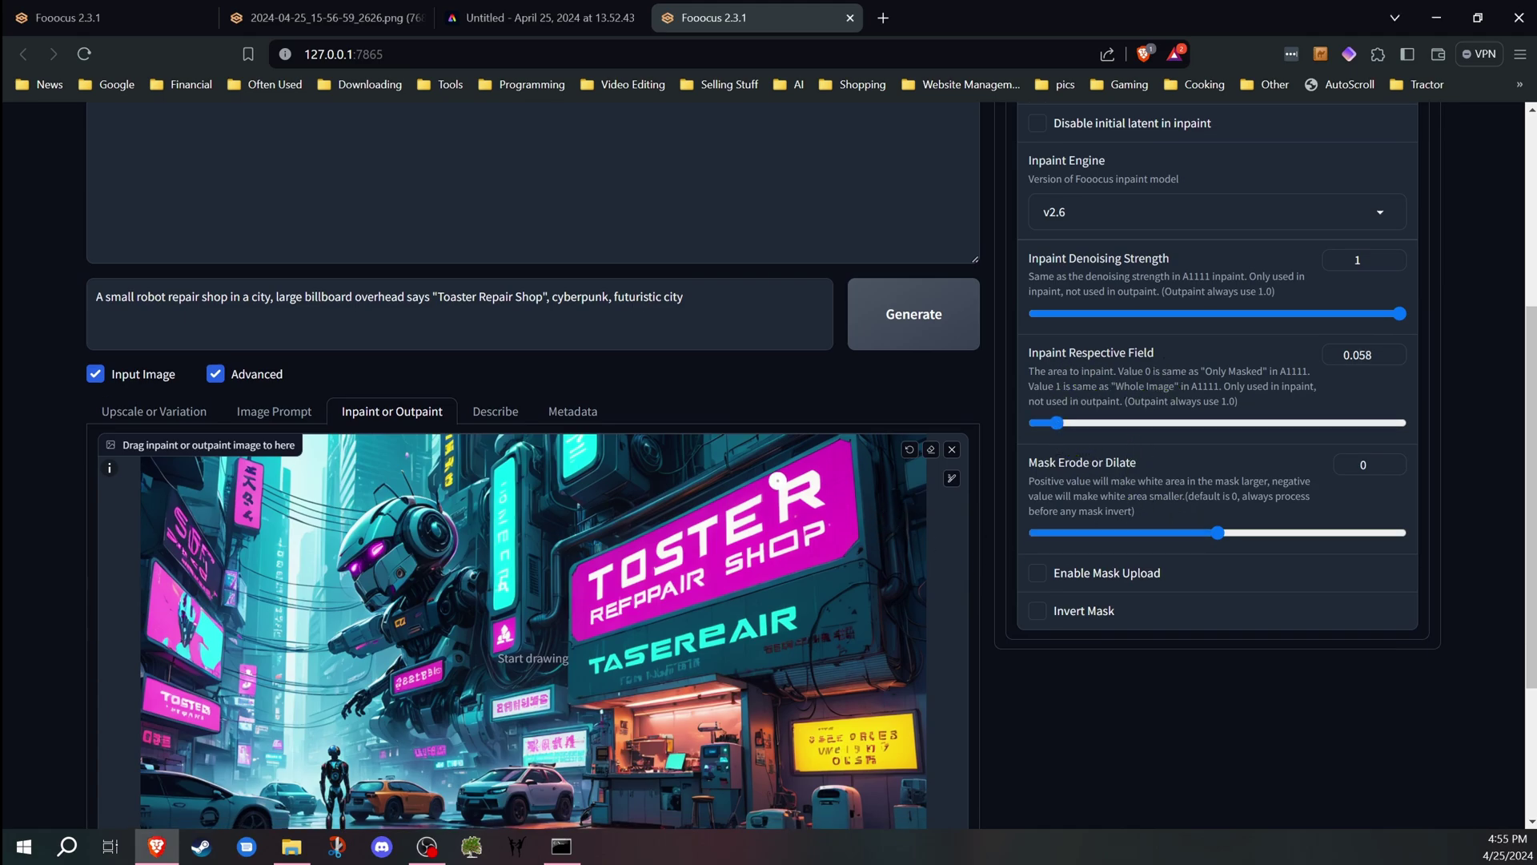
Step: Enlarge the mask brush and paint over the whole pink billboard above the shop
click(952, 480)
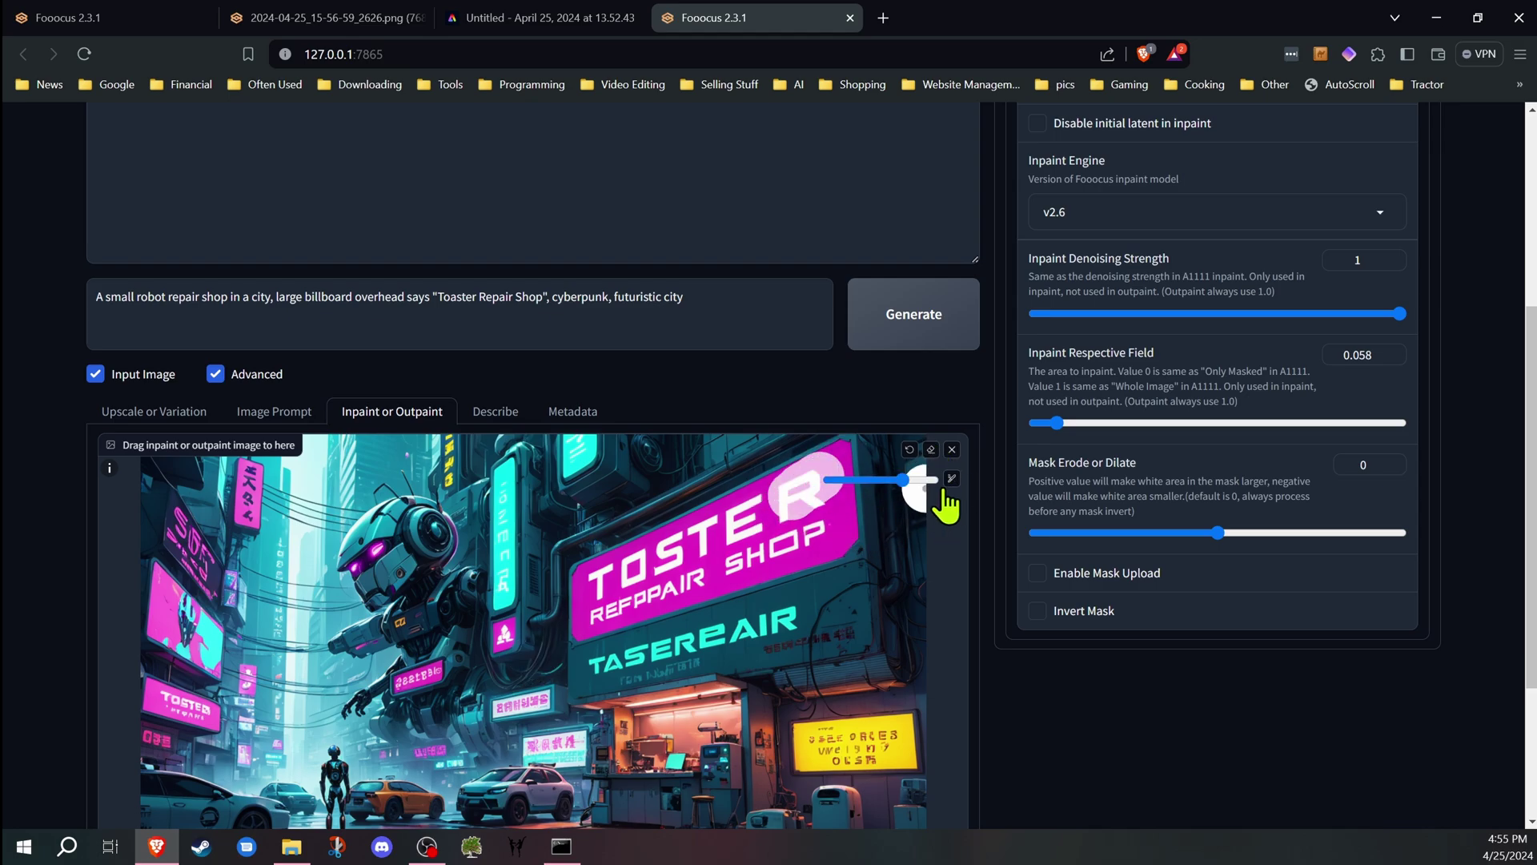
drag(945, 500, 531, 497)
scroll(628, 521, down, 3)
scroll(627, 521, up, 3)
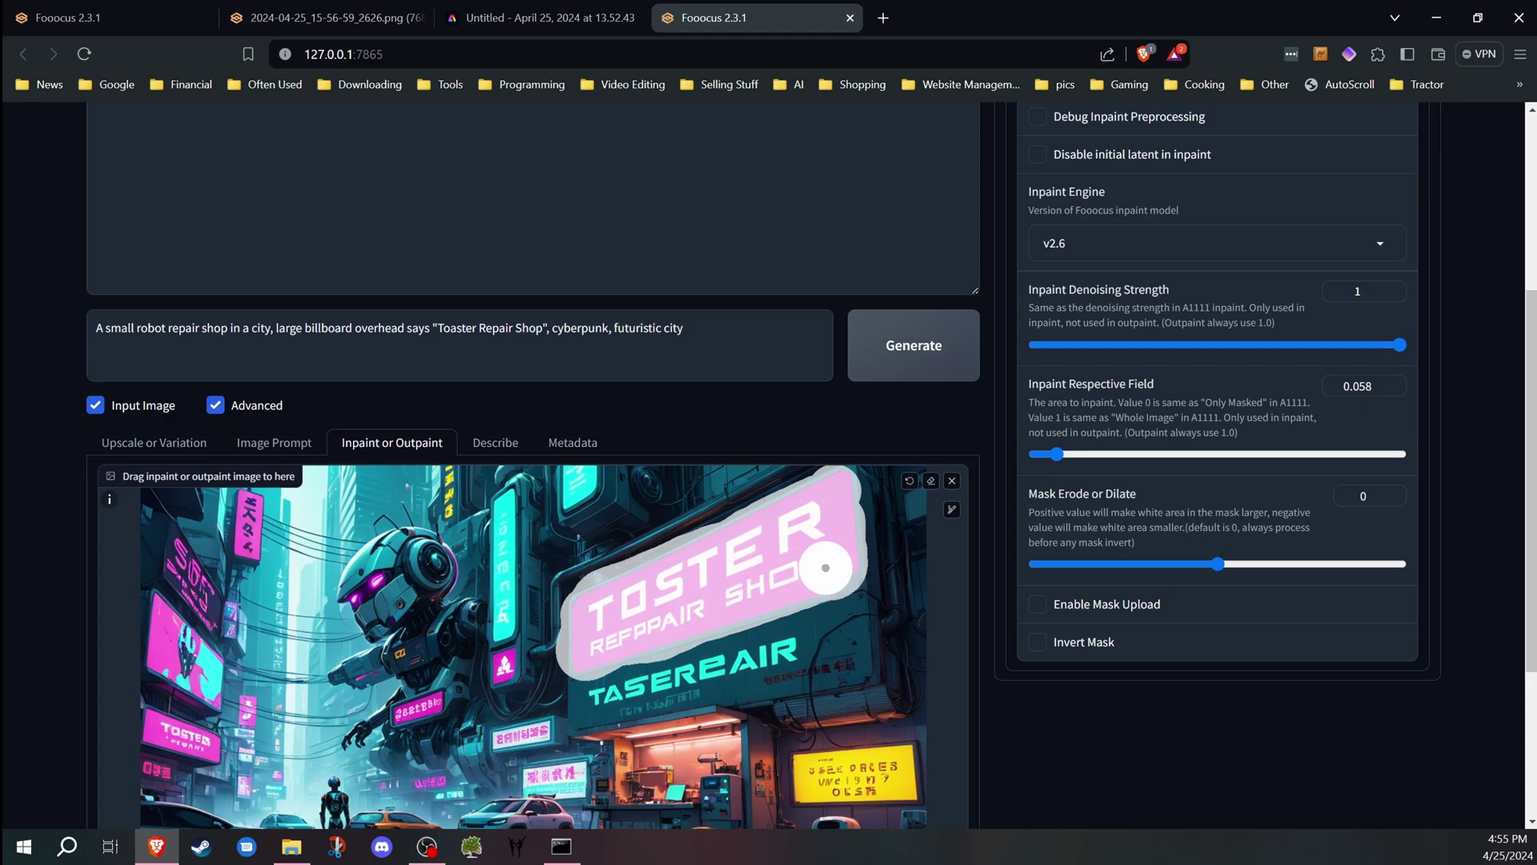
scroll(532, 553, down, 2)
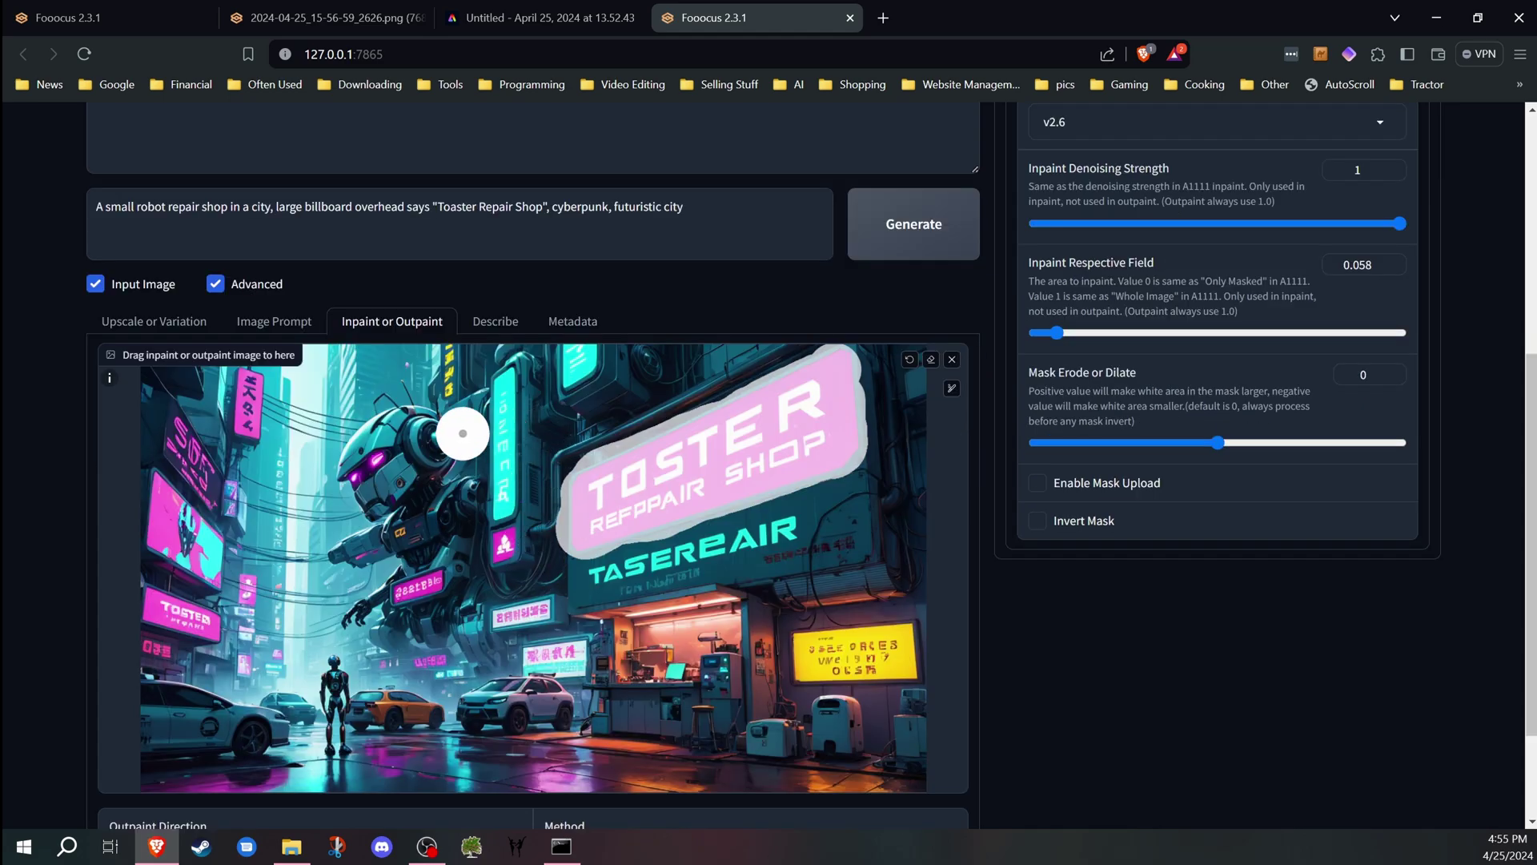
scroll(419, 491, up, 3)
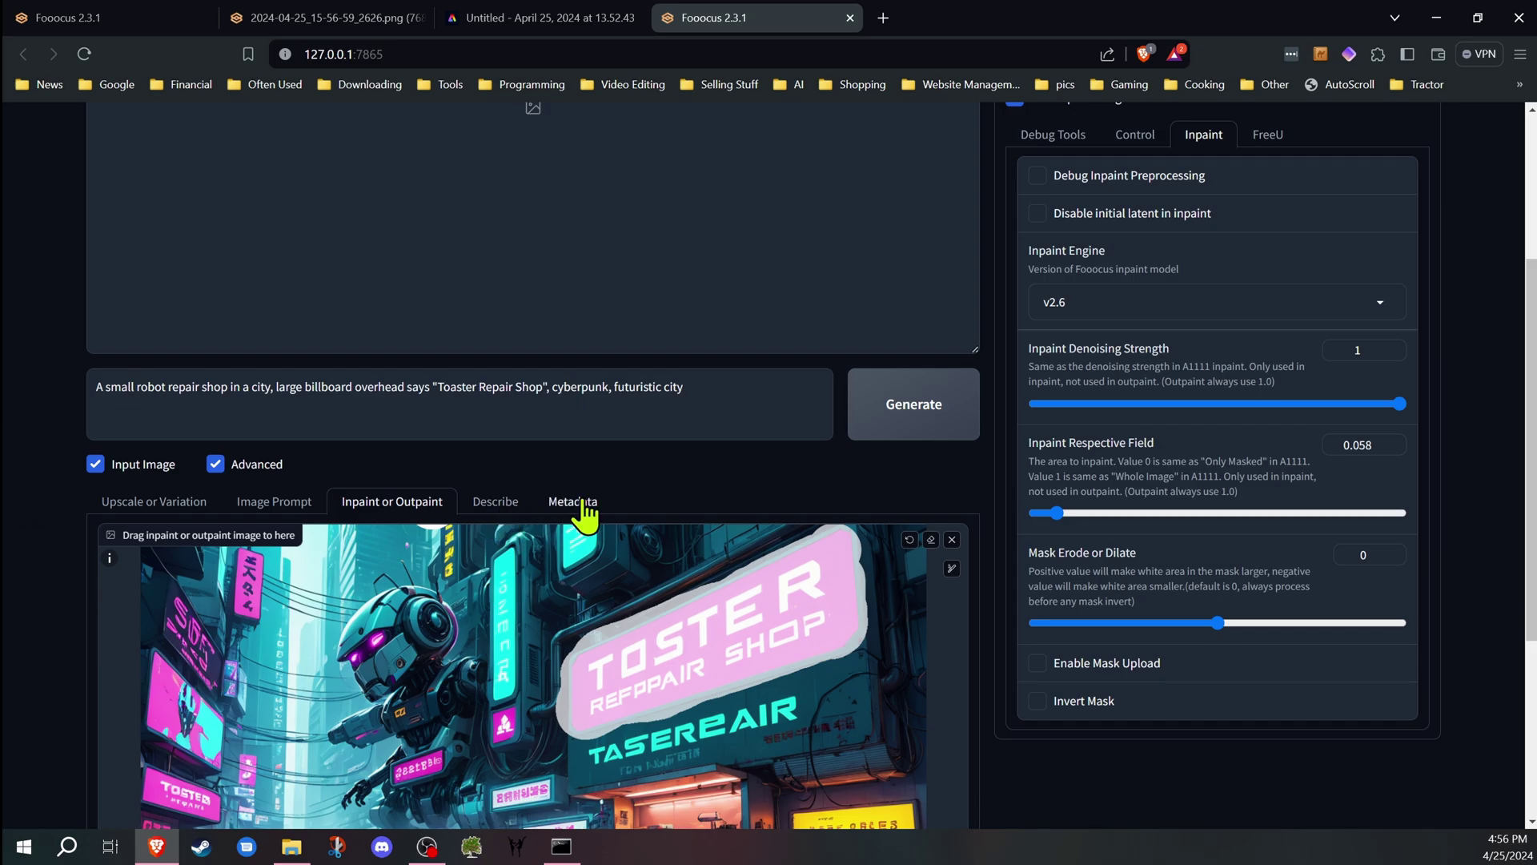
Step: Run the inpaint generation long enough to capture a screenshot of the previewed billboard region, and stop it
click(917, 412)
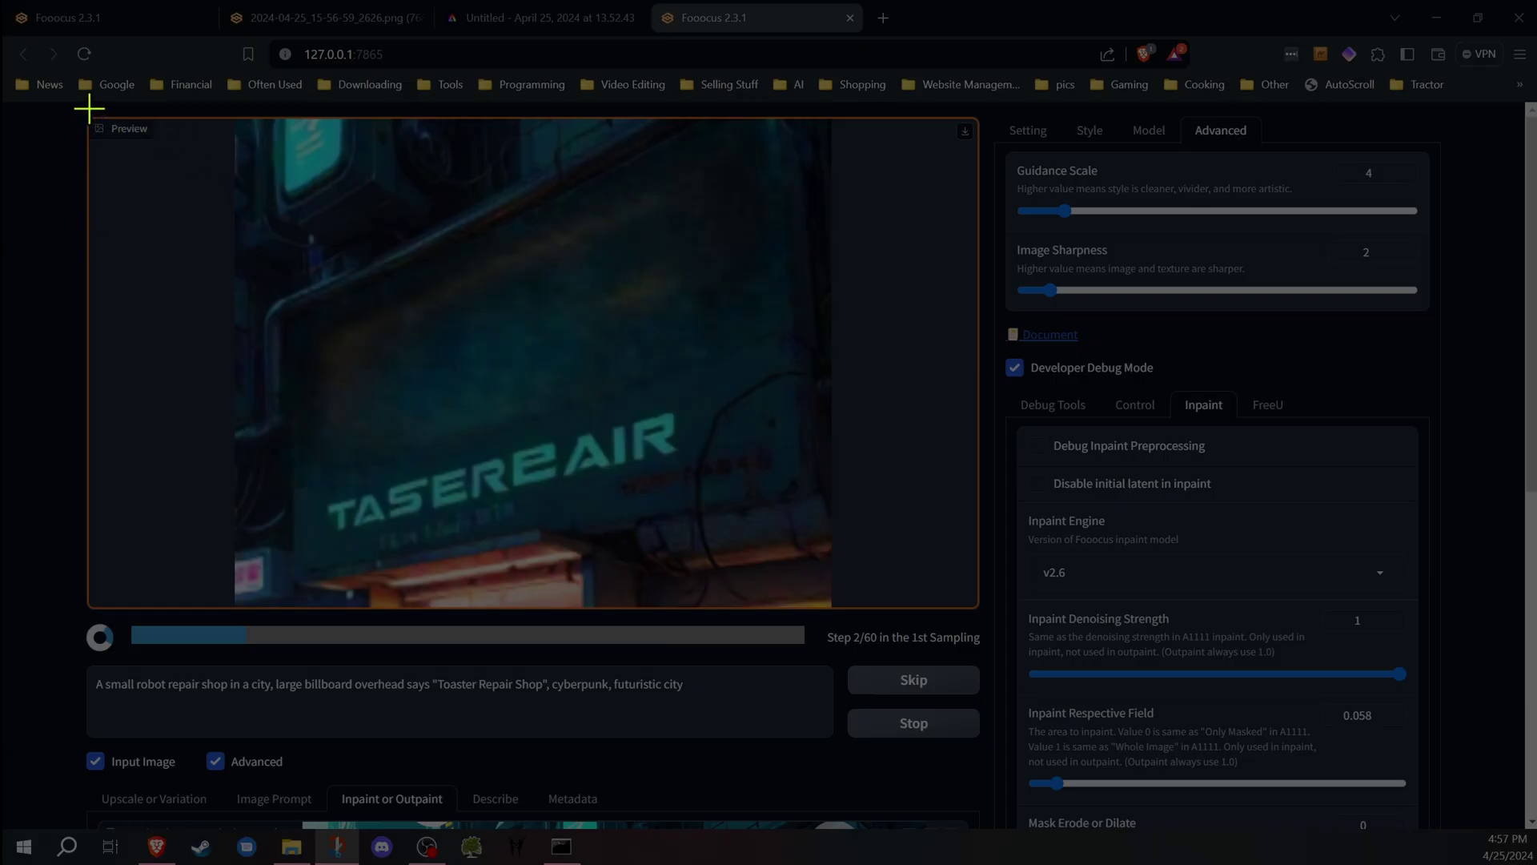
drag(208, 105, 876, 647)
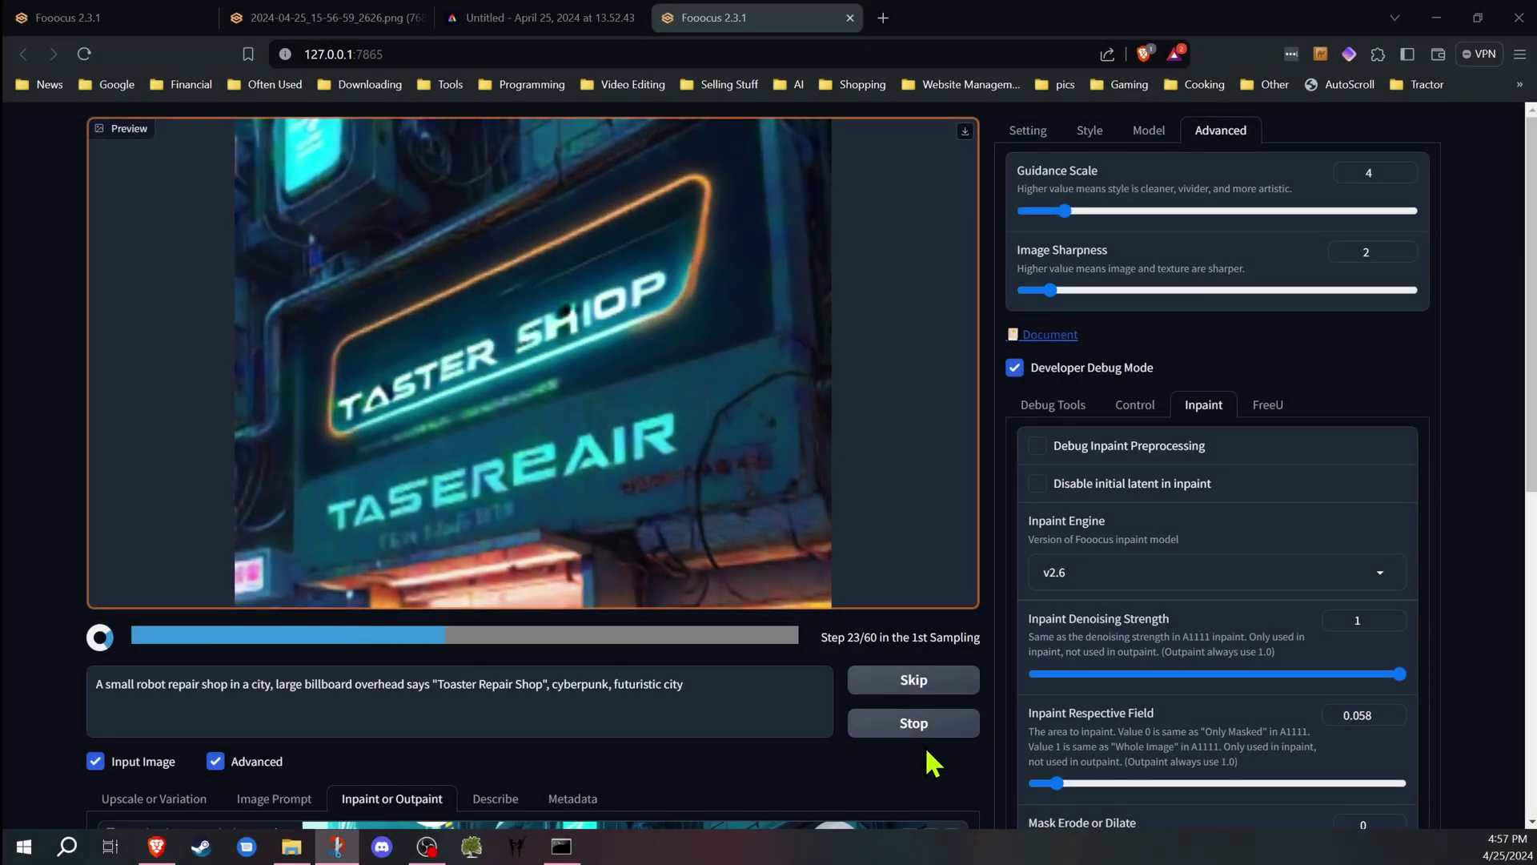
click(912, 725)
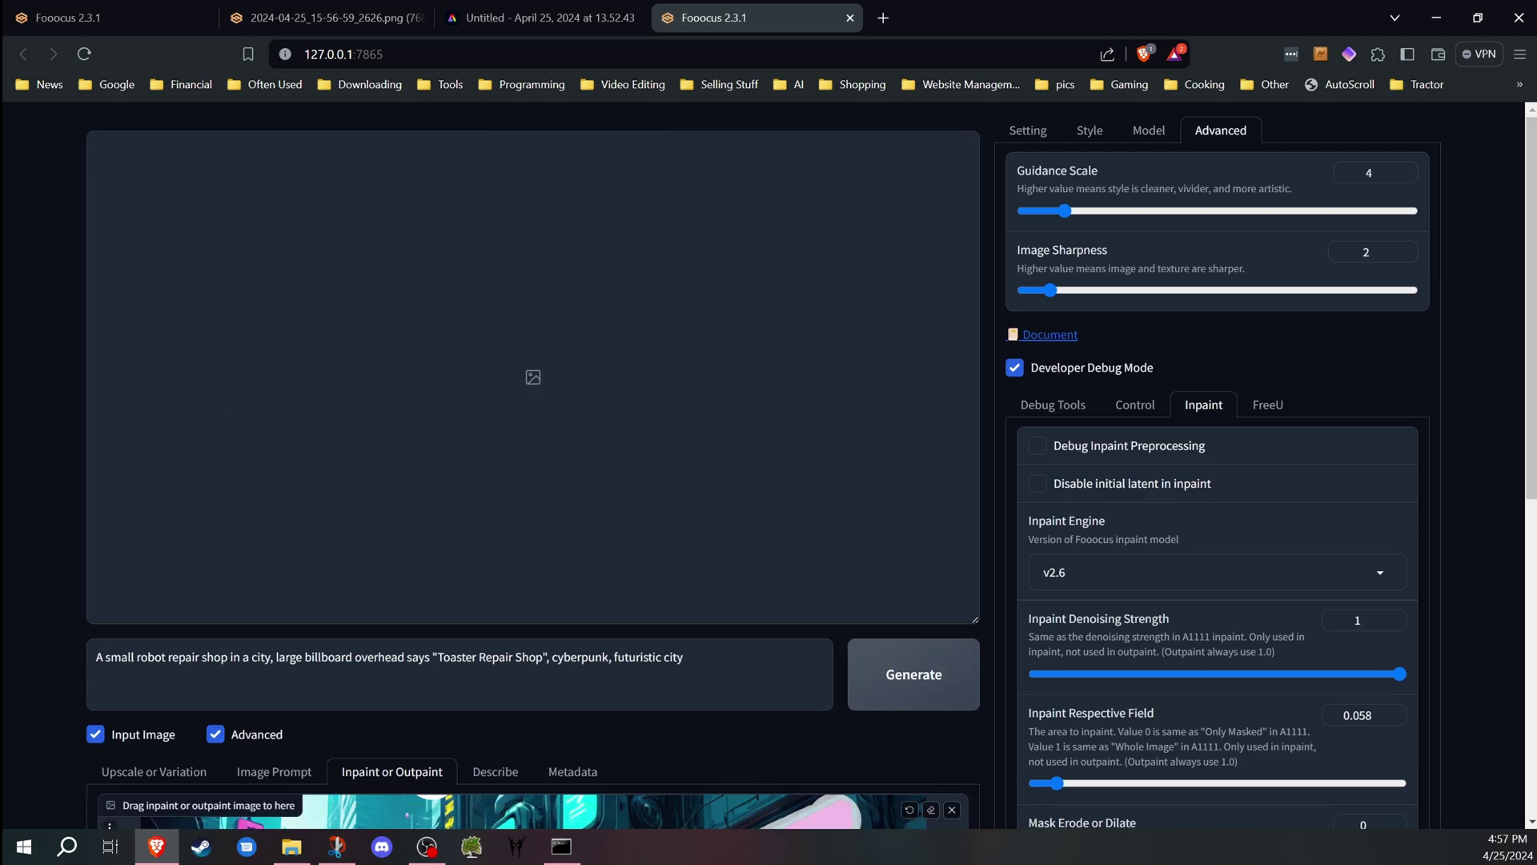
Step: Switch to the robot repair shop image in GIMP and maximize its window for editing the billboard
key(alt+Tab)
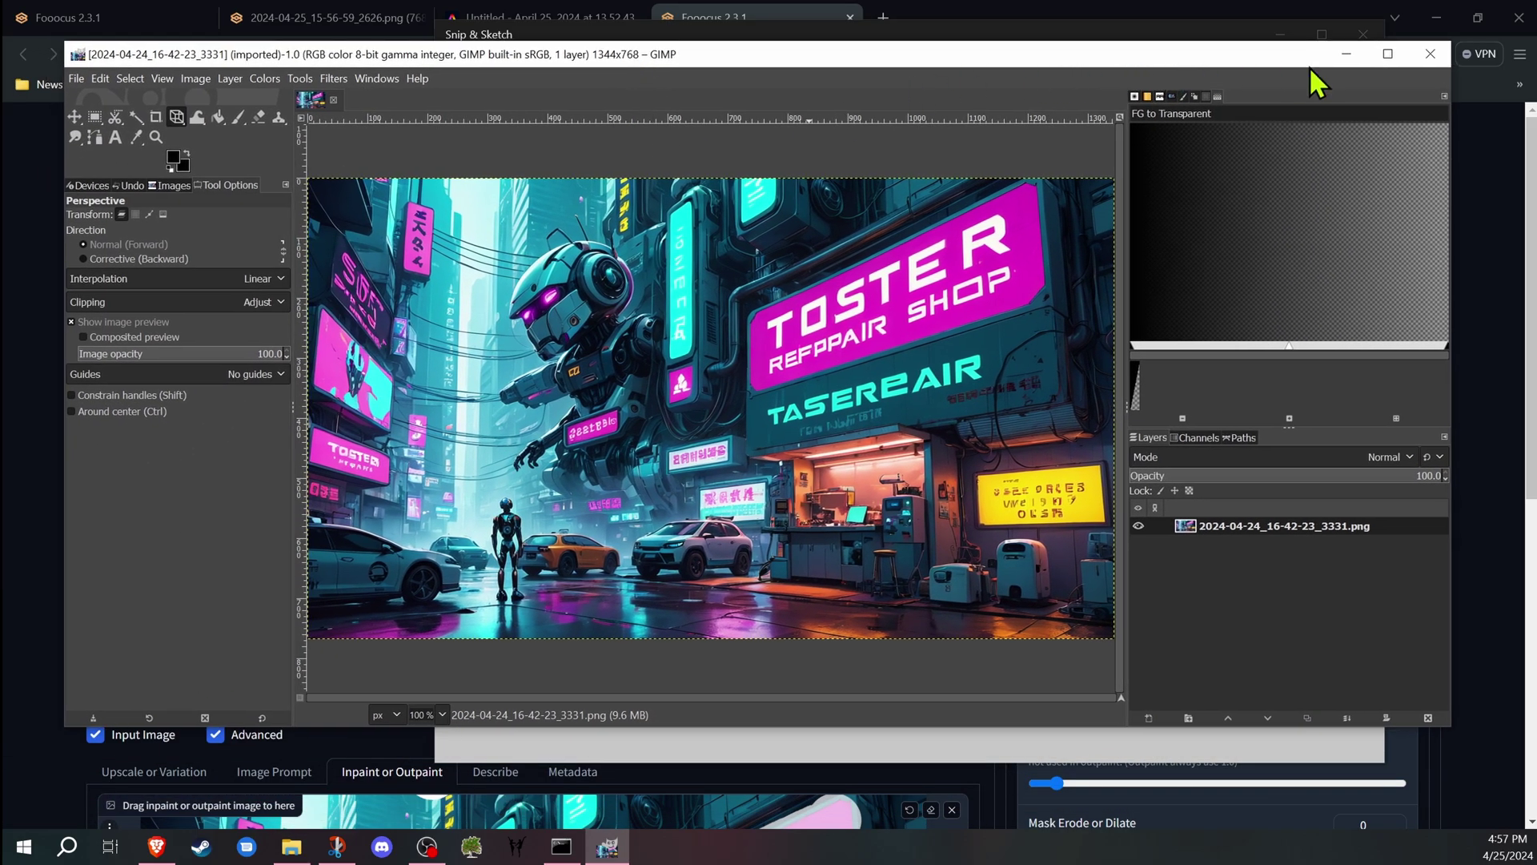
click(1389, 54)
key(2)
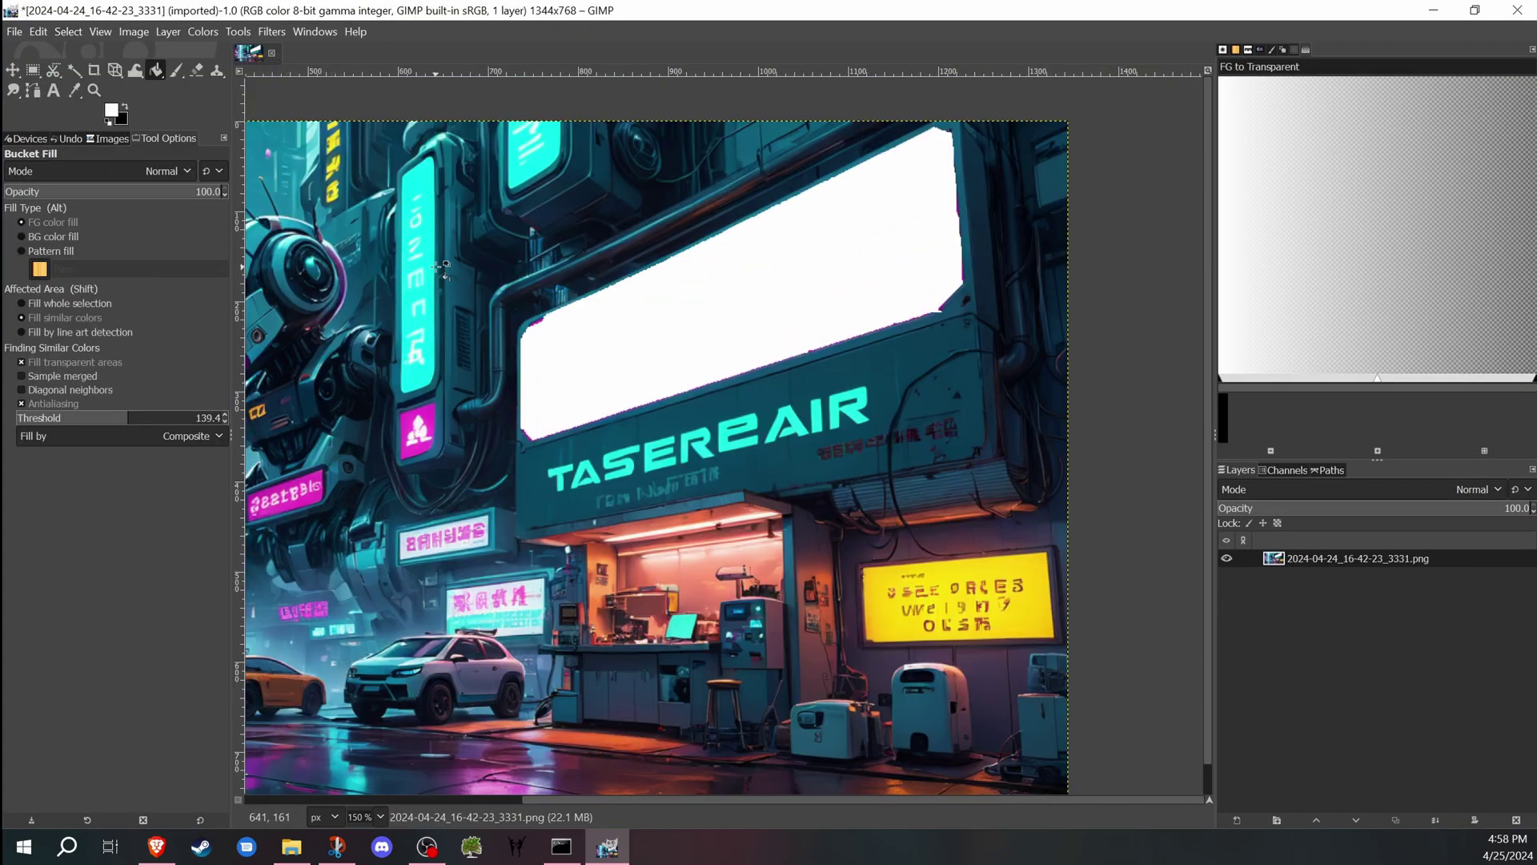
Step: Activate the Text tool and set its text color to black
click(53, 88)
click(67, 280)
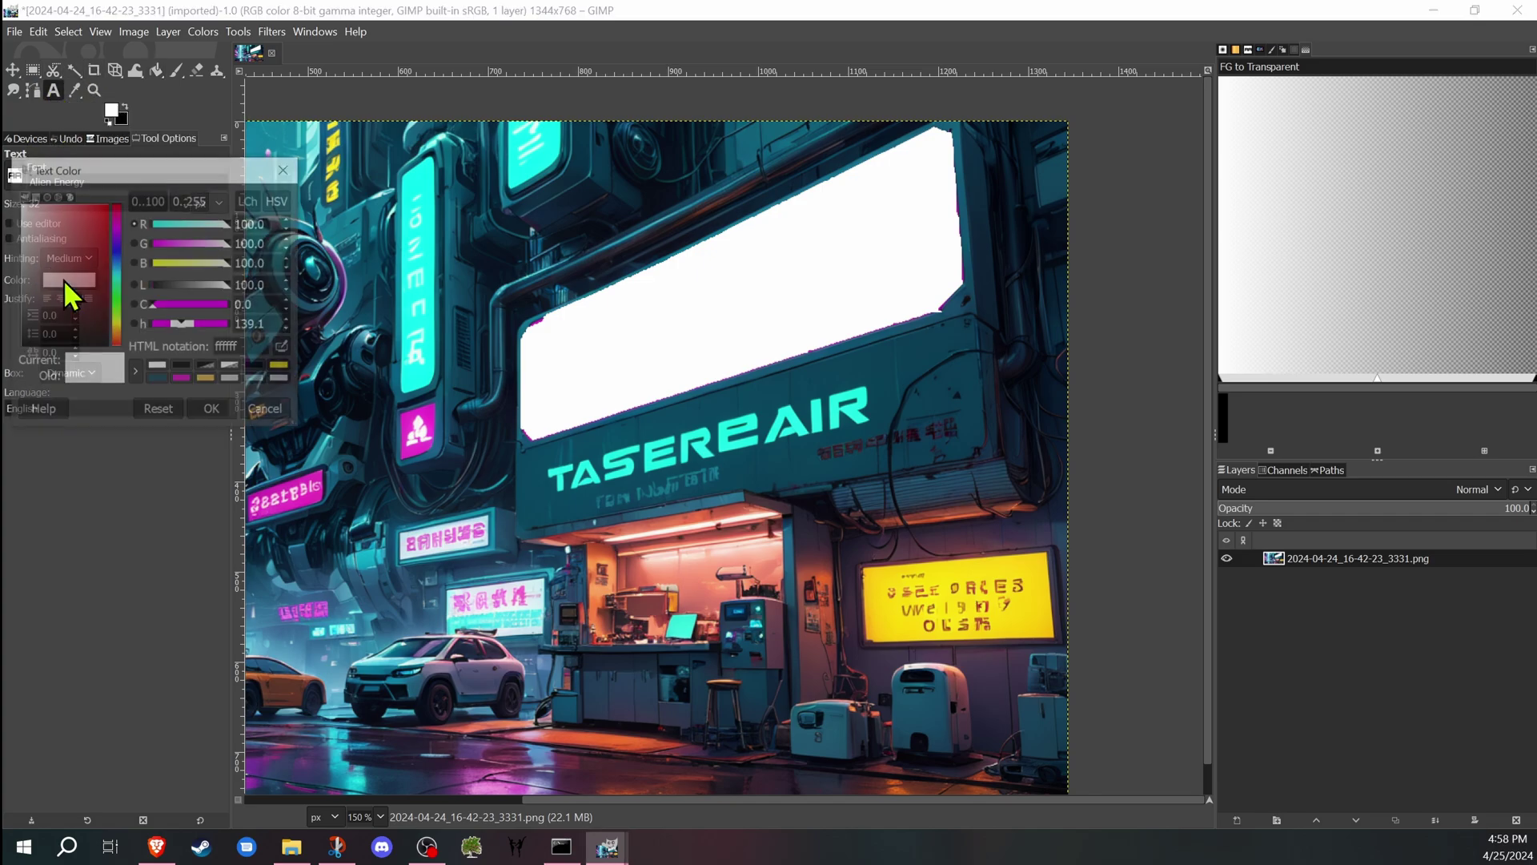
click(69, 349)
click(206, 408)
Step: Add the text "TOASTER REPAIR SHOP" over the white billboard and enlarge its font size
click(617, 320)
text(TOASTER REPAIR SHOP)
key(ctrl+a)
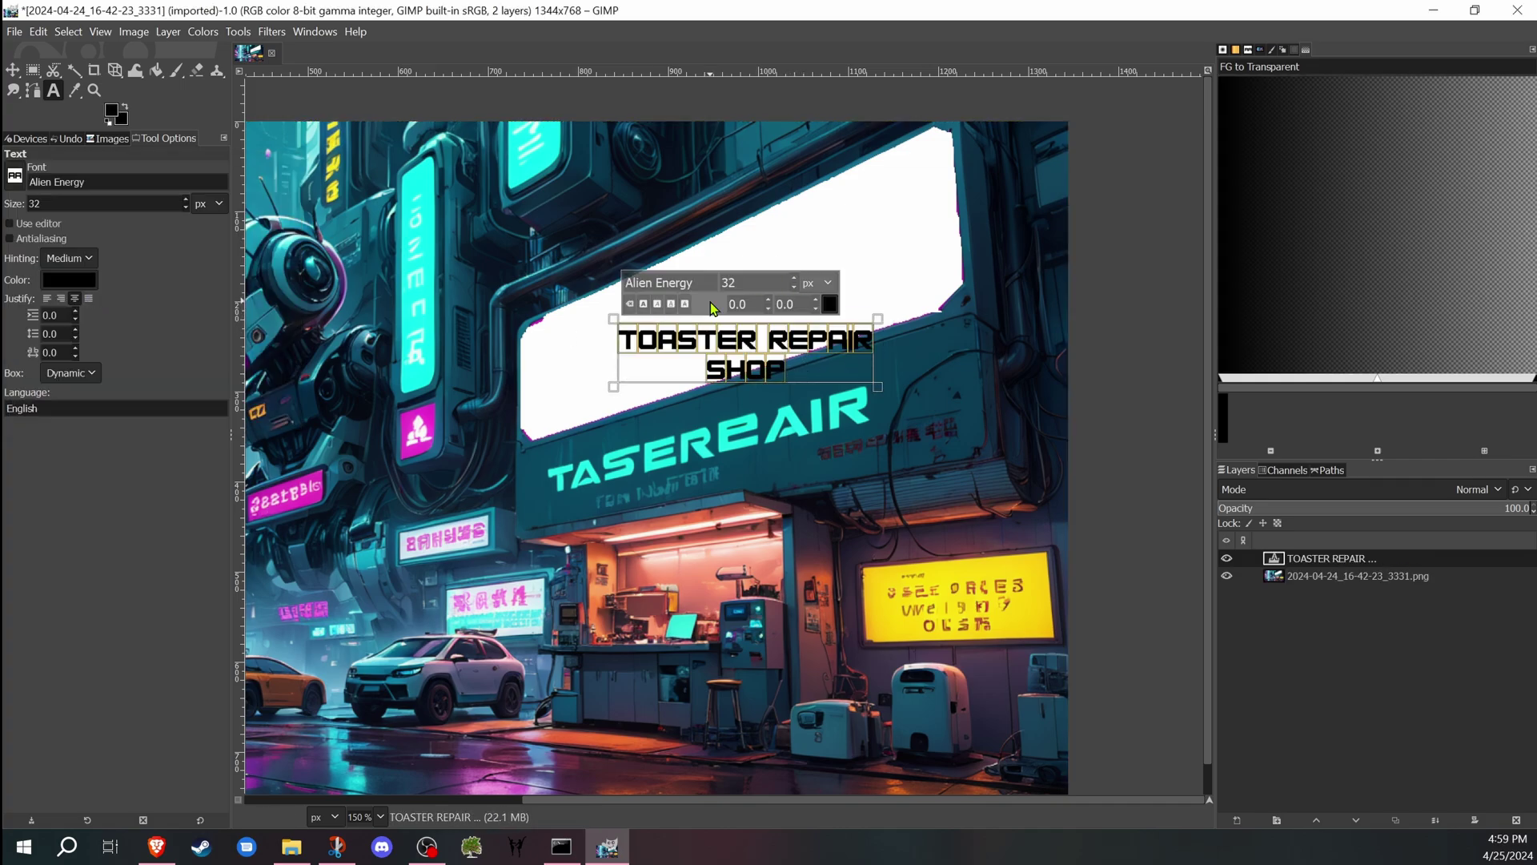
scroll(794, 282, up, 20)
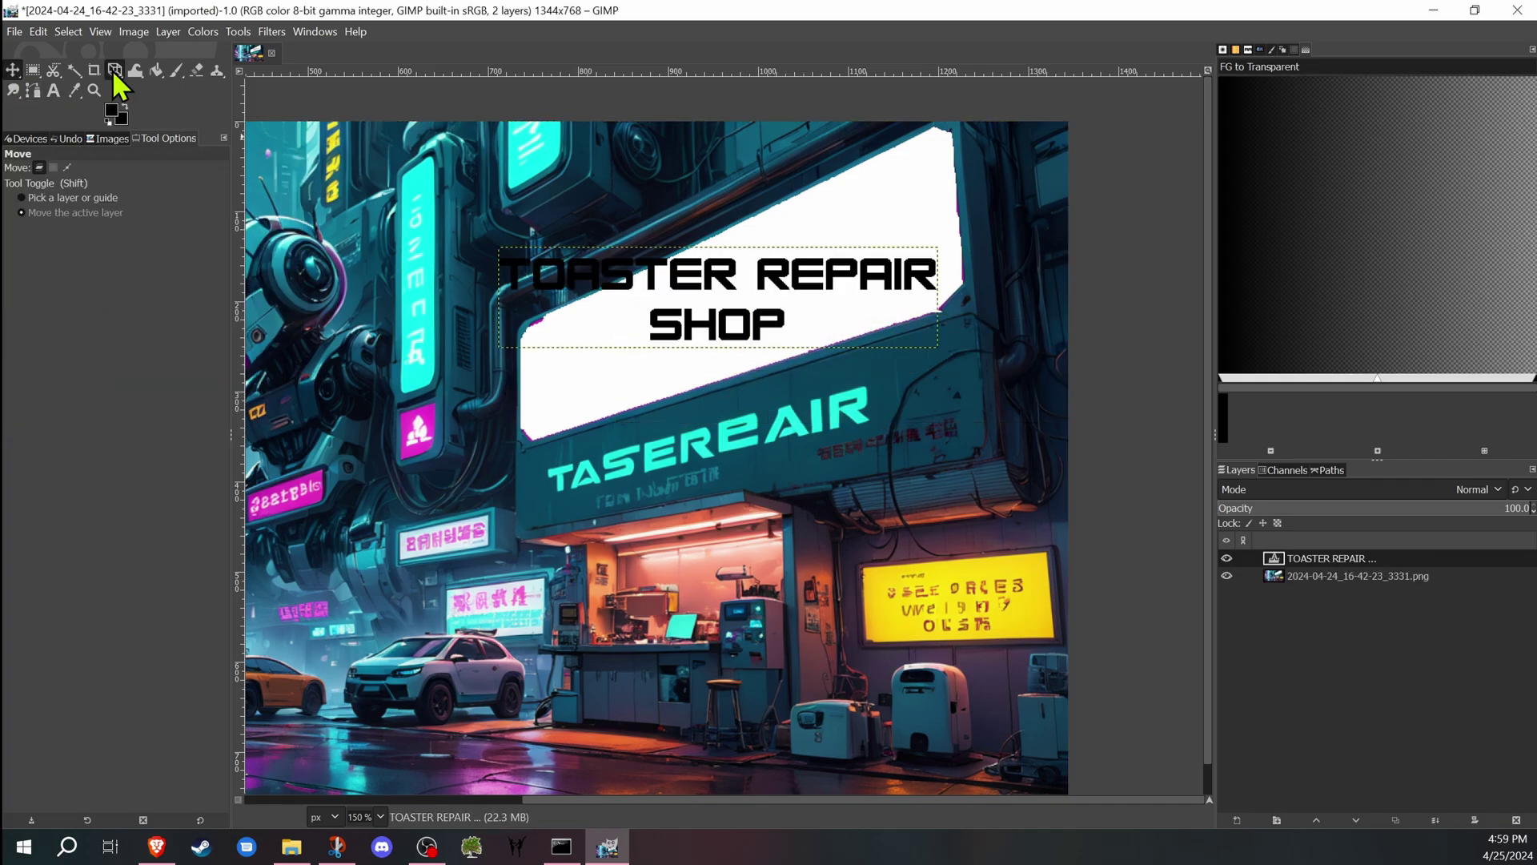
Step: Apply a Perspective transform to the "TOASTER REPAIR SHOP" text layer, fitting its corners to the slanted white billboard
click(114, 72)
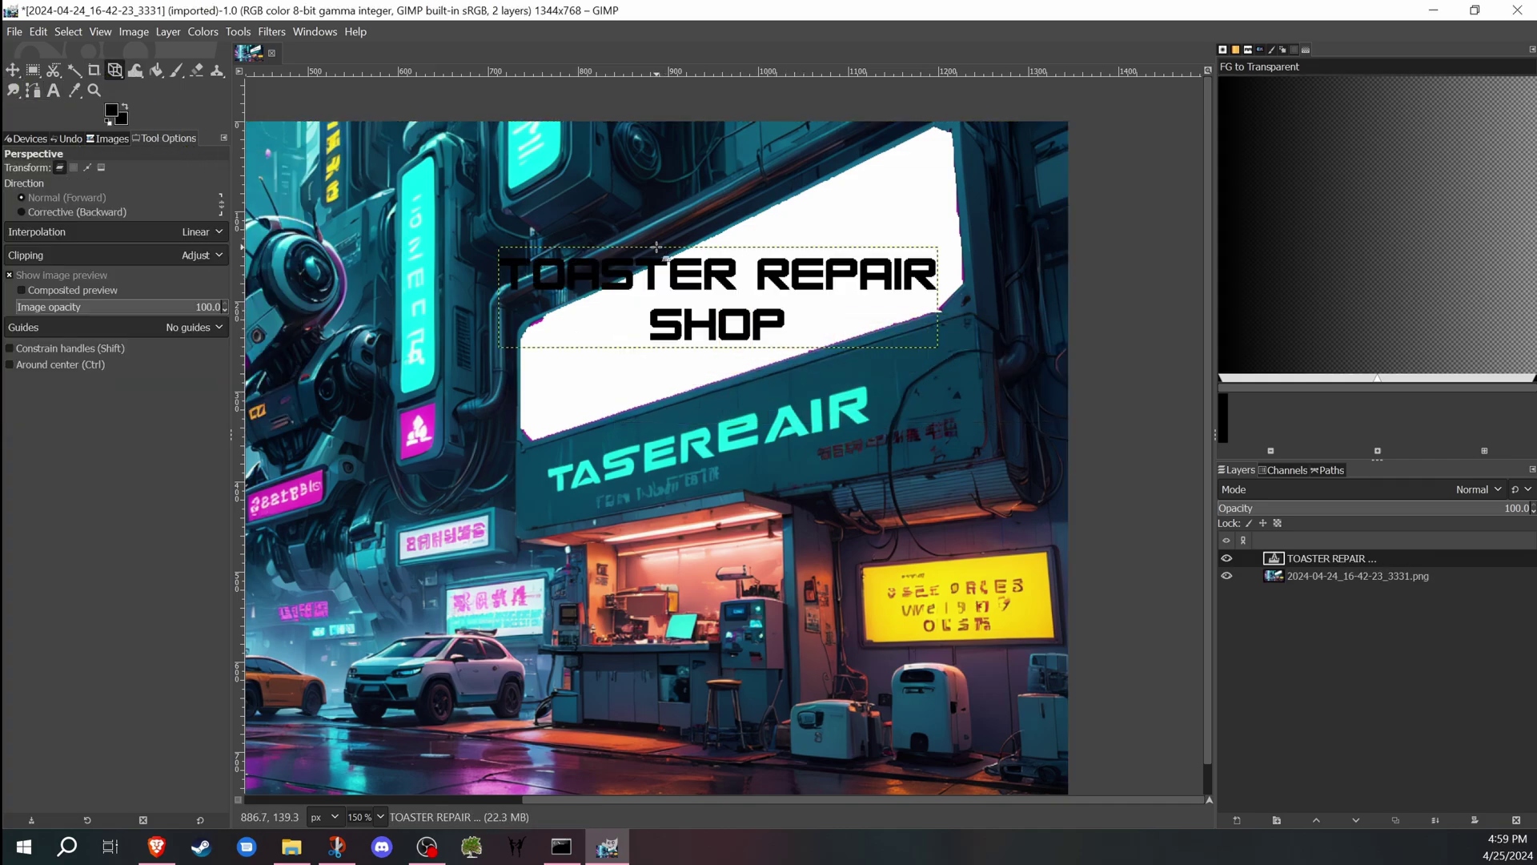
click(935, 248)
drag(936, 247, 940, 137)
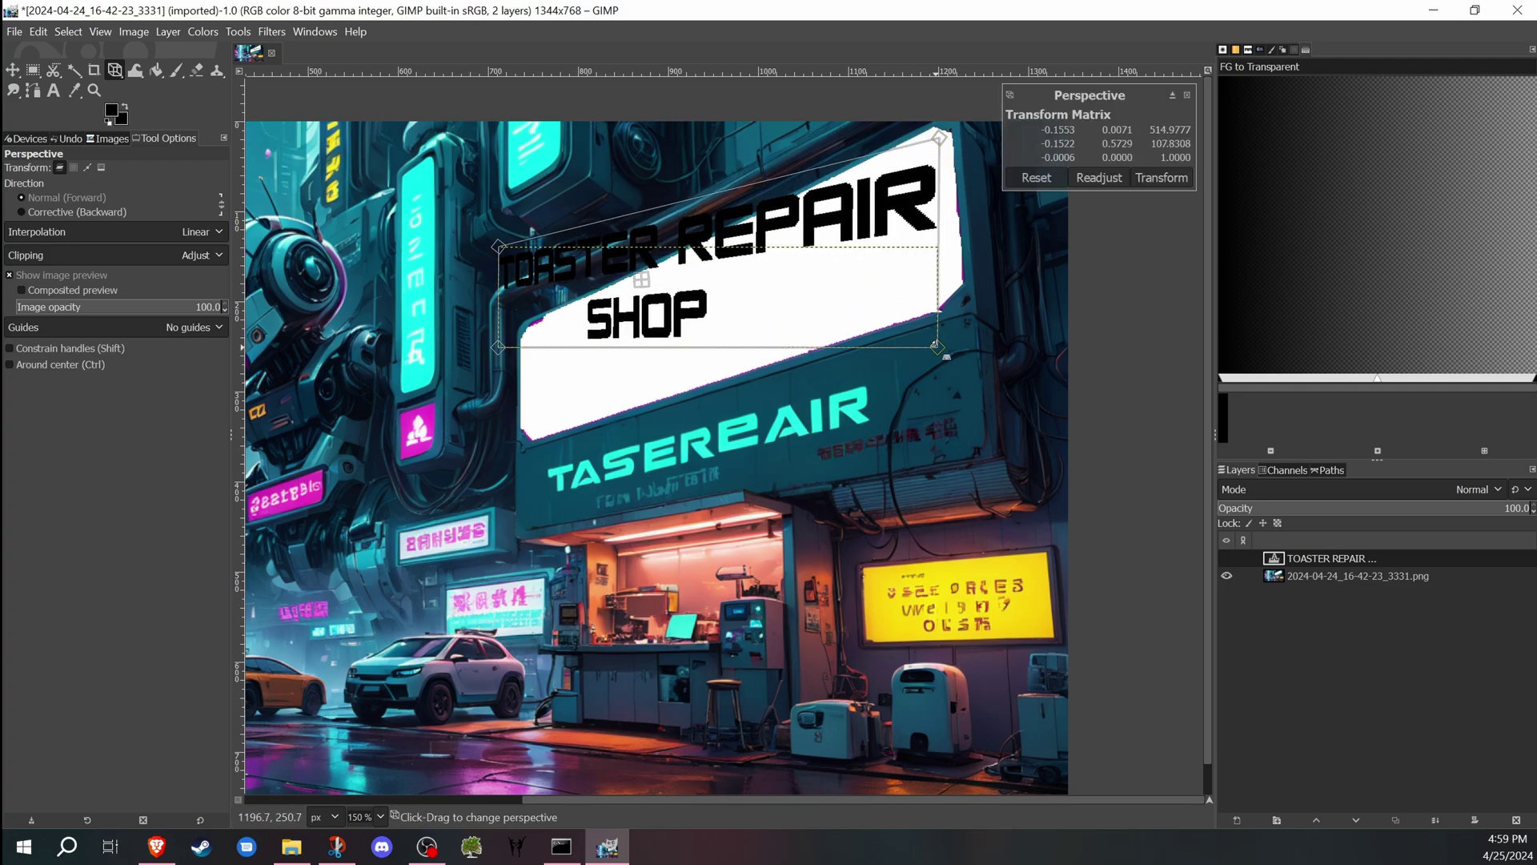
drag(935, 345, 952, 283)
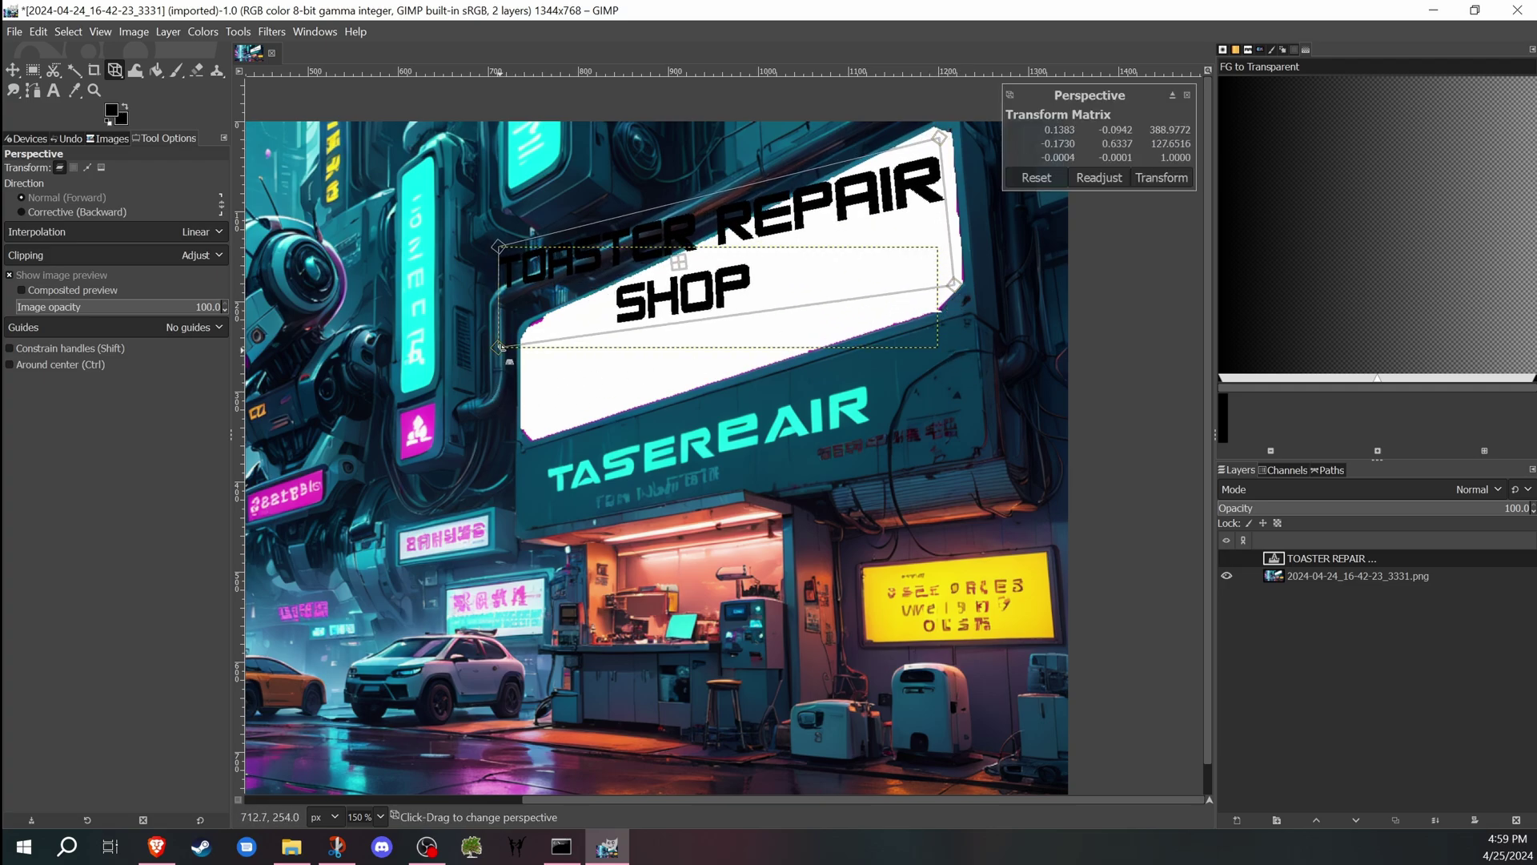
drag(500, 348, 526, 431)
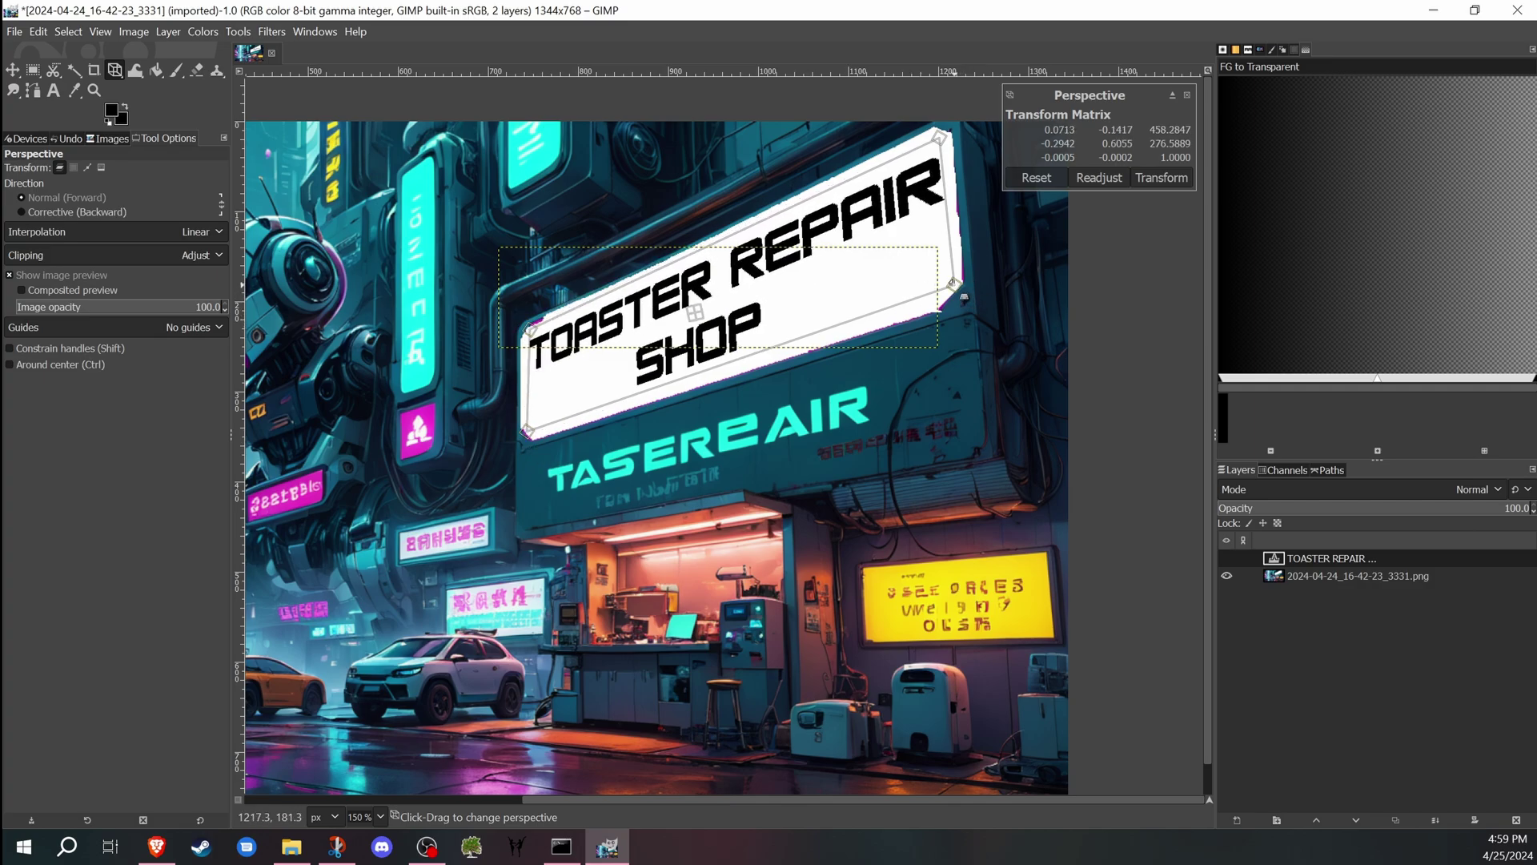
drag(964, 296, 965, 292)
key(Return)
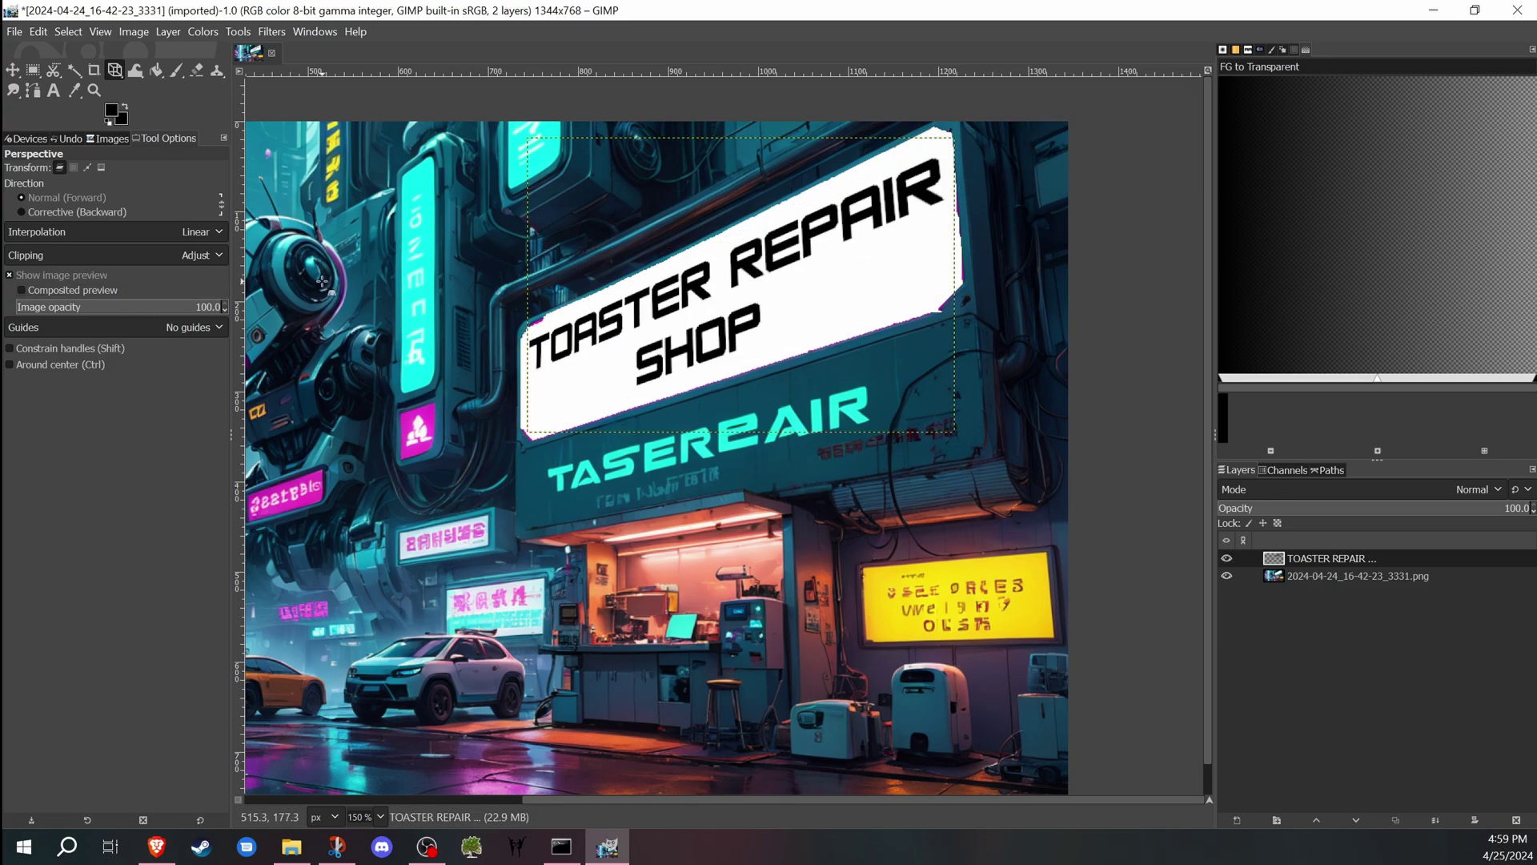
Step: Bring up the captured billboard screenshot and reposition its window as a framing reference for cropping
scroll(409, 328, down, 3)
scroll(376, 302, up, 3)
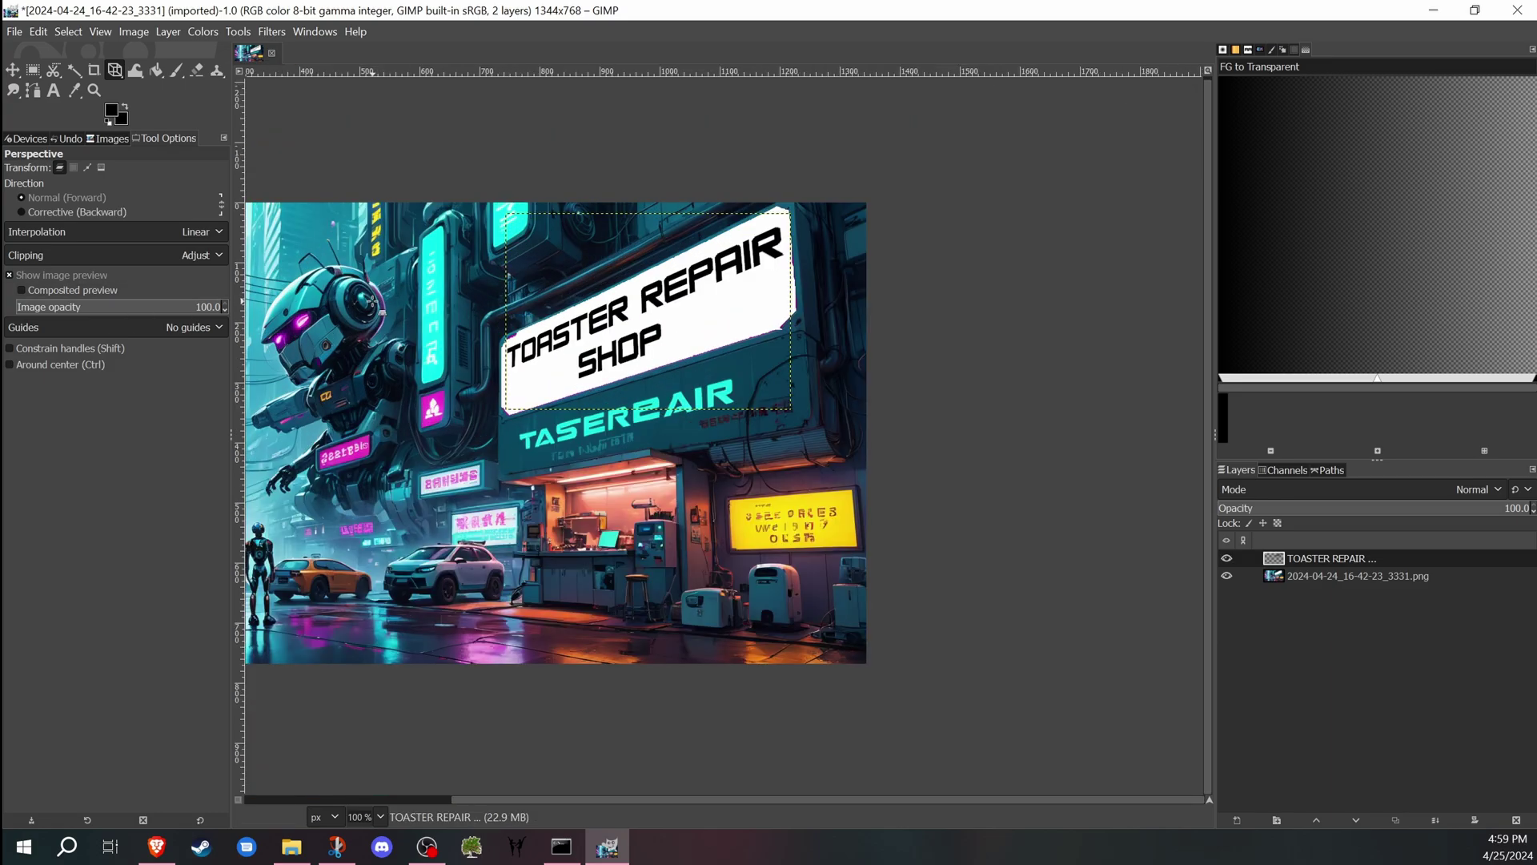
scroll(376, 302, down, 1)
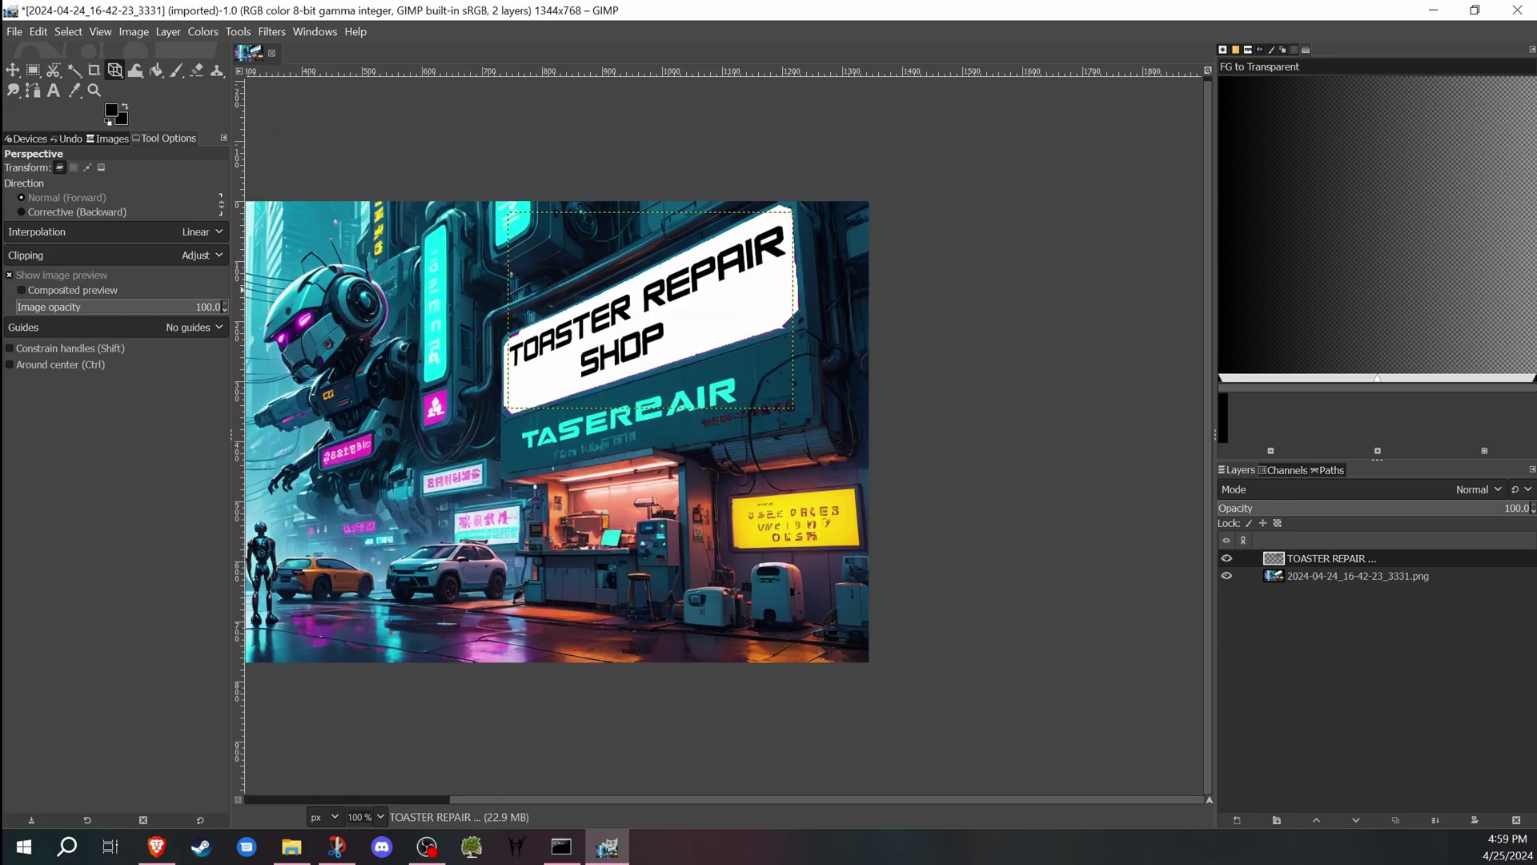
key(alt+Tab)
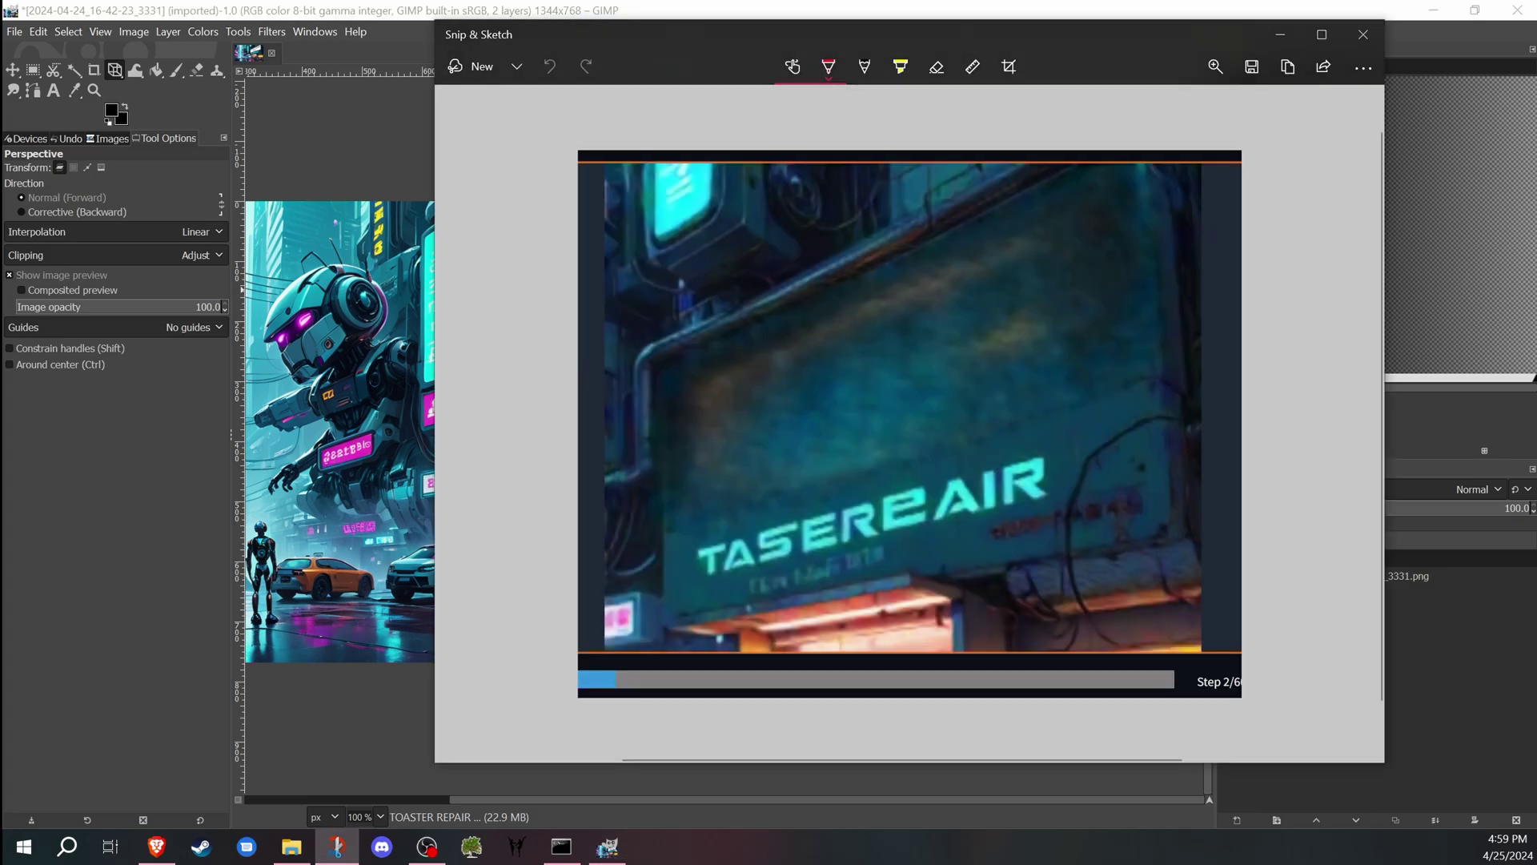
mouse_move(1103, 32)
mouse_down()
mouse_move(1193, 53)
mouse_move(1099, 12)
mouse_up()
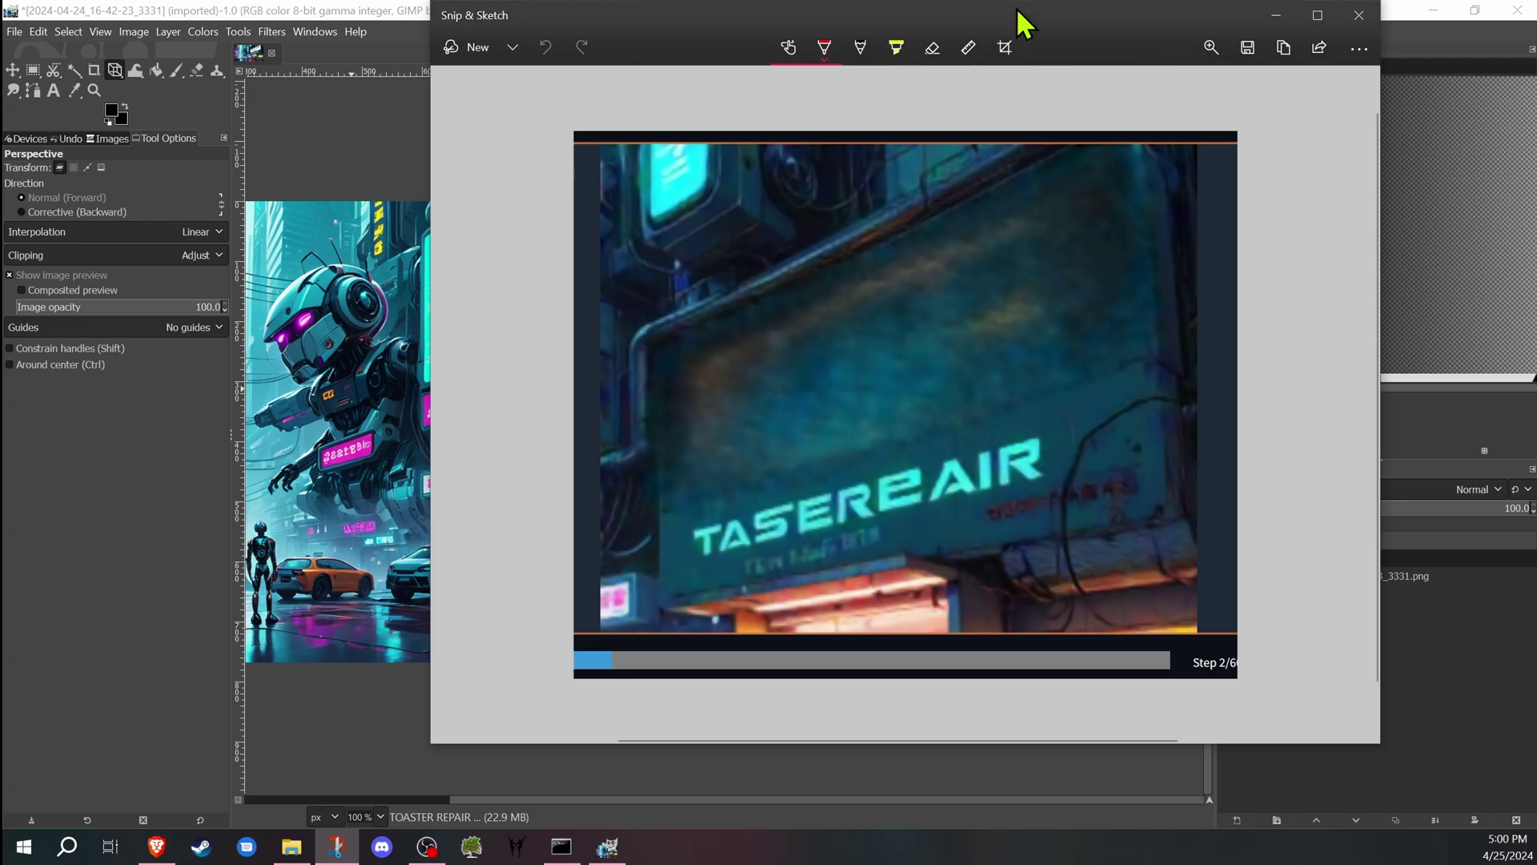
mouse_move(1036, 28)
mouse_down()
mouse_move(446, 108)
mouse_move(462, 132)
mouse_up()
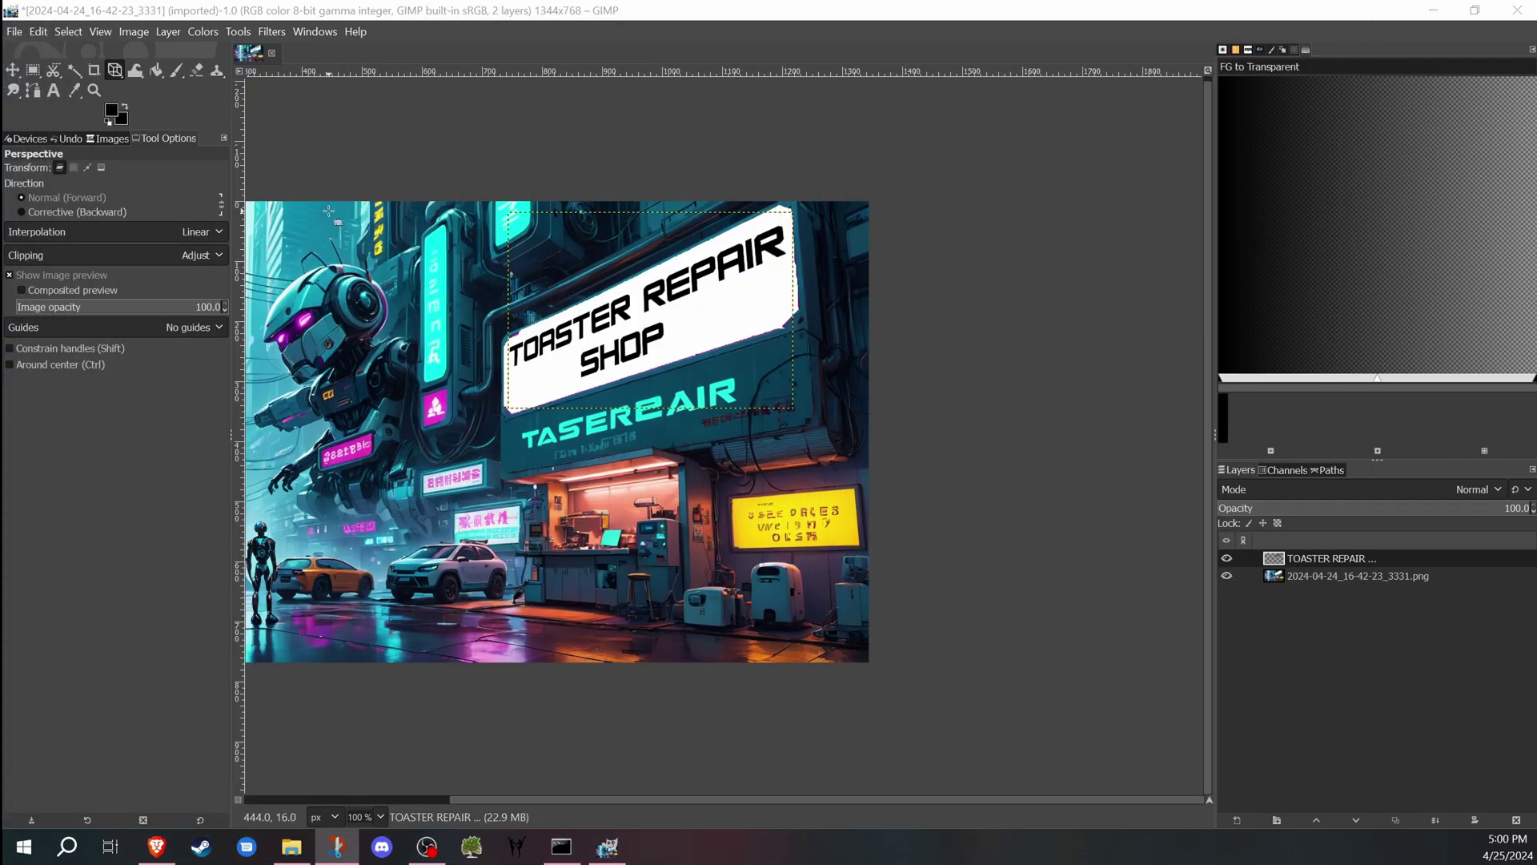
Step: Crop the image to a 619 × 488 px area at position 673, 0 around the billboard, matching the screenshot's framing
key(shift+c)
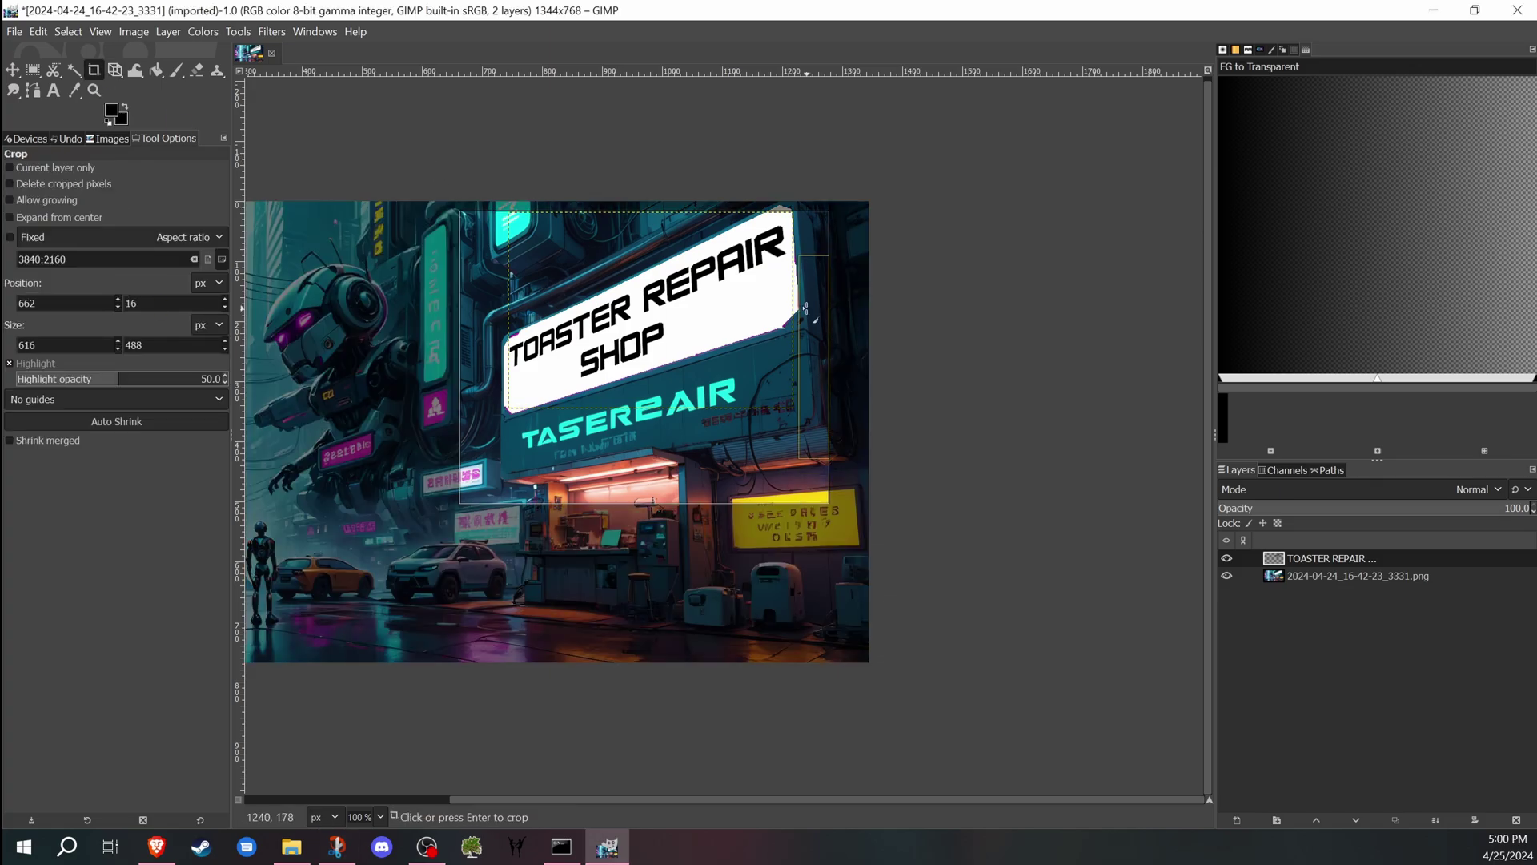
drag(466, 202, 838, 503)
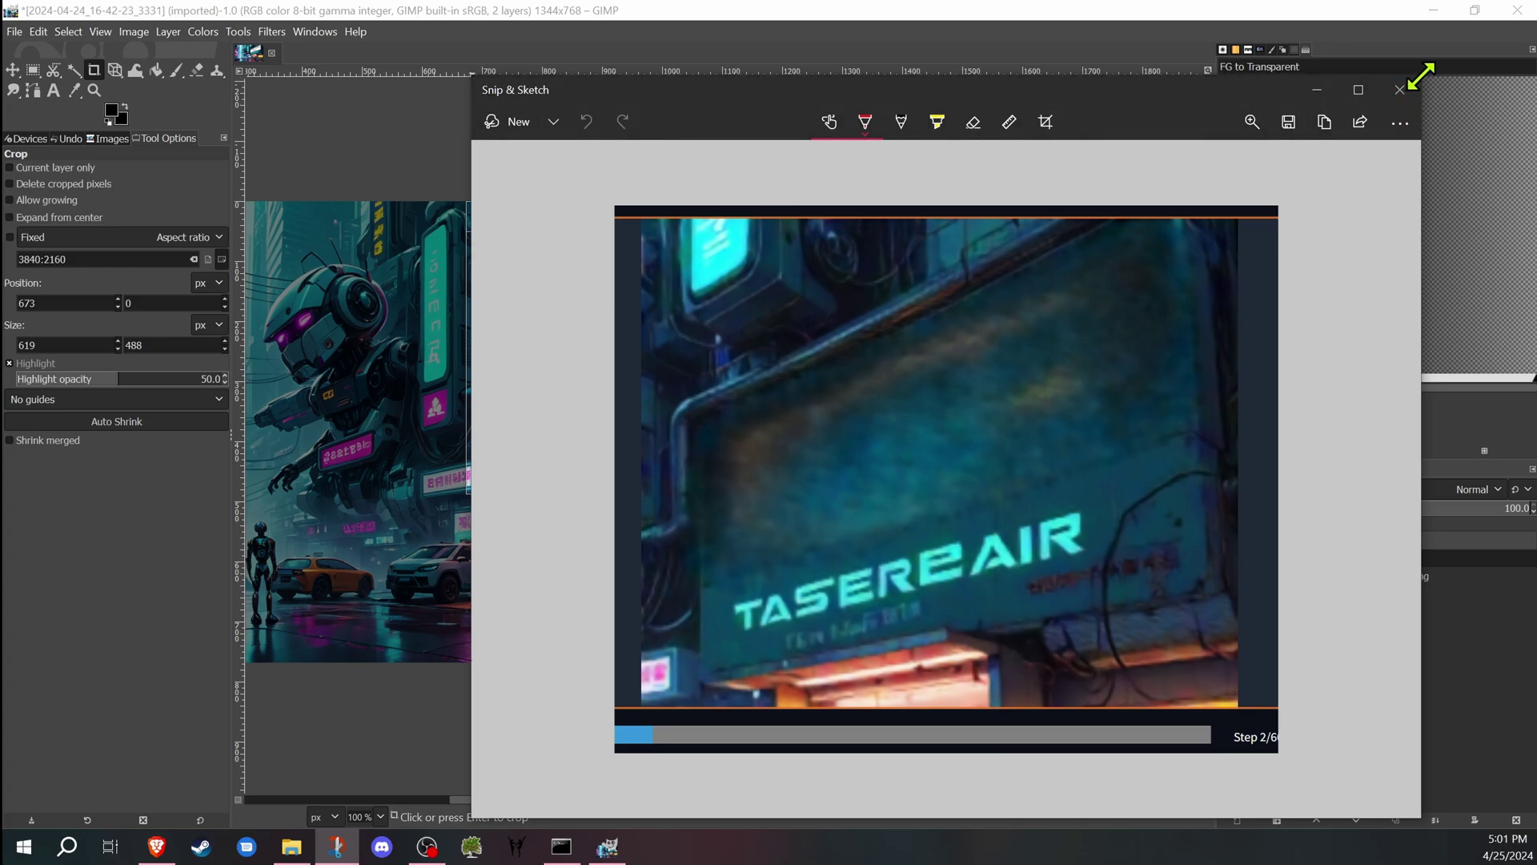
mouse_move(1421, 77)
mouse_down()
mouse_move(1029, 268)
mouse_move(929, 288)
mouse_up()
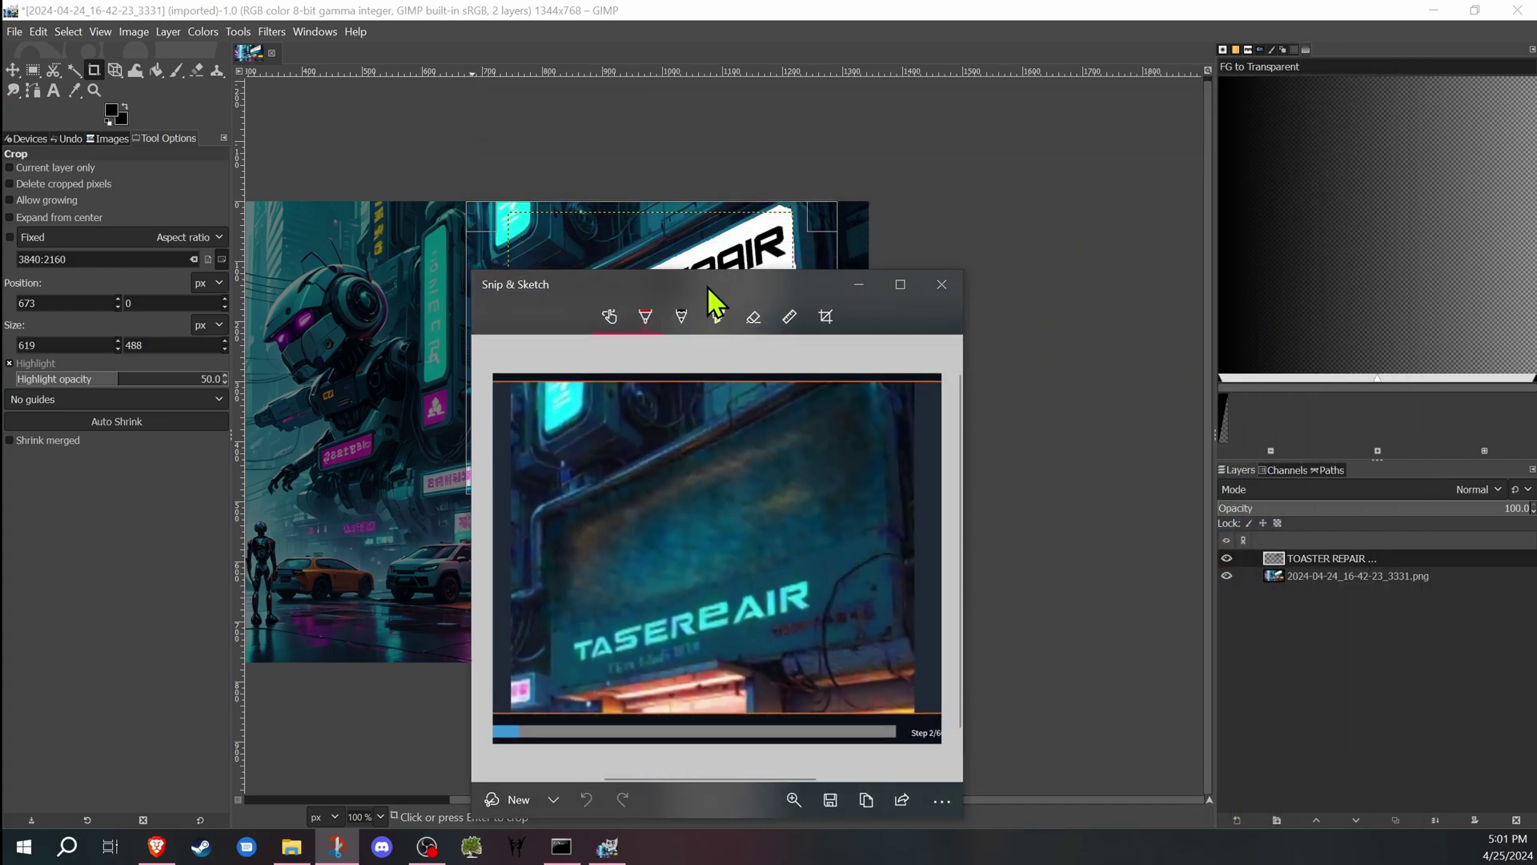
mouse_move(708, 288)
mouse_down()
mouse_move(1140, 152)
mouse_move(1103, 155)
mouse_up()
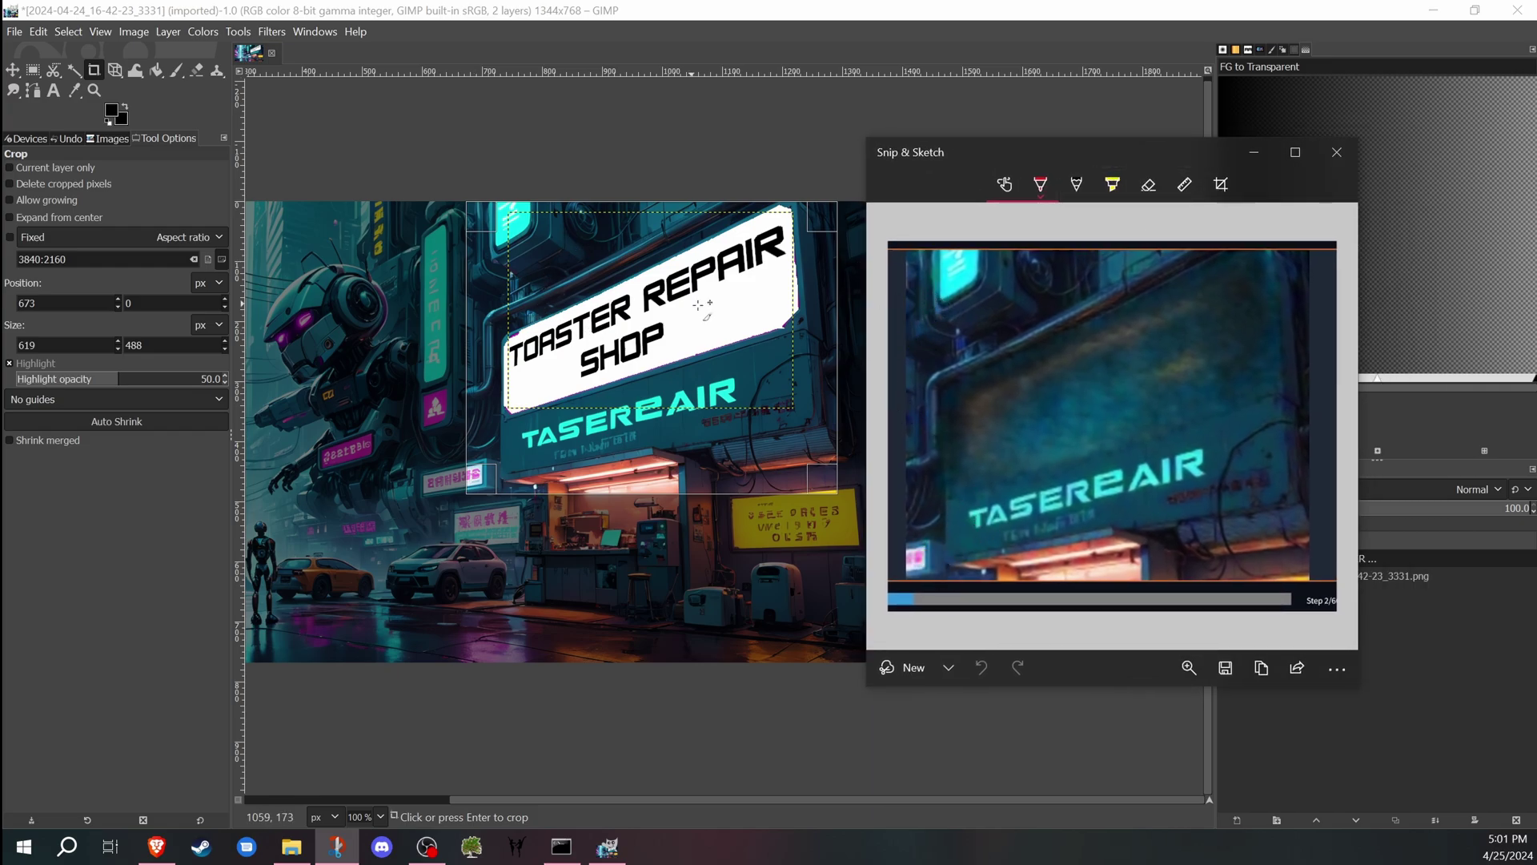
click(1253, 153)
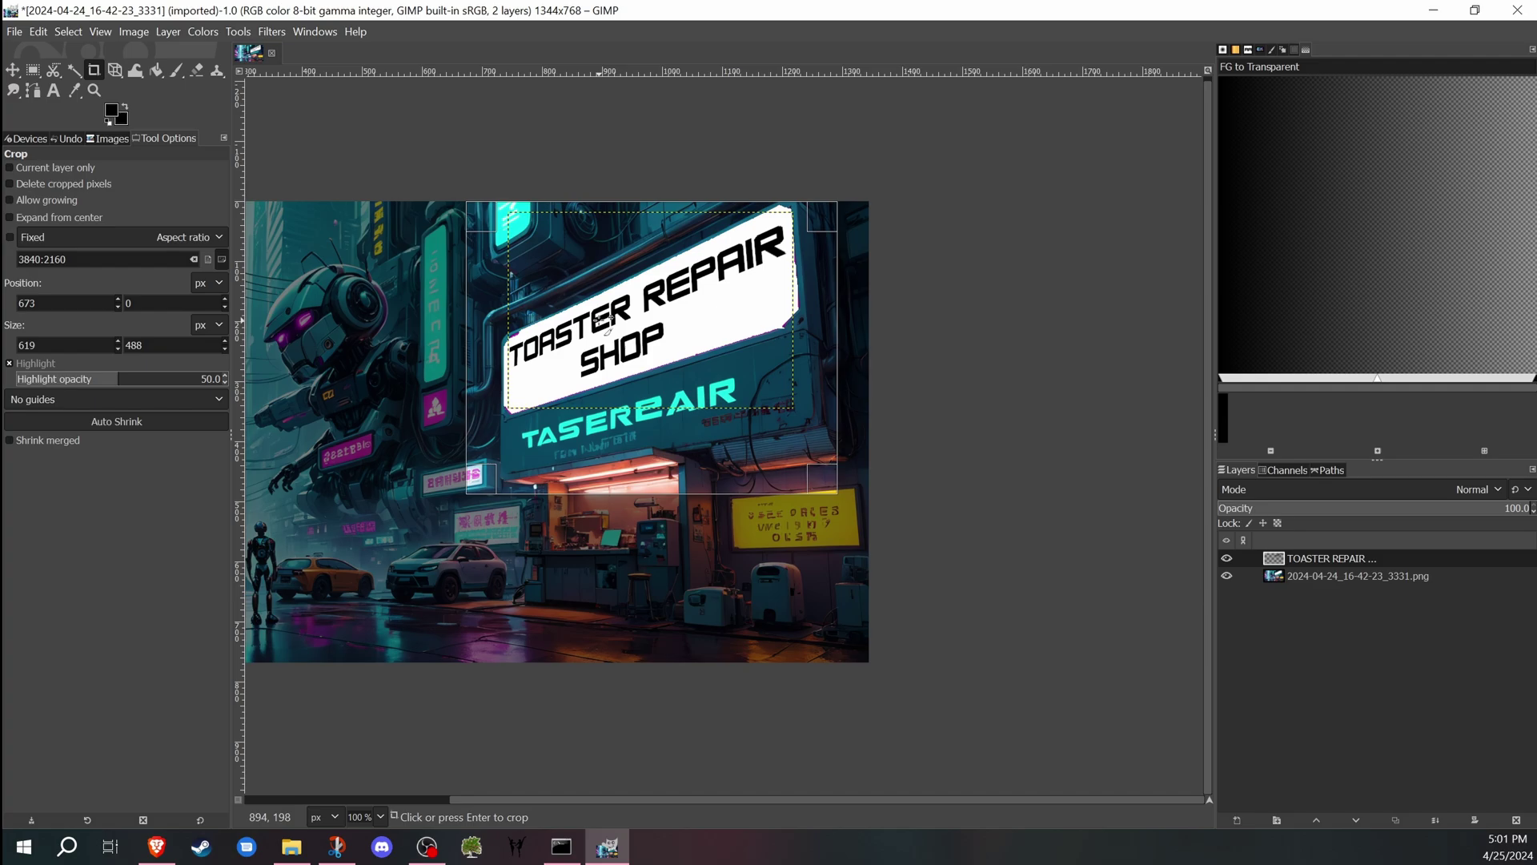
click(602, 320)
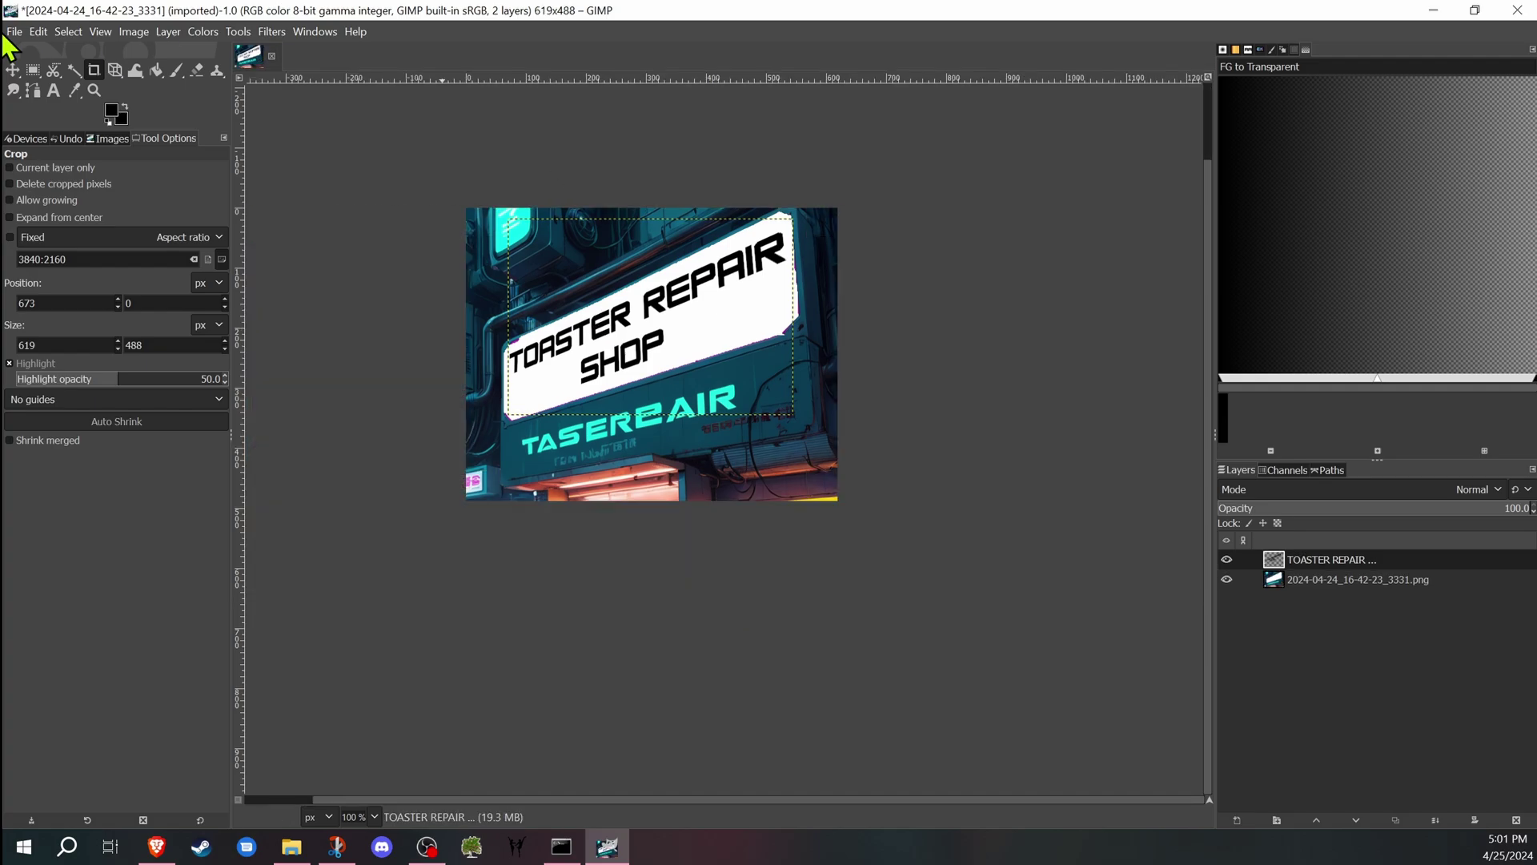
Step: Export the cropped billboard image with the default export settings and minimize GIMP to return to Fooocus
key(ctrl+shift+e)
key(Return)
key(Return)
click(1435, 12)
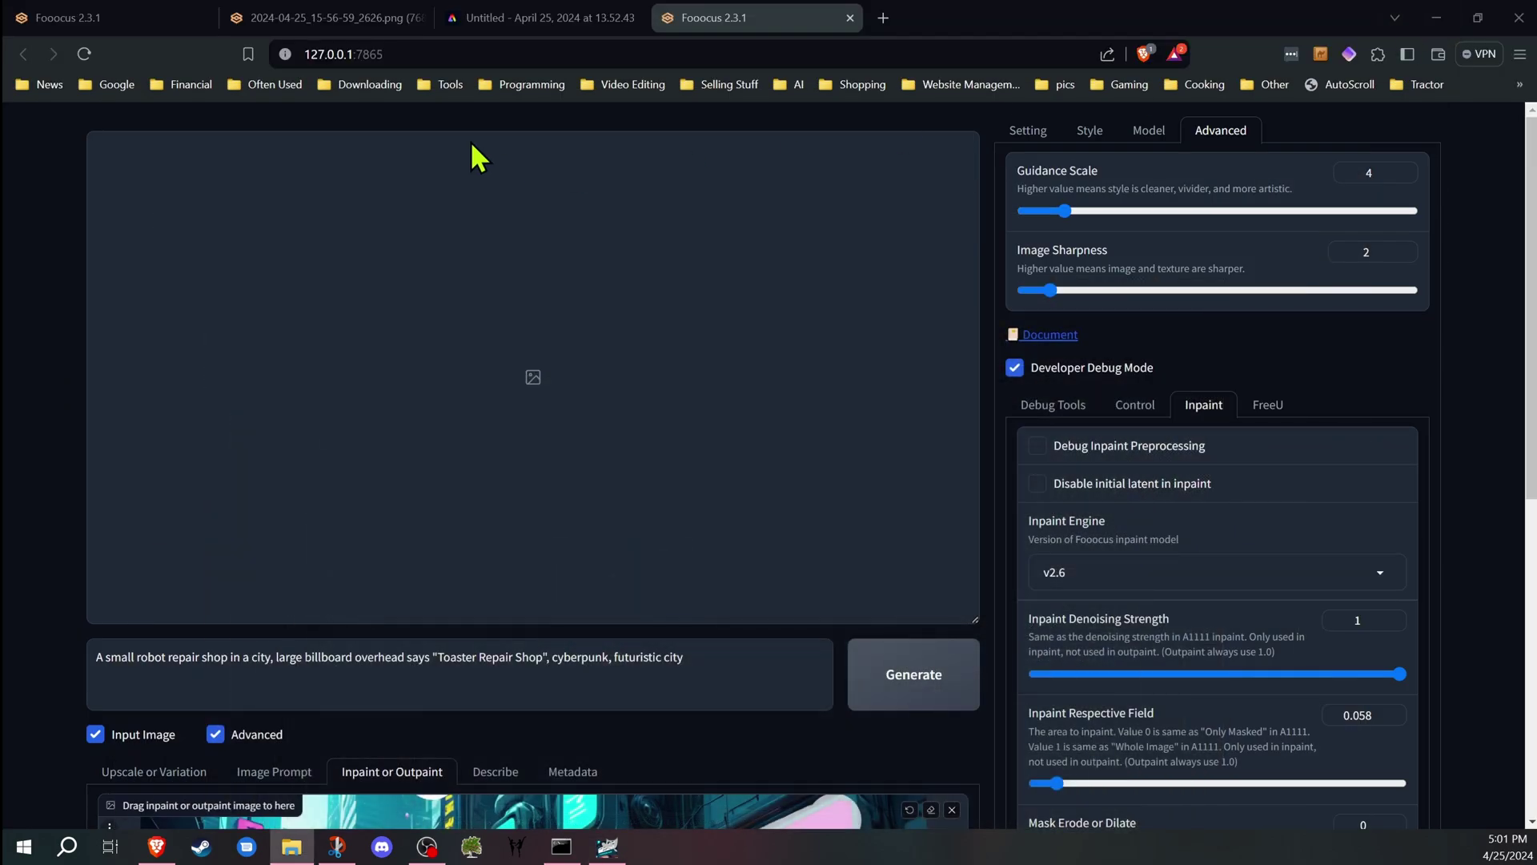
Step: Load the exported billboard image as the first image prompt, using CPDS with Stop At 0.601
scroll(63, 430, down, 6)
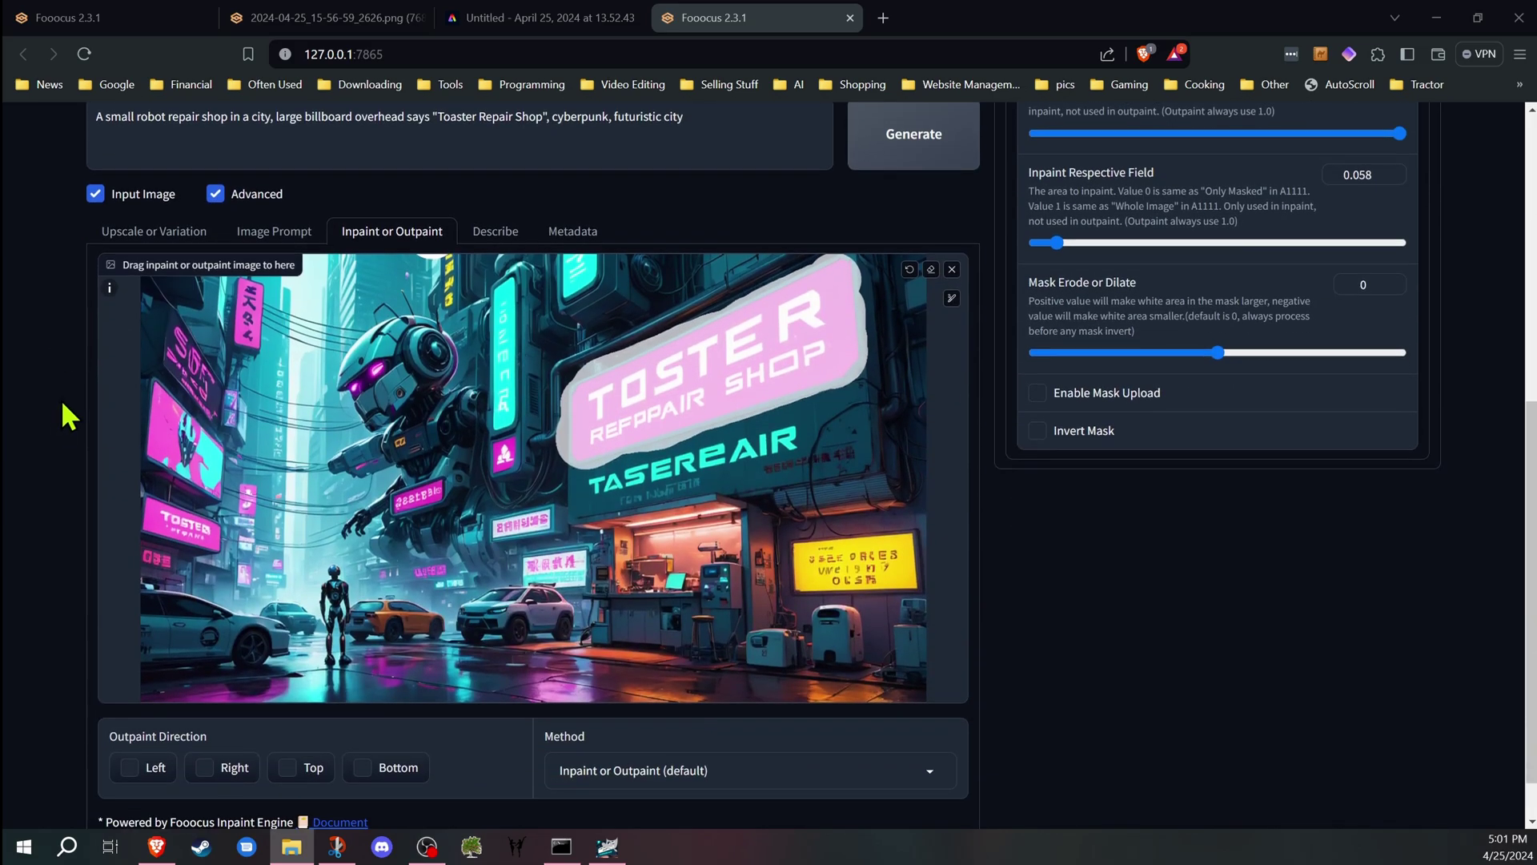
click(284, 232)
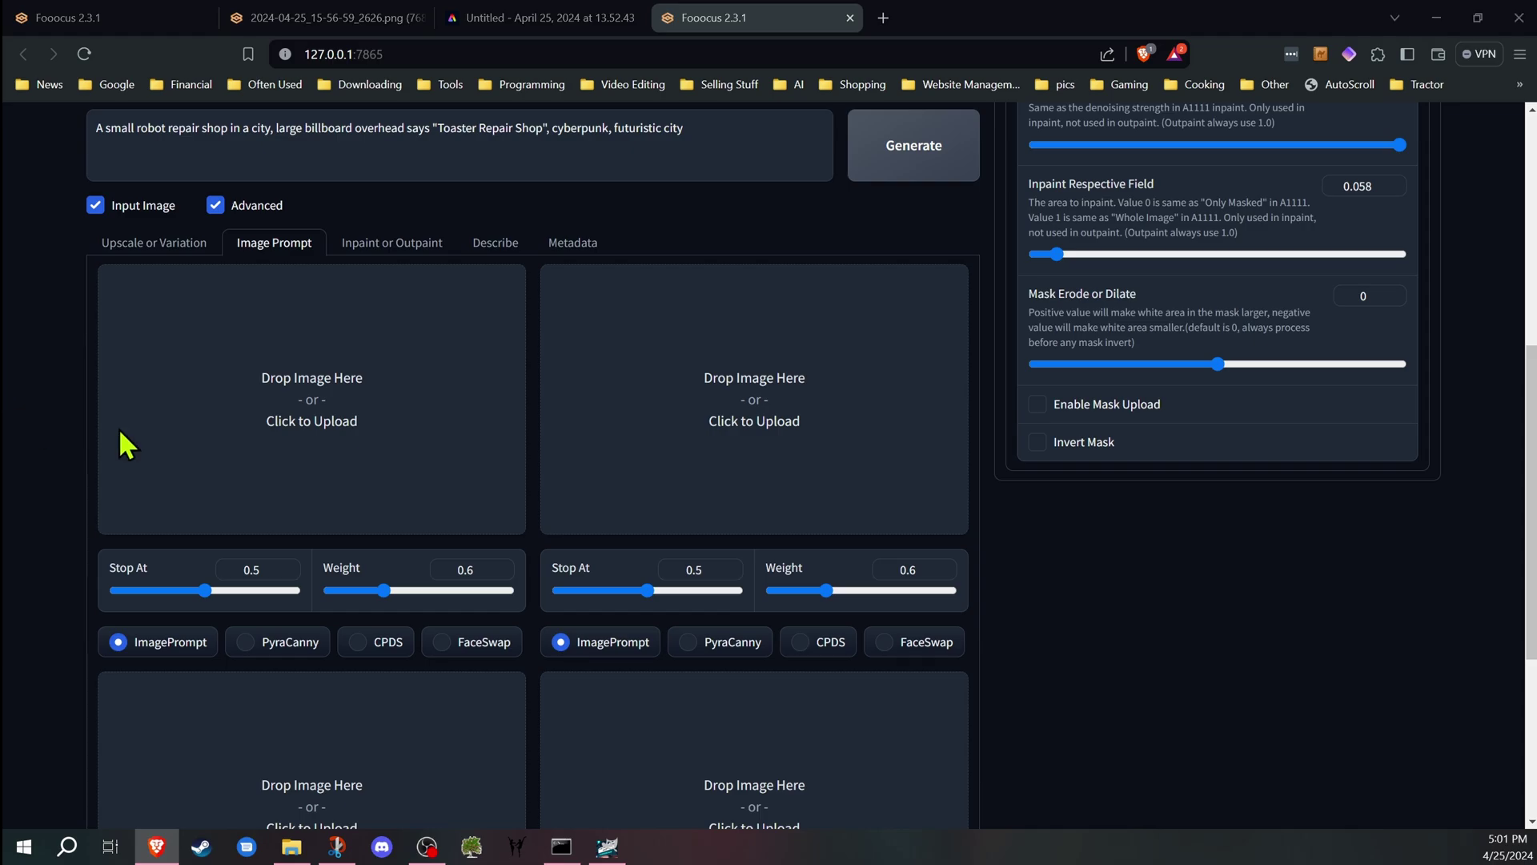
drag(120, 440, 336, 414)
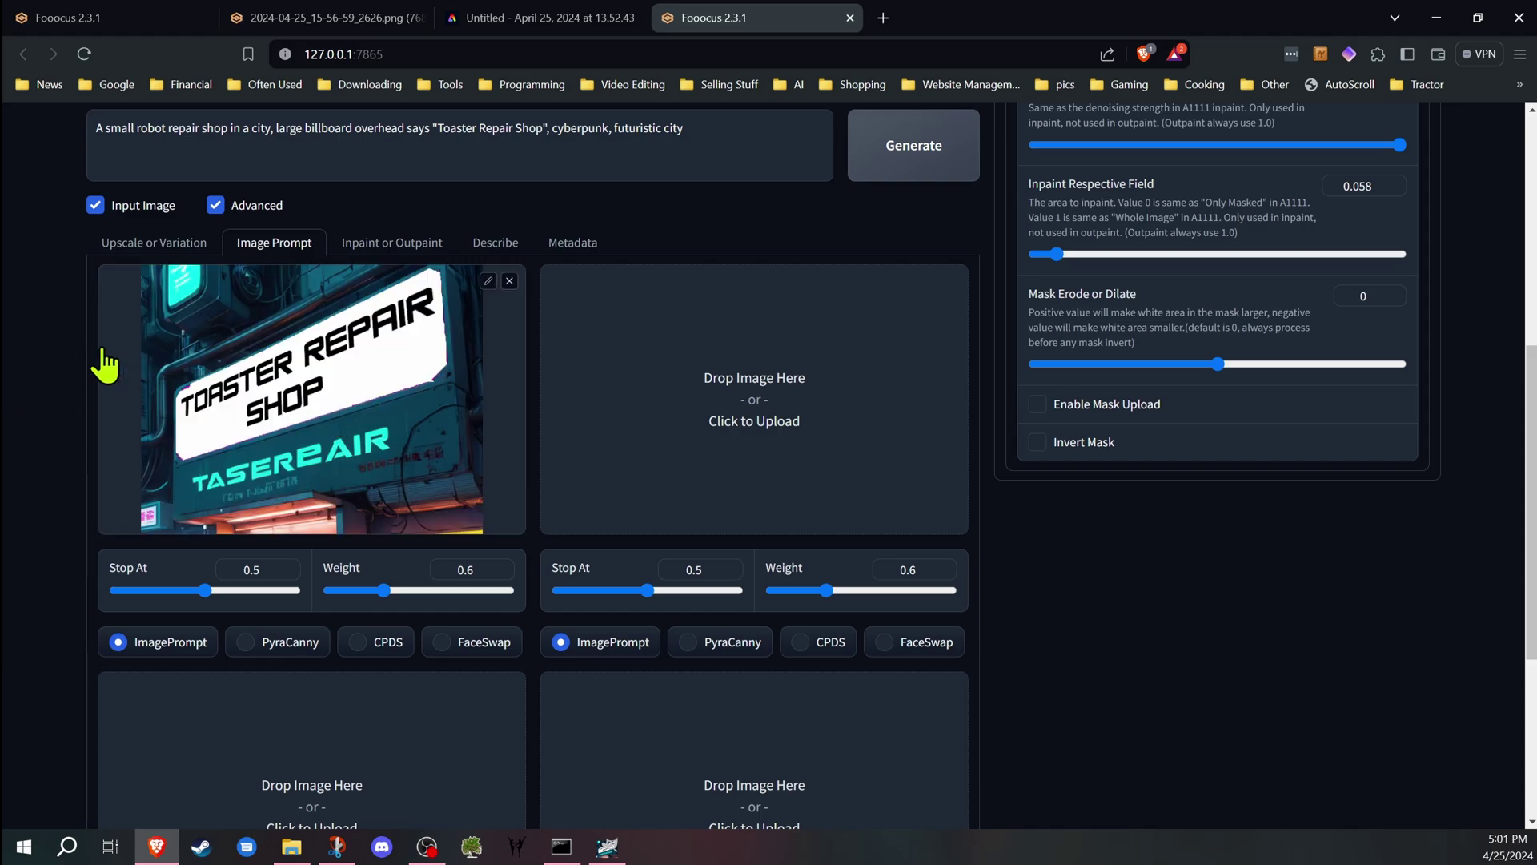
click(357, 643)
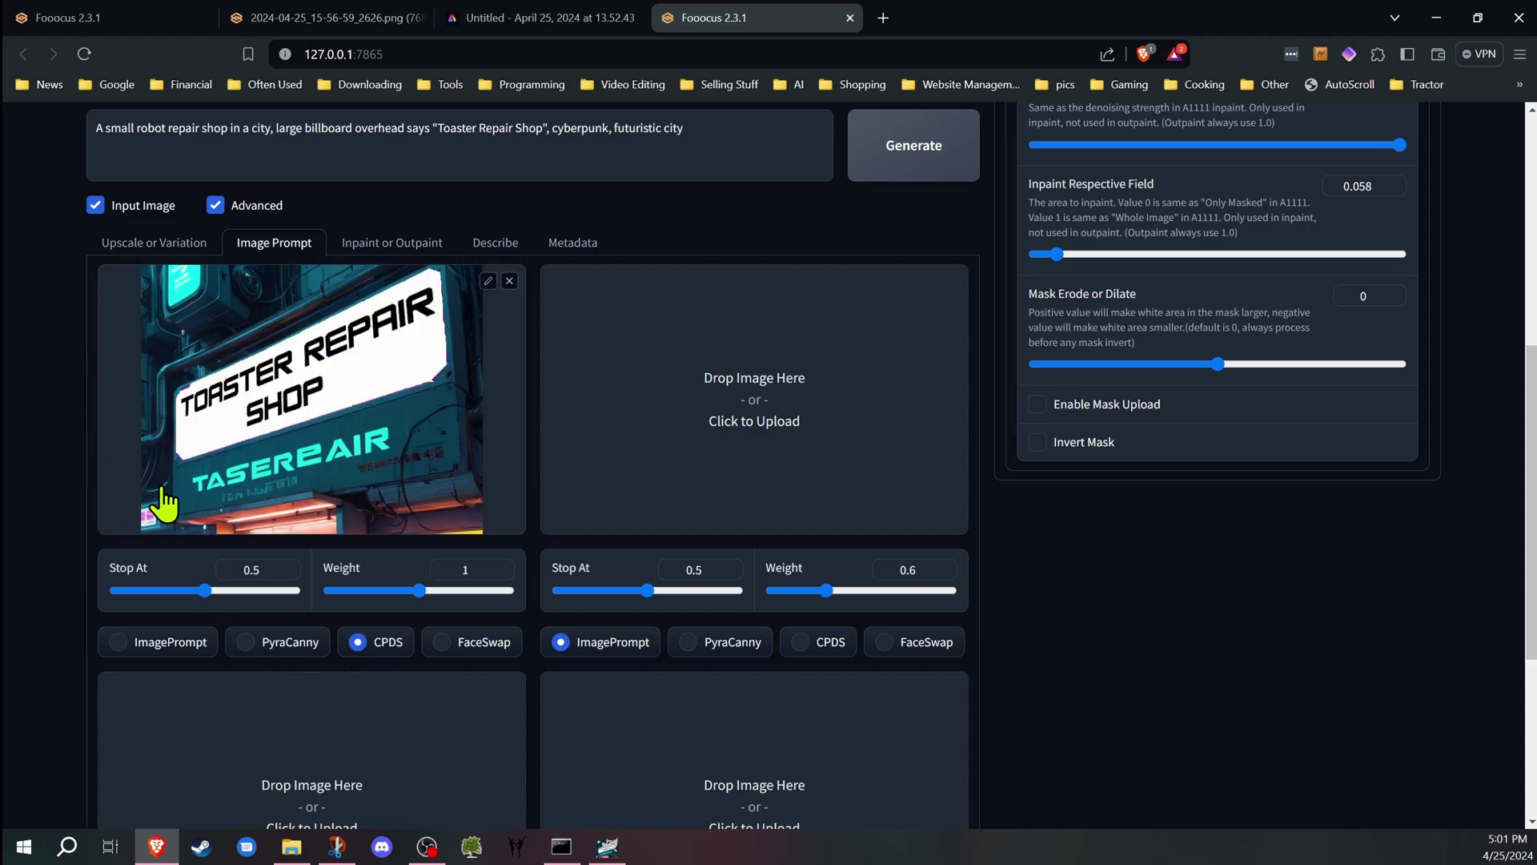
click(210, 593)
Step: Return to the masked billboard image for inpainting and generate it with the existing prompt
scroll(66, 544, up, 5)
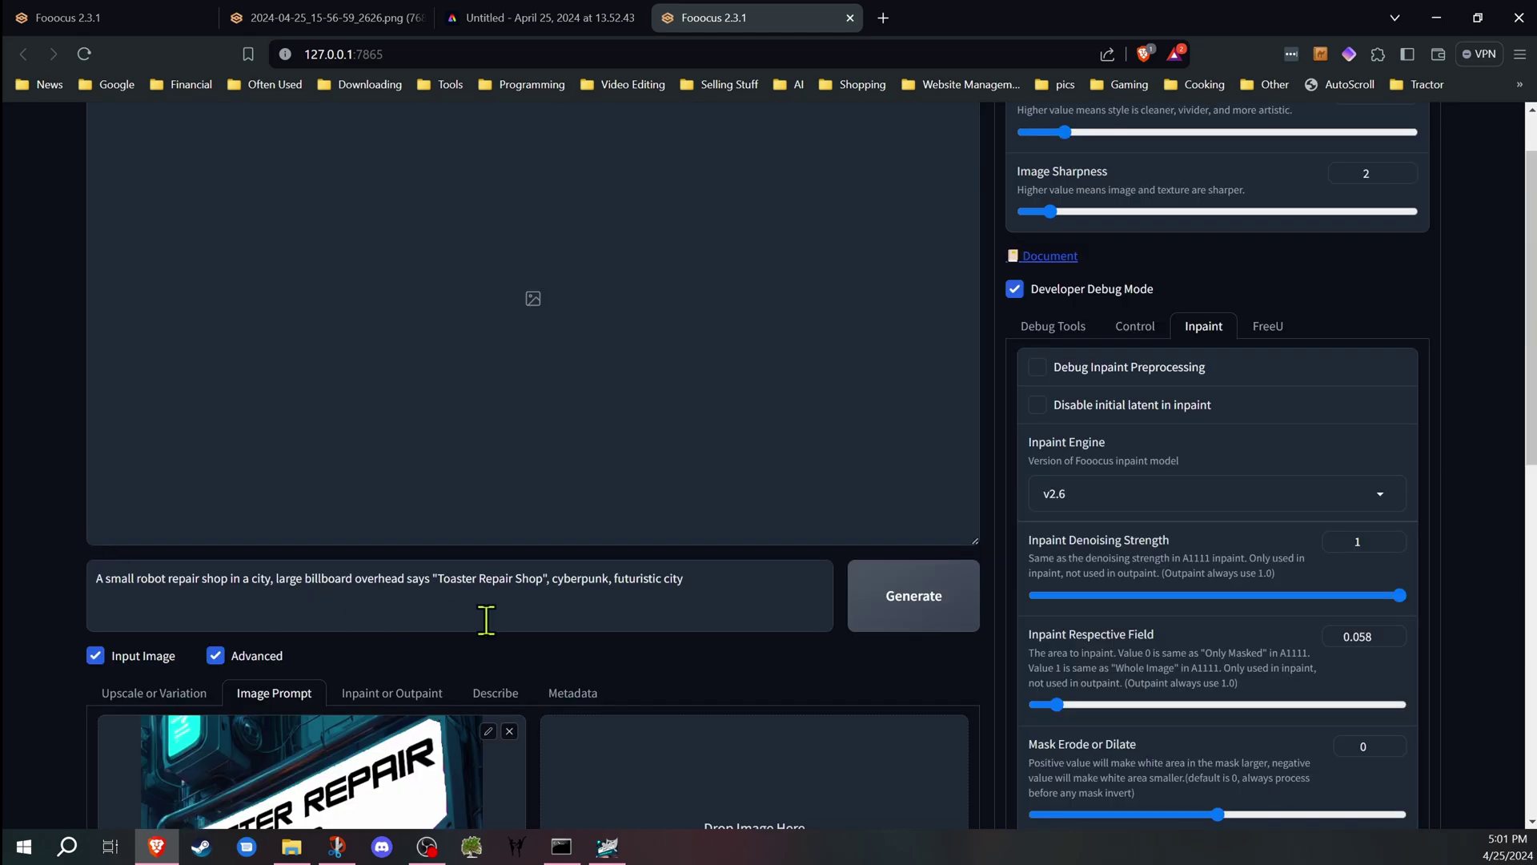
drag(477, 583, 538, 583)
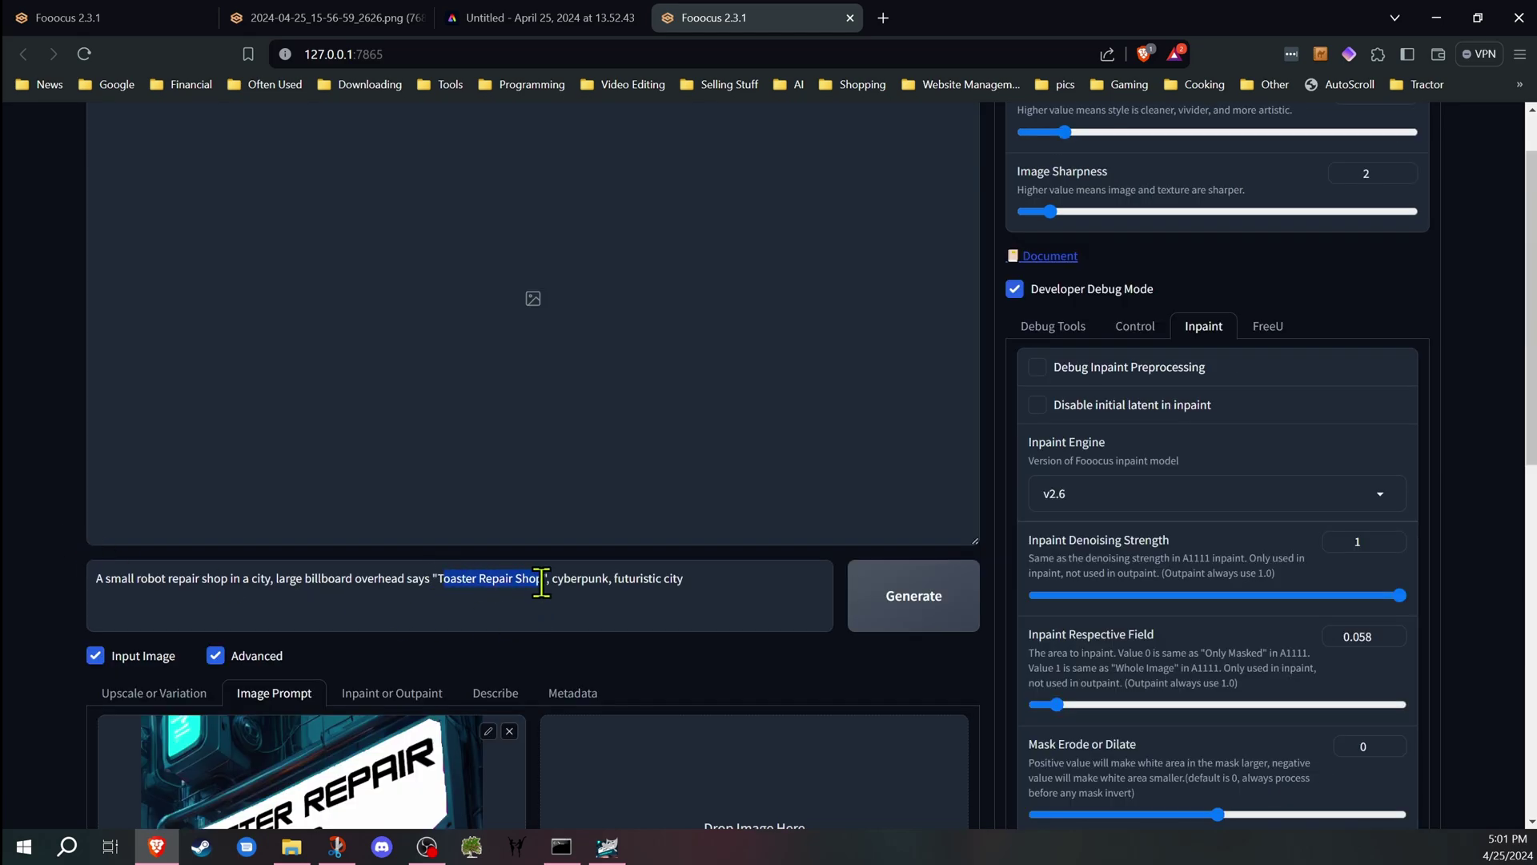
click(433, 577)
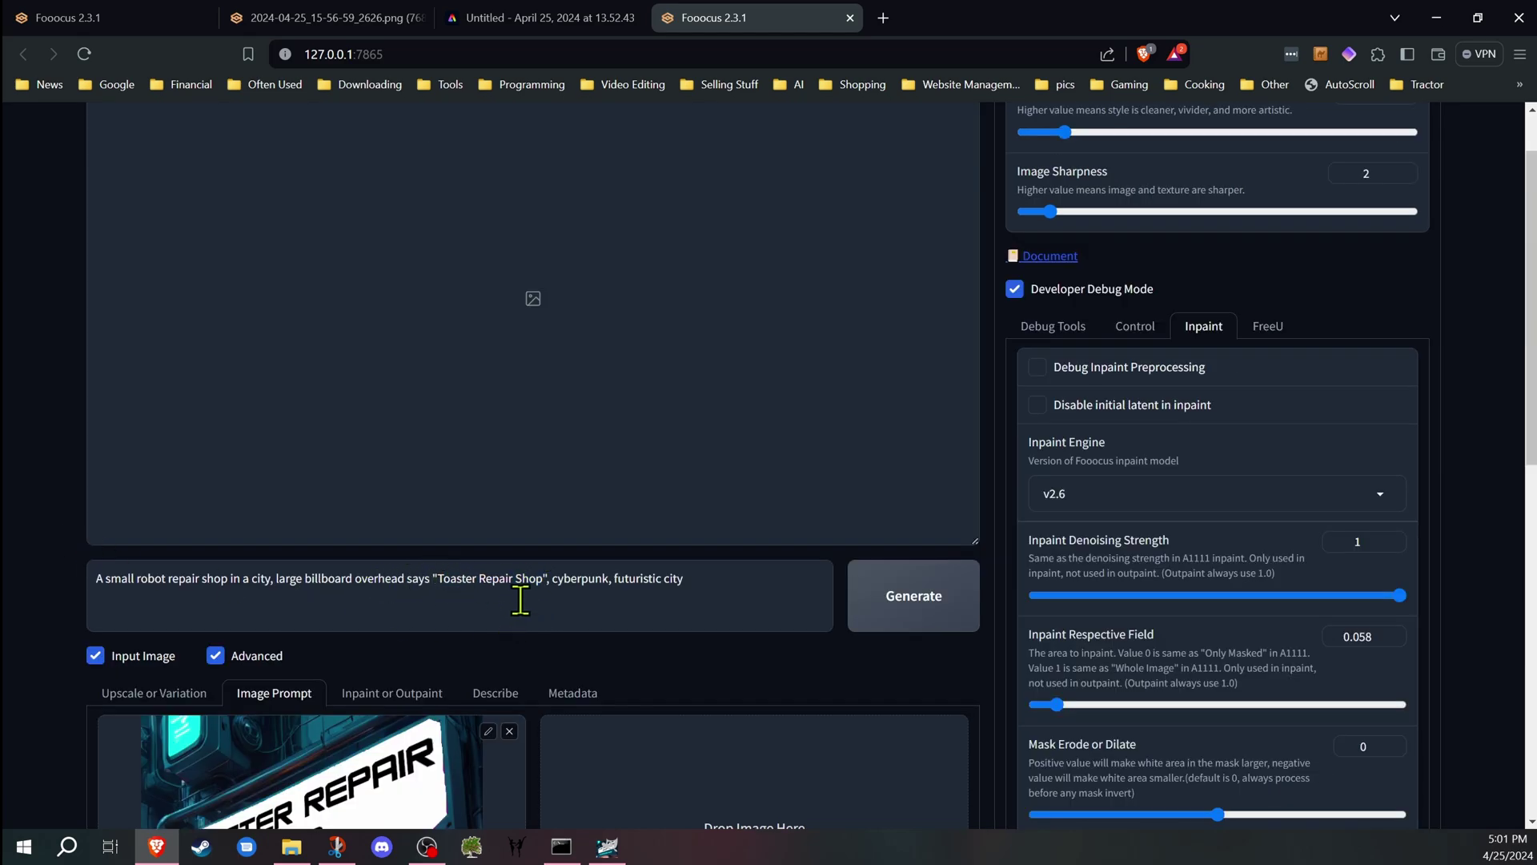
scroll(87, 520, down, 4)
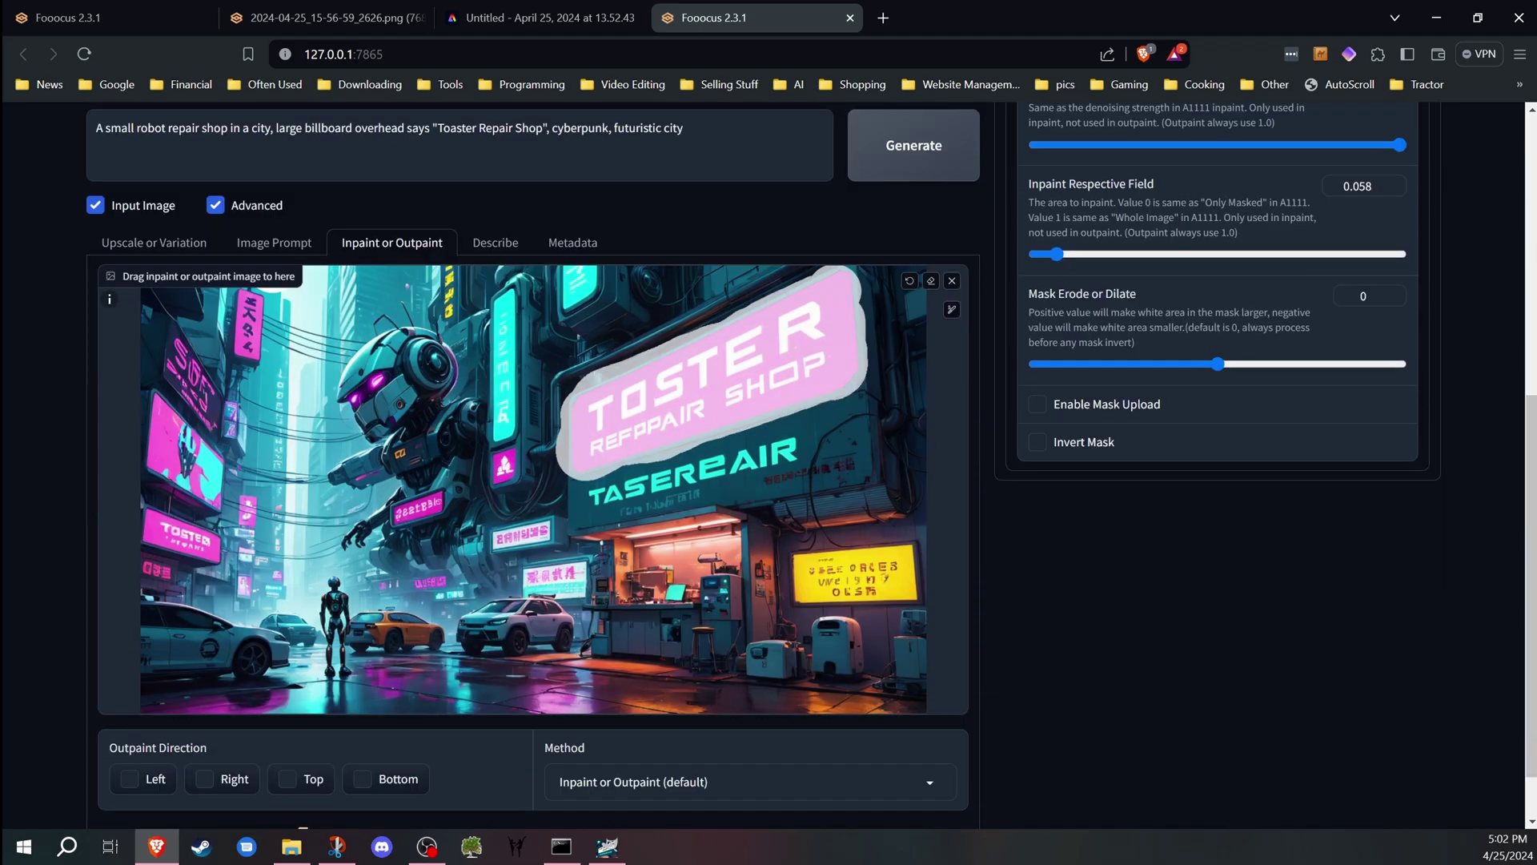
scroll(695, 433, up, 6)
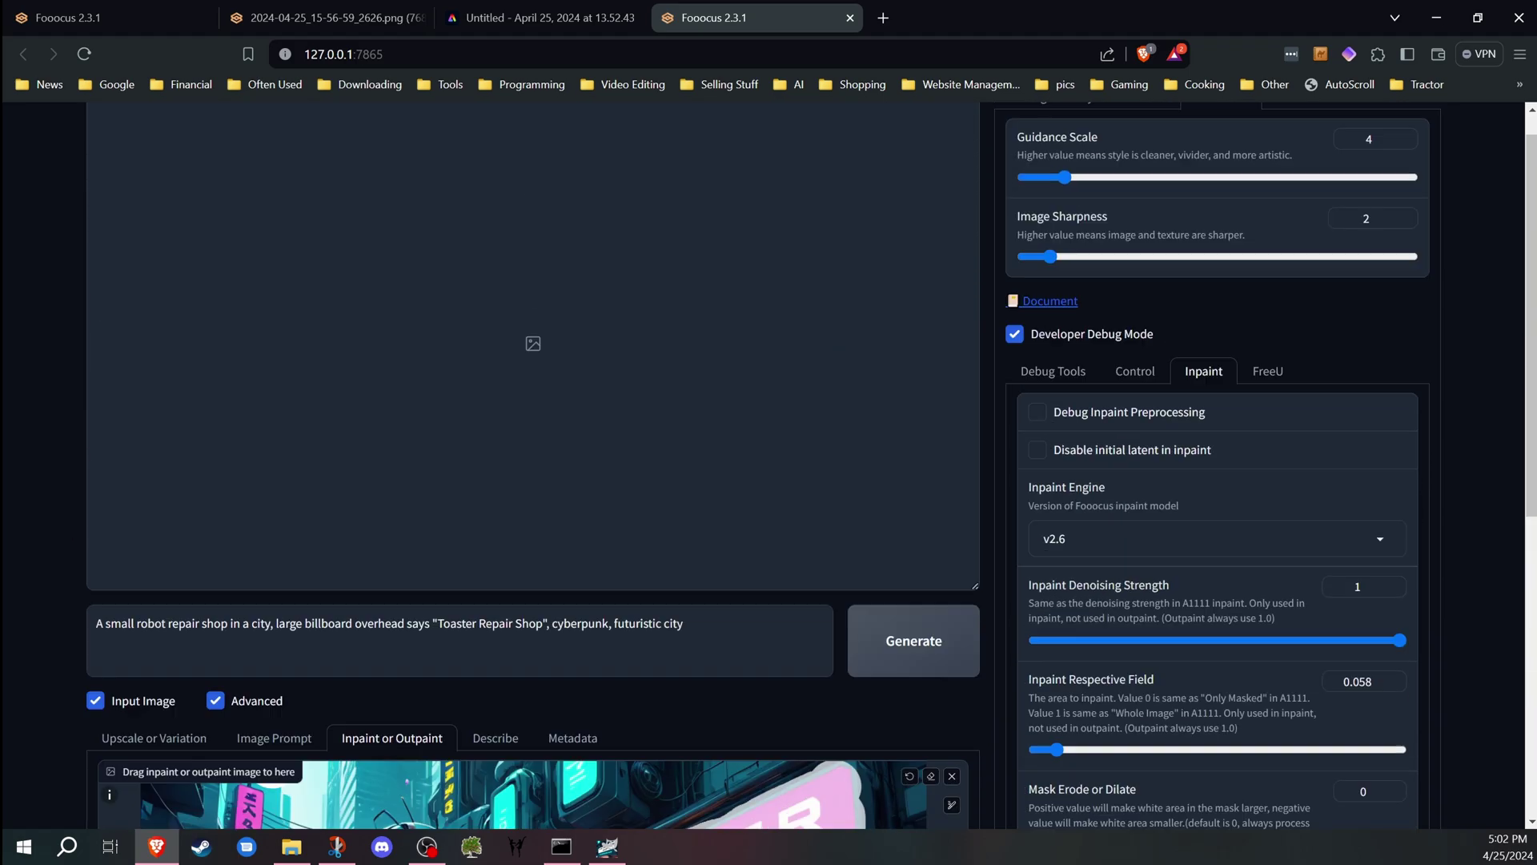
click(911, 686)
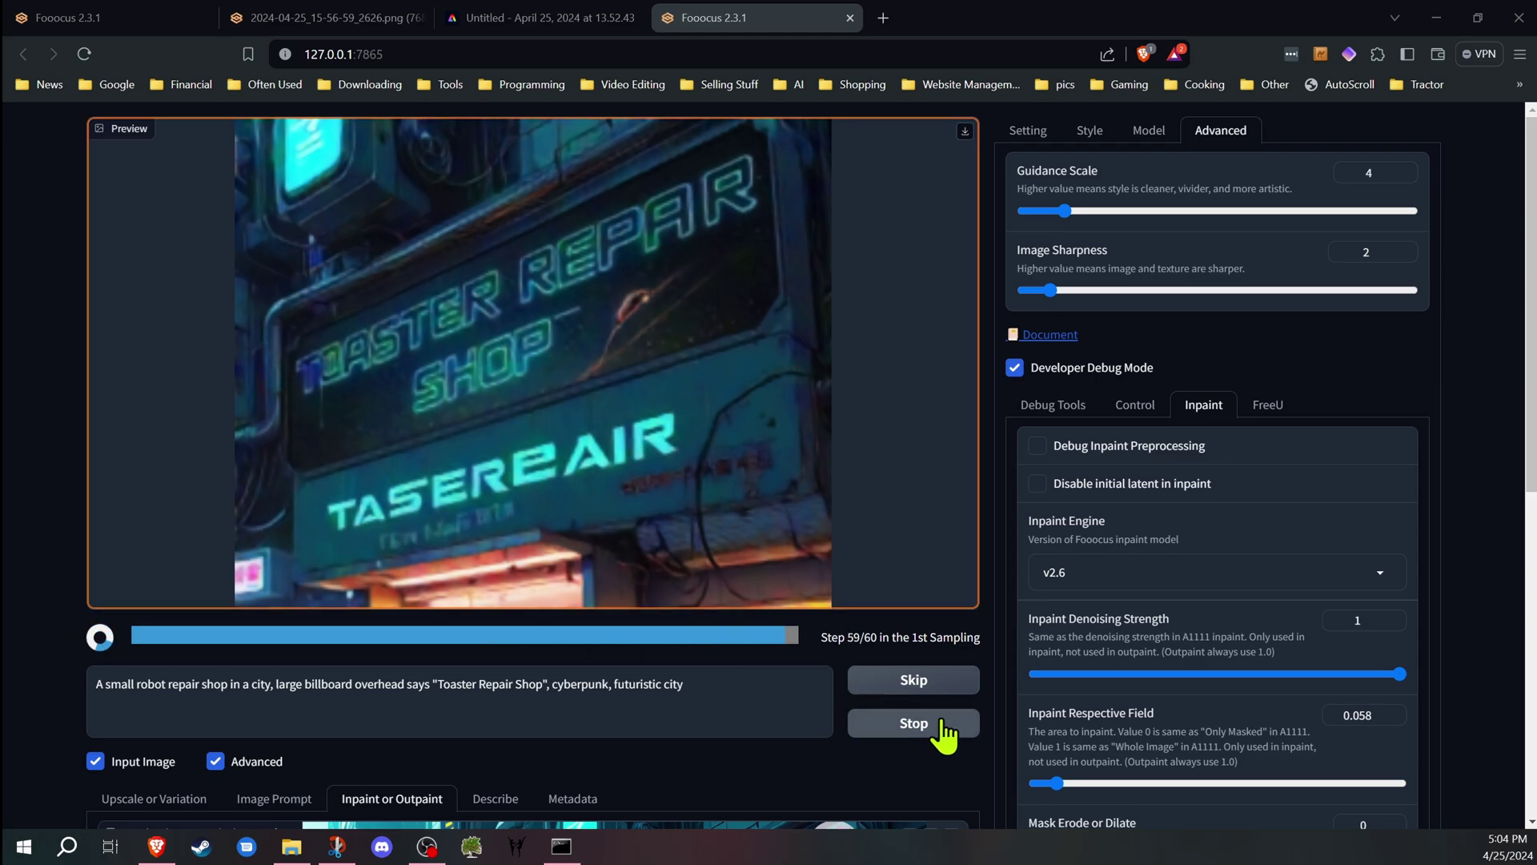
Step: Set the number of images to generate to 4
scroll(920, 733, down, 3)
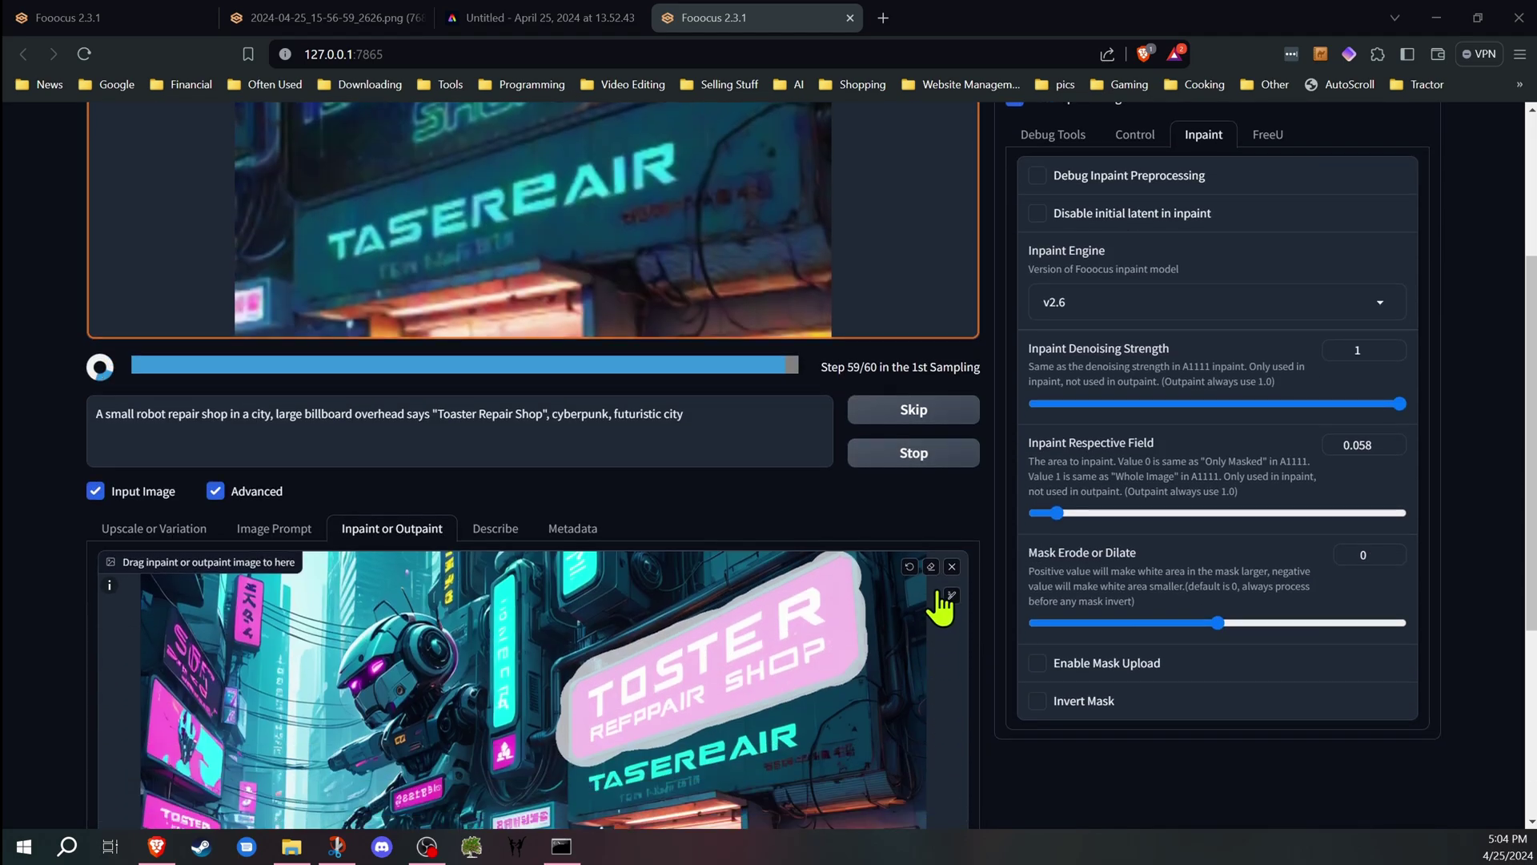
scroll(953, 577, up, 3)
click(1032, 132)
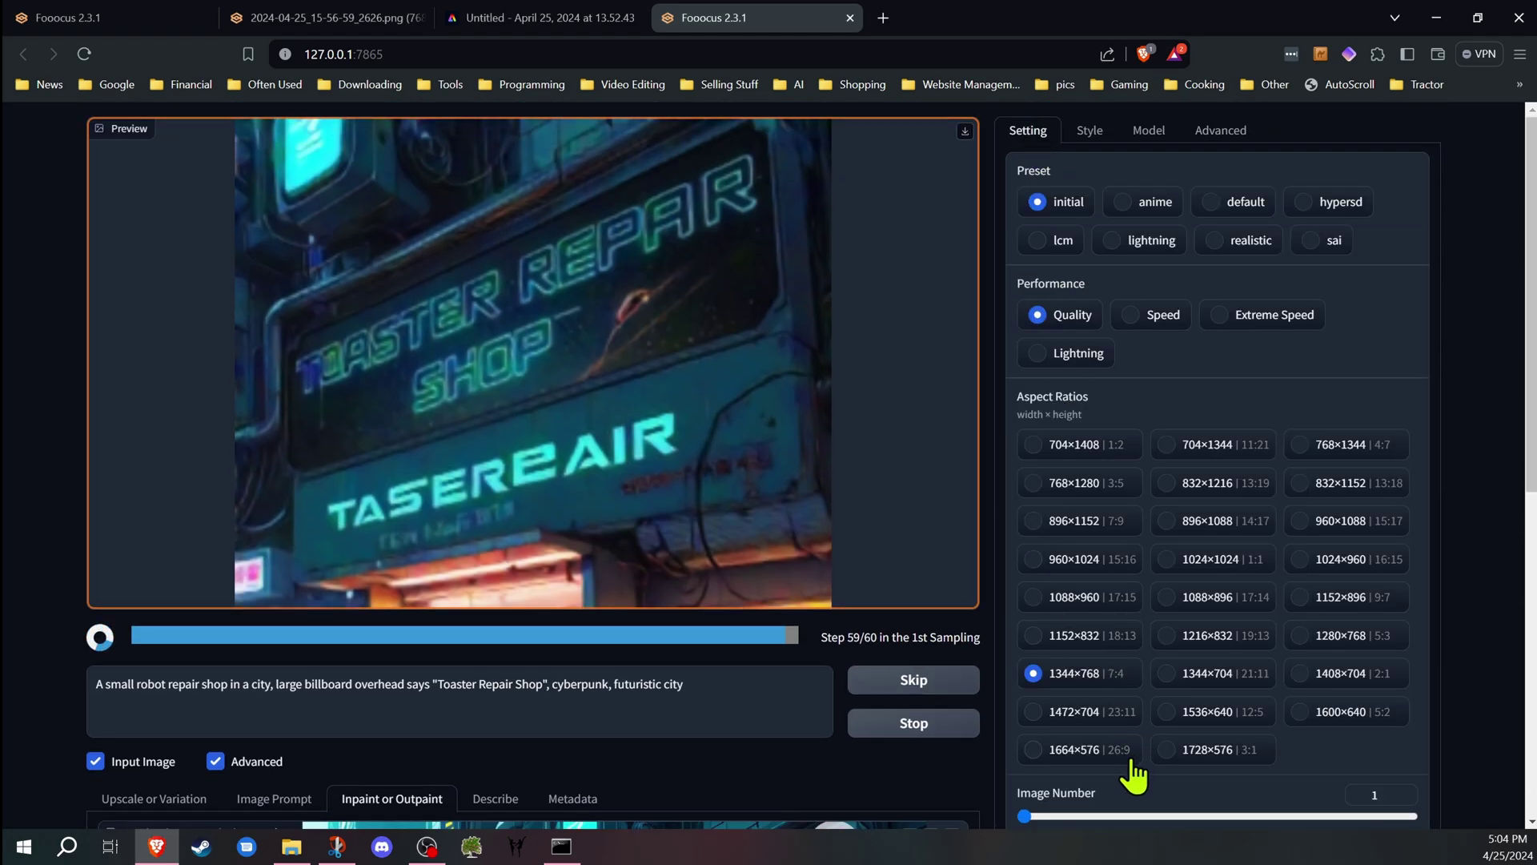
mouse_move(1039, 816)
mouse_down()
mouse_move(1058, 818)
mouse_move(1034, 819)
mouse_up()
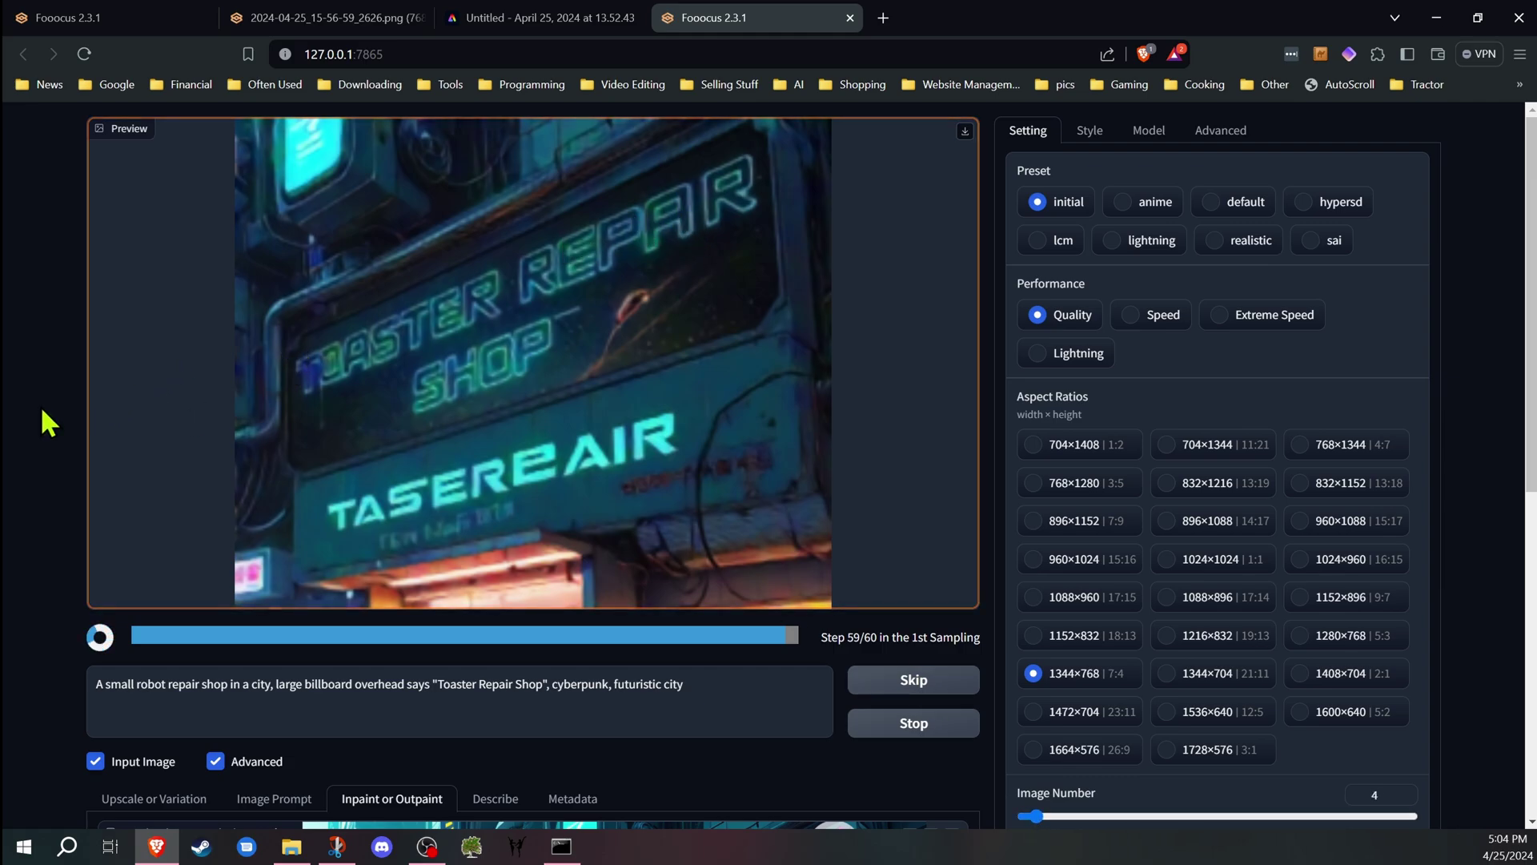
Step: Raise the first image prompt's Stop At to 0.679 and its Weight to 1.233
scroll(40, 405, down, 5)
click(276, 349)
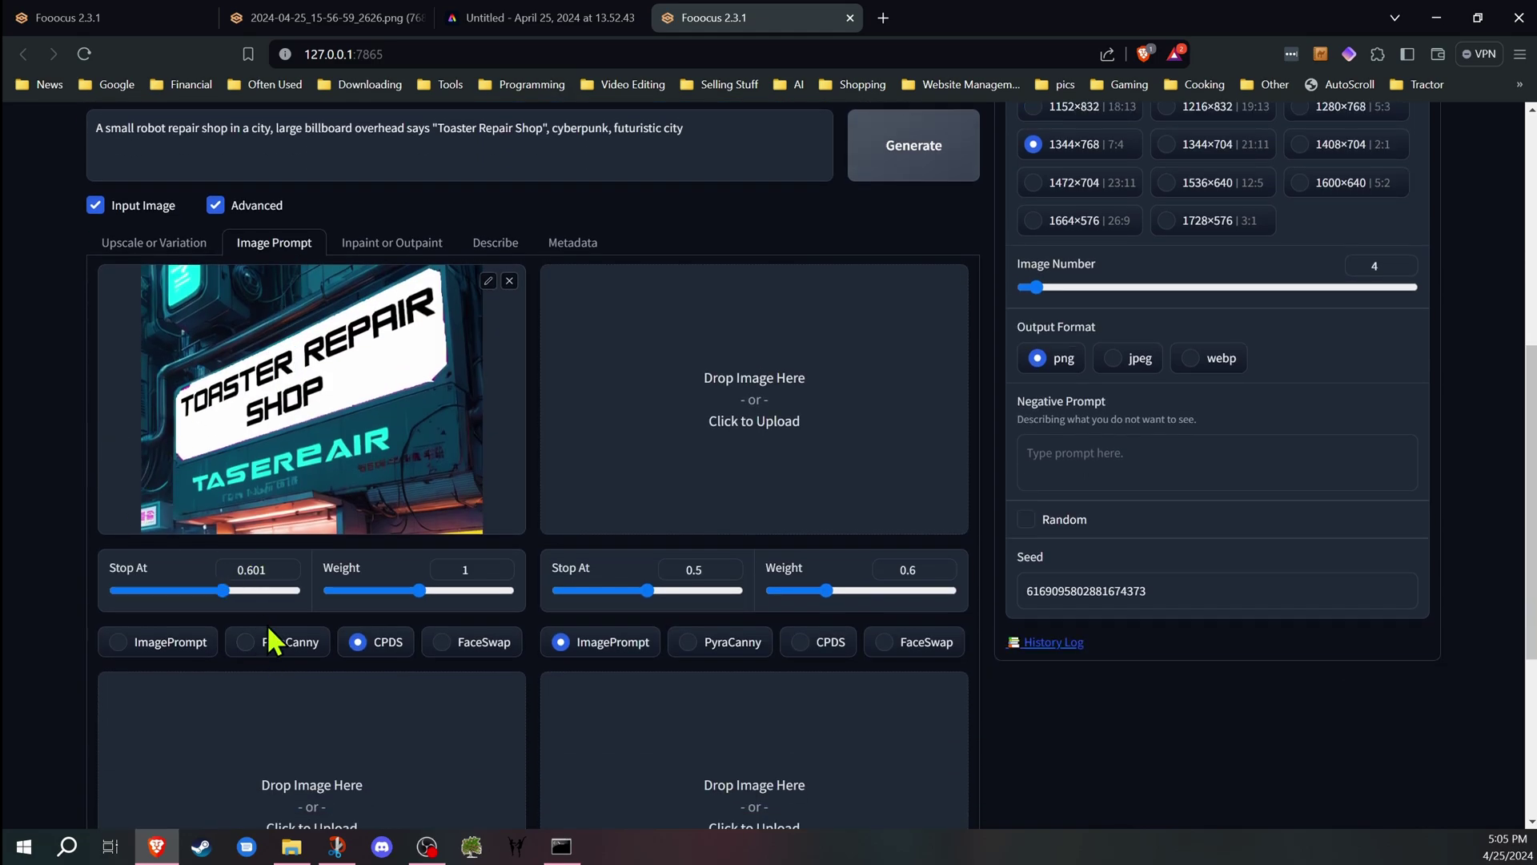
click(231, 594)
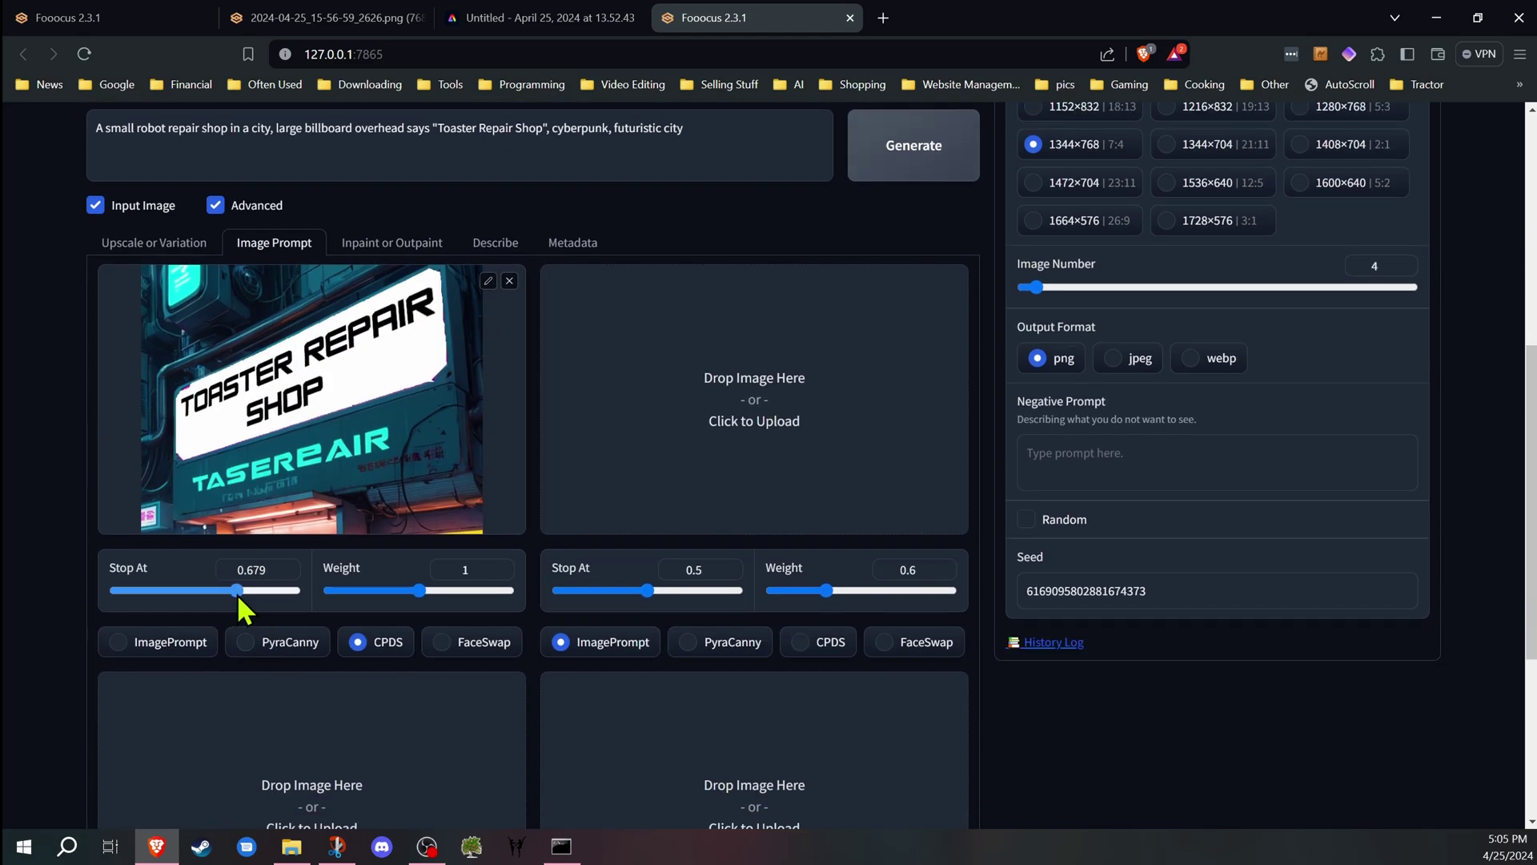
click(438, 591)
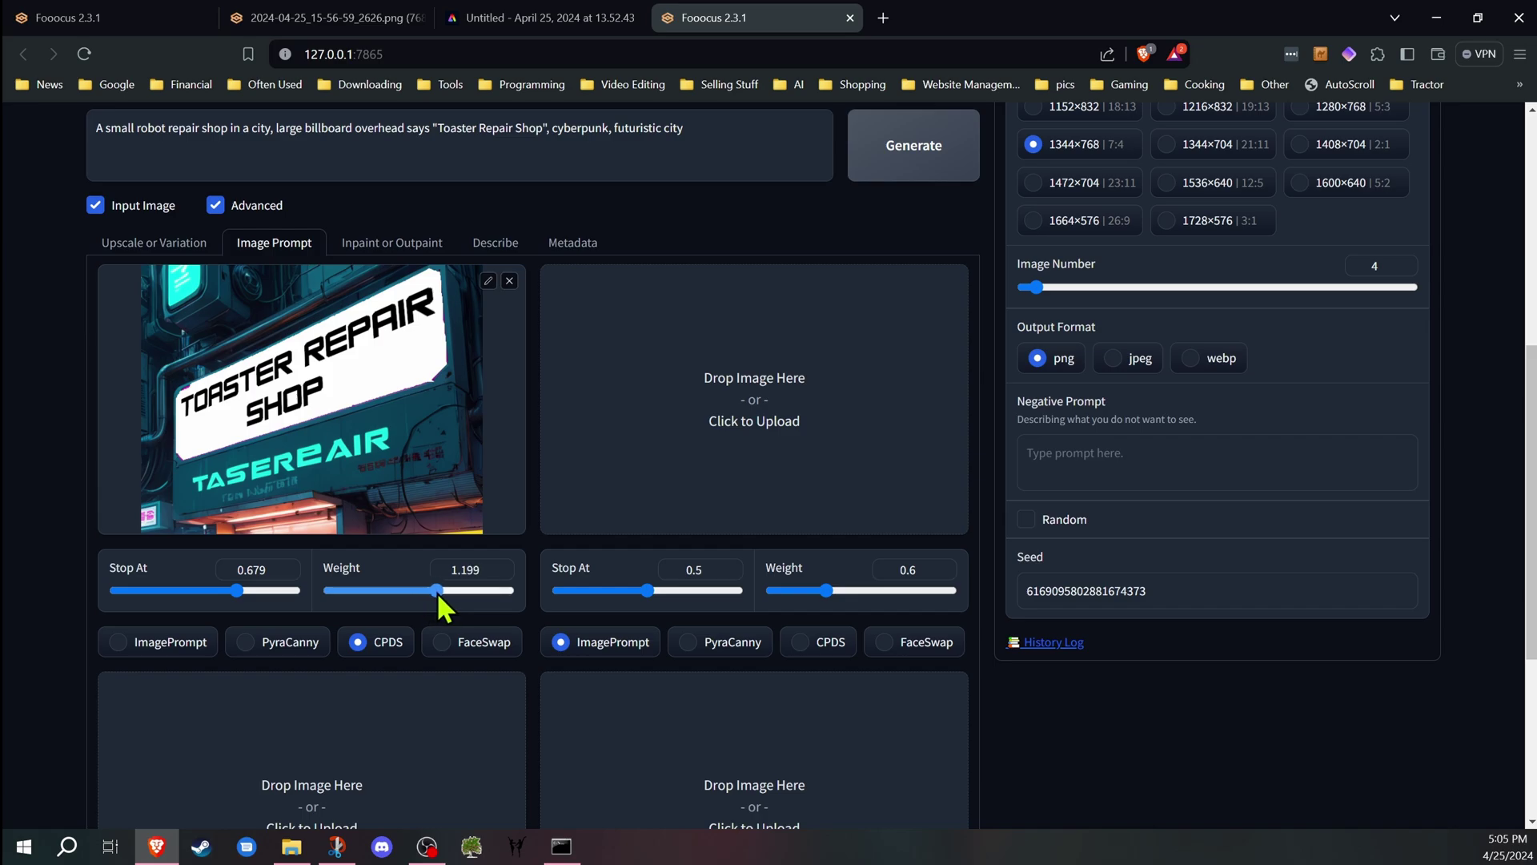
click(440, 592)
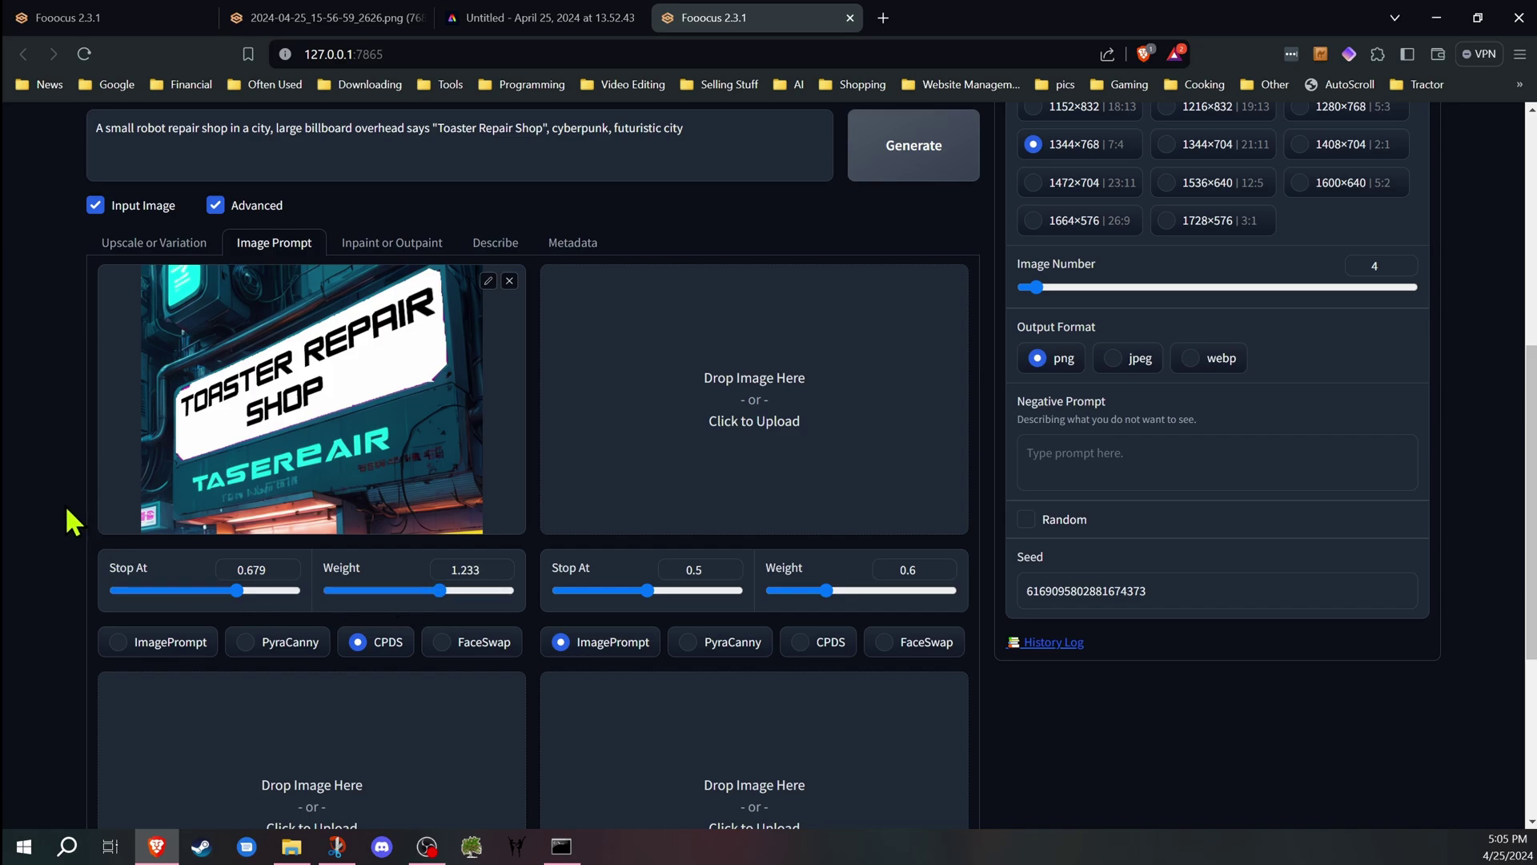
scroll(69, 515, up, 5)
scroll(70, 511, down, 2)
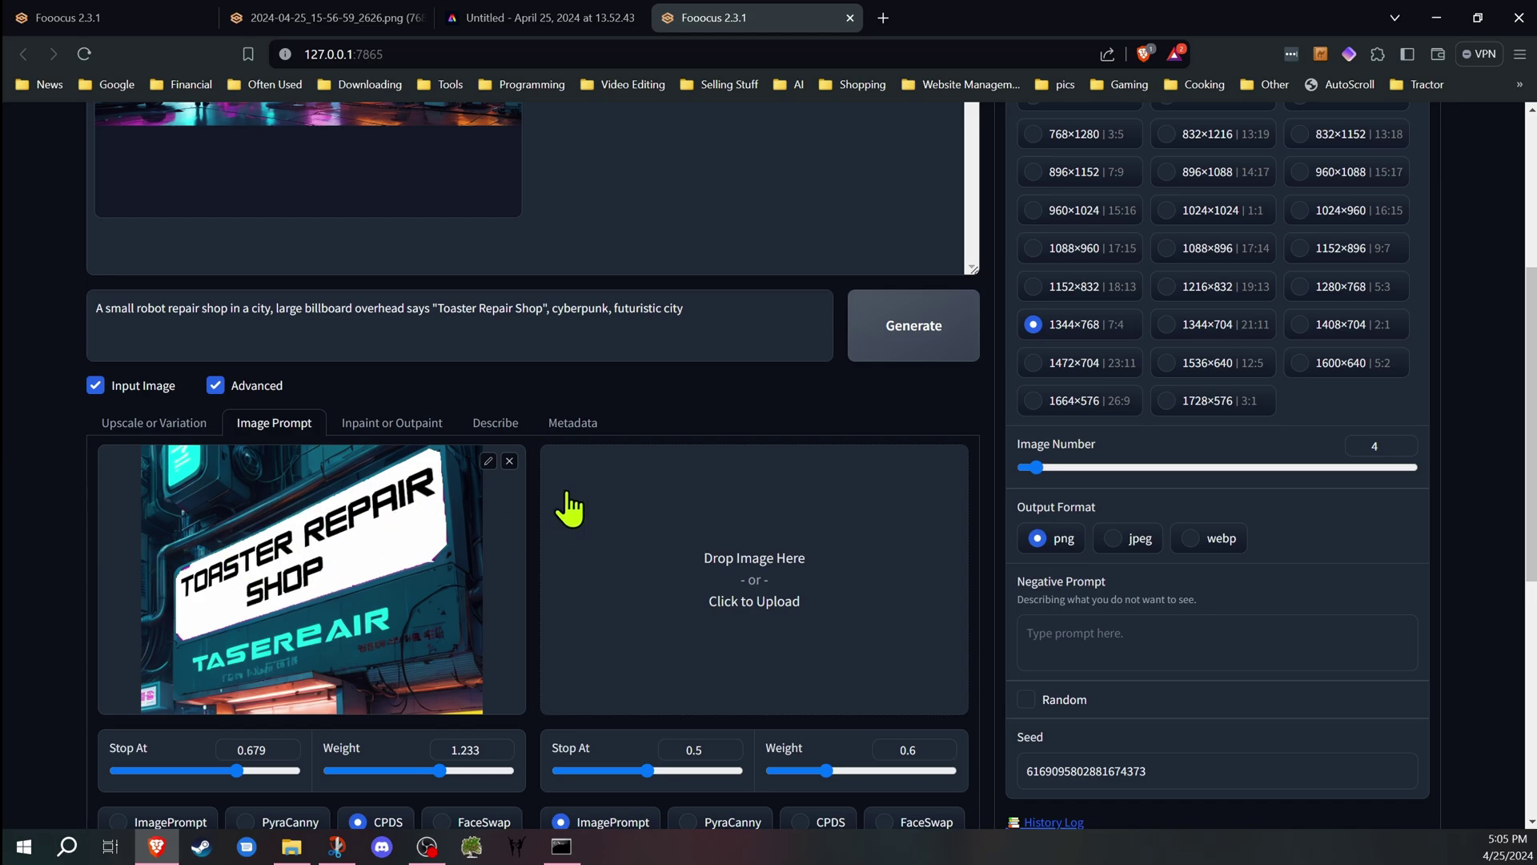
Step: Compare the lettering on the billboard across all four generated images, including at enlarged size
scroll(569, 509, up, 4)
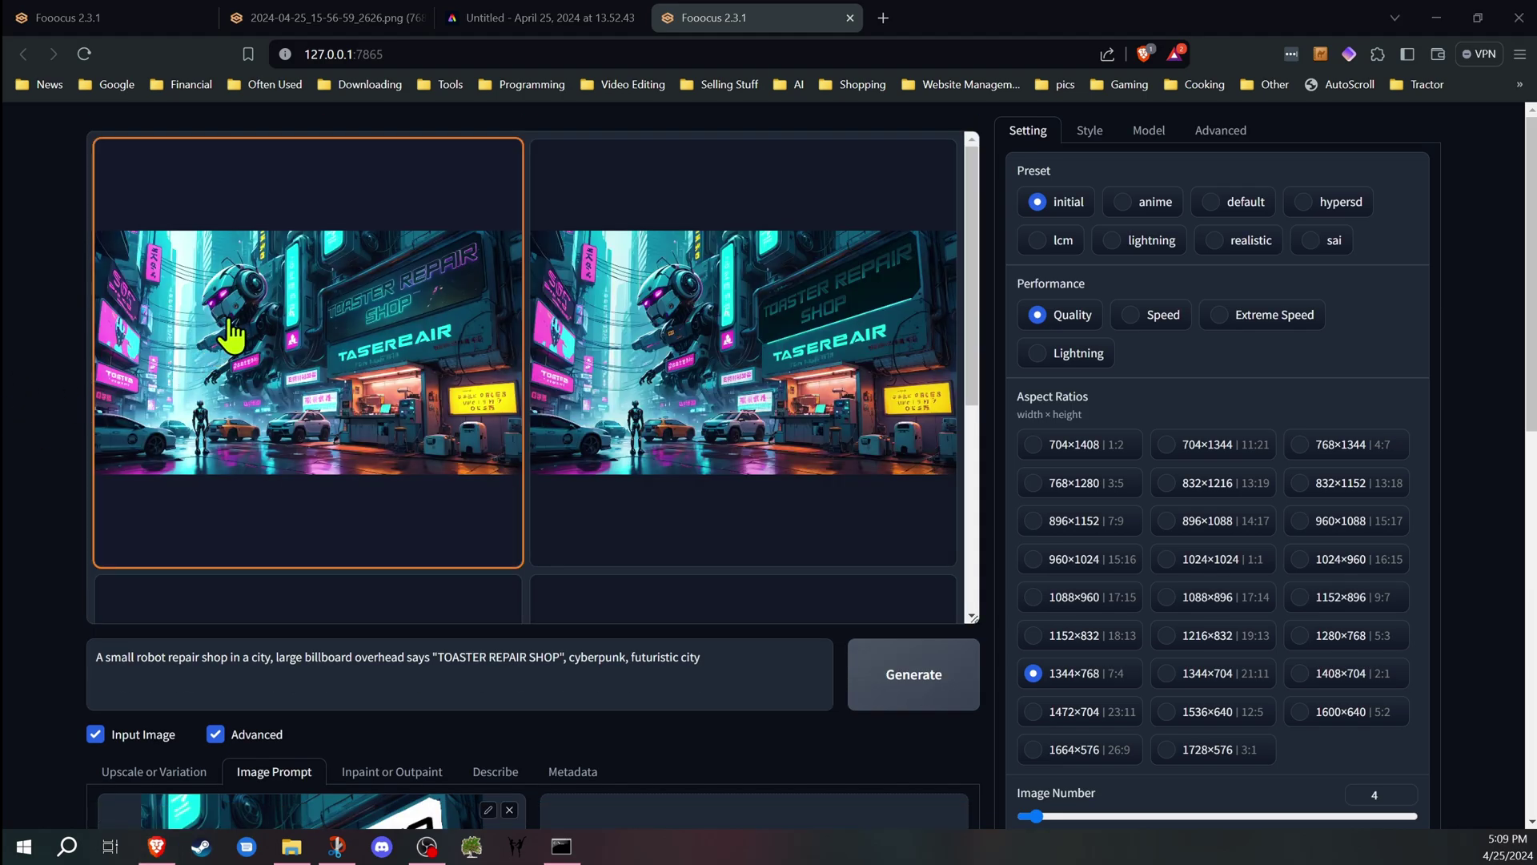
click(412, 340)
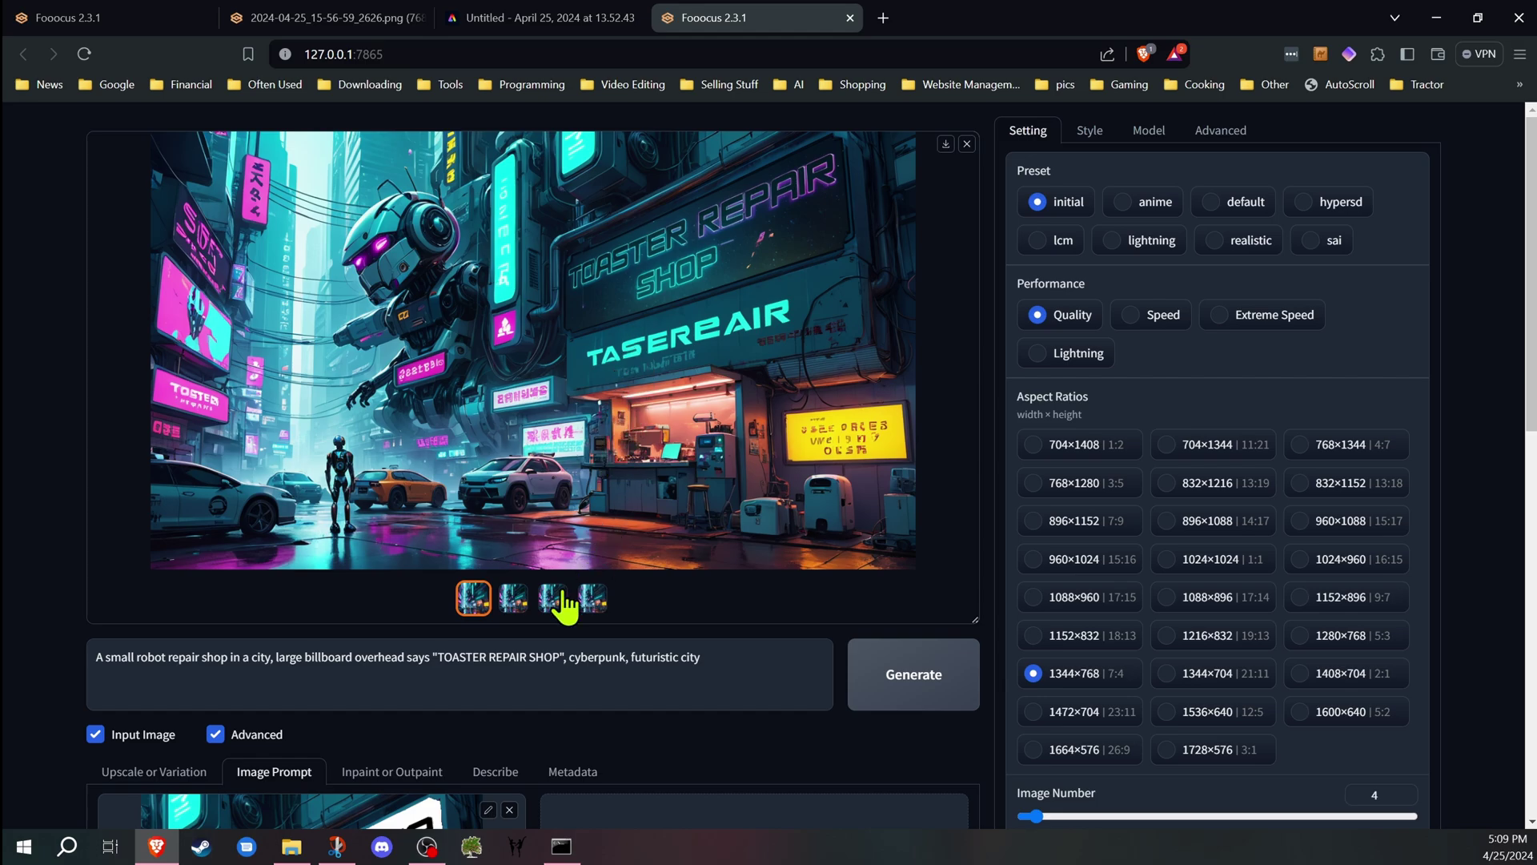
click(515, 607)
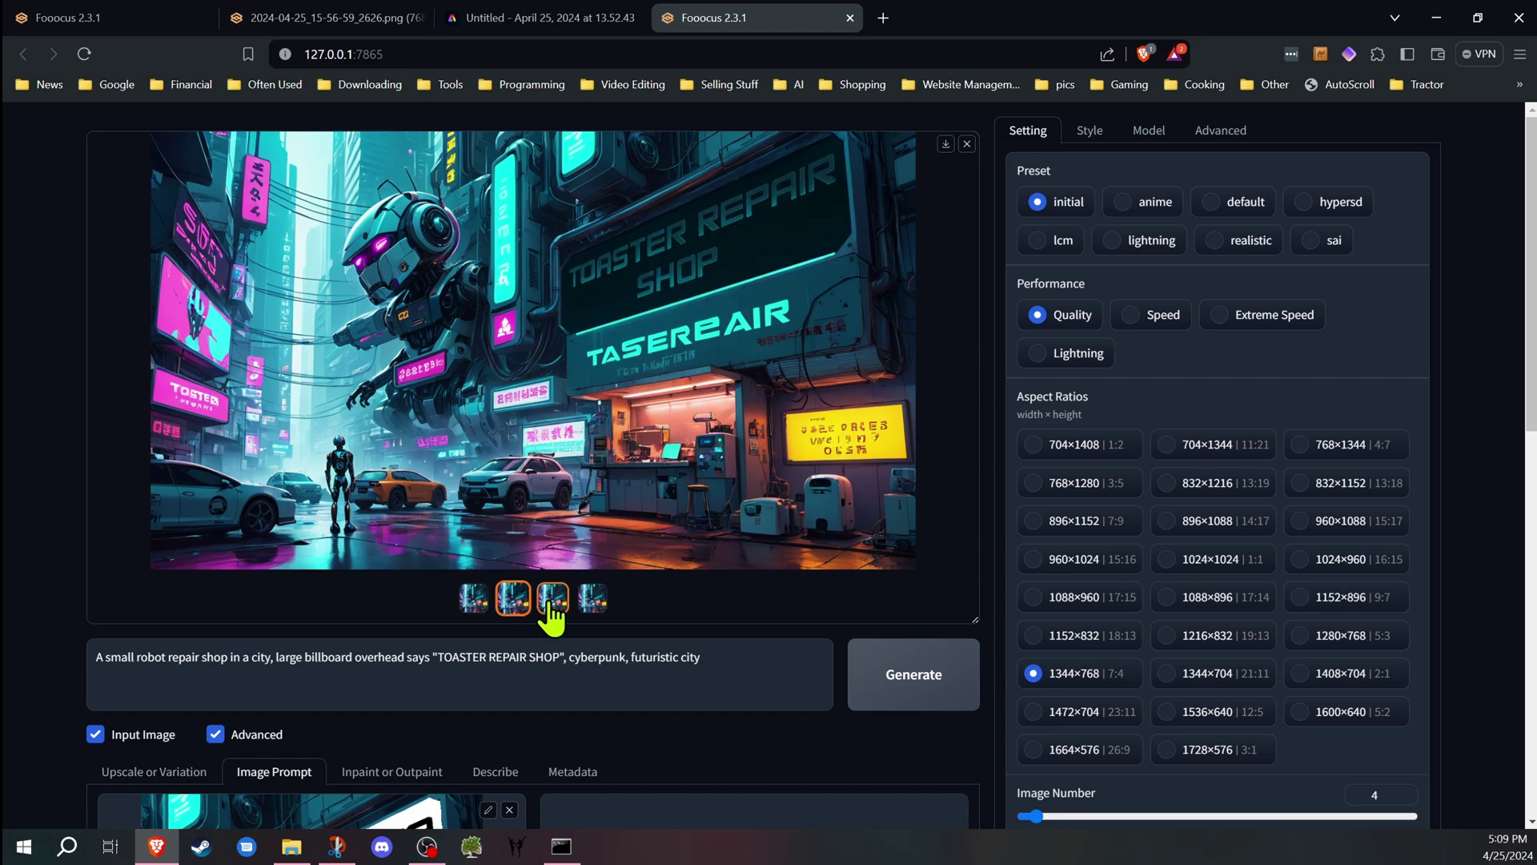
click(554, 612)
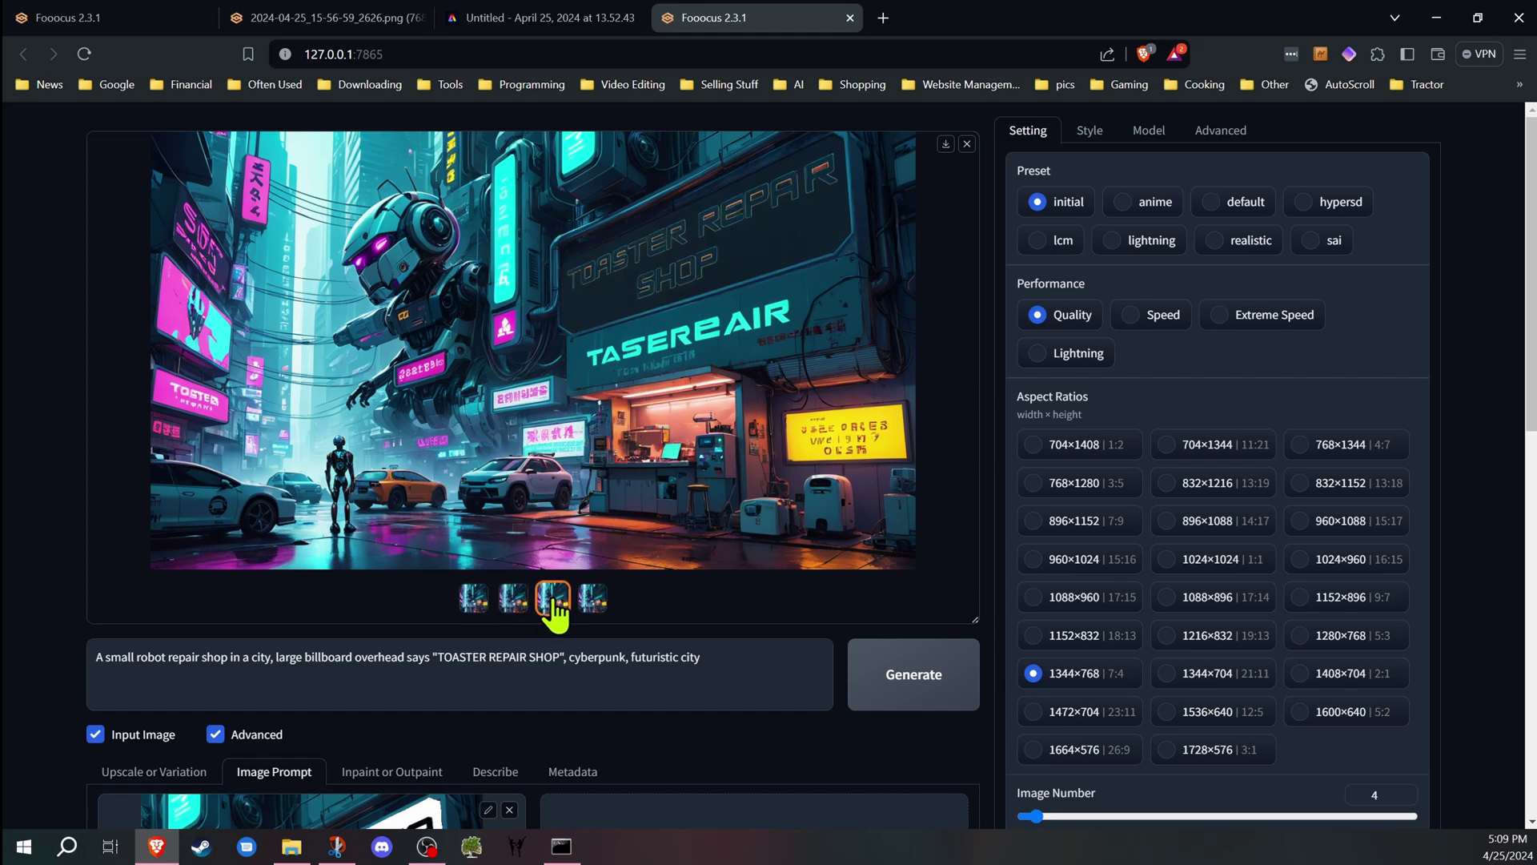
click(594, 612)
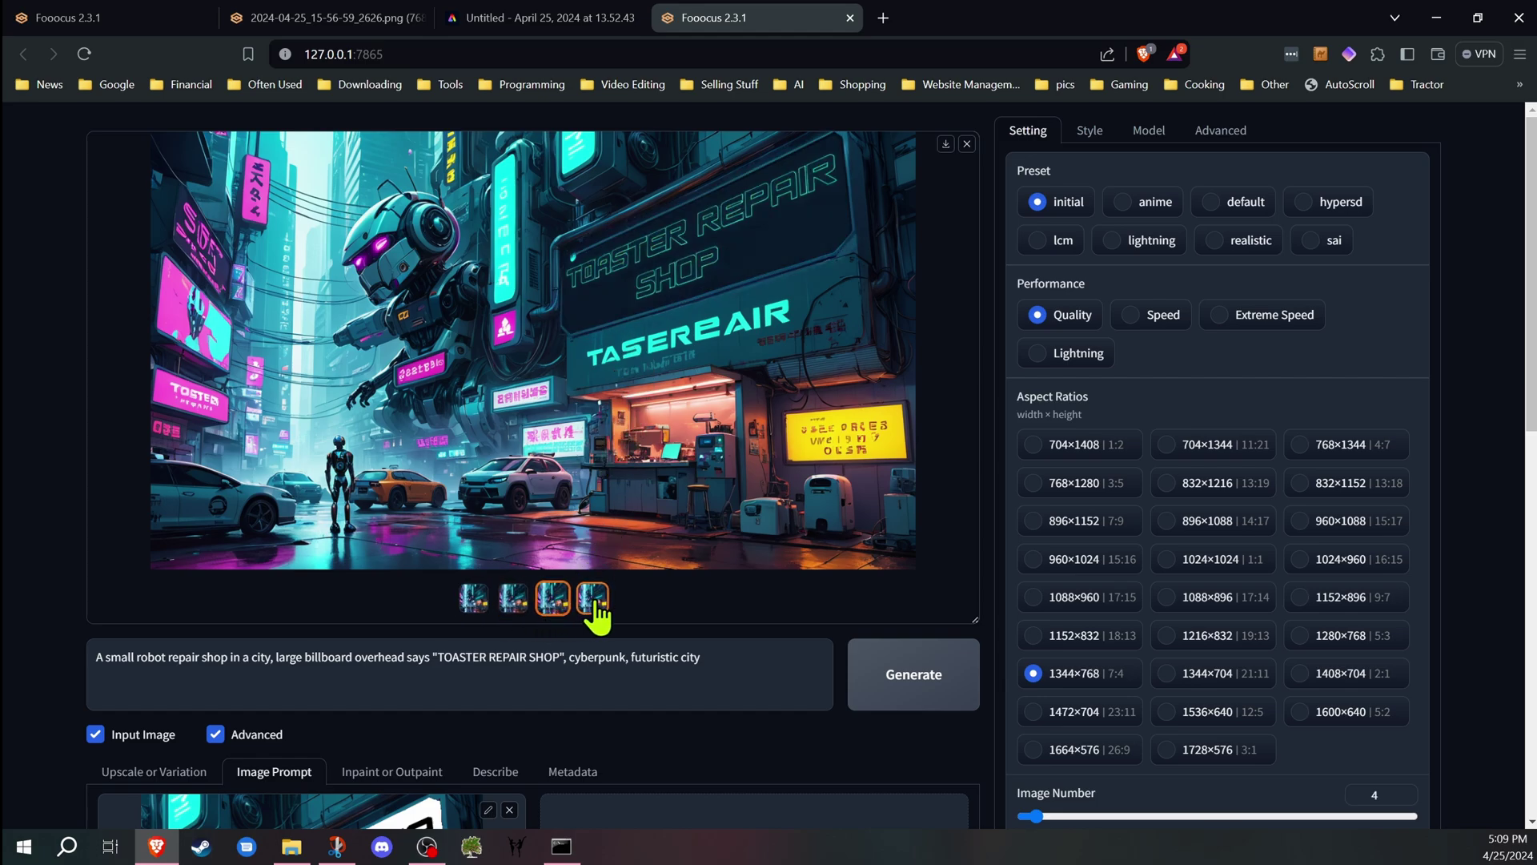
click(748, 280)
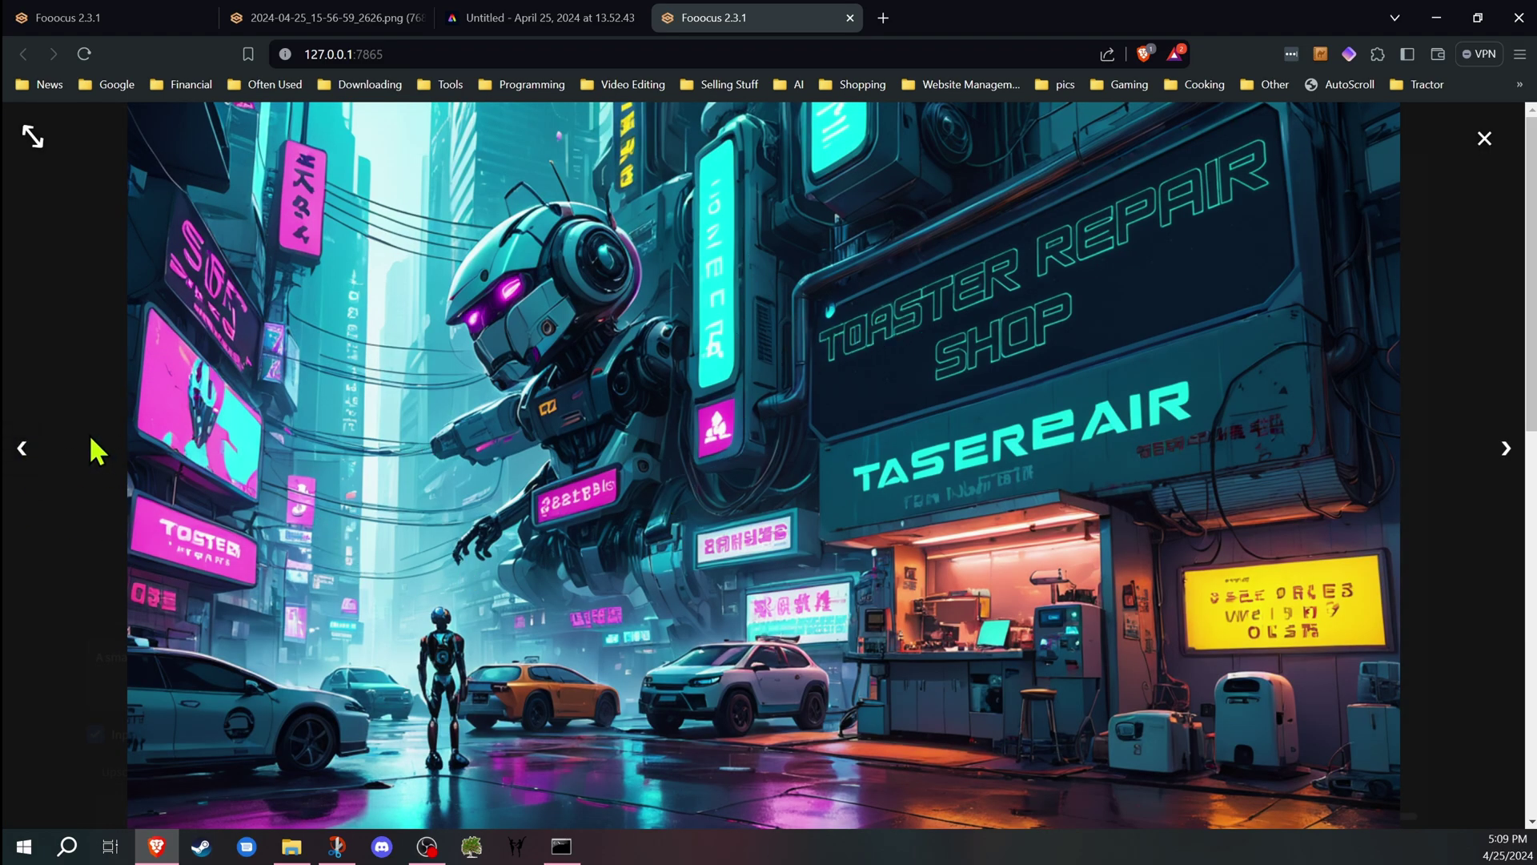
click(24, 452)
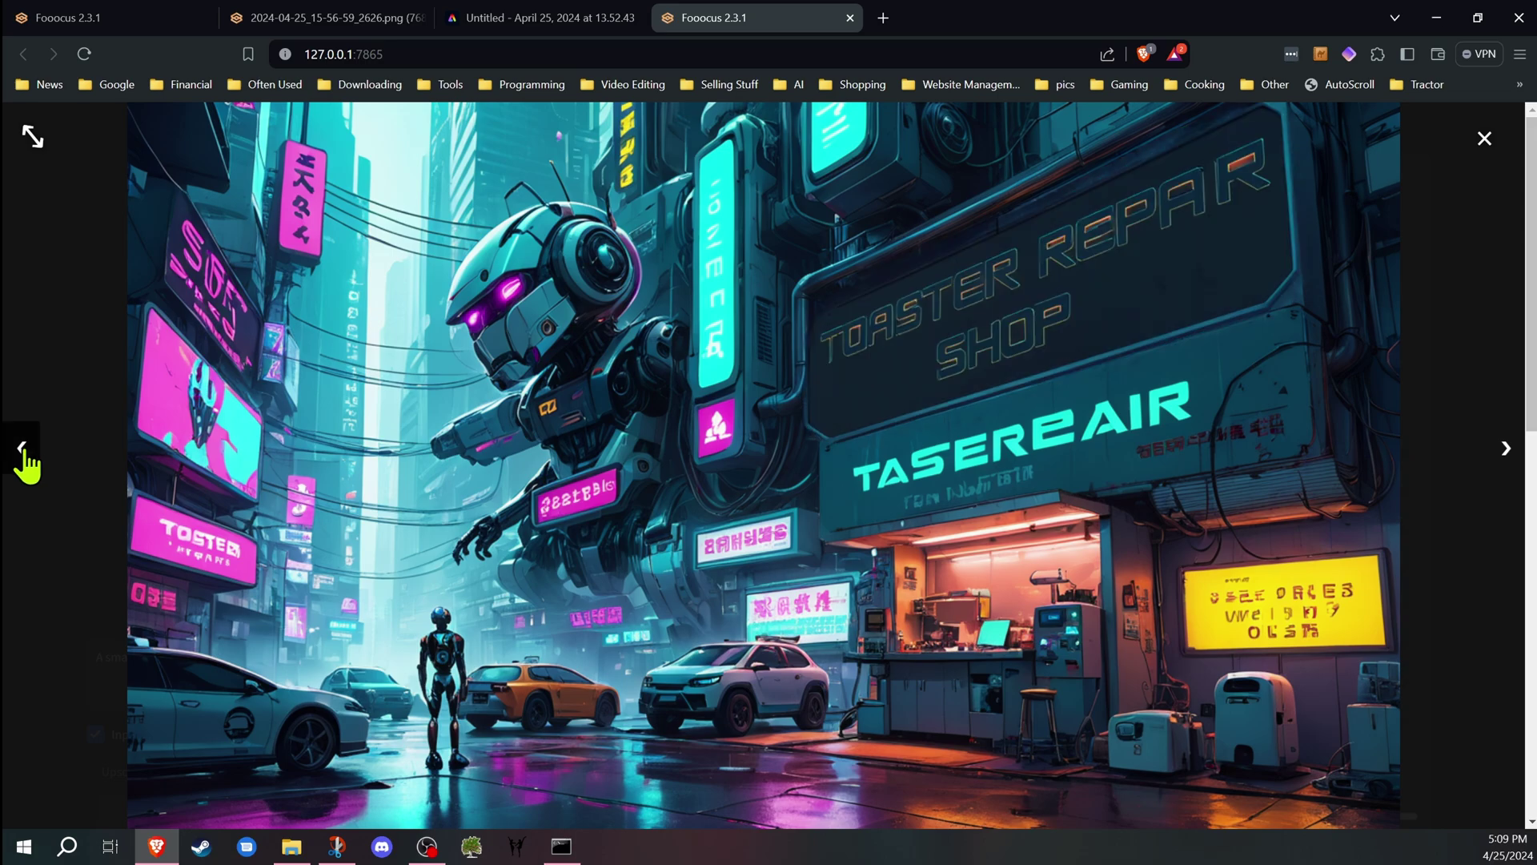
click(24, 452)
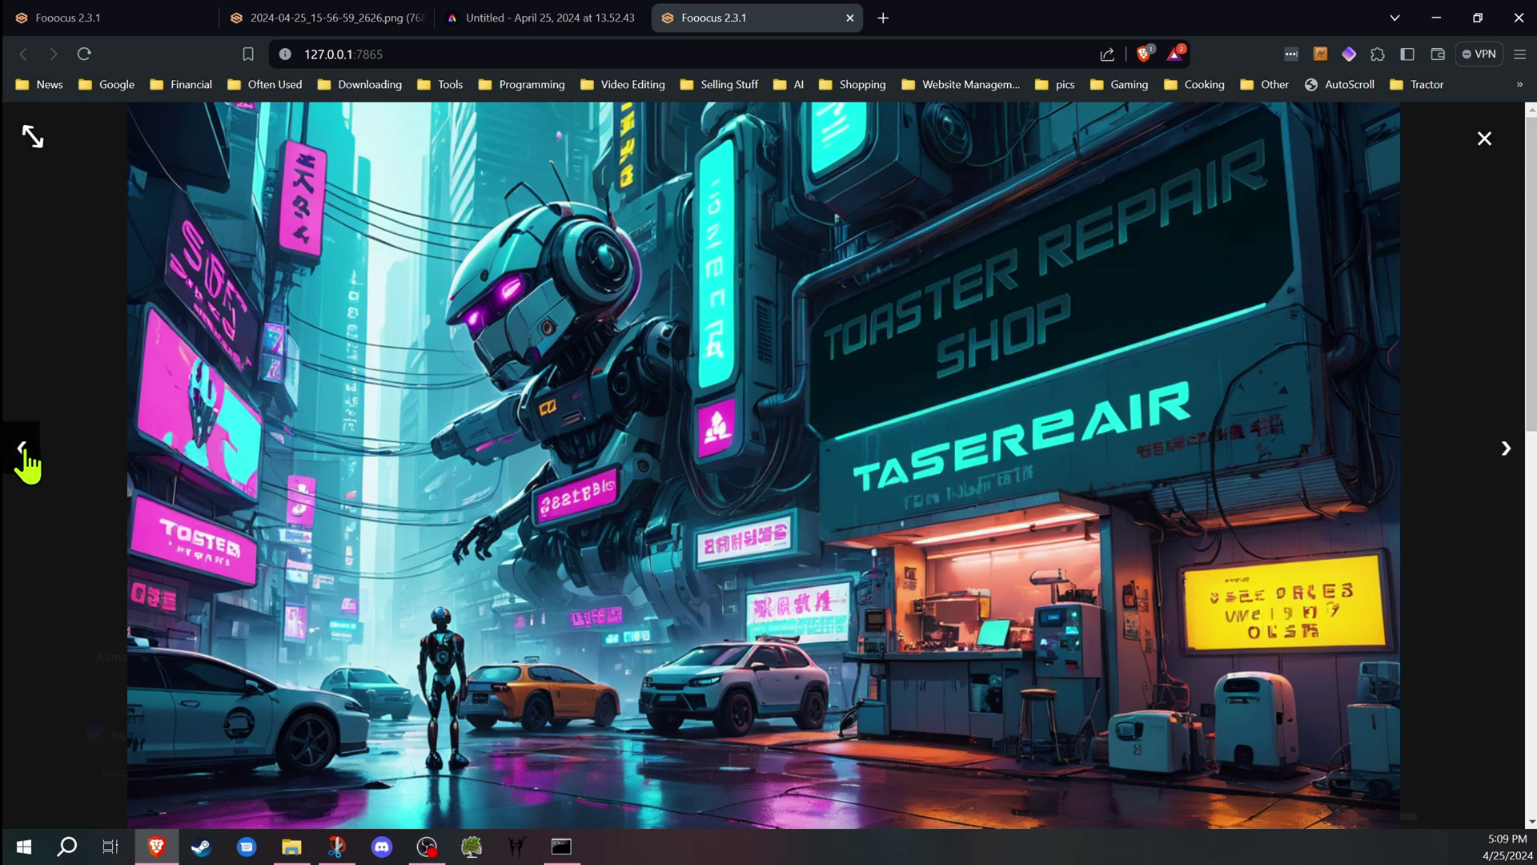
click(24, 453)
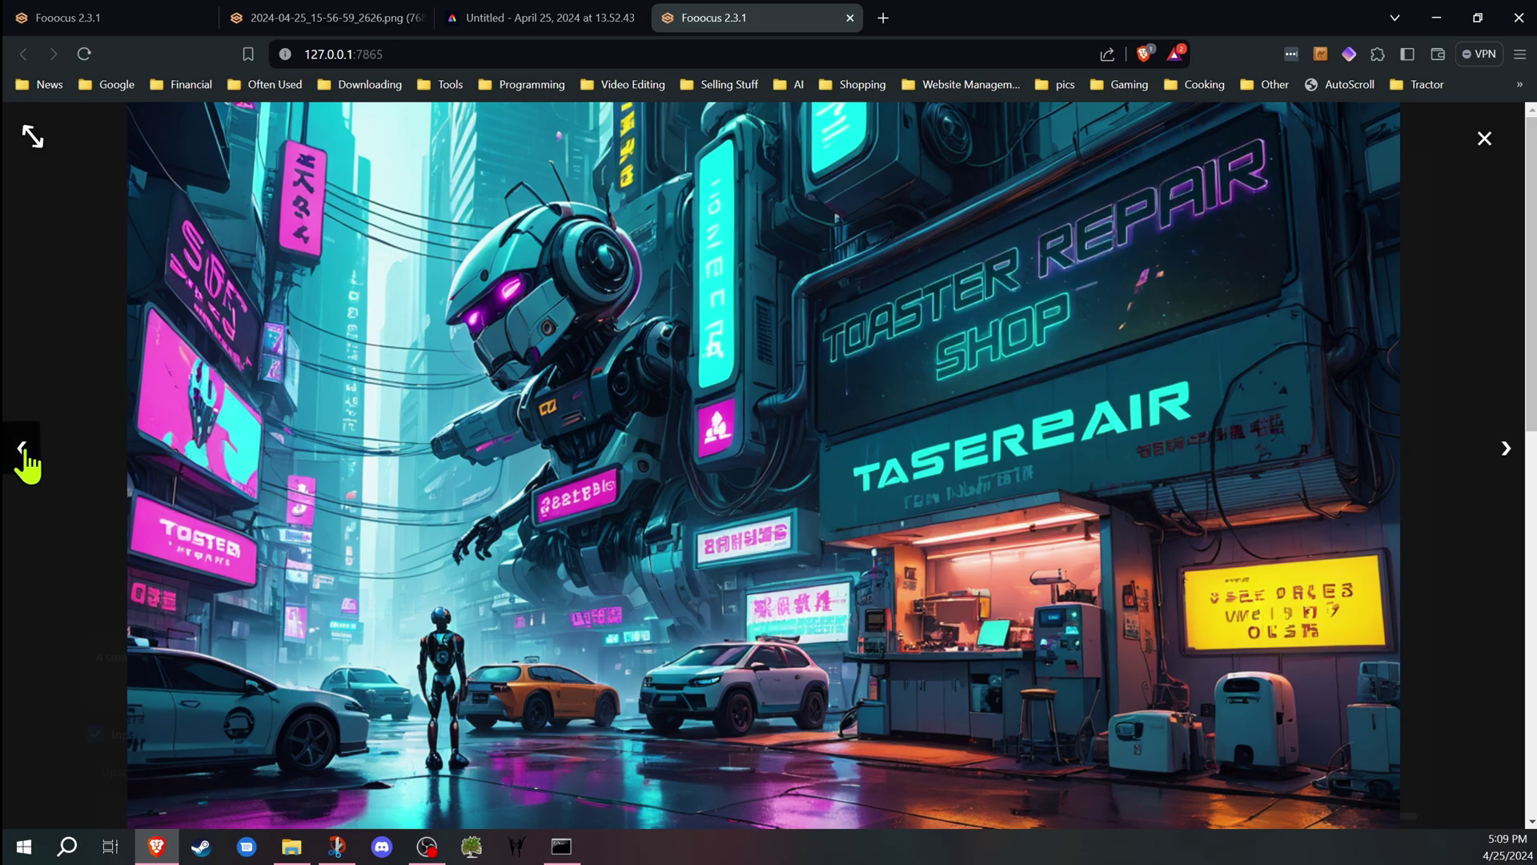
click(1484, 140)
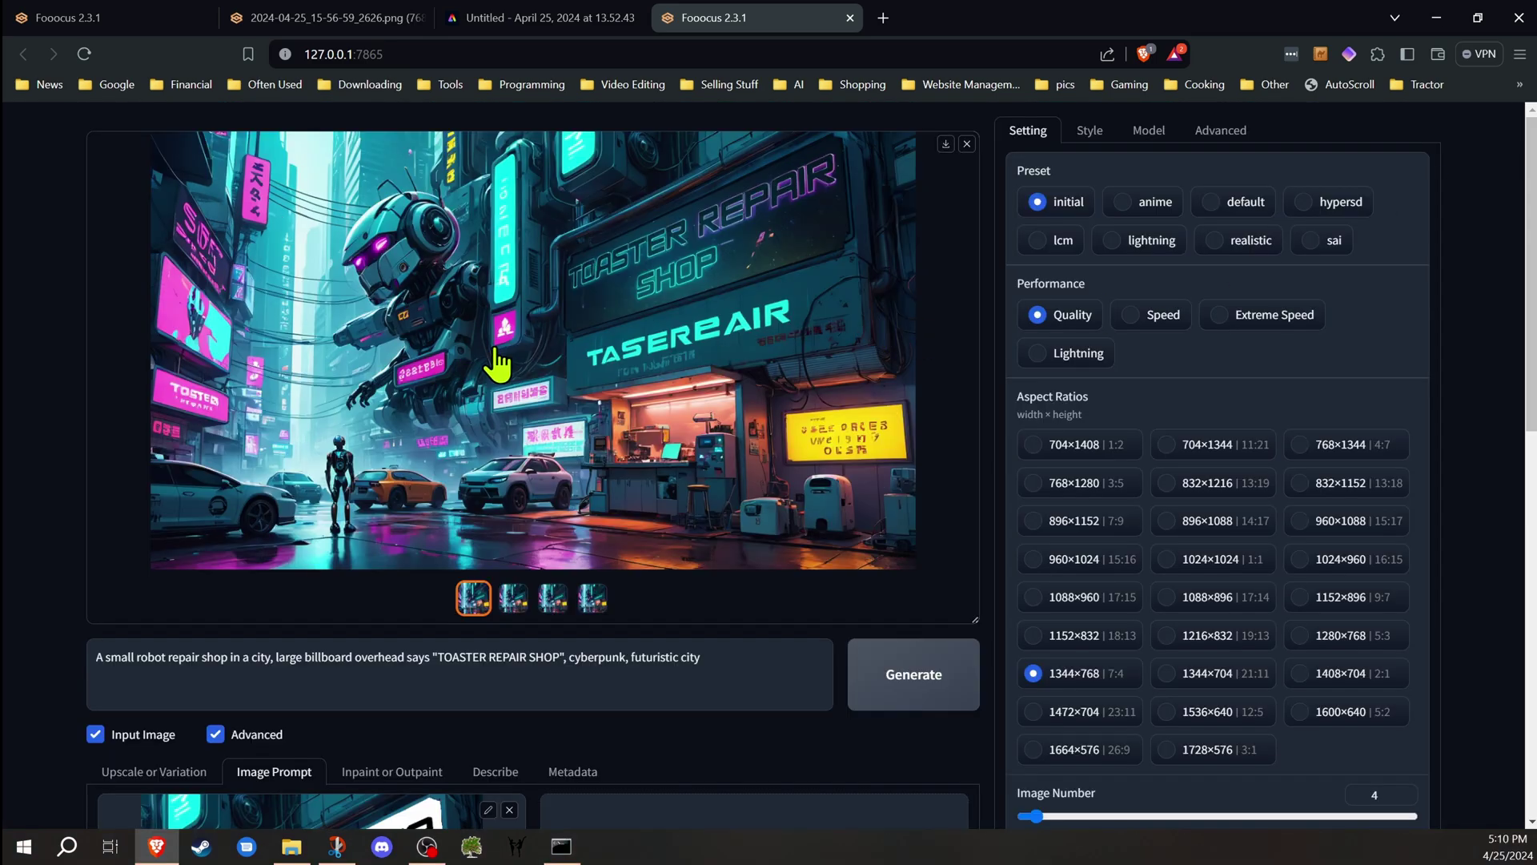
Step: Load the first generated image as the inpaint image and clear the old billboard mask
scroll(77, 442, down, 5)
scroll(76, 446, up, 2)
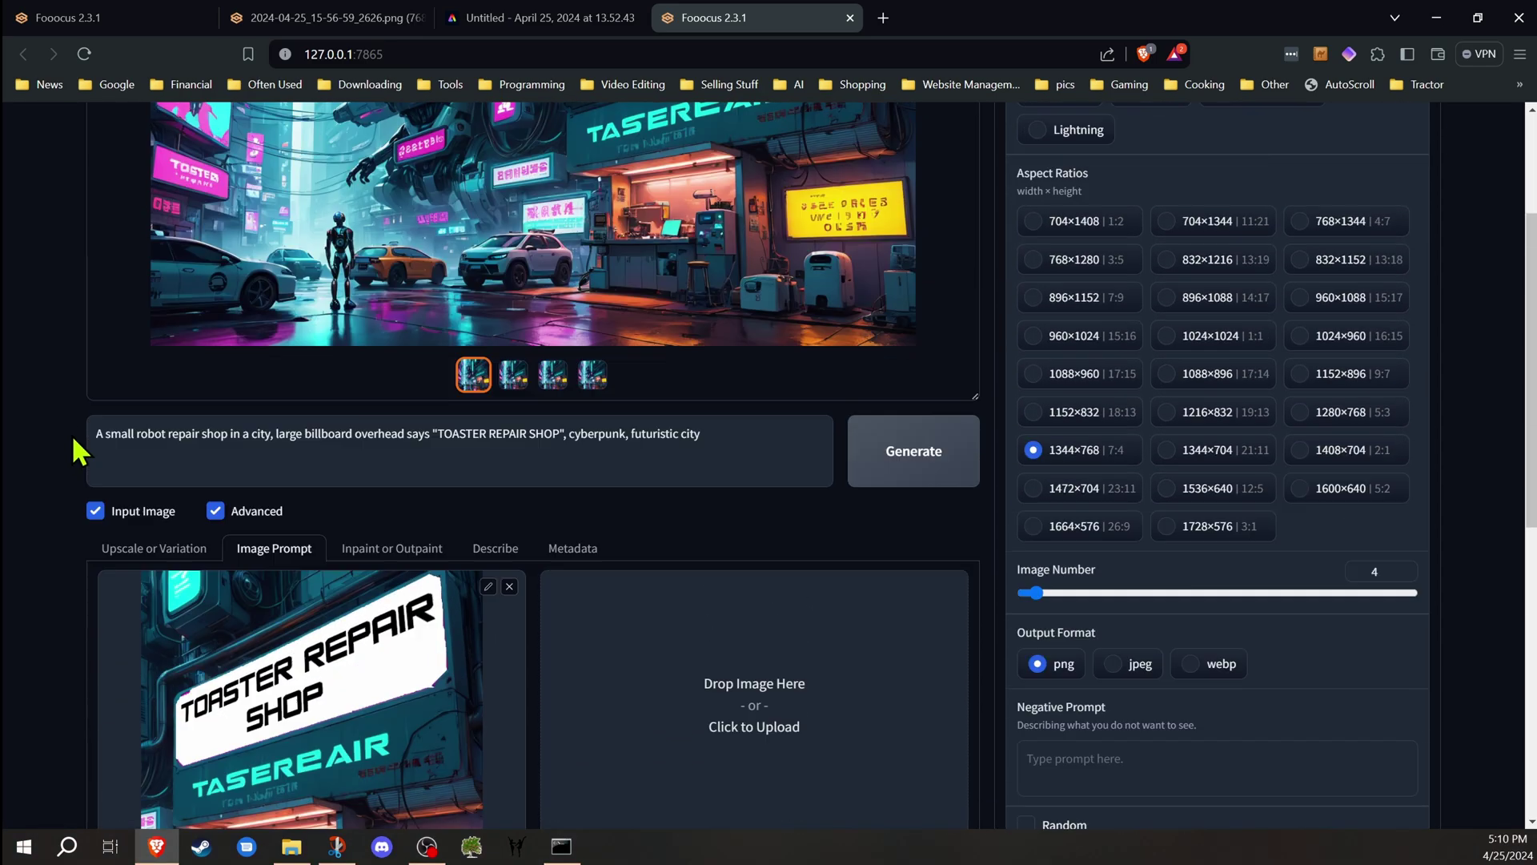
scroll(77, 450, up, 2)
scroll(108, 457, up, 1)
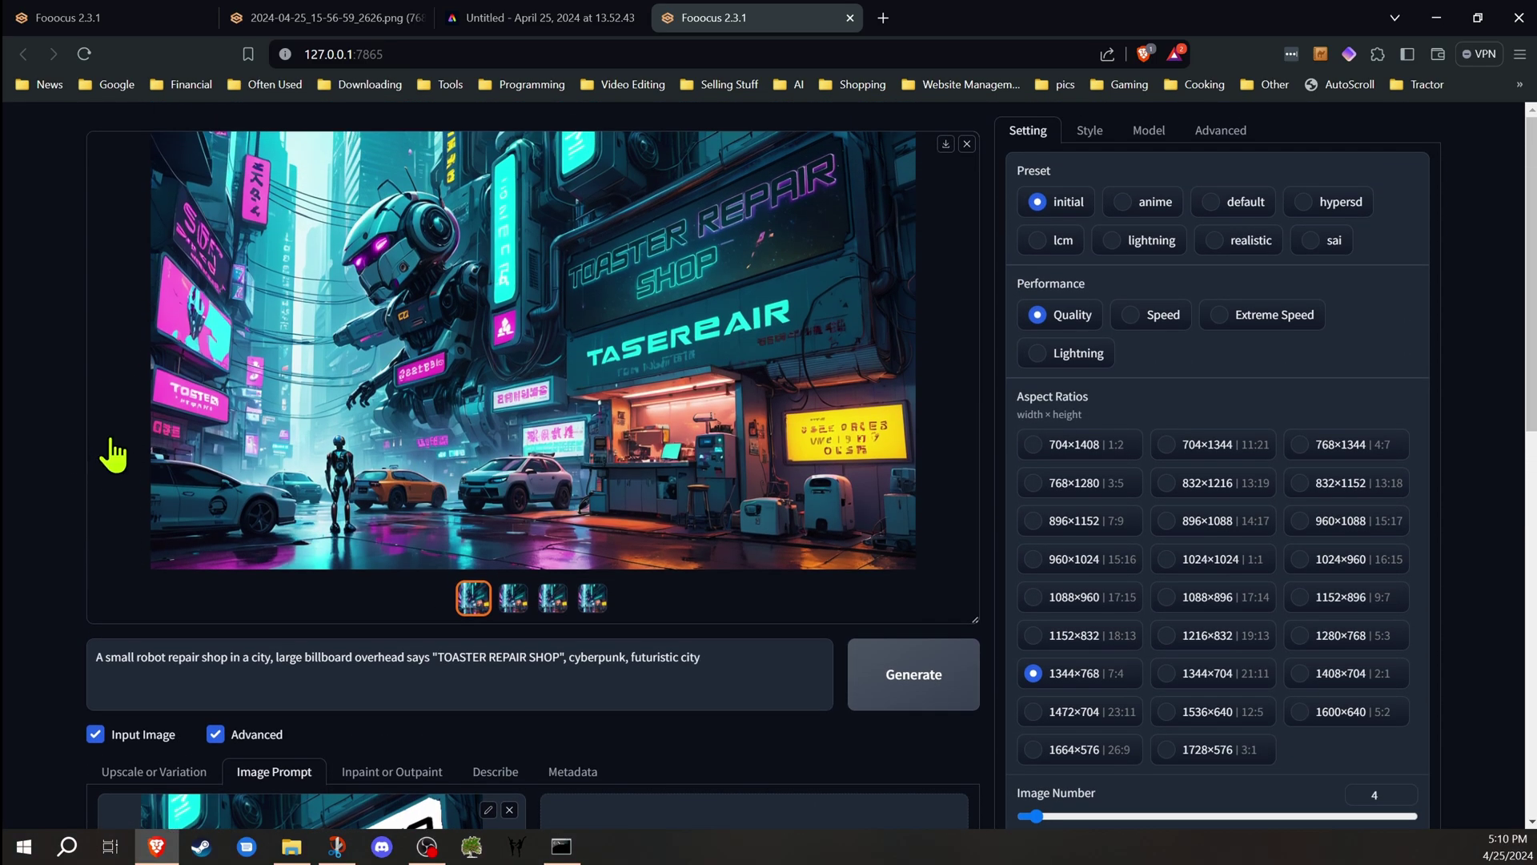
scroll(85, 439, down, 3)
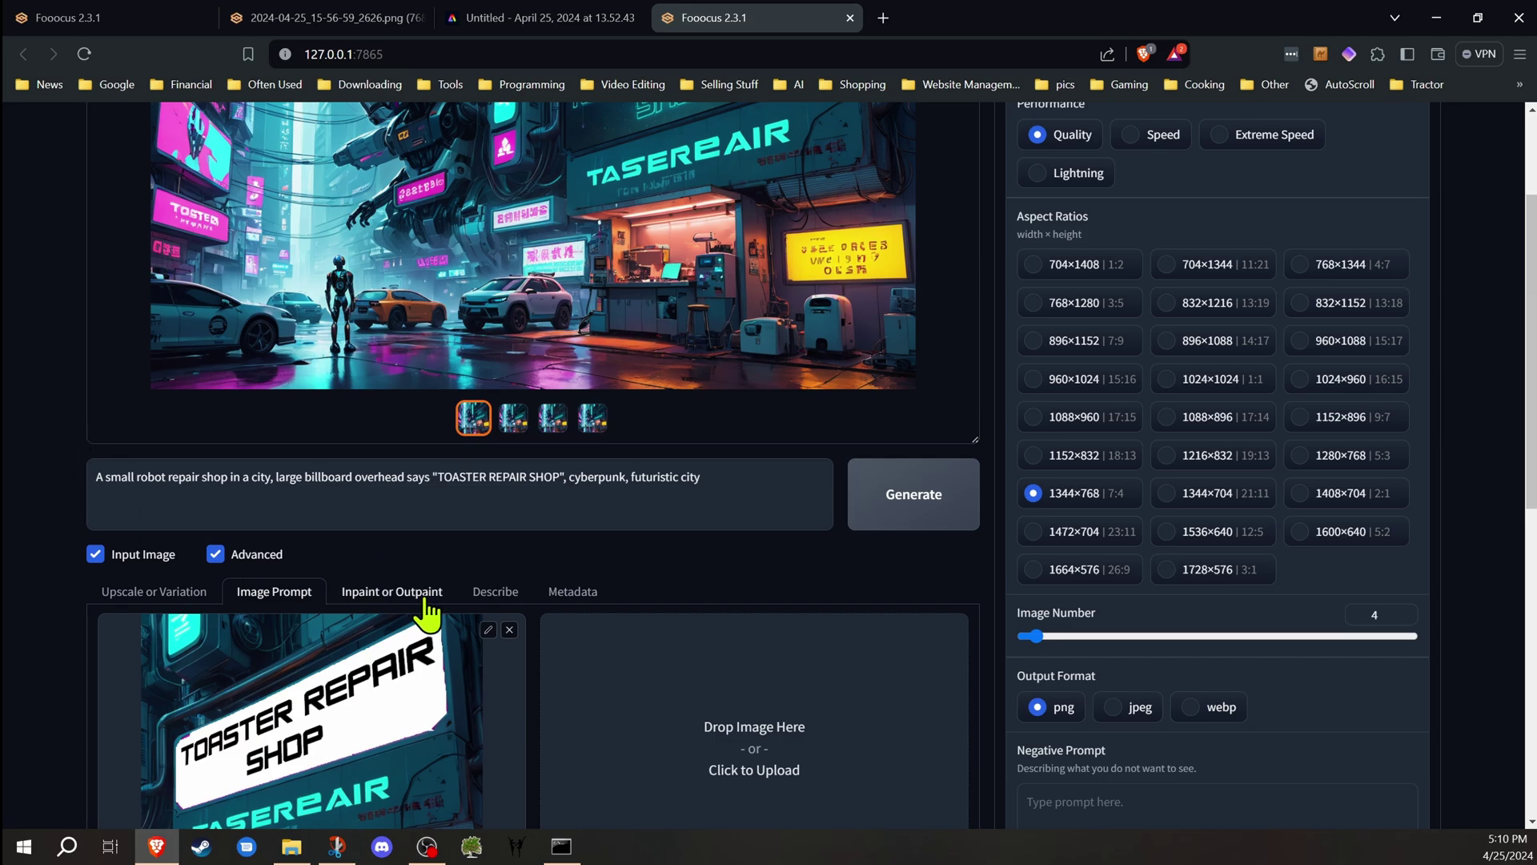
click(417, 598)
scroll(388, 480, down, 5)
scroll(388, 505, up, 6)
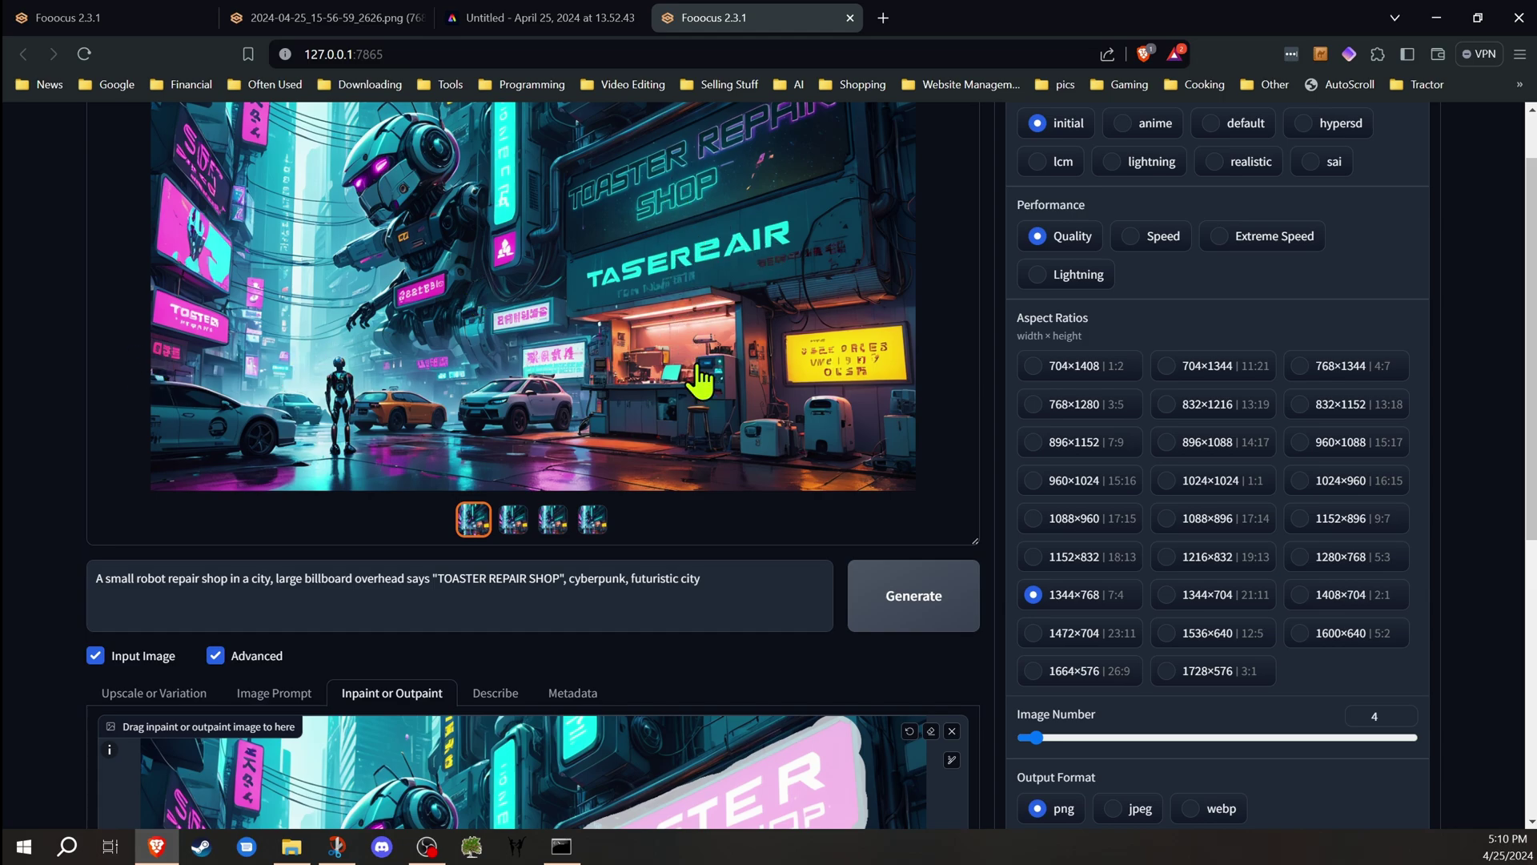
scroll(702, 357, down, 1)
scroll(702, 357, down, 3)
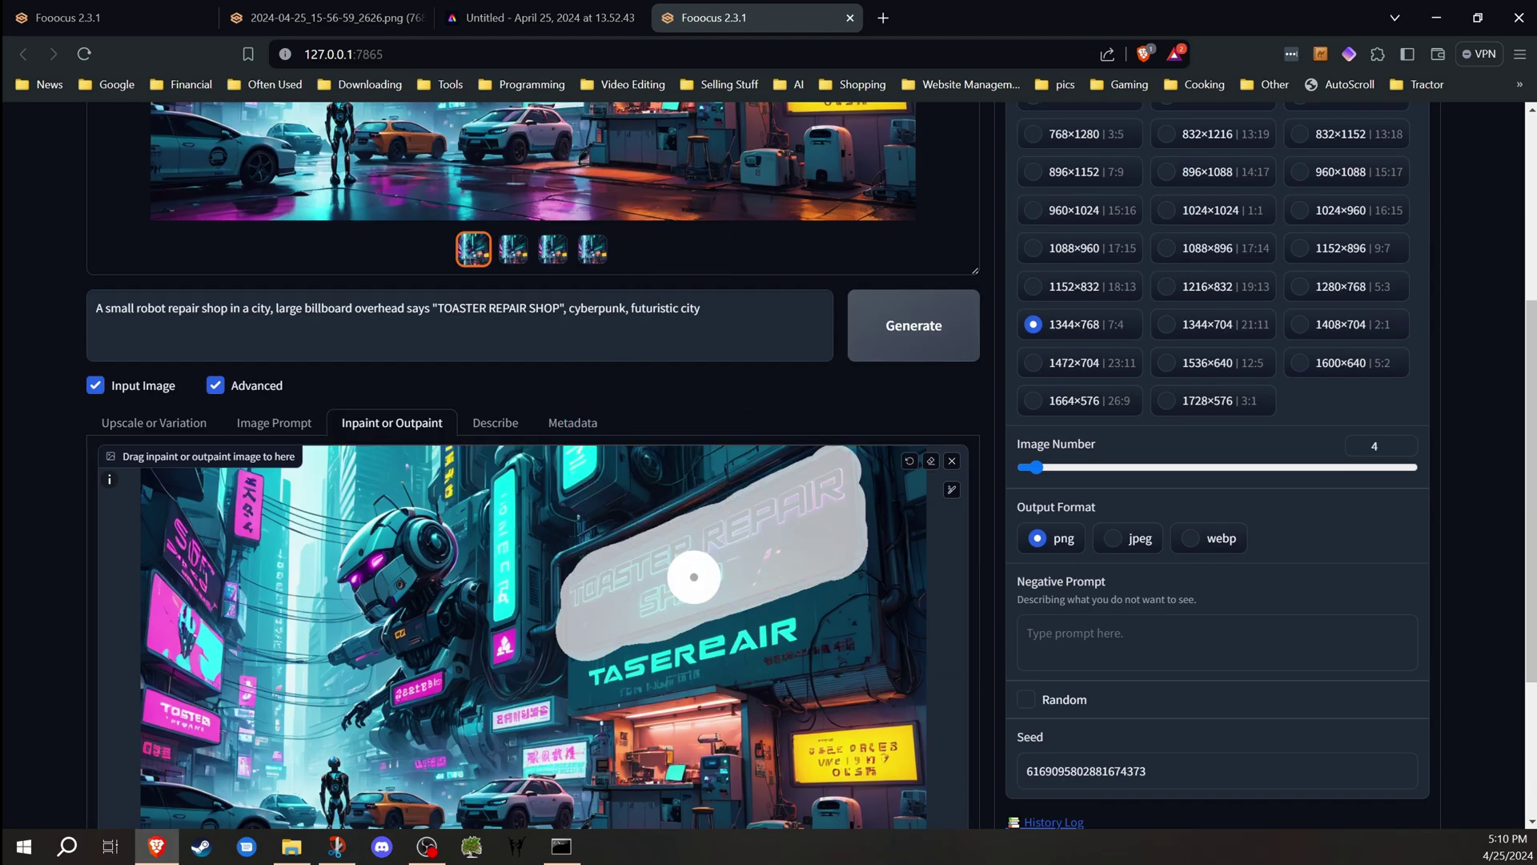
click(931, 462)
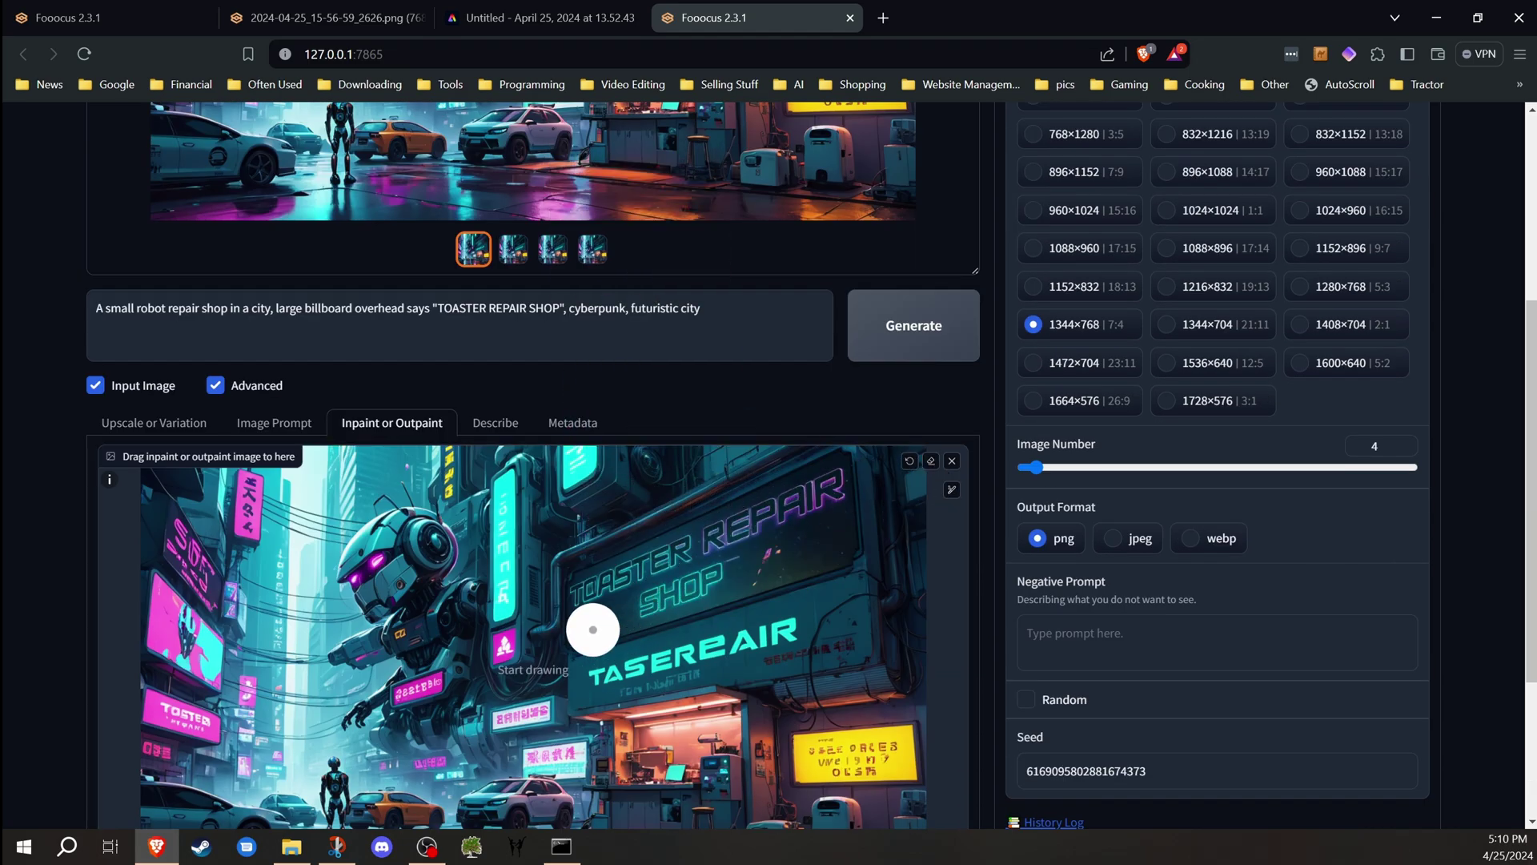
Step: Mask the garbled "TASEREAIR" lettering below the billboard and generate the inpainting with the existing prompt
mouse_move(600, 678)
mouse_down()
mouse_move(834, 625)
mouse_move(760, 655)
mouse_move(595, 677)
mouse_move(833, 610)
mouse_move(744, 635)
mouse_move(775, 613)
mouse_up()
scroll(653, 617, down, 3)
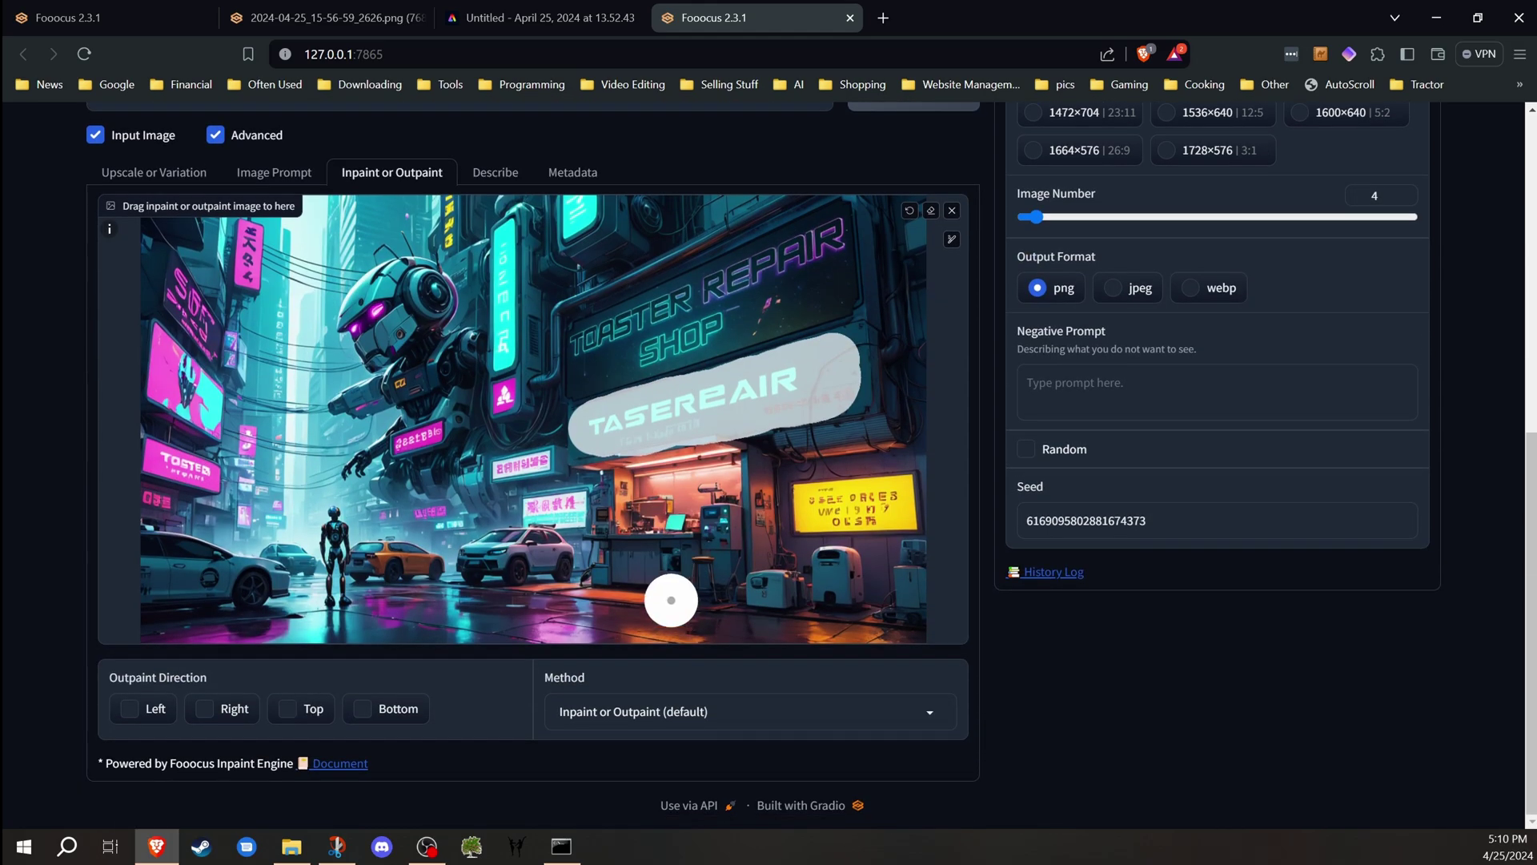
scroll(670, 597, up, 4)
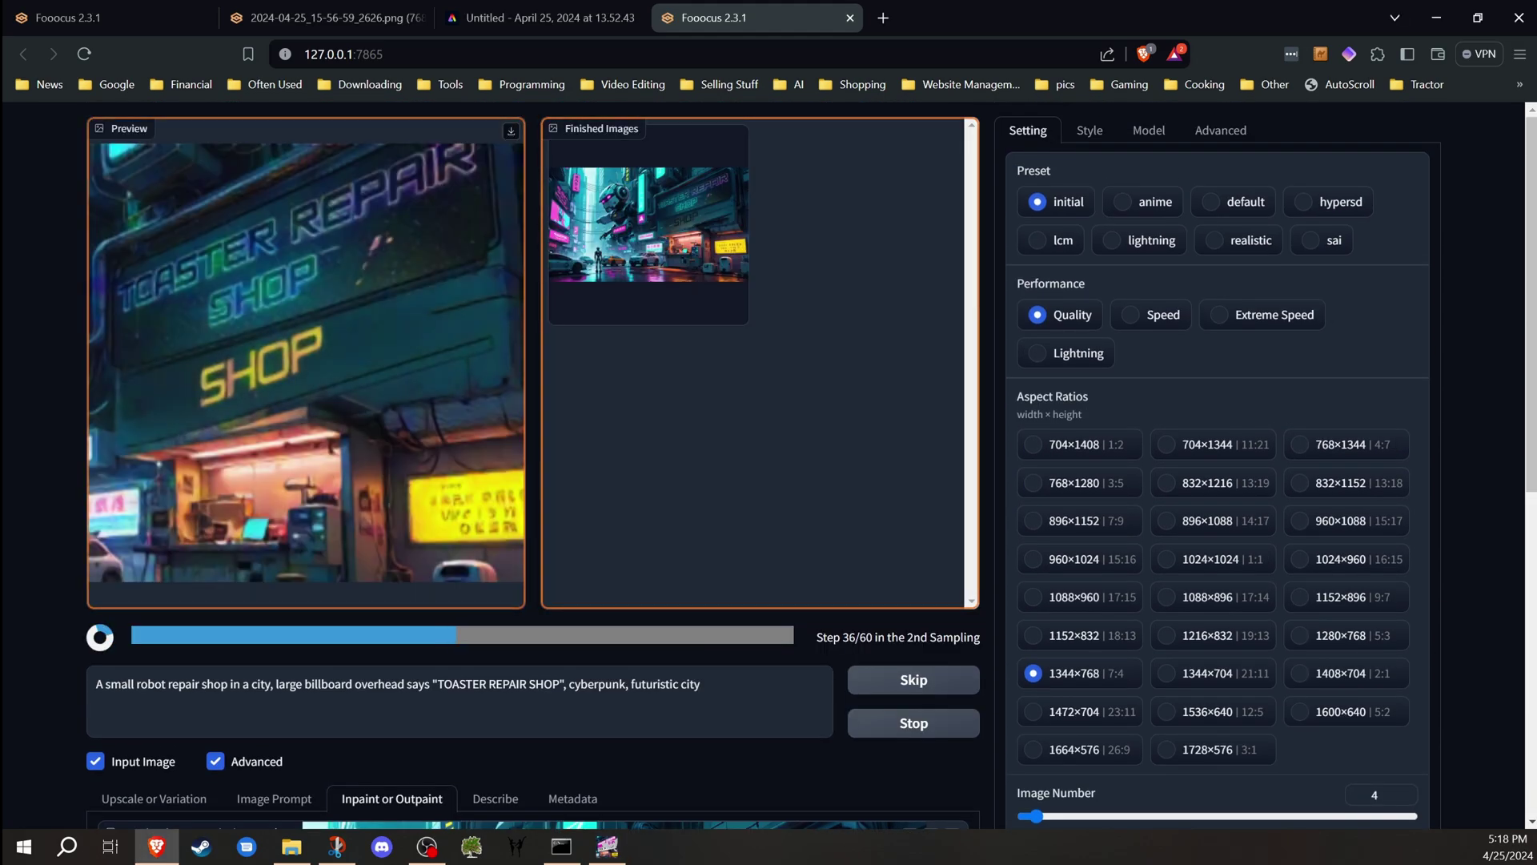
Step: Stop the running generation and replace the first image prompt with the sign image that includes "OPEN 24 HOURS"
click(913, 723)
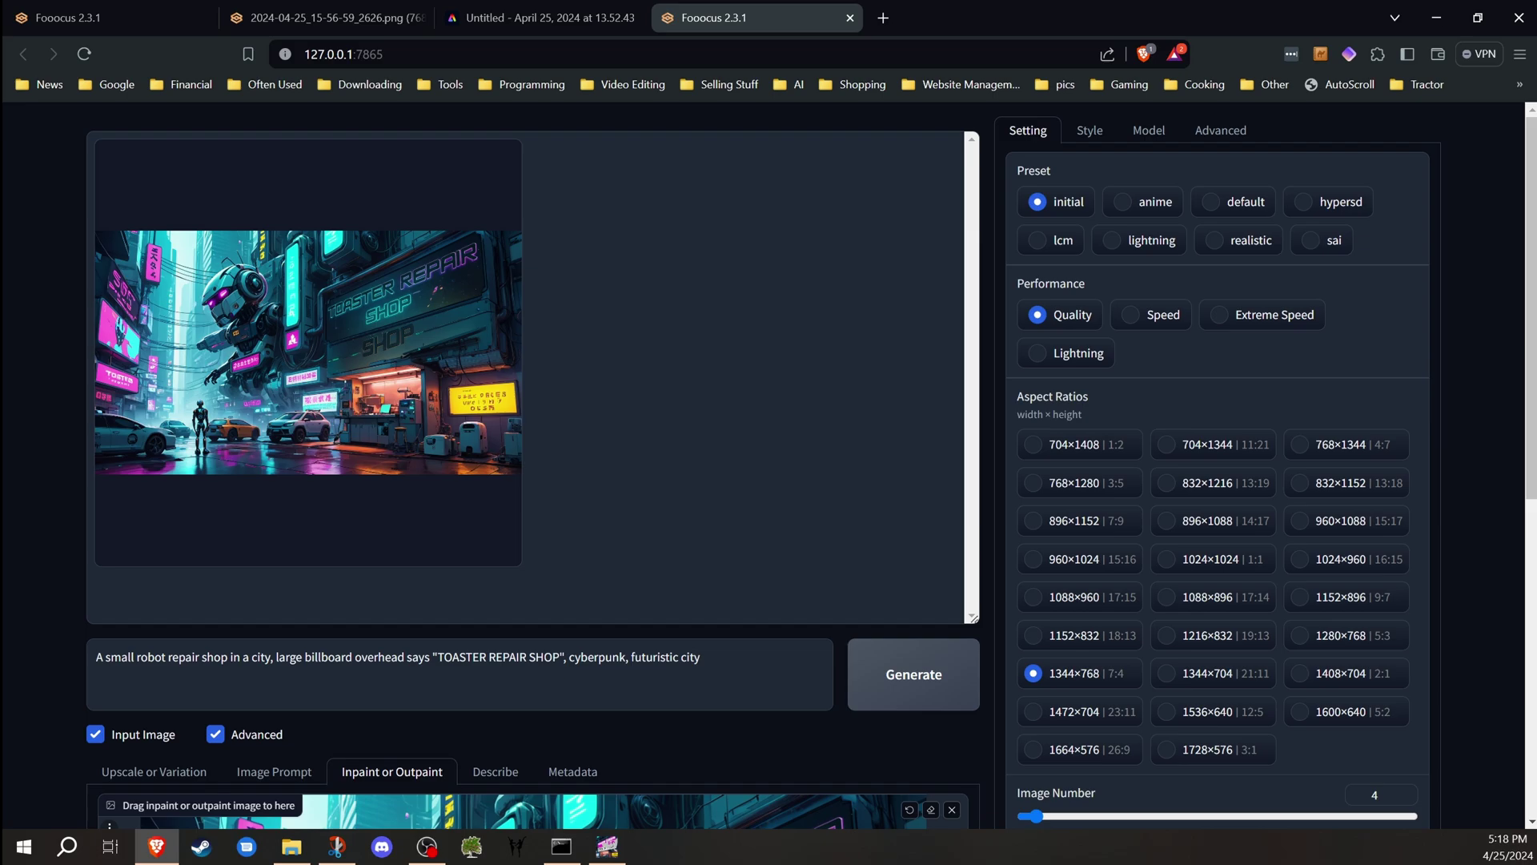
click(100, 444)
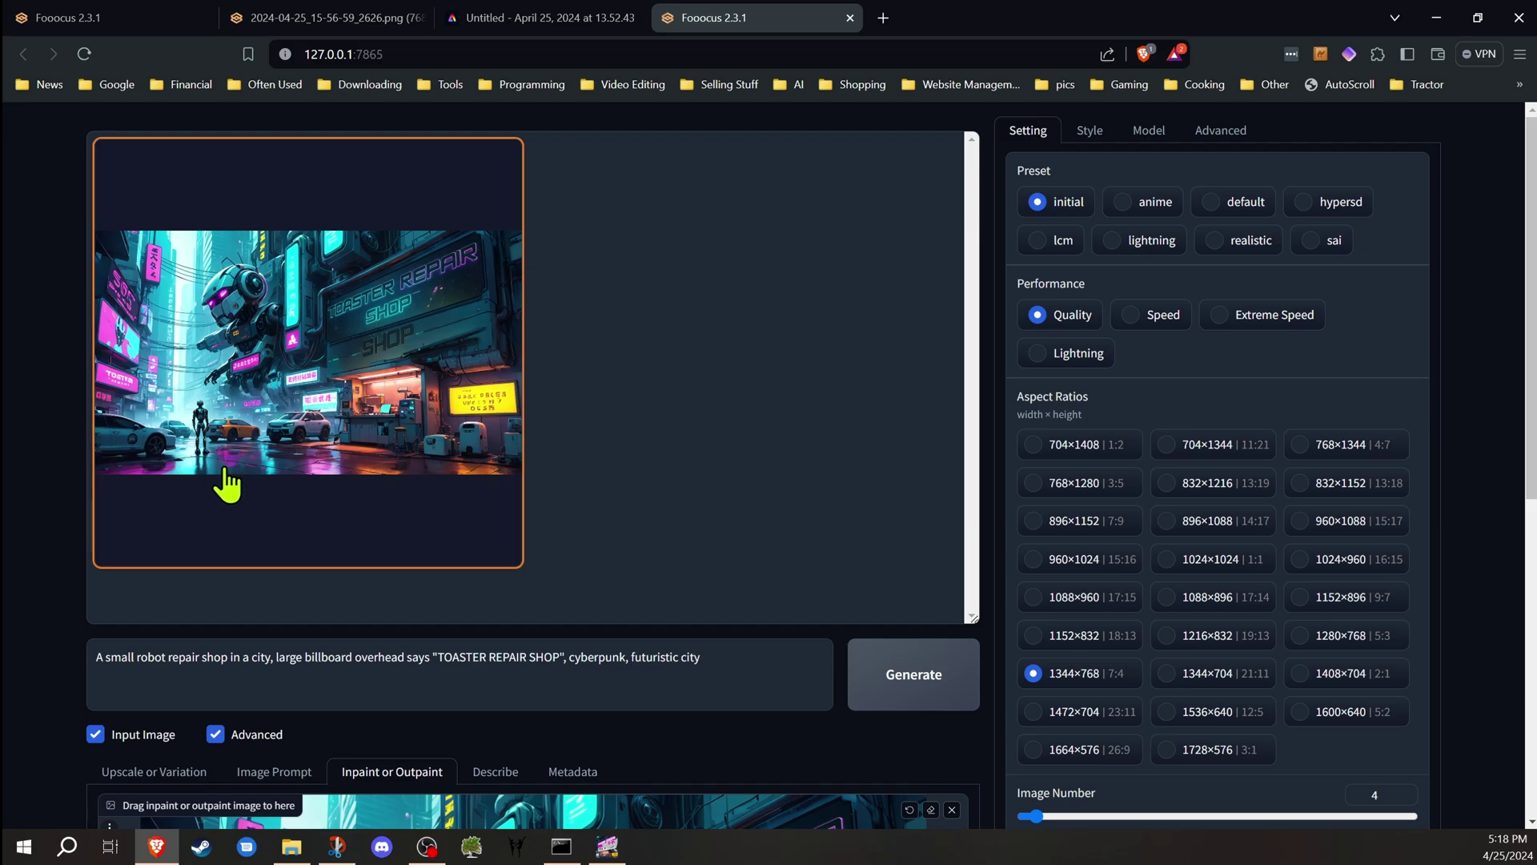
scroll(223, 481, down, 5)
click(301, 325)
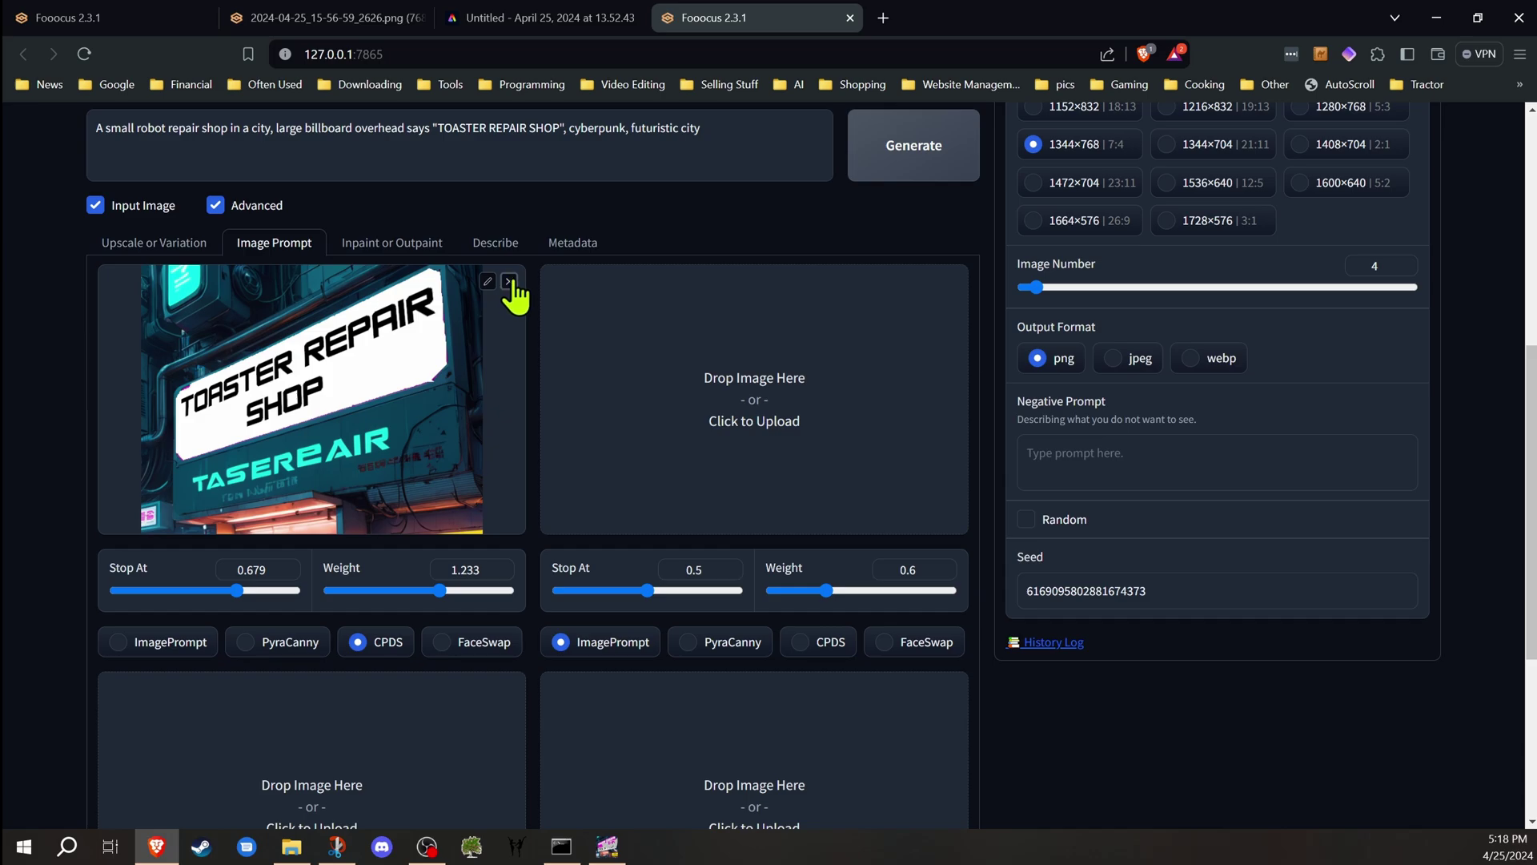
click(509, 281)
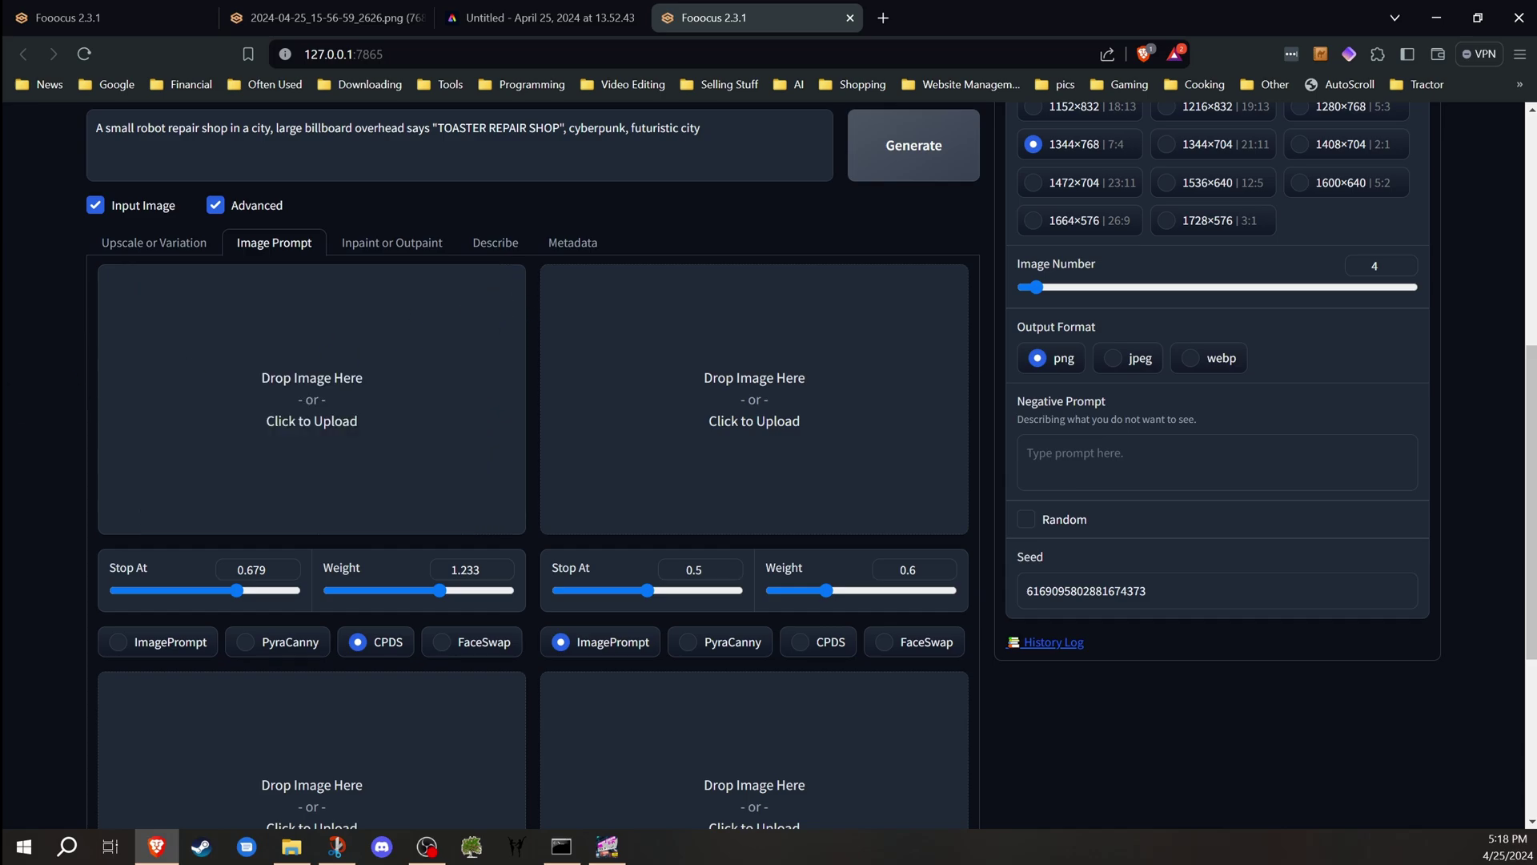
key(alt+Tab)
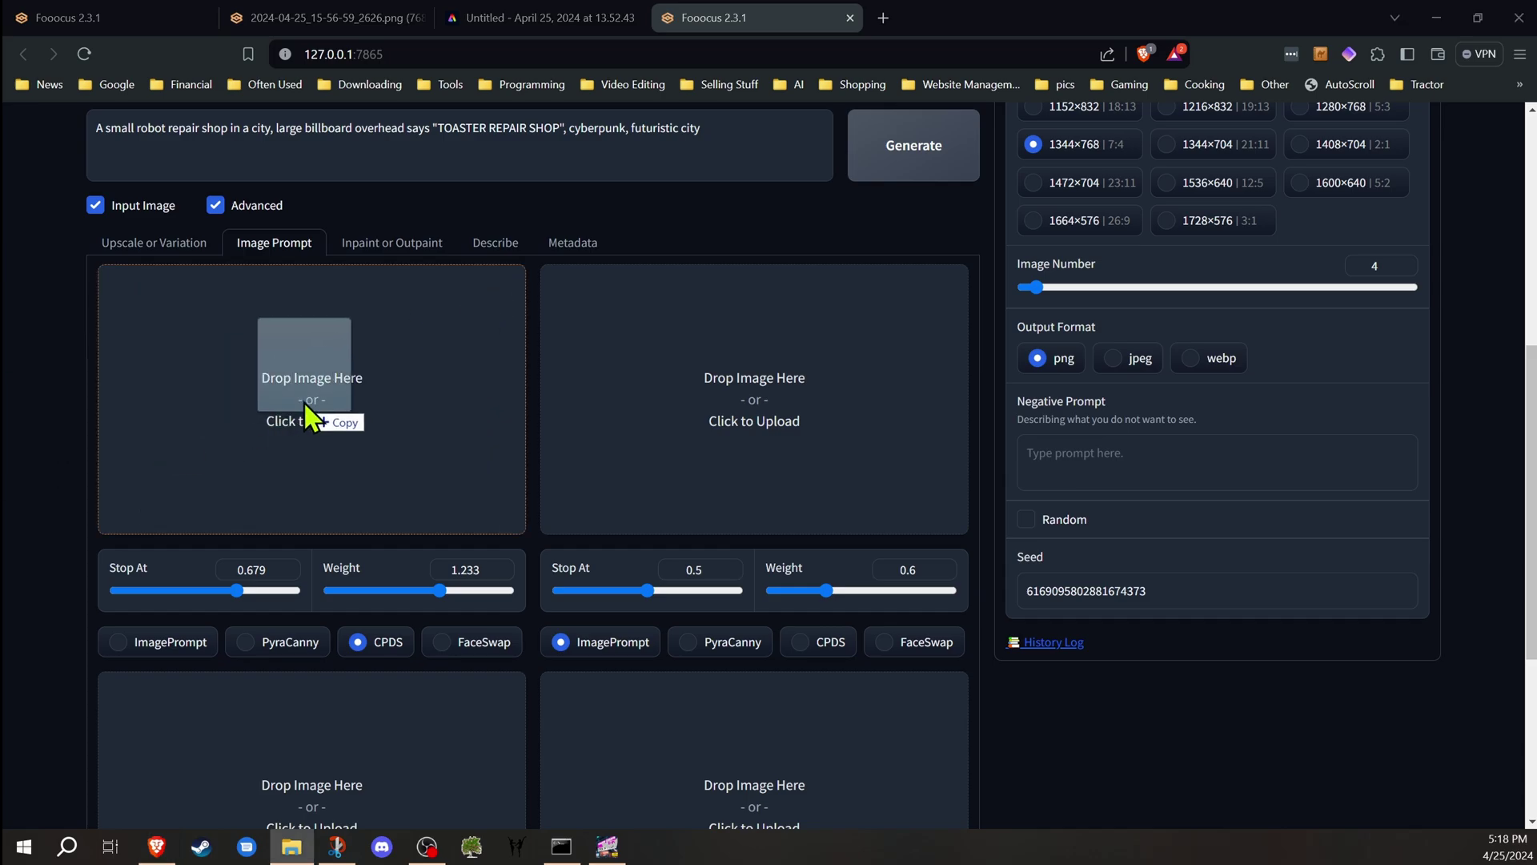
drag(309, 412, 312, 416)
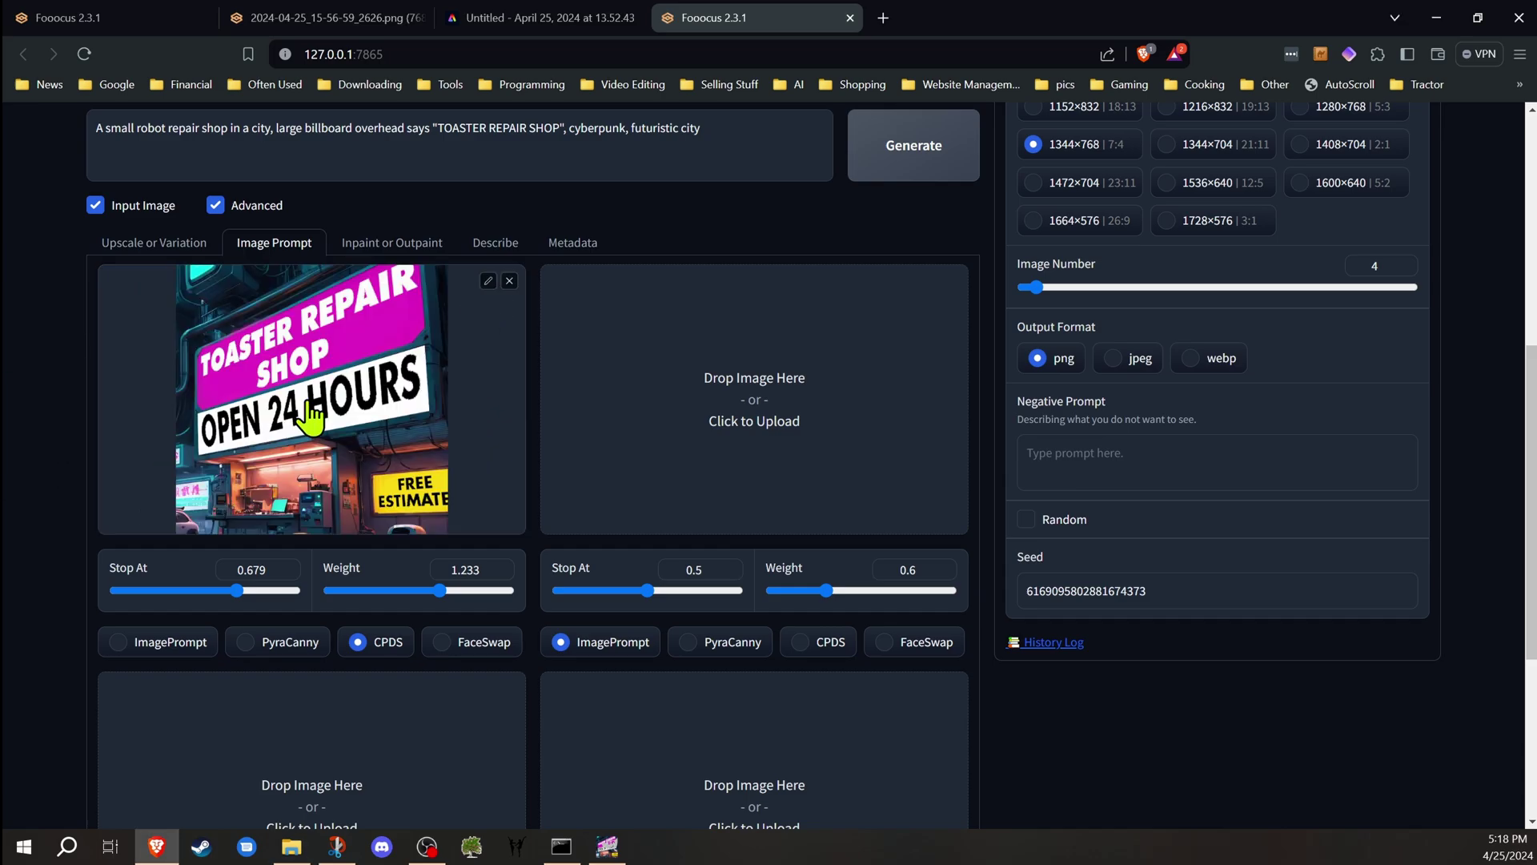
Step: Change the quoted billboard text in the prompt to "OPEN 24 HOURS" and generate the inpainting
click(395, 254)
text(OPEN @$ HOURS)
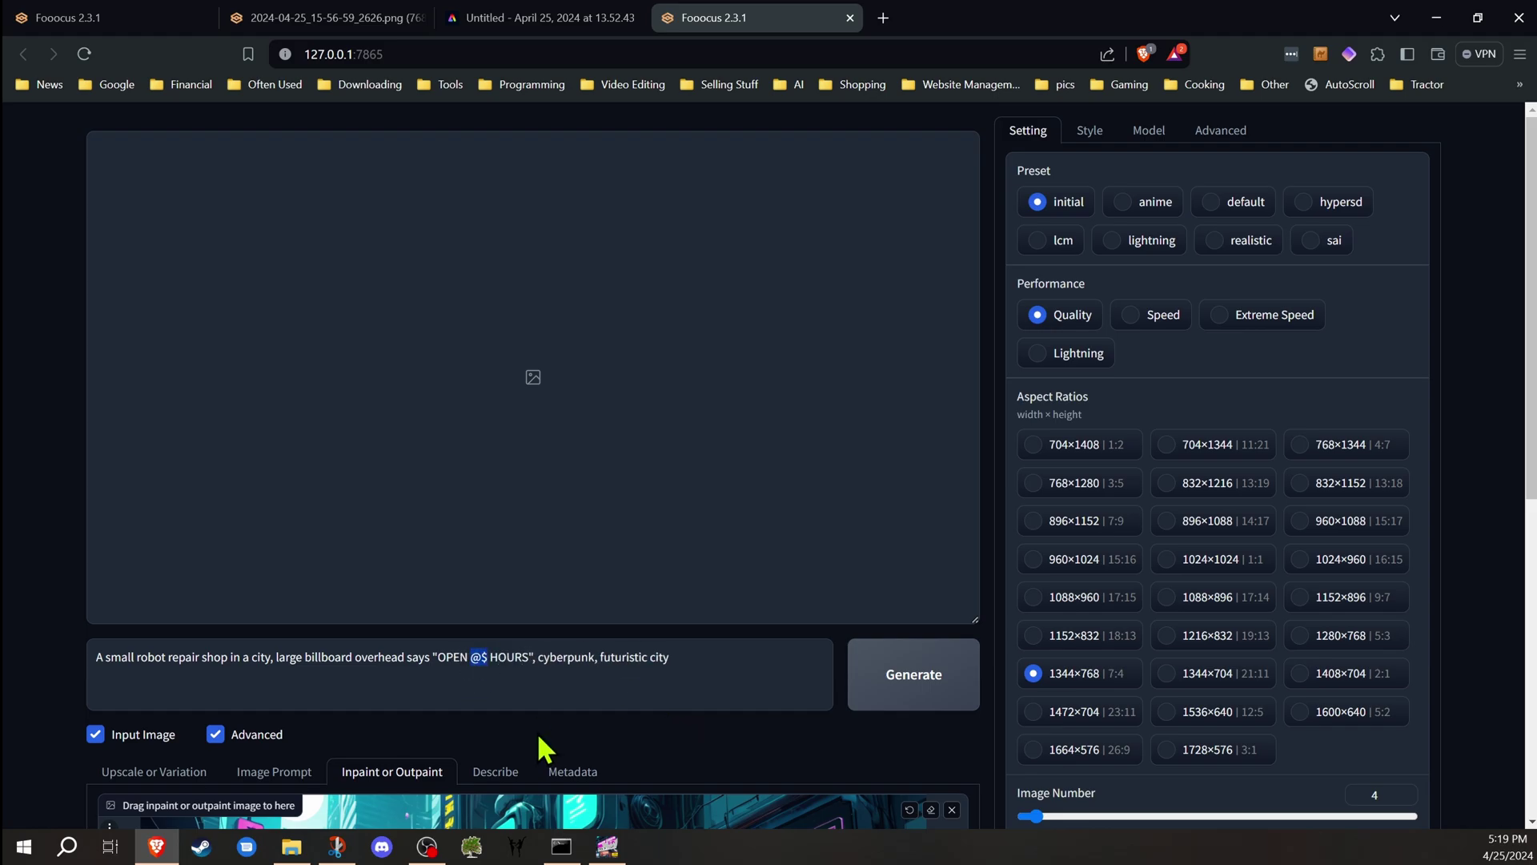
text(24)
click(934, 686)
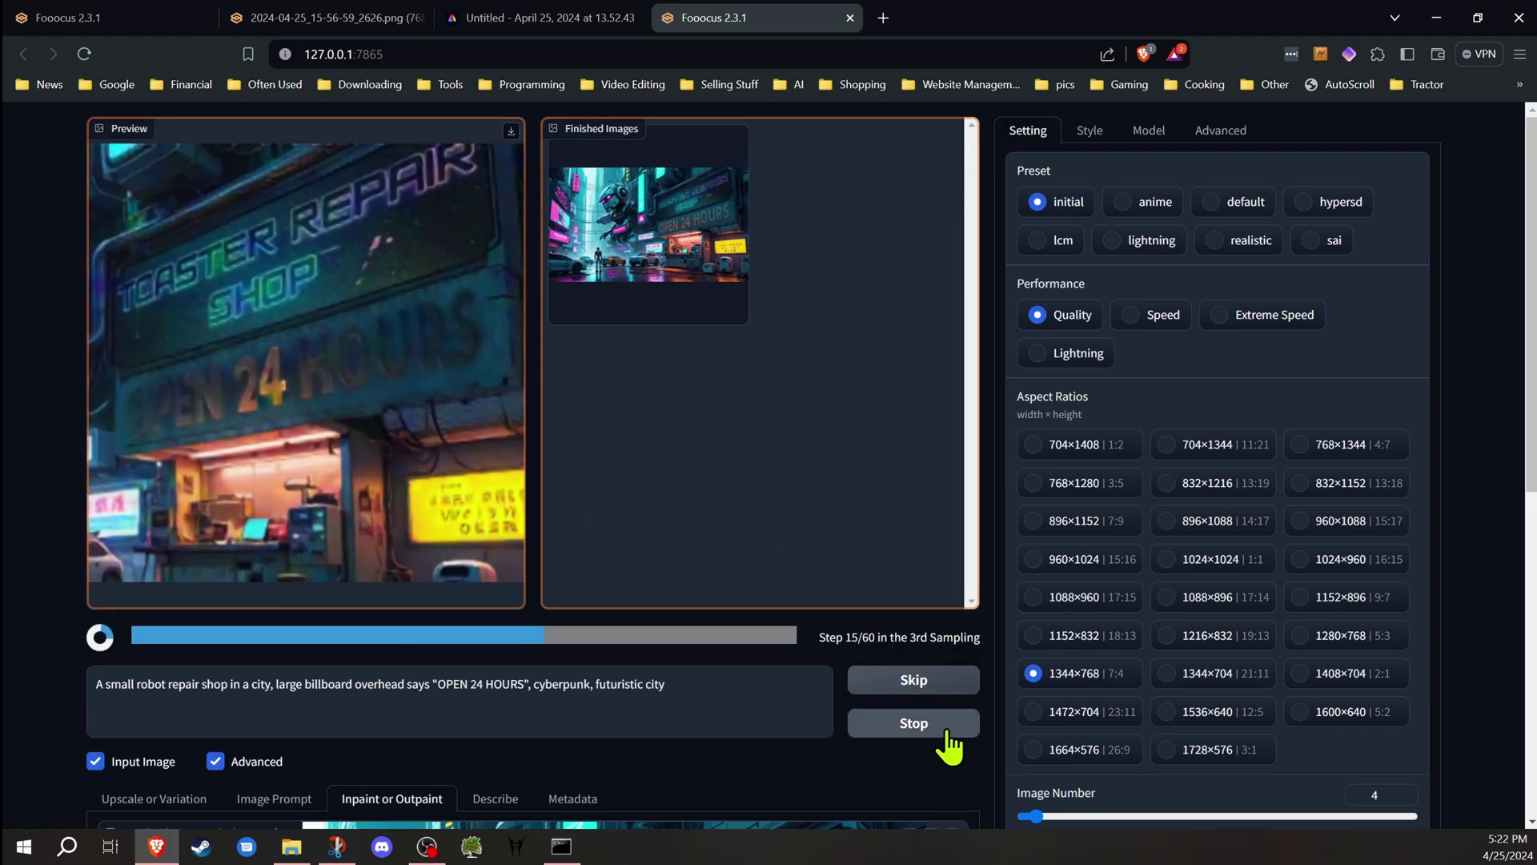
Step: Stop the running generation, add "in purple neon lights" after "OPEN 24 HOURS" in the prompt and generate again
click(948, 720)
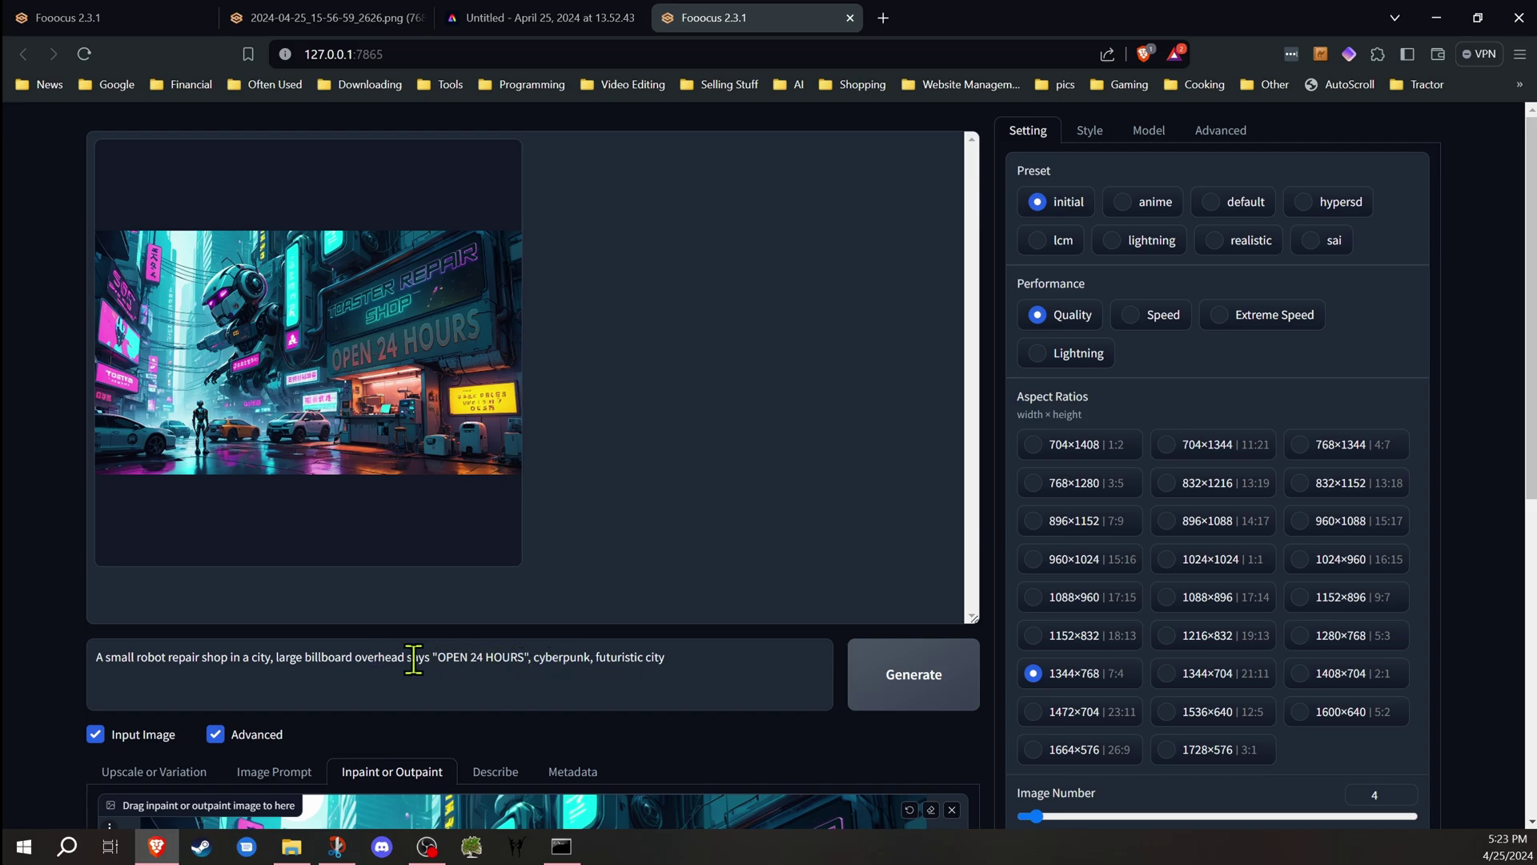
text(in purple neon lights)
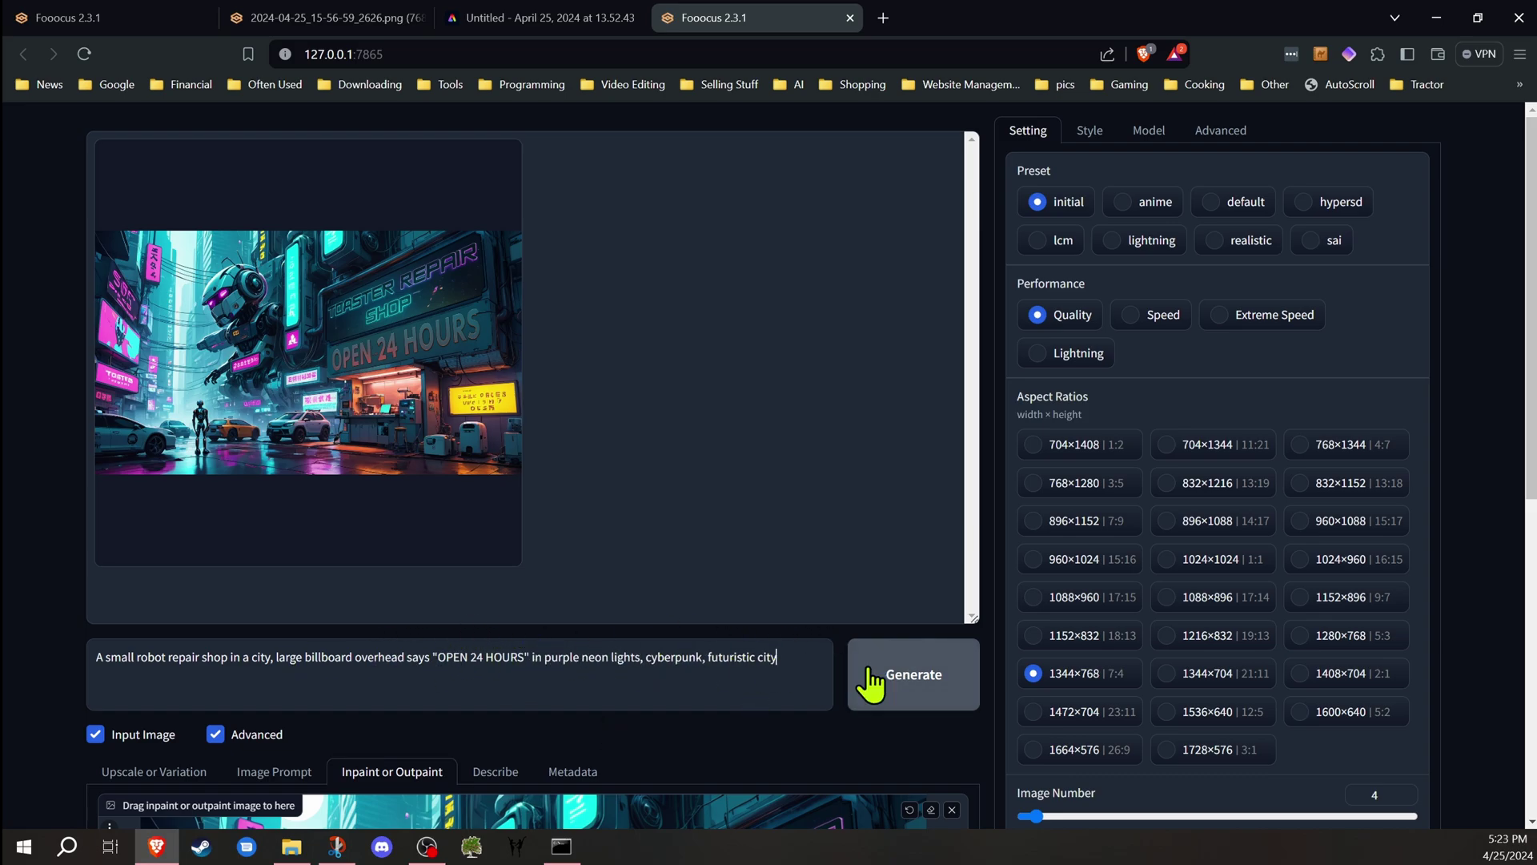
key(ctrl+Return)
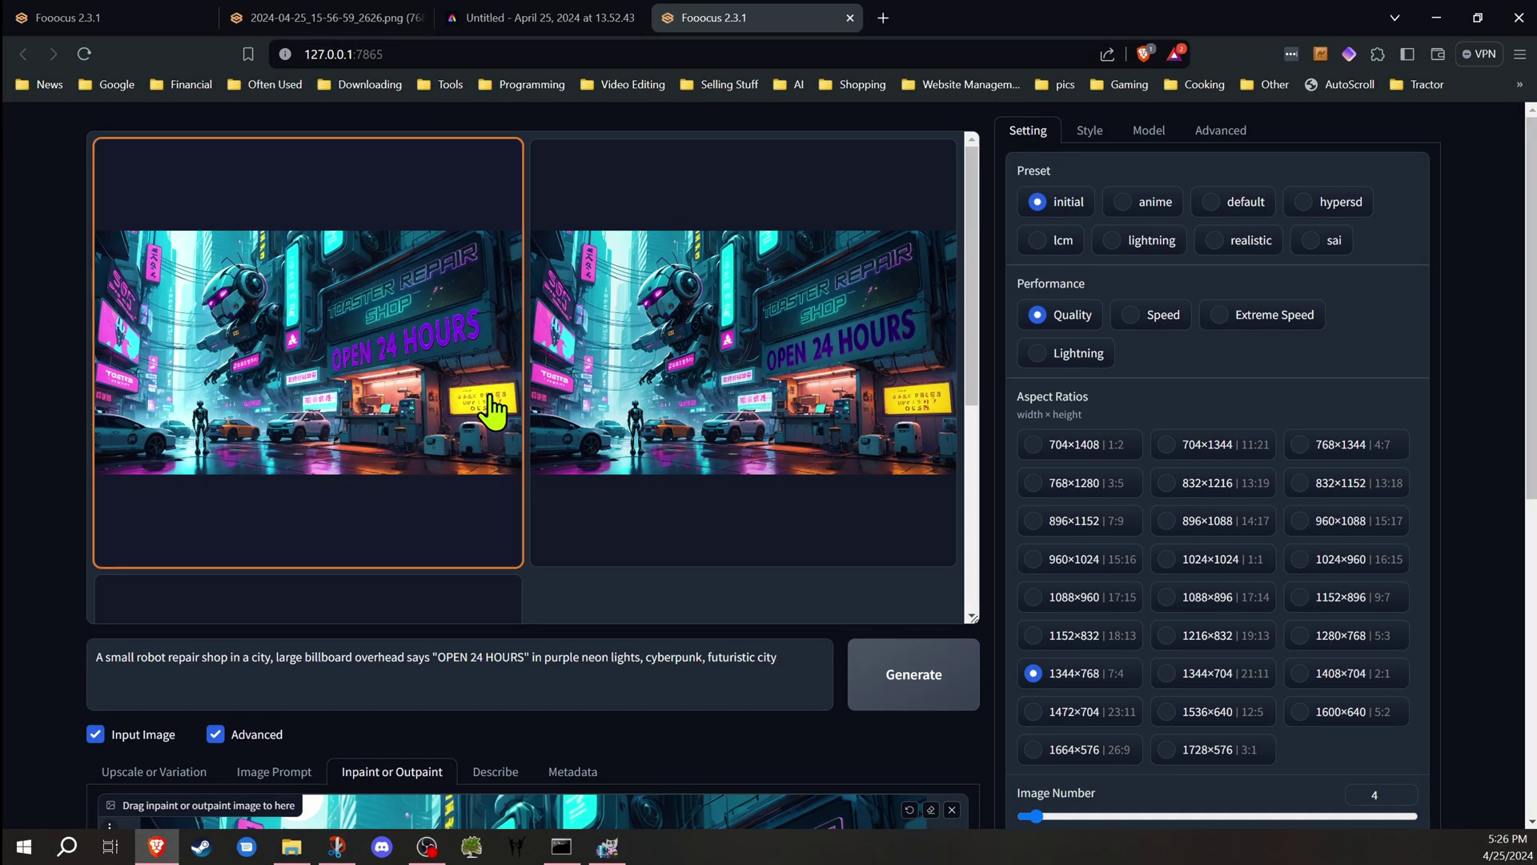
Step: Compare the purple "OPEN 24 HOURS" lettering across the generated images, including at enlarged size
click(478, 392)
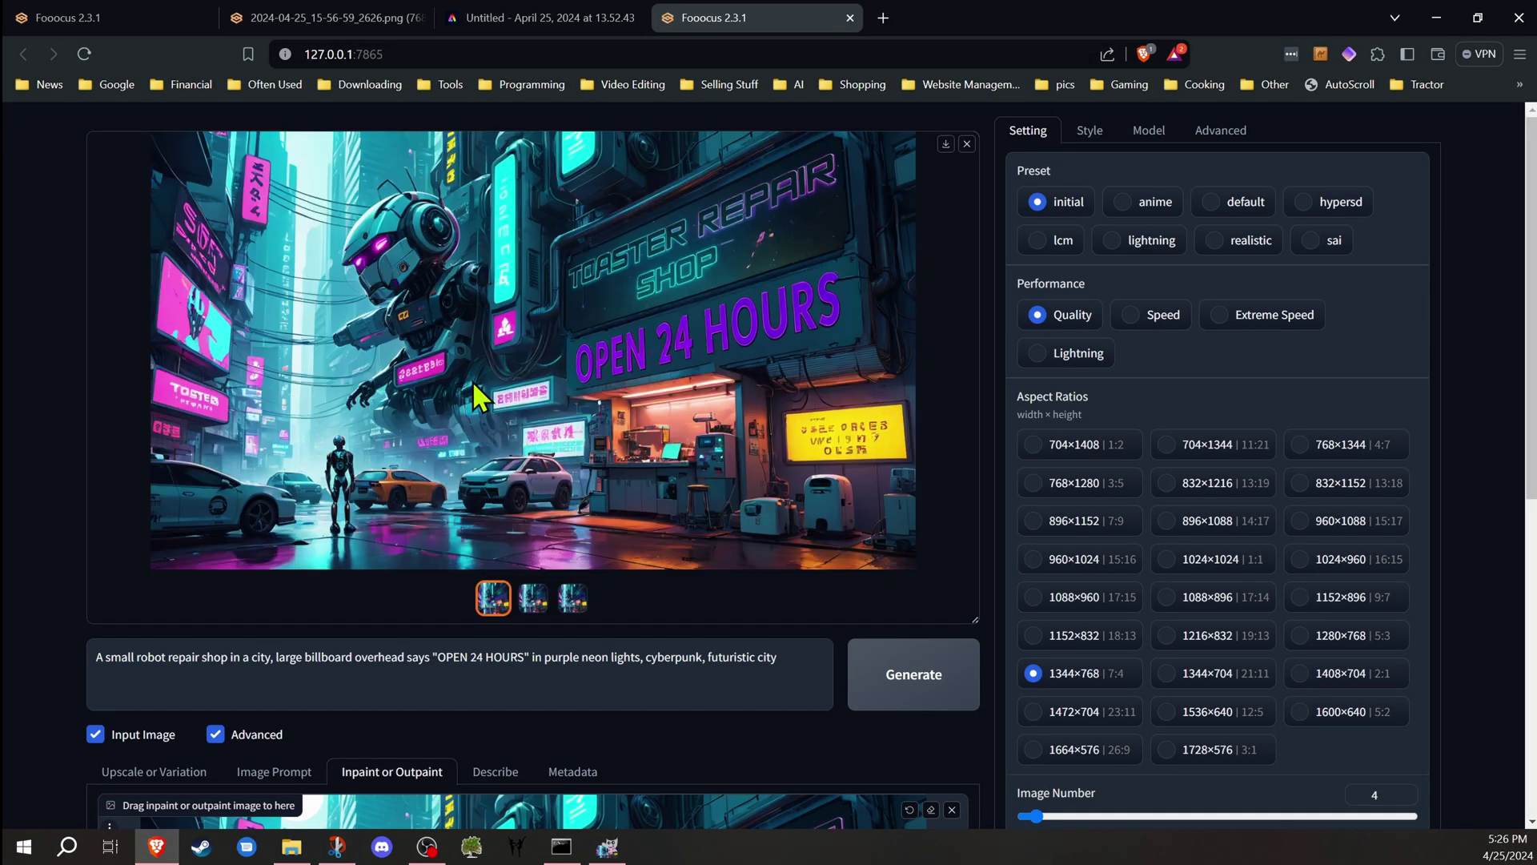
click(532, 596)
click(570, 609)
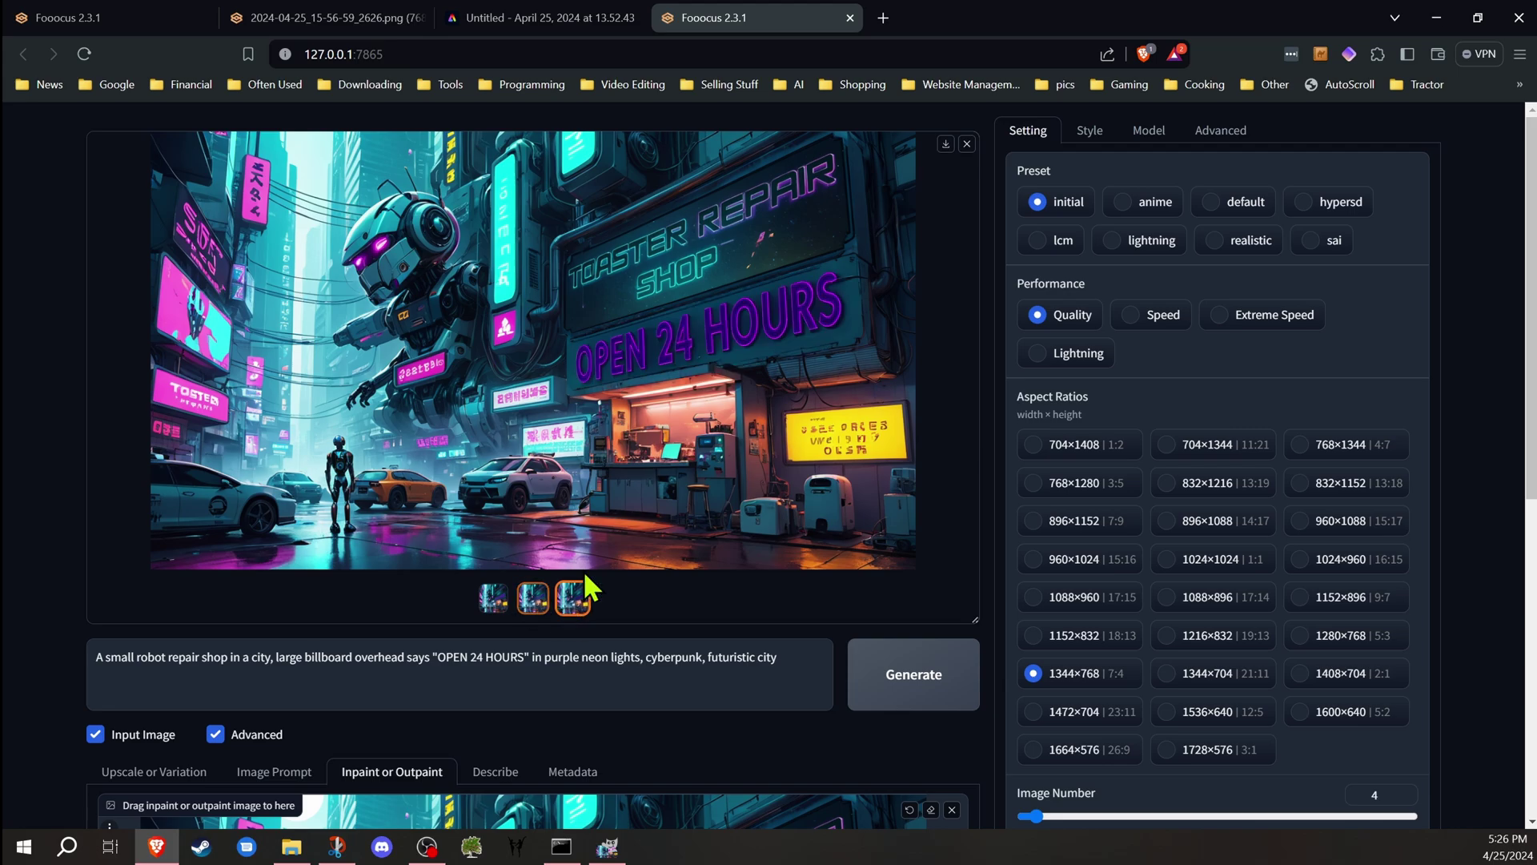
click(779, 362)
click(19, 452)
click(1503, 458)
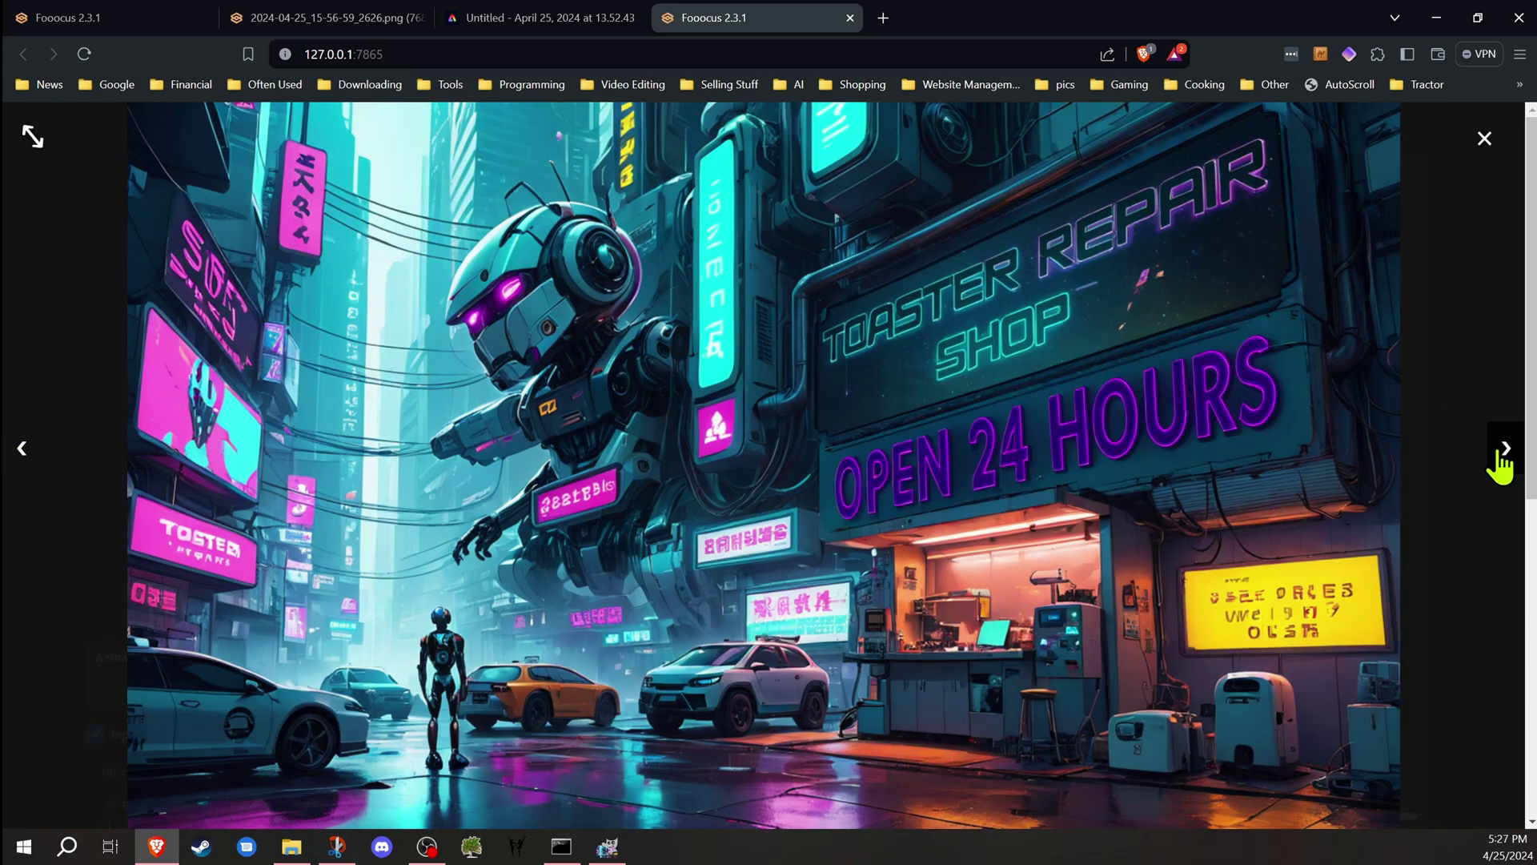
click(1486, 141)
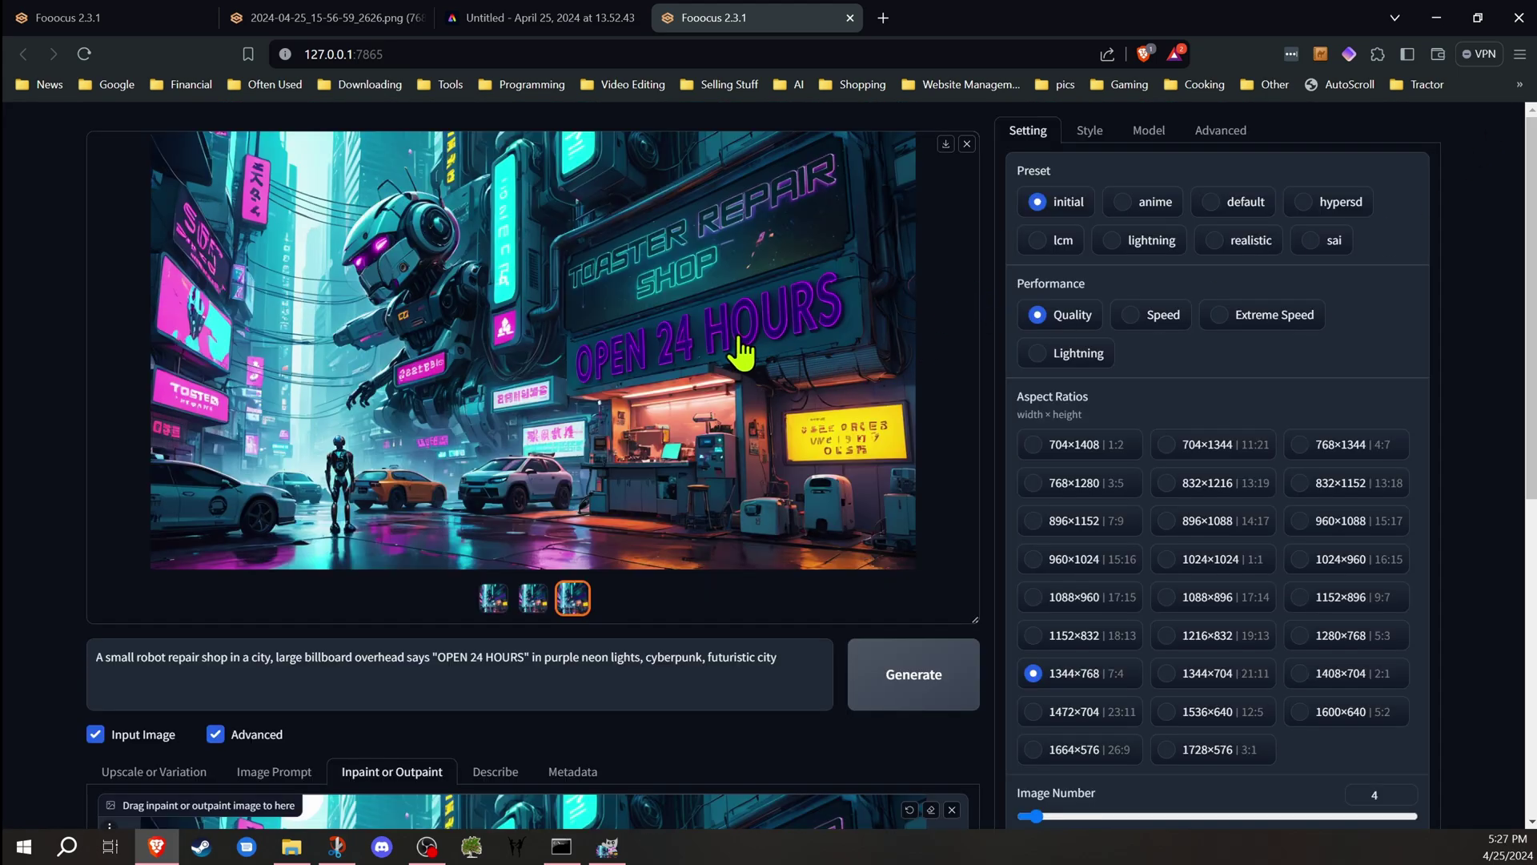
Step: Load the third generated image as the inpaint image and clear the mask over "OPEN 24 HOURS"
scroll(731, 336, down, 3)
drag(718, 148, 628, 638)
scroll(937, 520, down, 3)
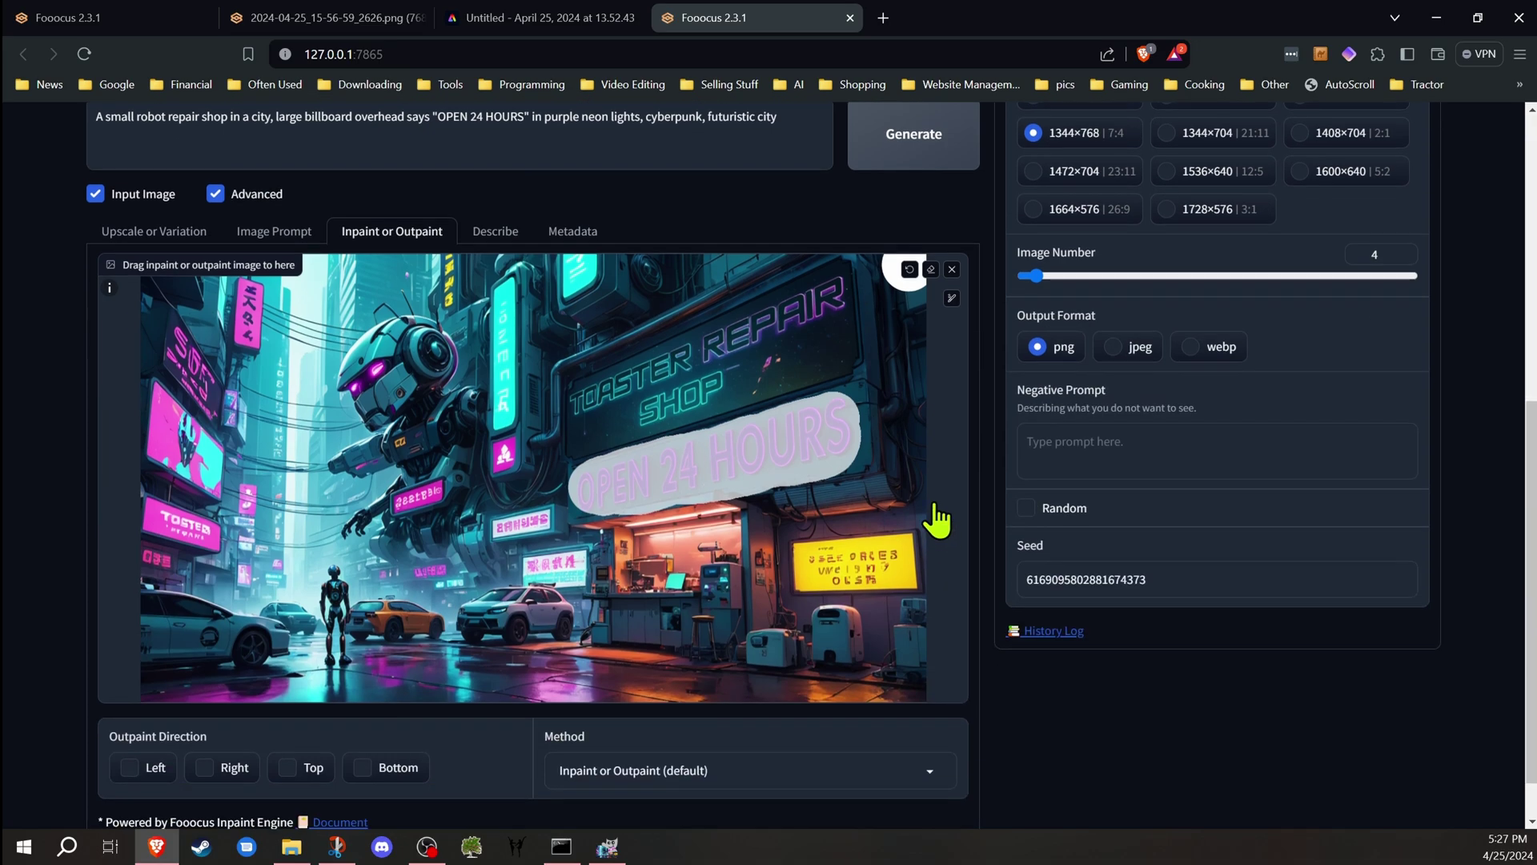
click(930, 271)
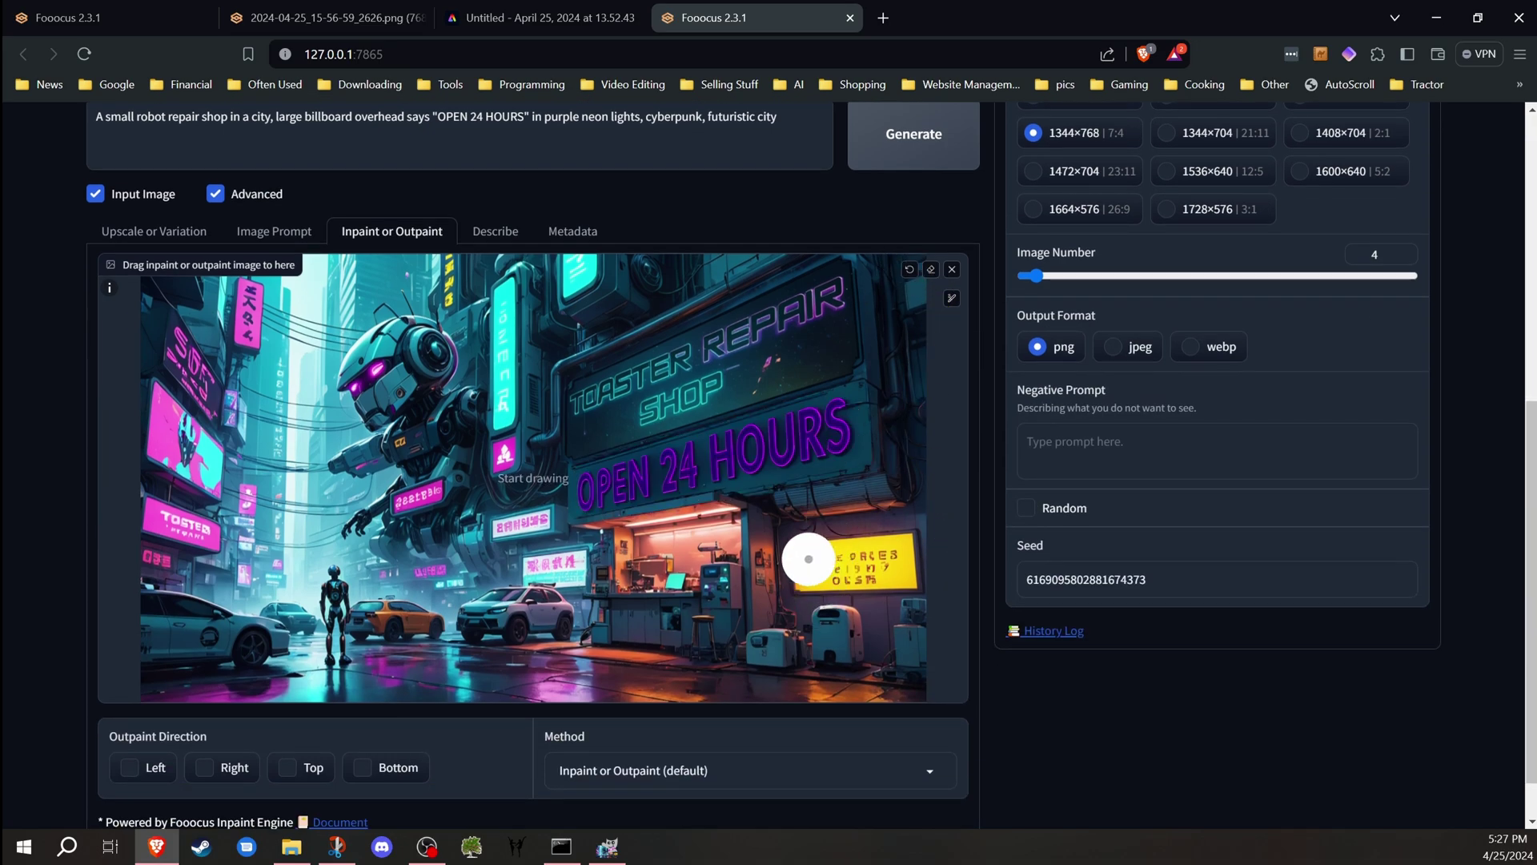
Step: Mask the yellow sign beside the shop, set the Inpaint Respective Field to 0.017 and generate the inpainting
mouse_move(813, 559)
mouse_down()
mouse_move(895, 555)
mouse_move(899, 572)
mouse_move(809, 569)
mouse_up()
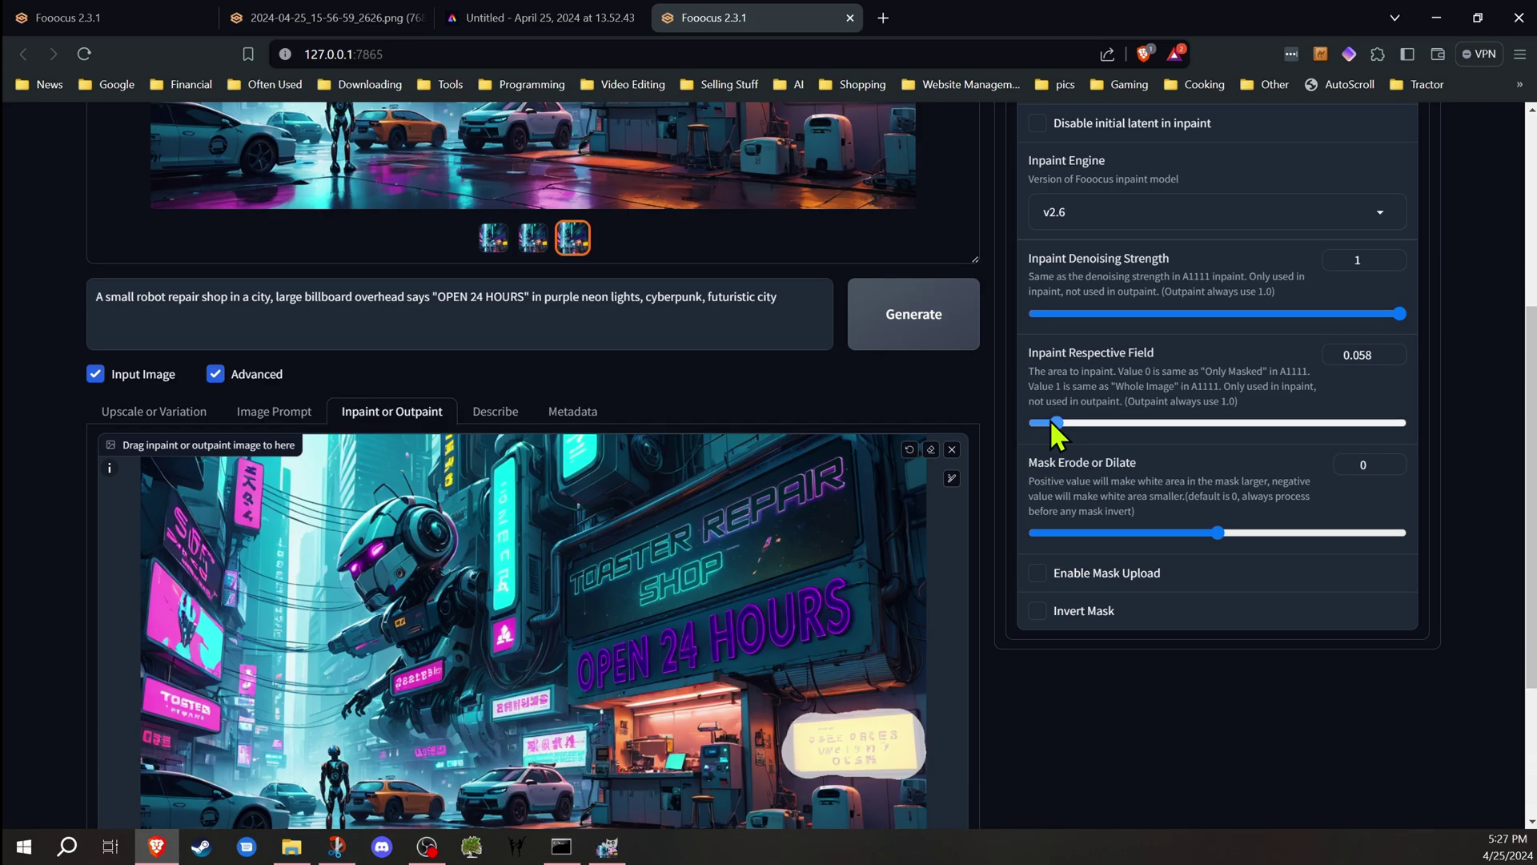
drag(1045, 420, 1041, 421)
scroll(941, 495, up, 5)
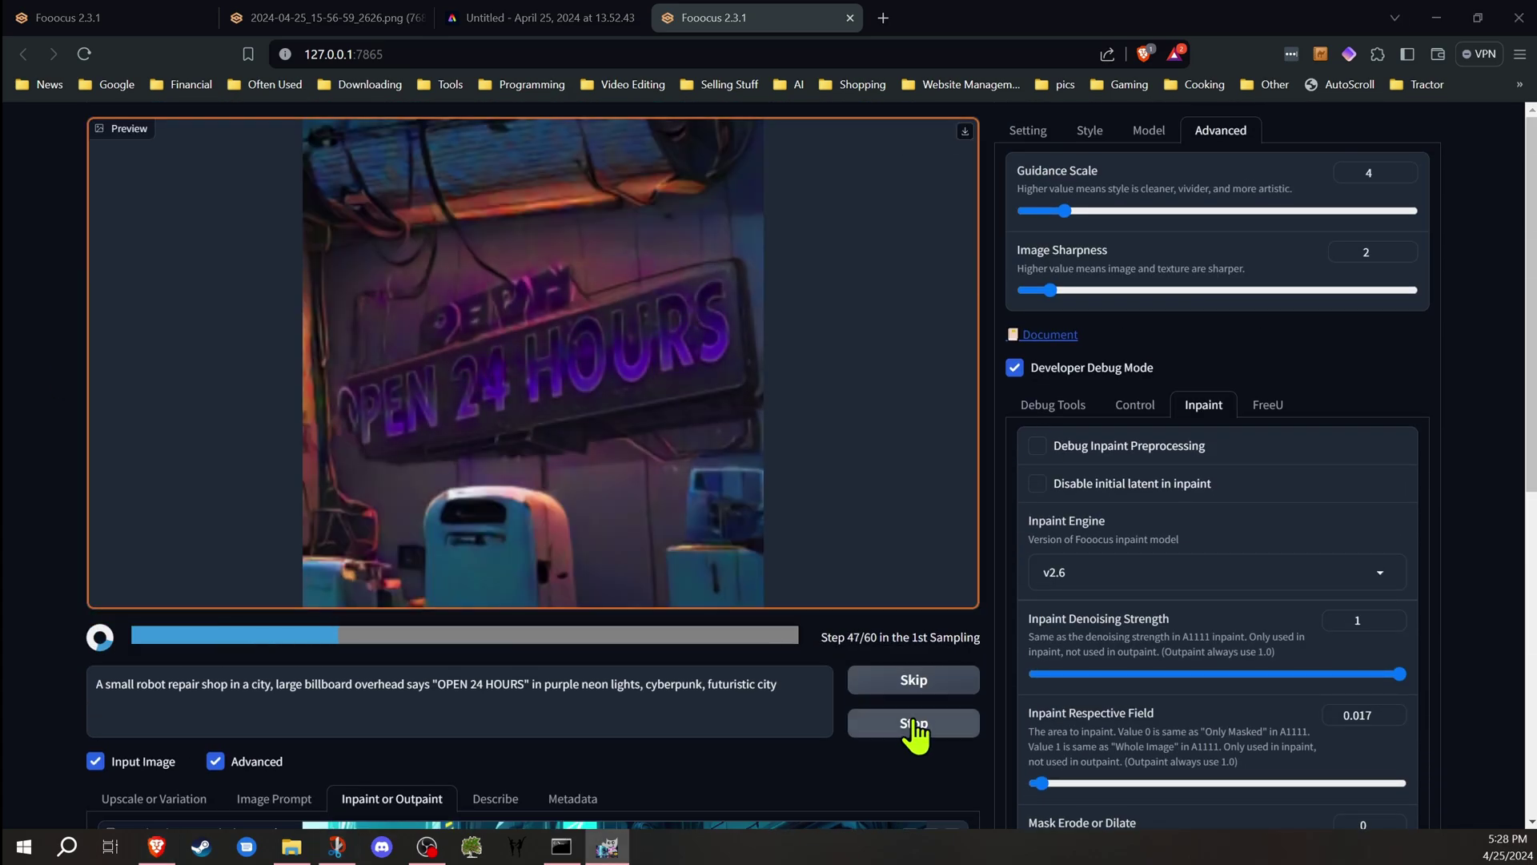
Step: Stop the running generation and replace the CPDS reference image in the first image prompt slot with one from the file explorer
click(919, 727)
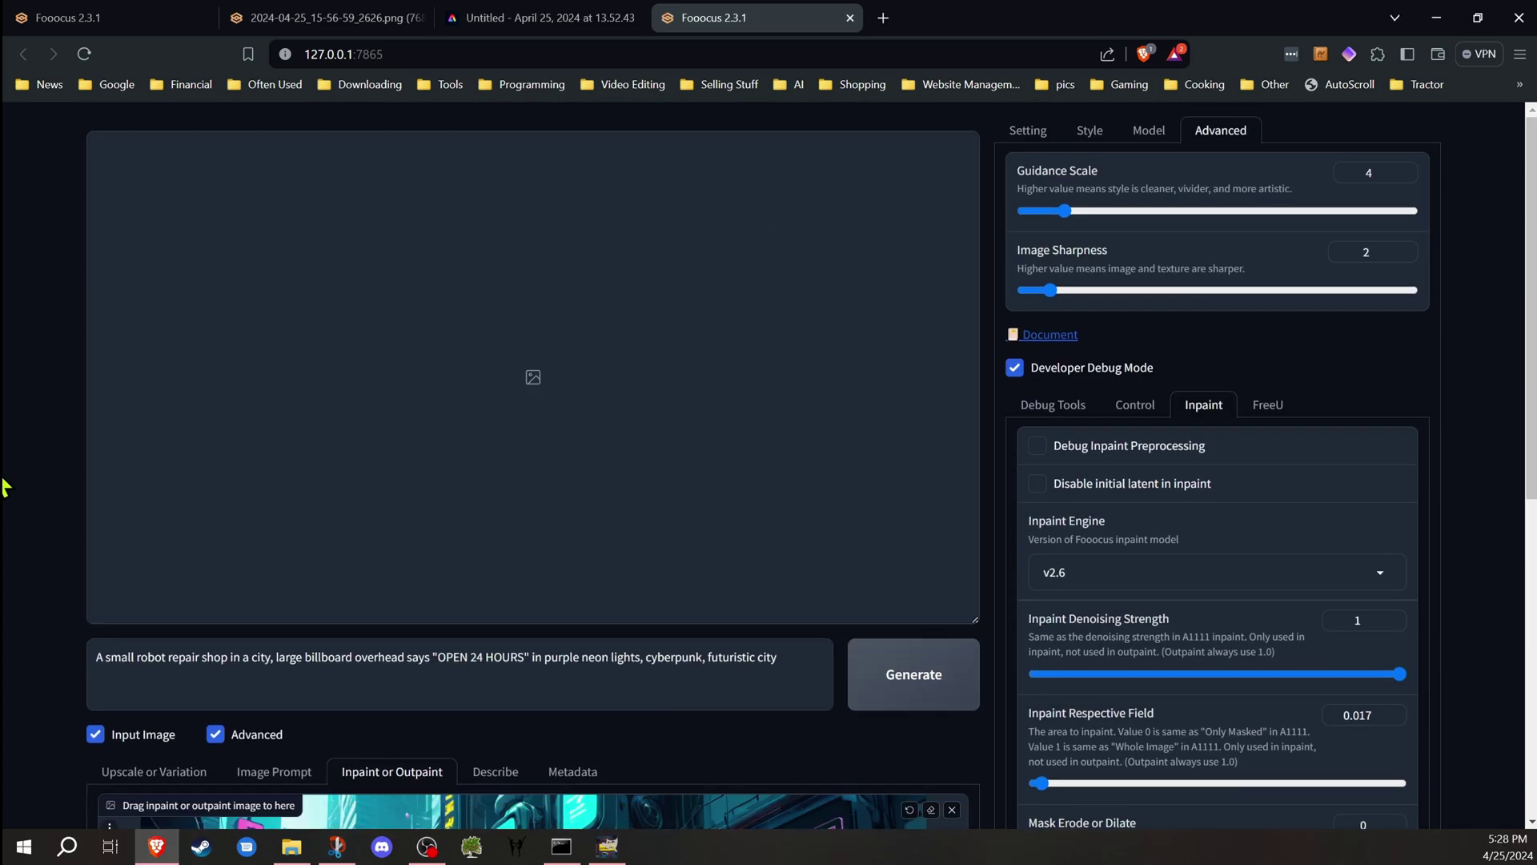
scroll(187, 442, down, 7)
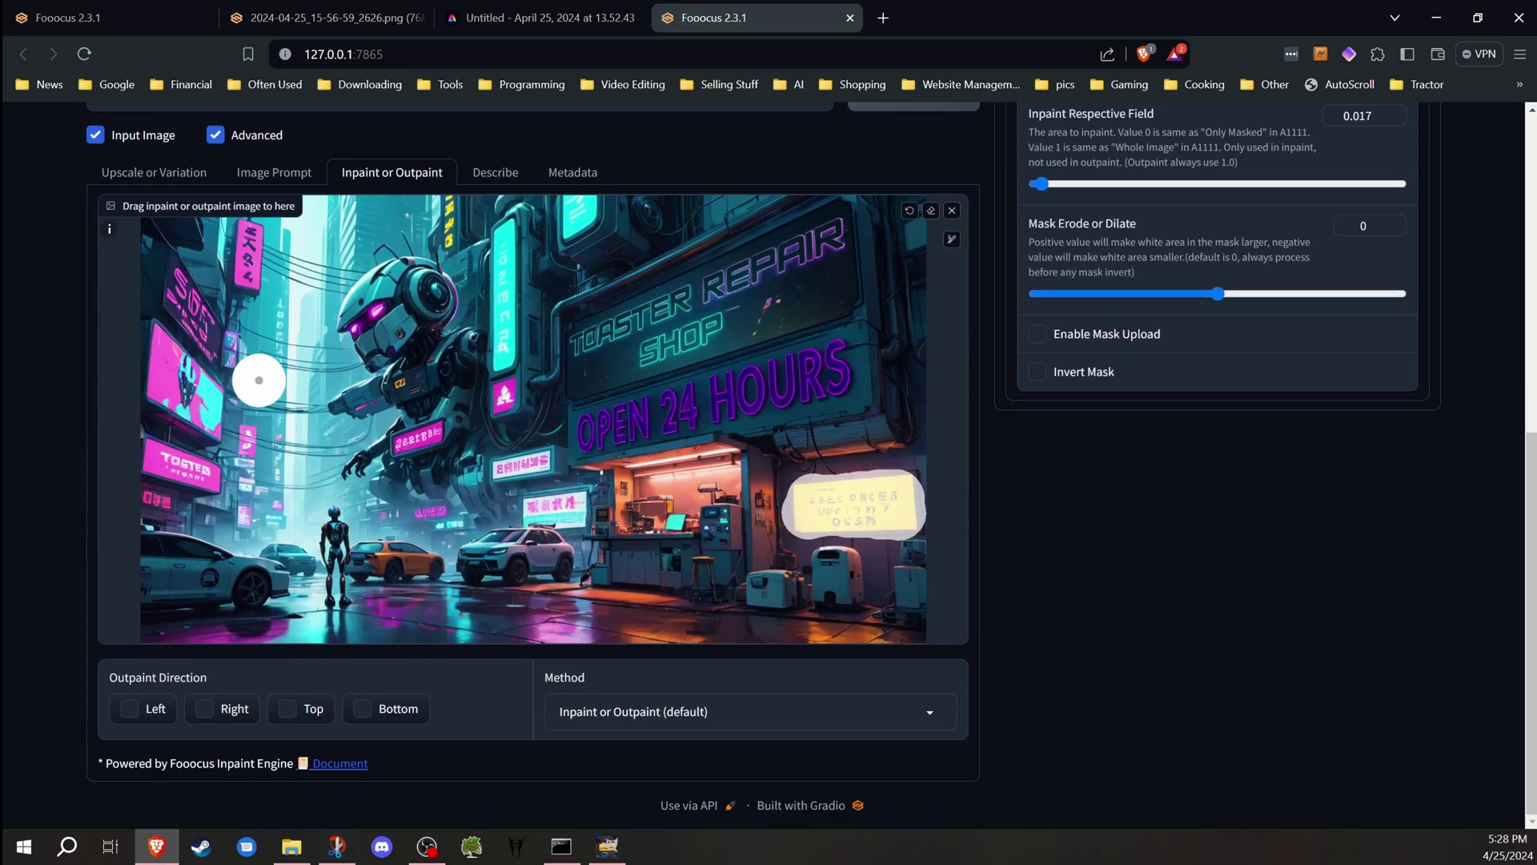
scroll(113, 370, up, 3)
click(274, 443)
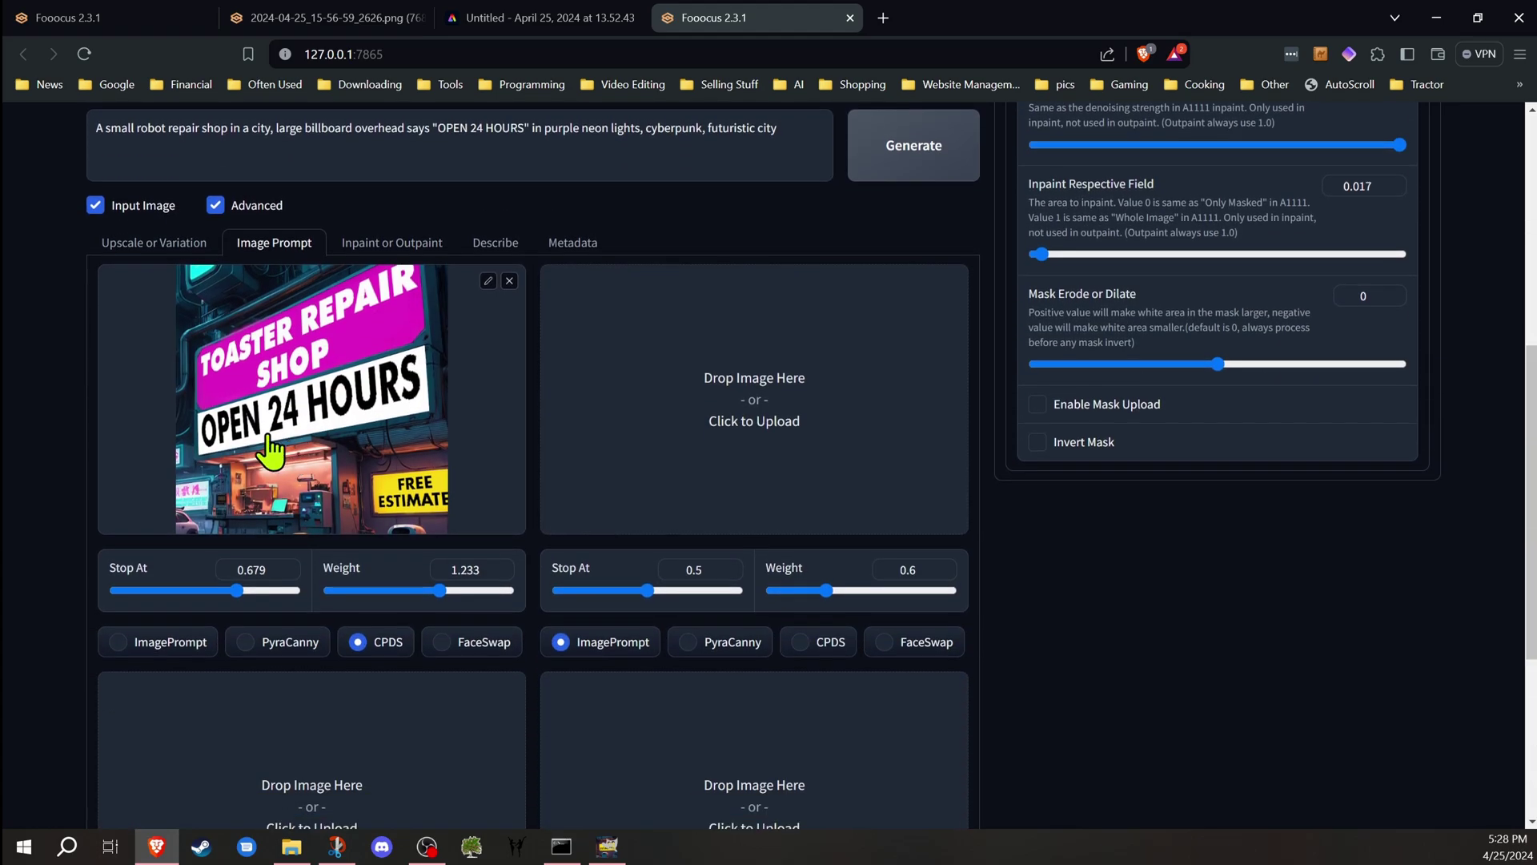
key(alt+Tab)
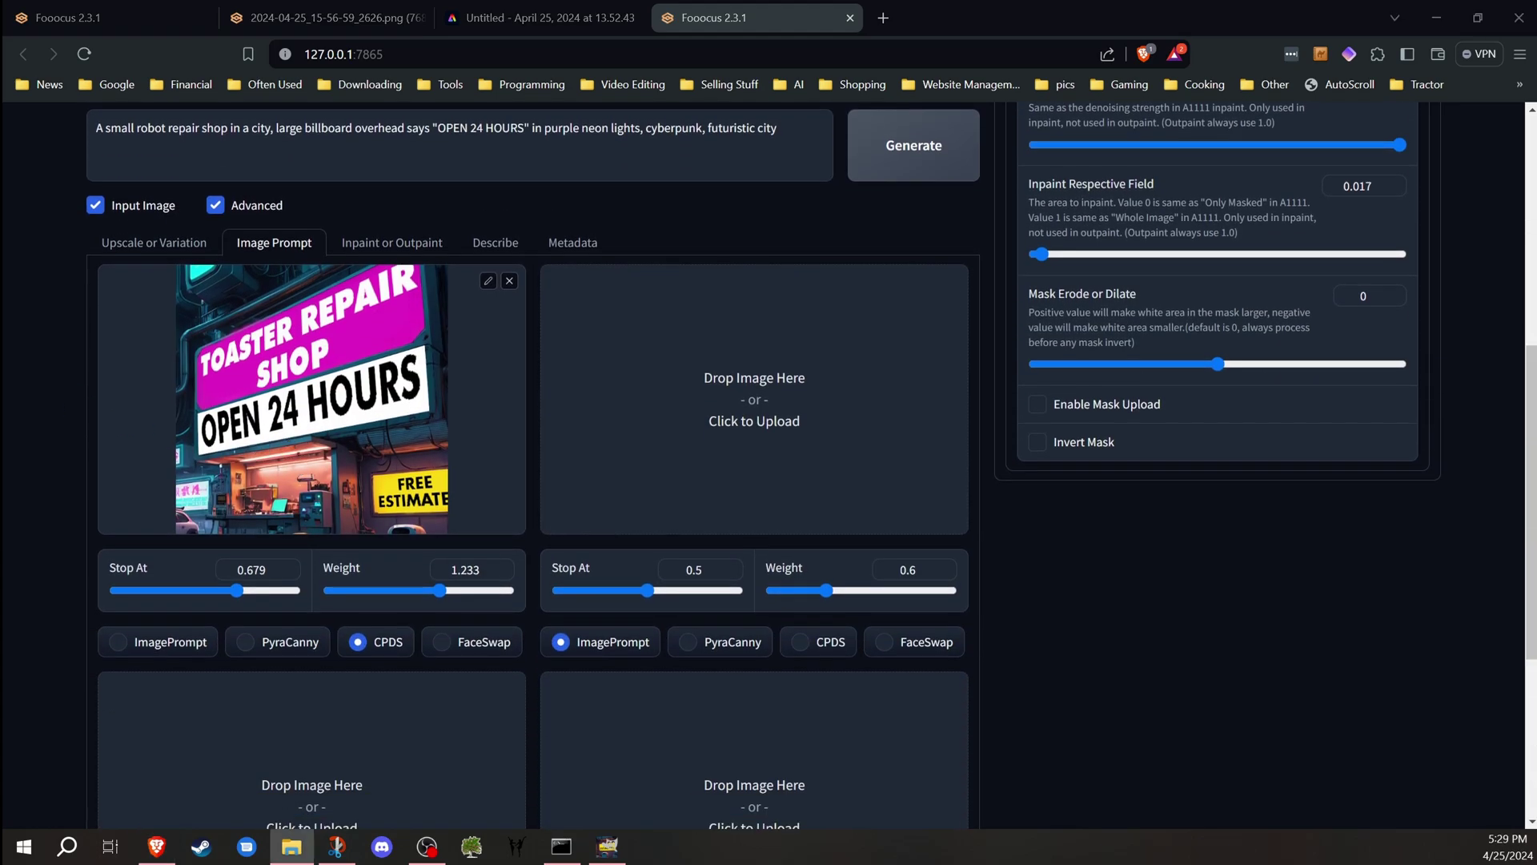
drag(272, 410, 320, 411)
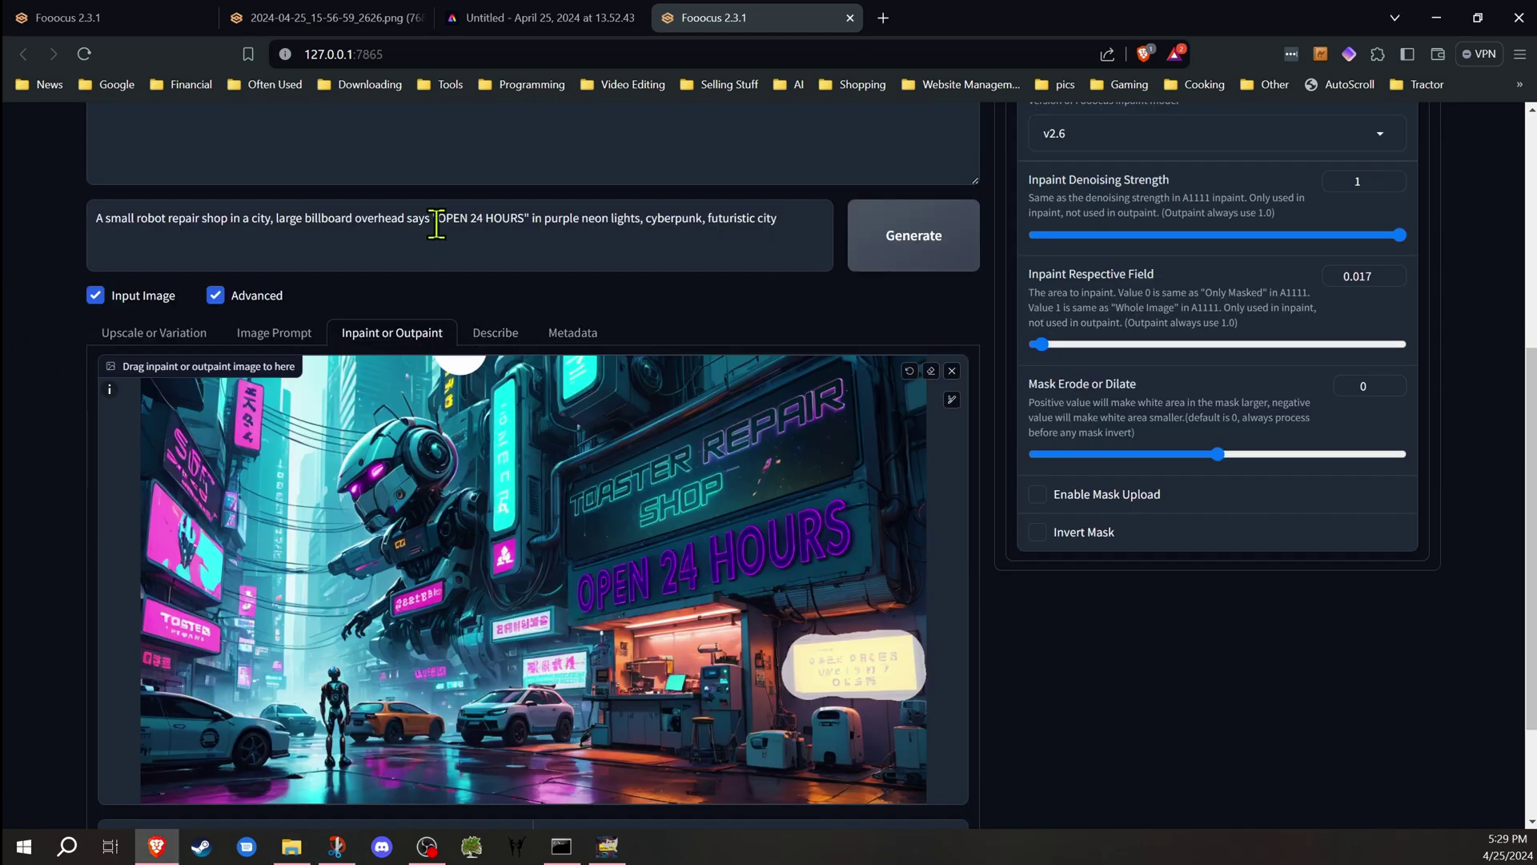
Step: Change the billboard part of the prompt to yellow sign says "Free Estimates" in black letters and generate the inpainting
drag(441, 216, 525, 218)
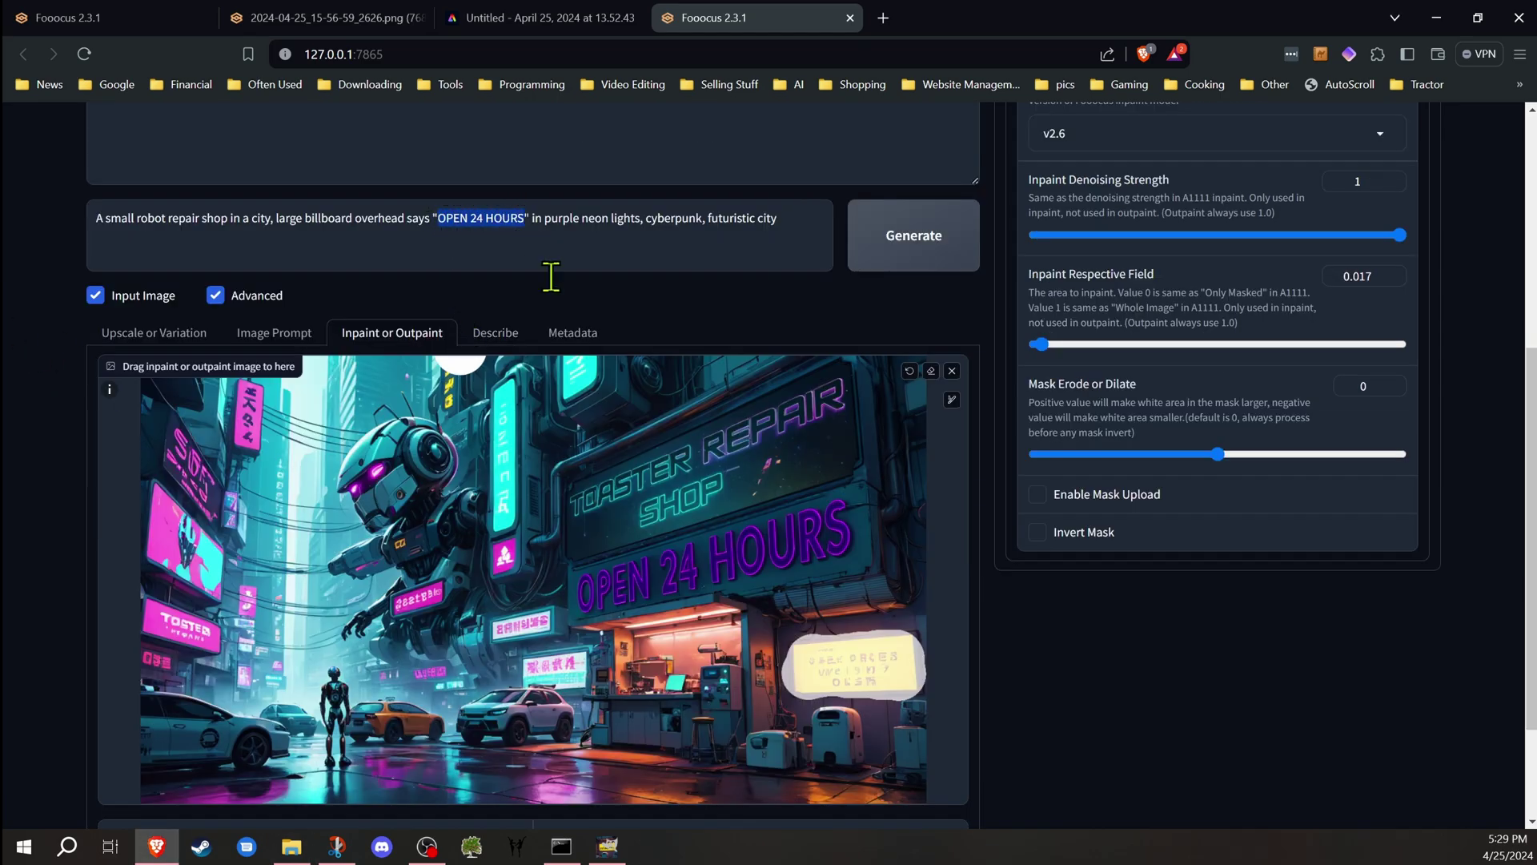
text(Free Estimates)
key(BackSpace)
drag(274, 217, 553, 218)
text(yellow sign)
text(black letters)
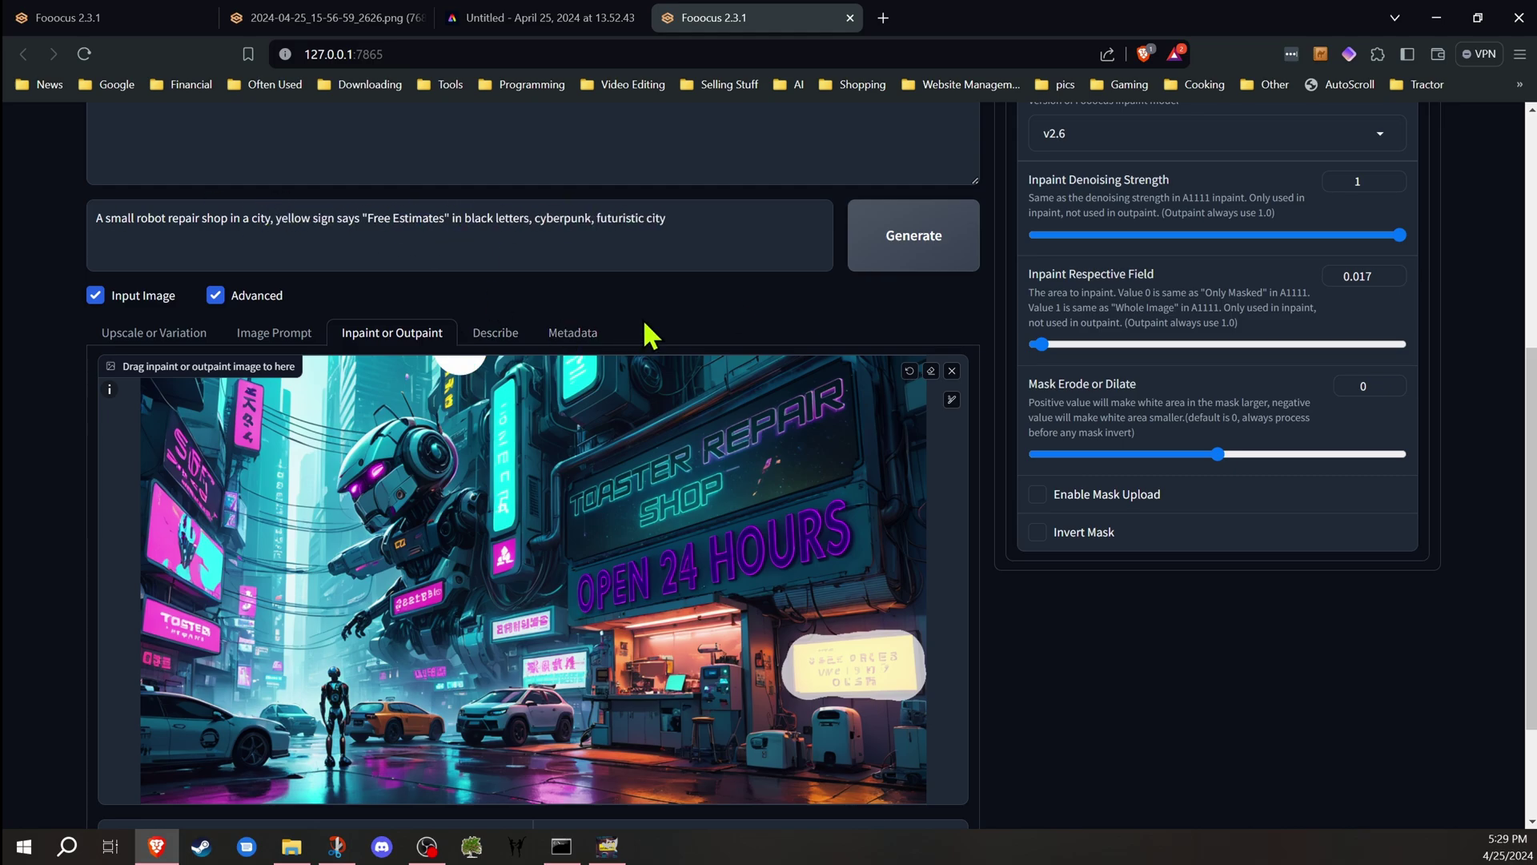
click(905, 241)
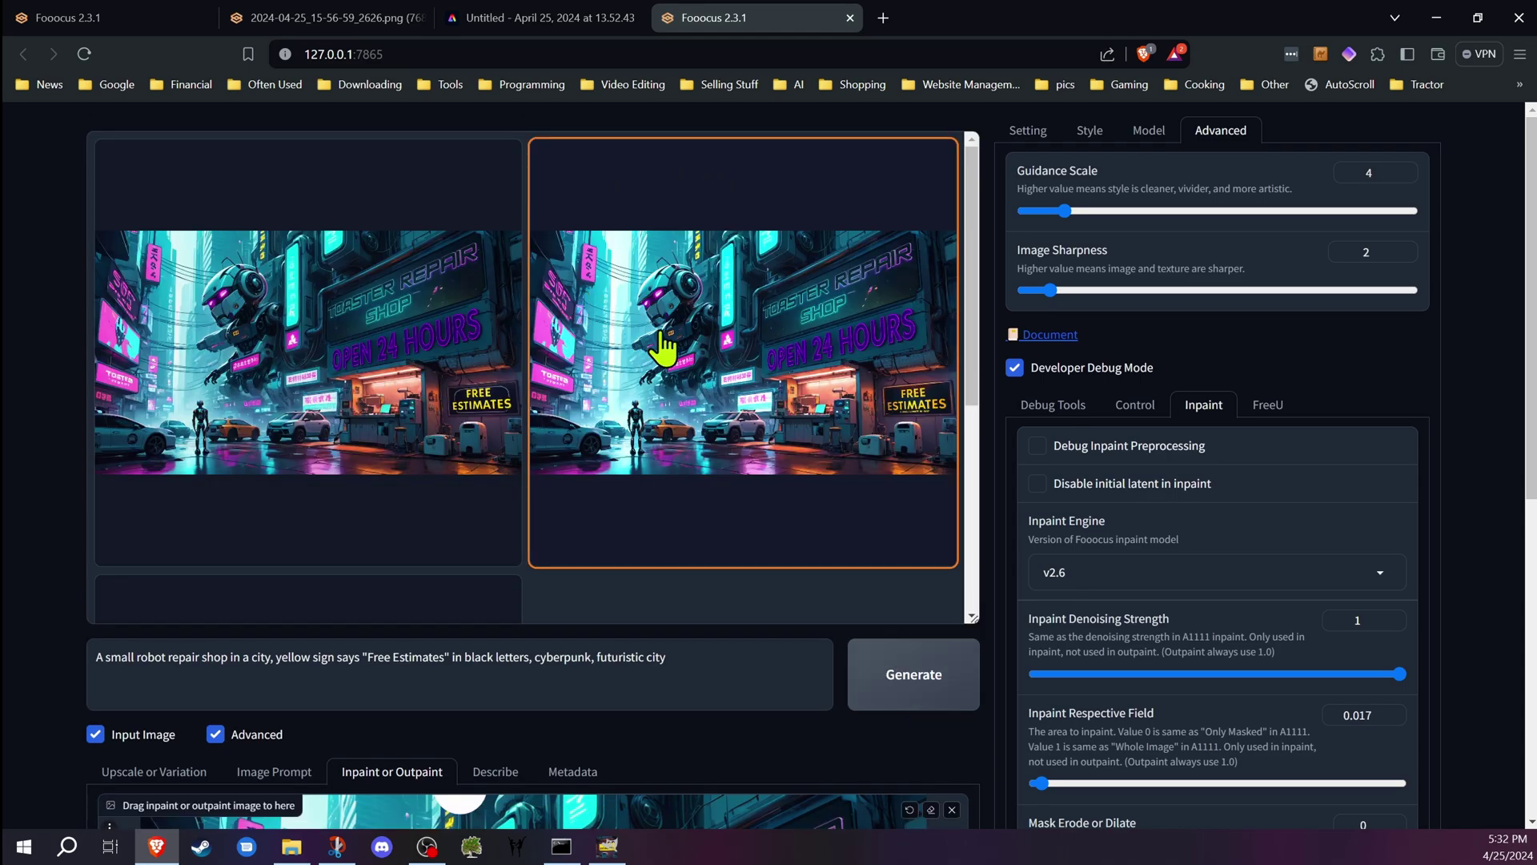
Step: Compare the "FREE ESTIMATES" sign across the generated images at enlarged size
click(460, 362)
click(861, 437)
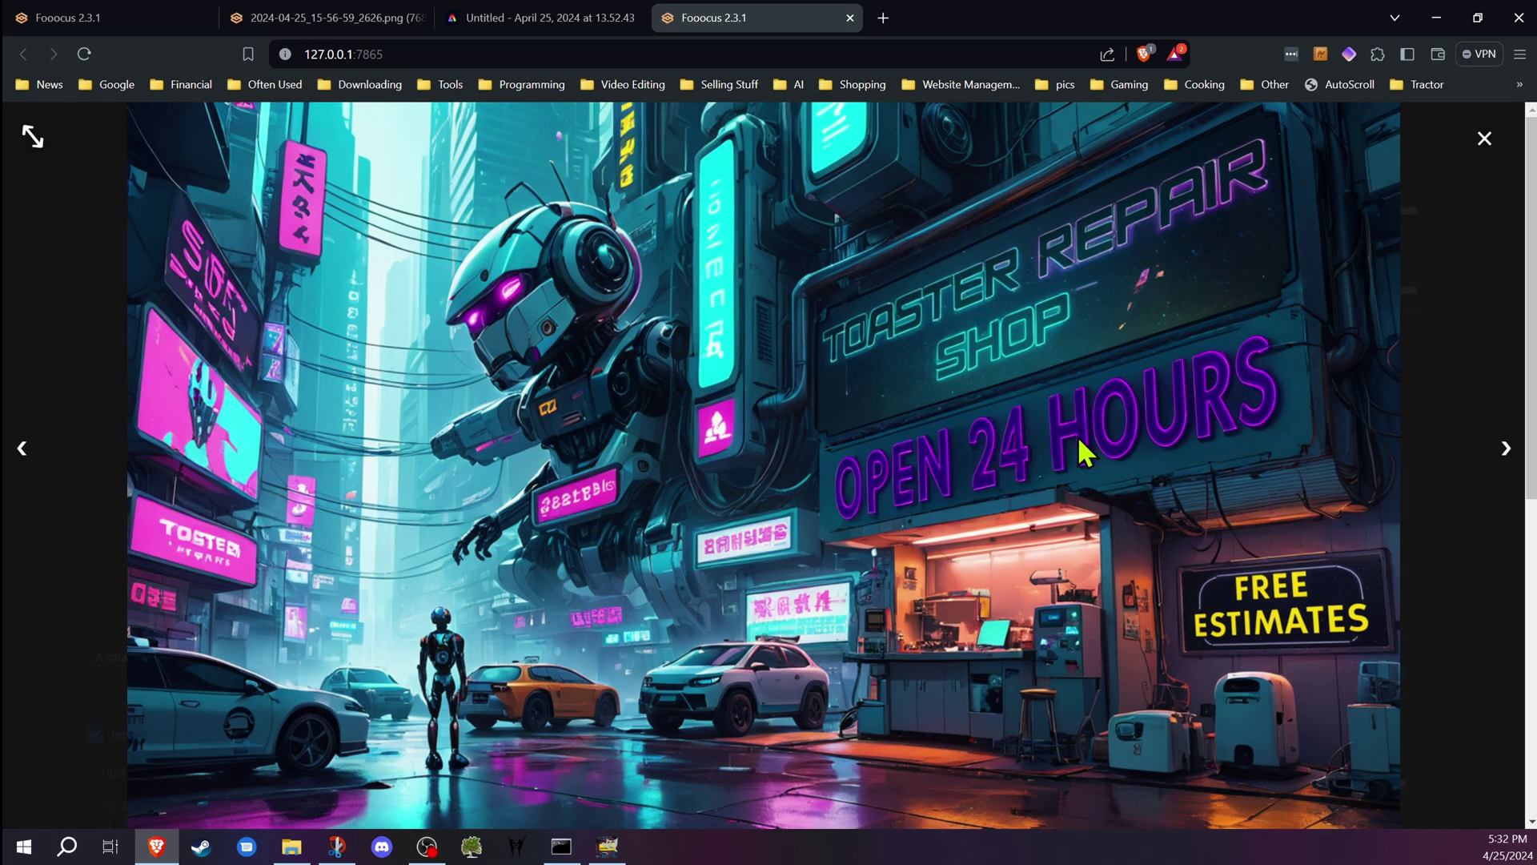
click(1508, 450)
click(1509, 450)
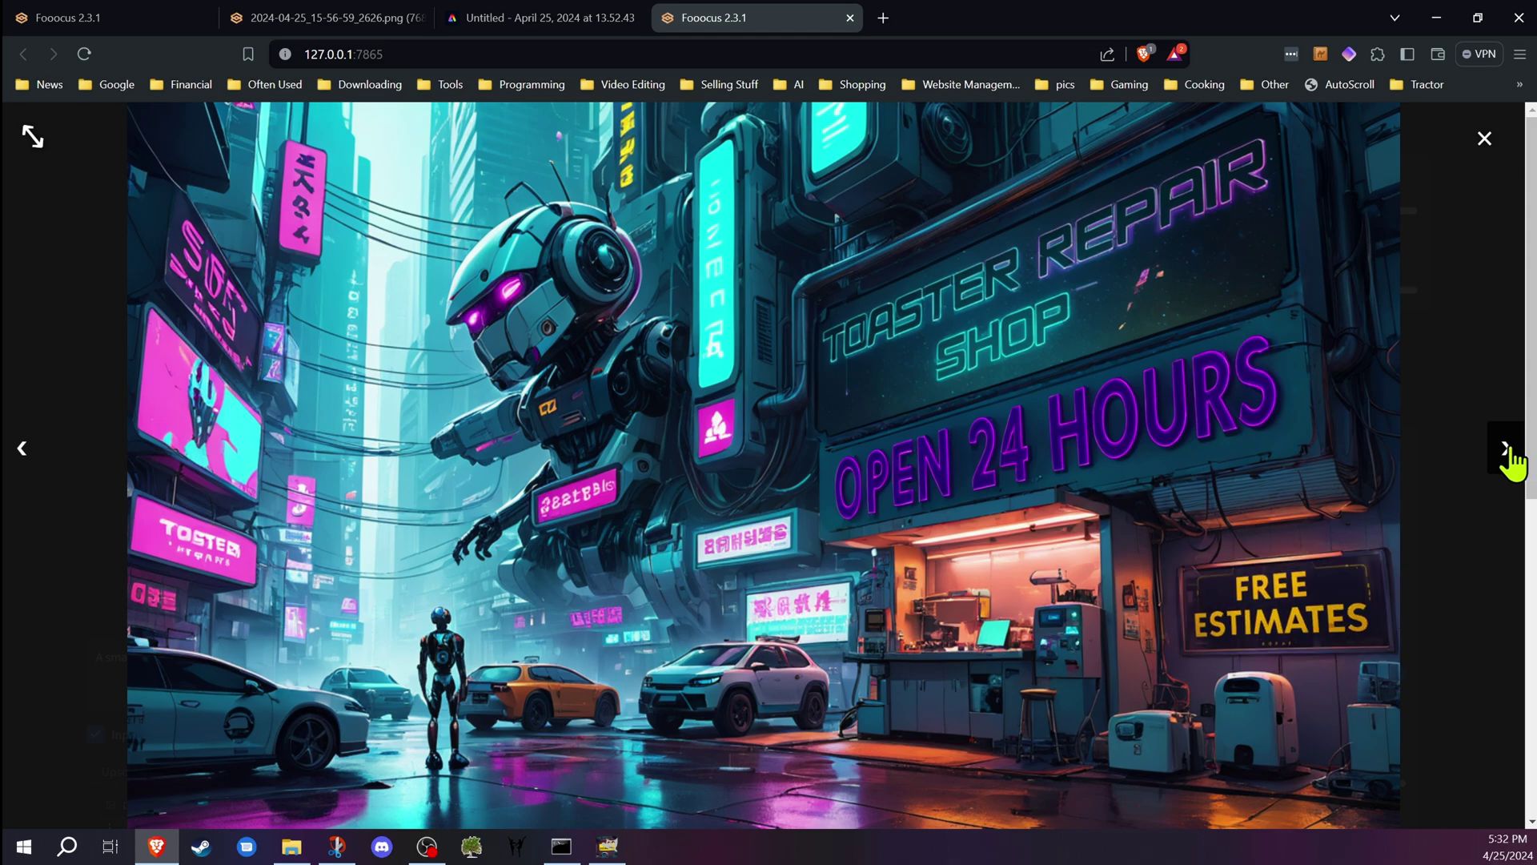
click(1508, 450)
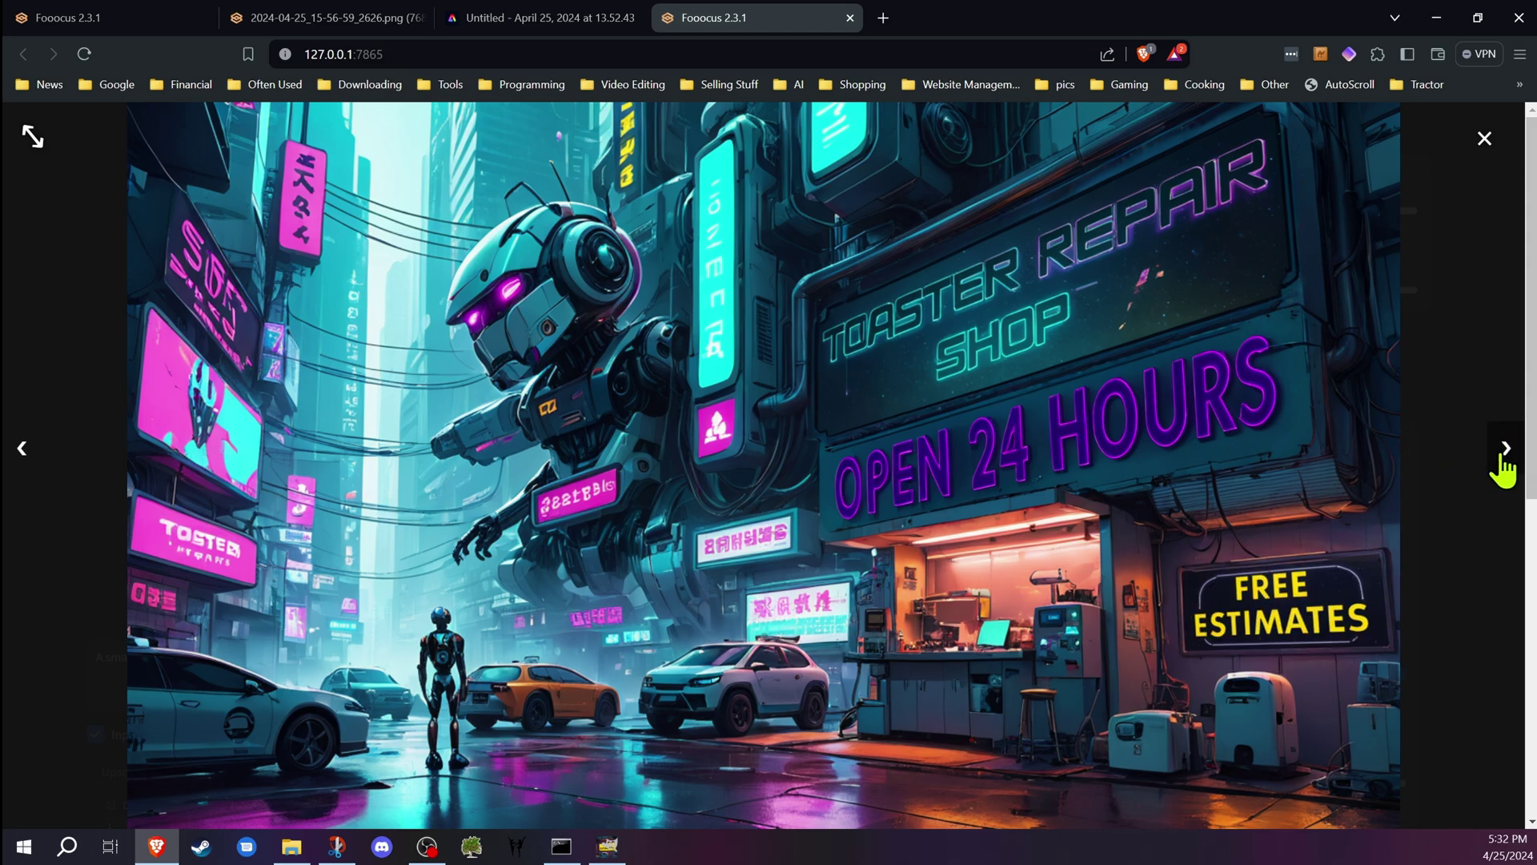
key(Escape)
Step: Load the third generated image as the Upscale or Variation input and generate it with Upscale (2x)
click(178, 410)
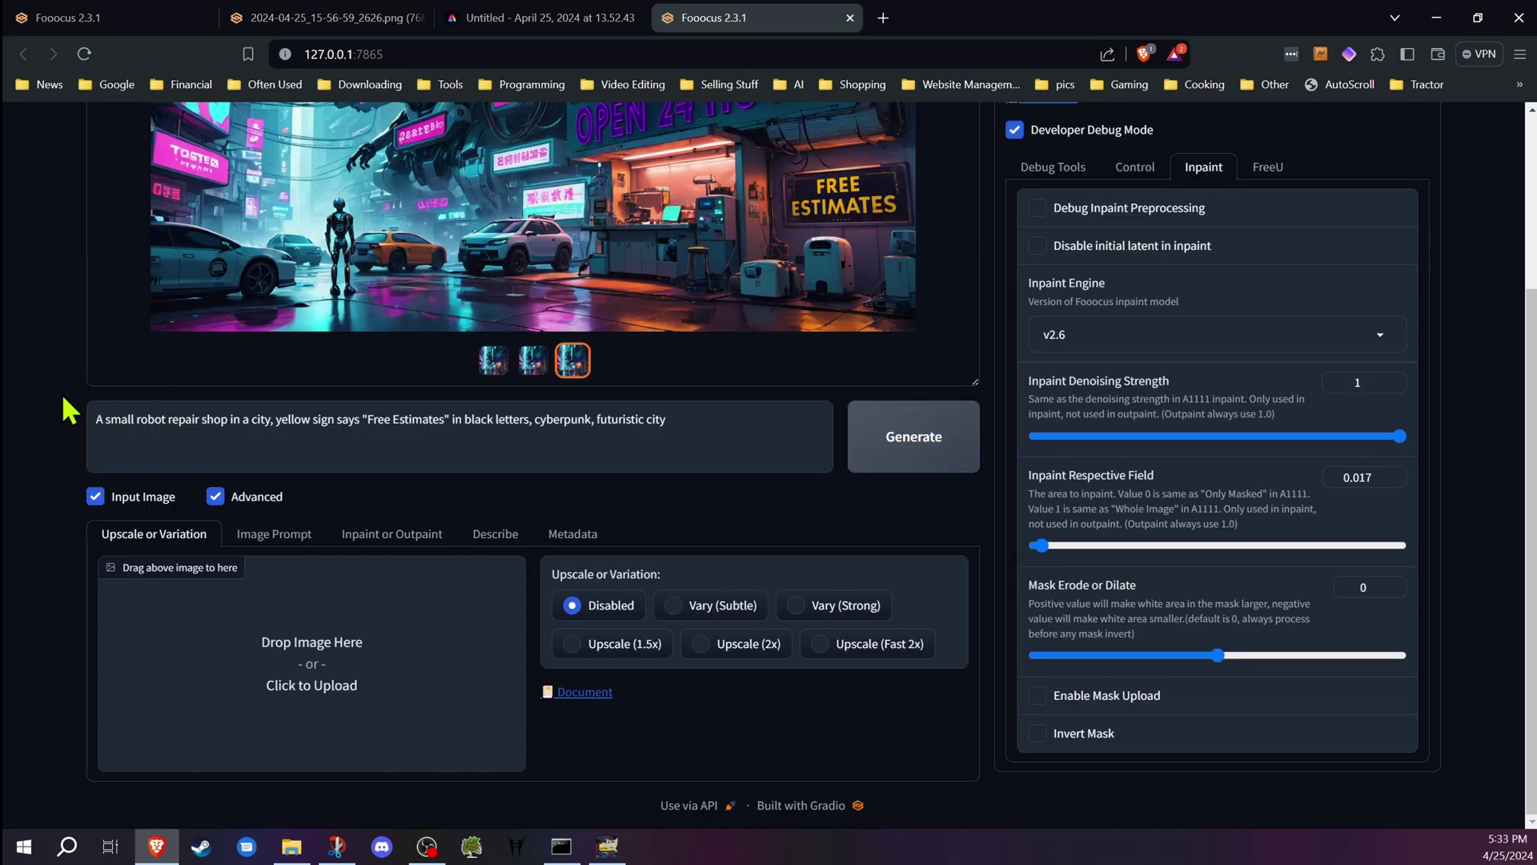
drag(696, 200, 454, 640)
click(719, 647)
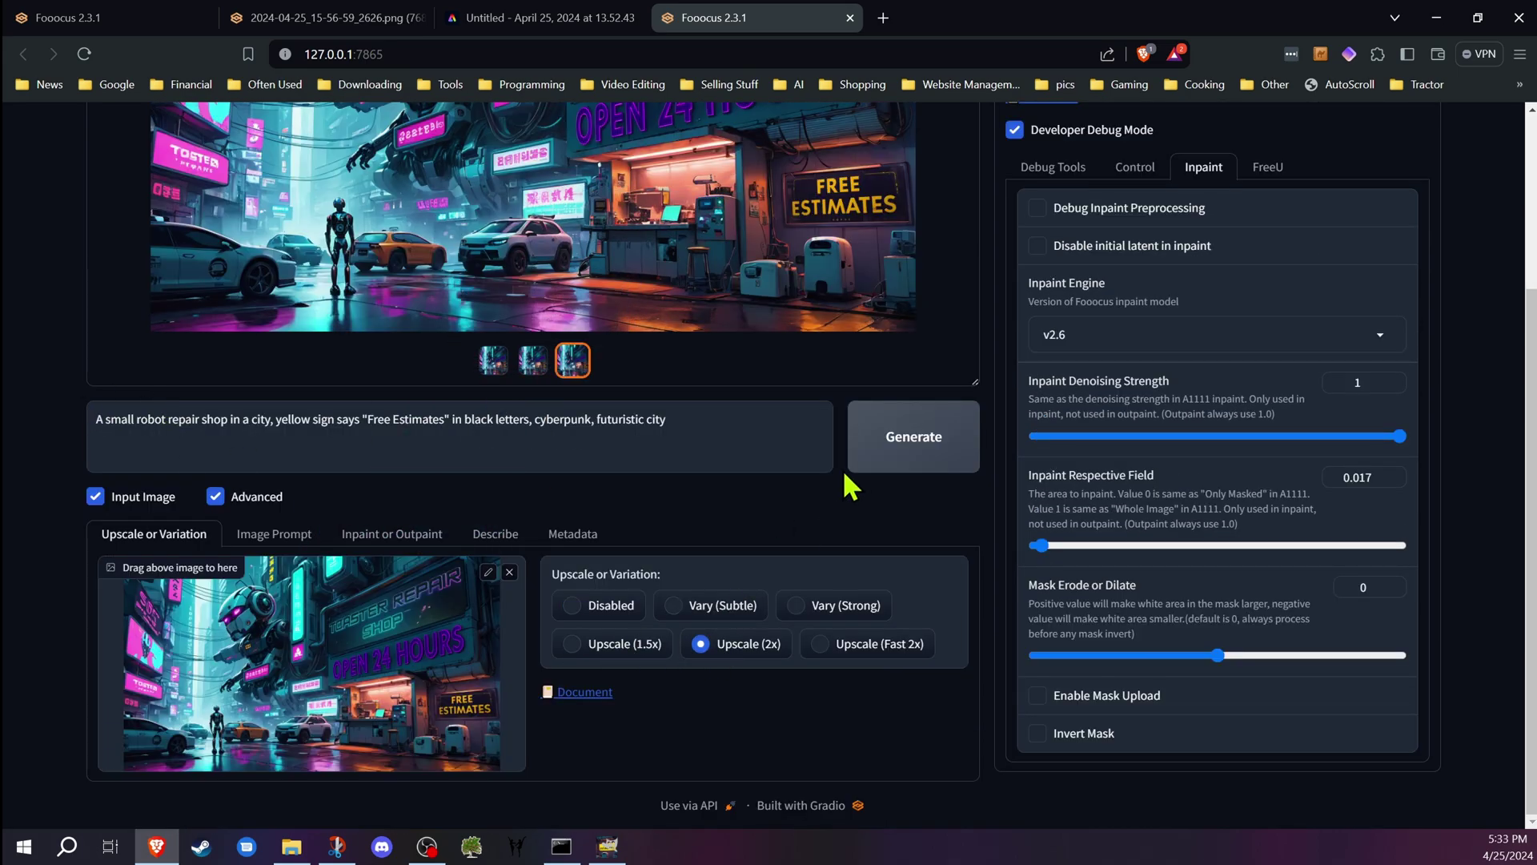
click(931, 445)
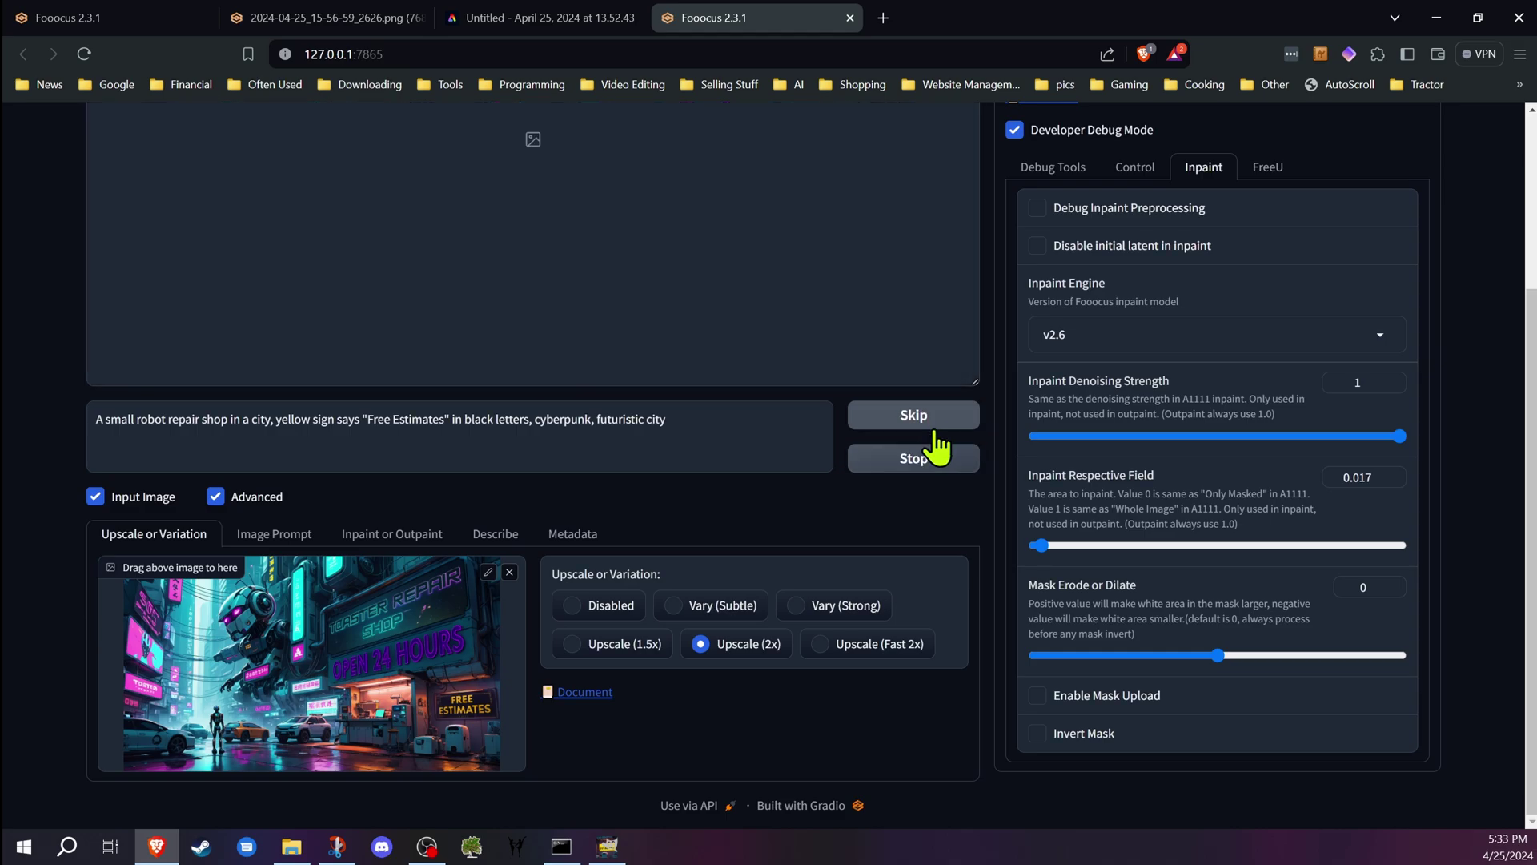